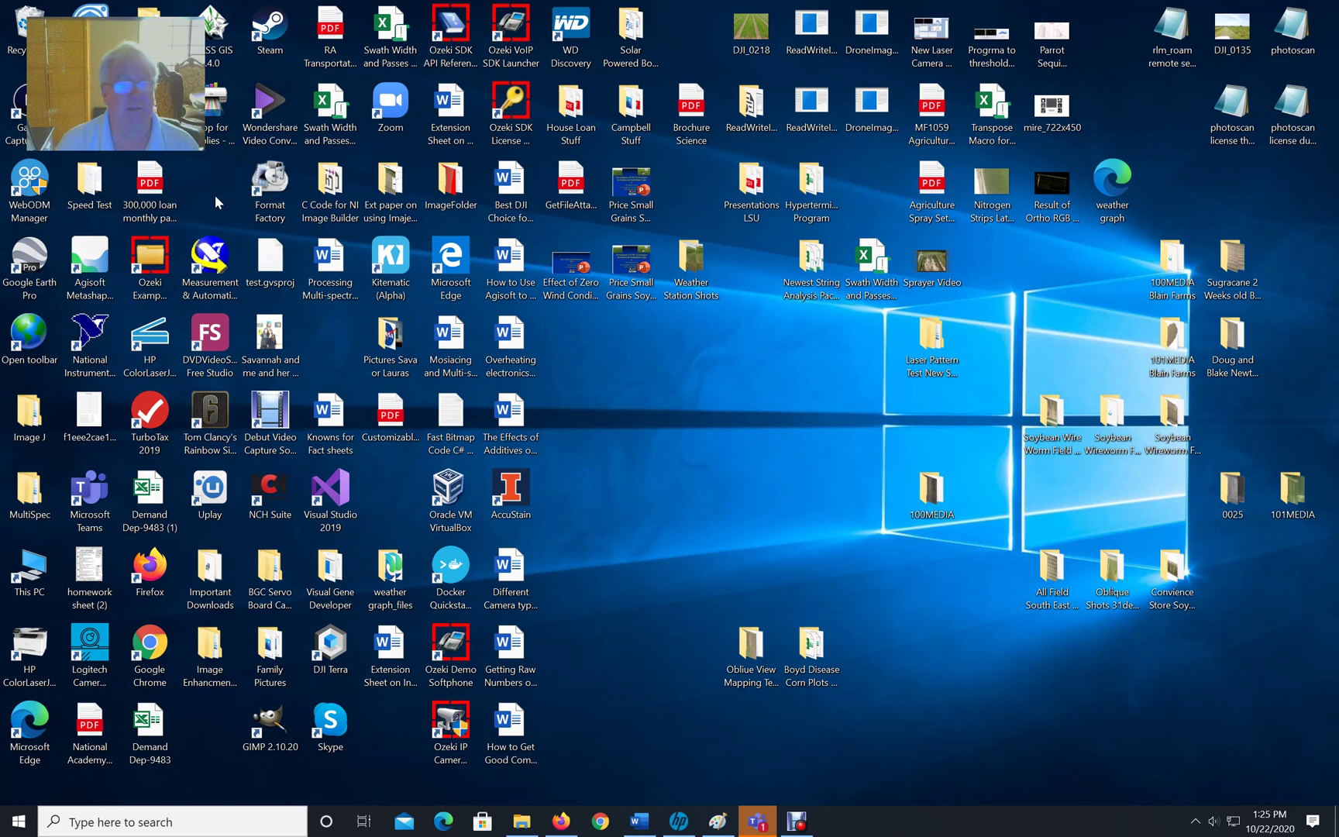
Step: Launch Agisoft Metashape, move its window closer to the middle of the desktop and minimize it
{"action": "double_click", "coordinate": [99, 269]}
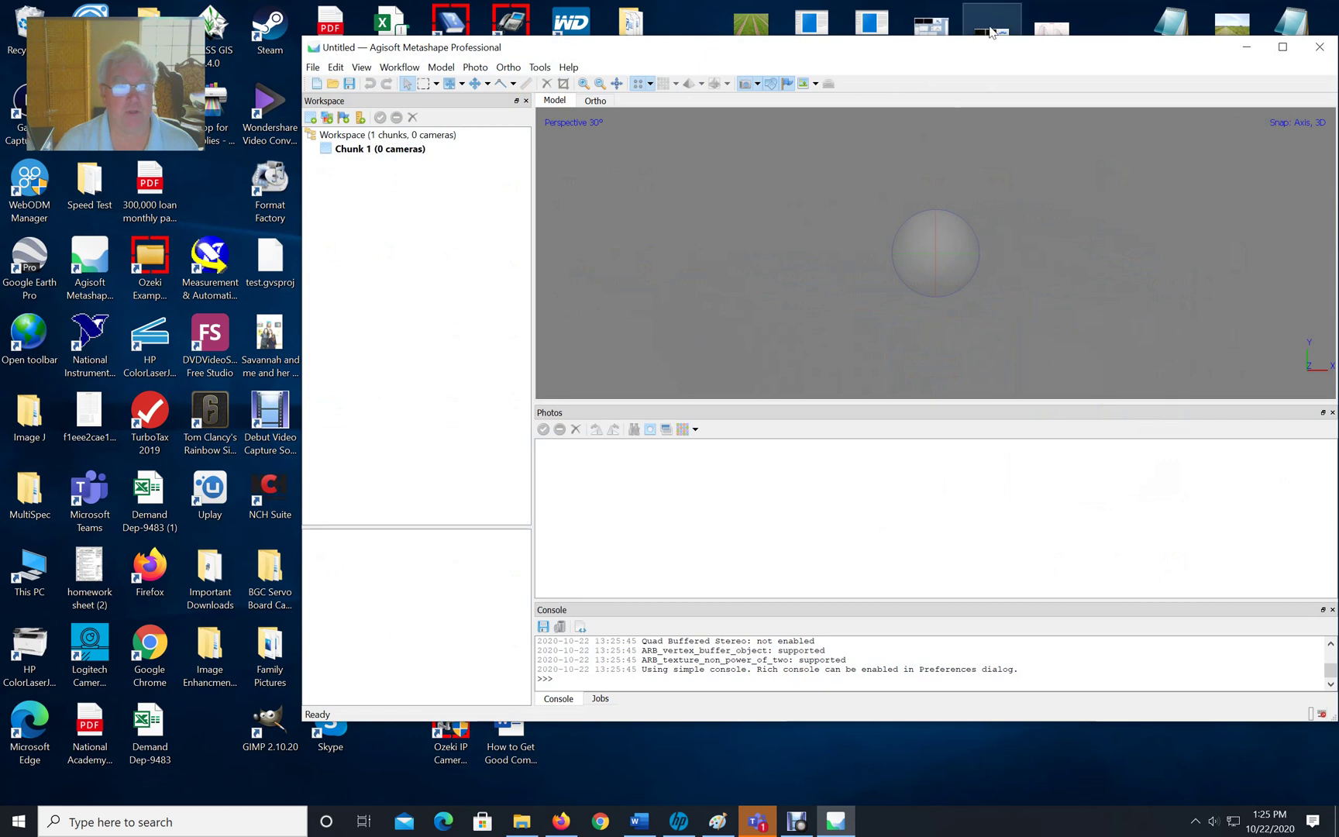
{"action": "left_click_drag", "start_coordinate": [987, 52], "coordinate": [843, 74]}
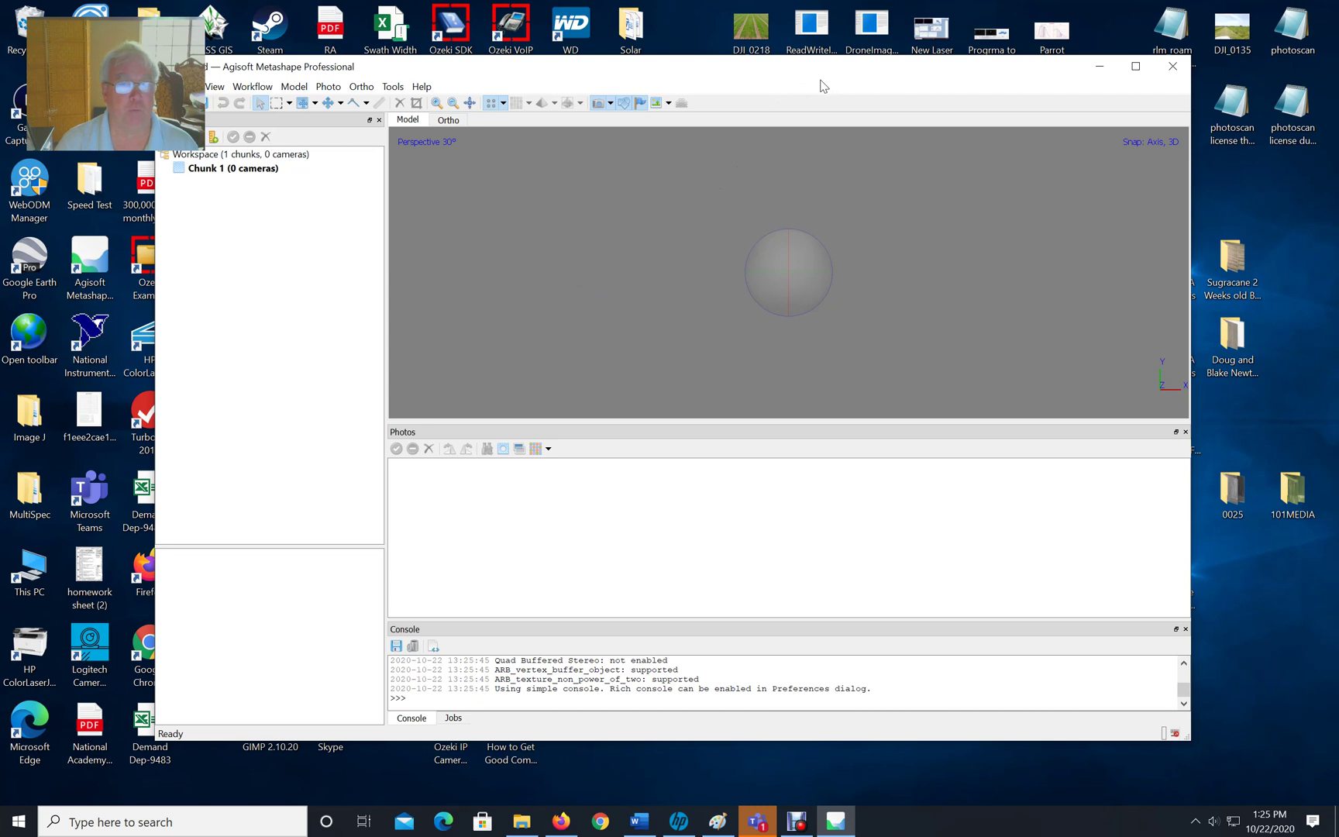
{"action": "left_click", "coordinate": [1095, 71]}
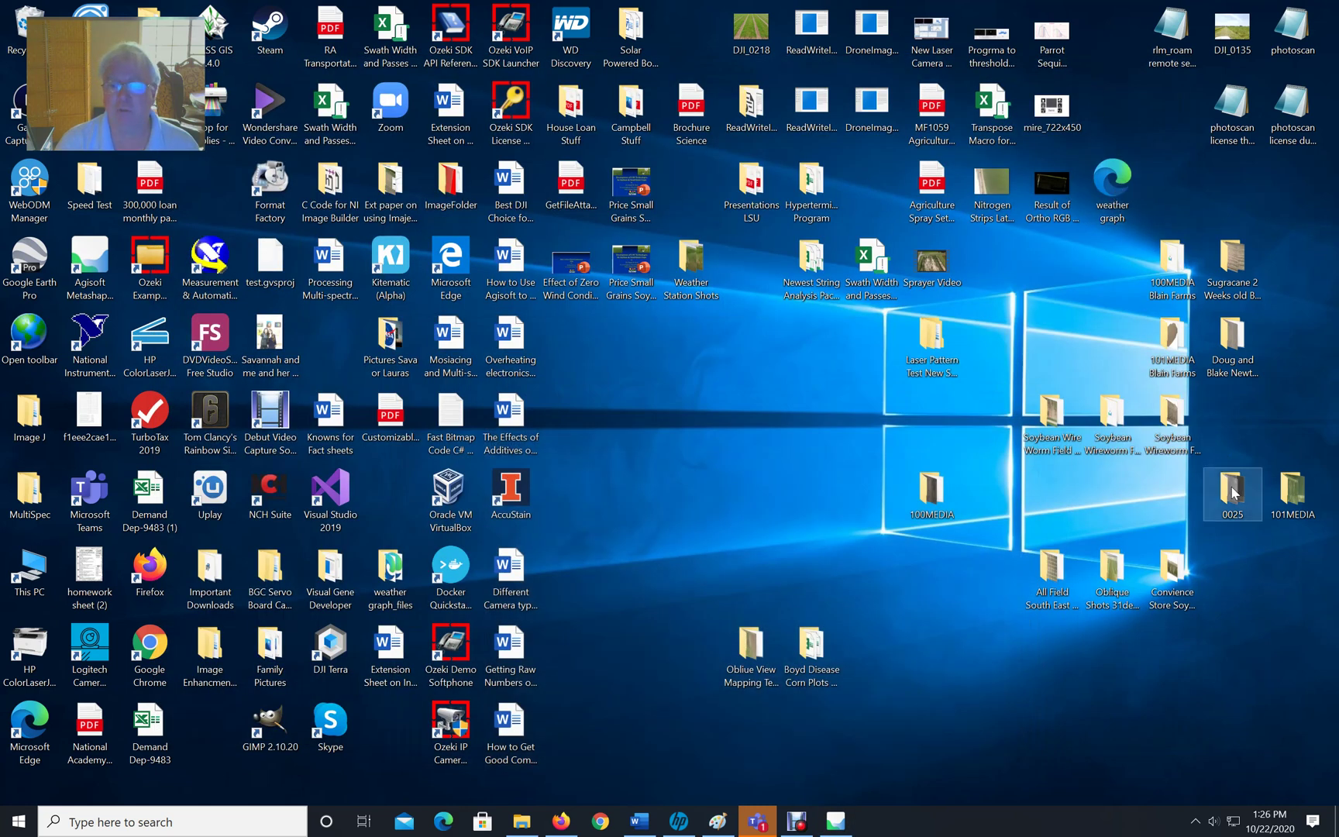
Step: Move the 0025 folder to the middle of the desktop, open it and examine the GRE, NIR, RED, REG and RGB images
{"action": "left_click_drag", "start_coordinate": [1238, 502], "coordinate": [683, 398]}
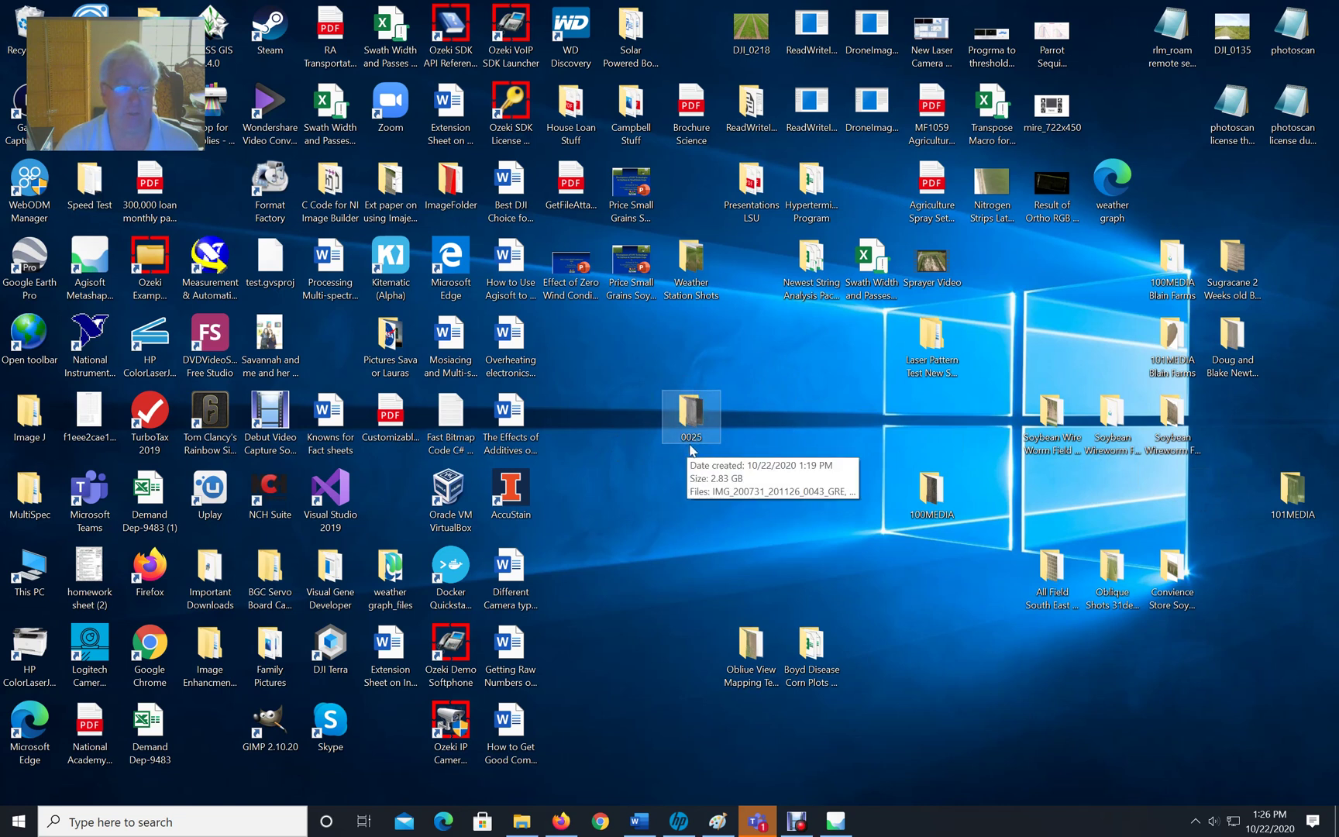
{"action": "mouse_move", "coordinate": [694, 426]}
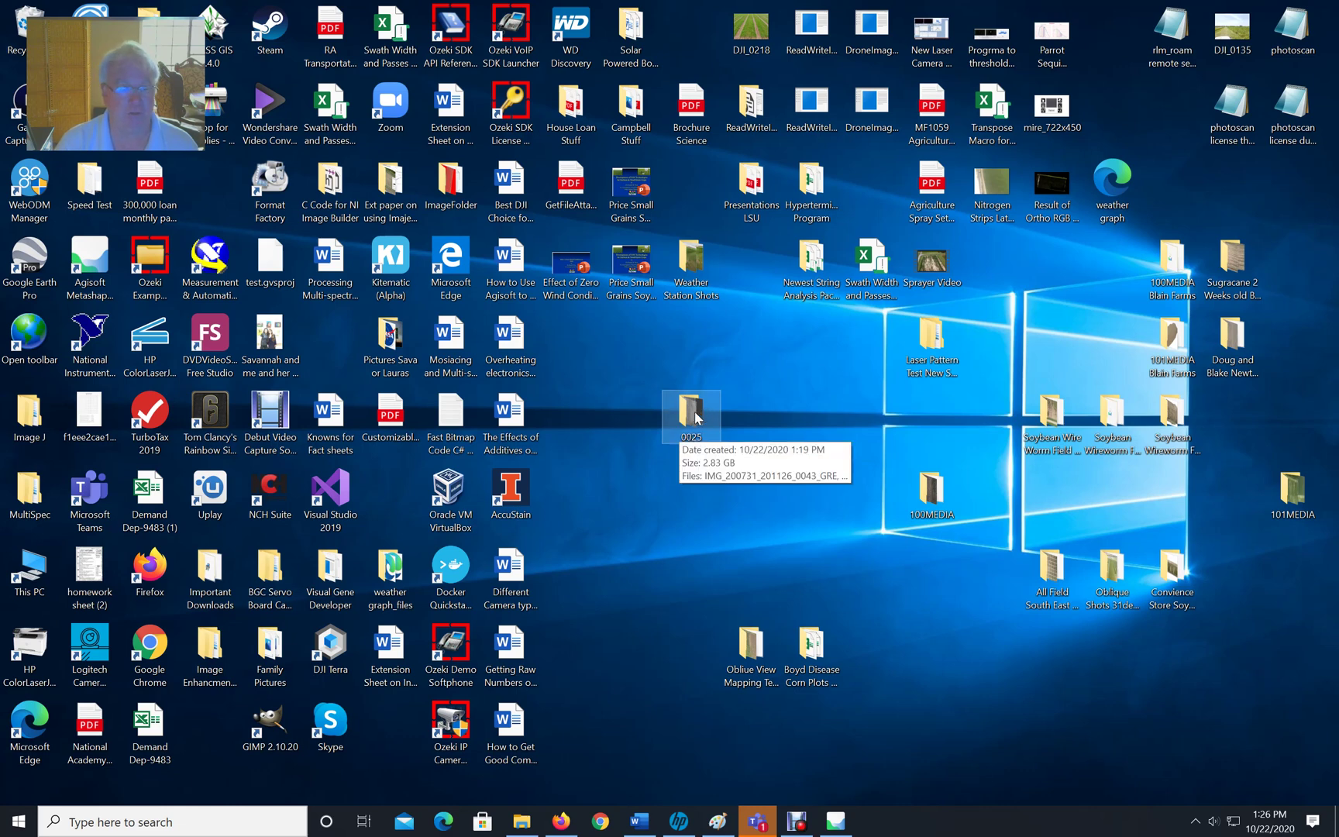
{"action": "double_click", "coordinate": [690, 421]}
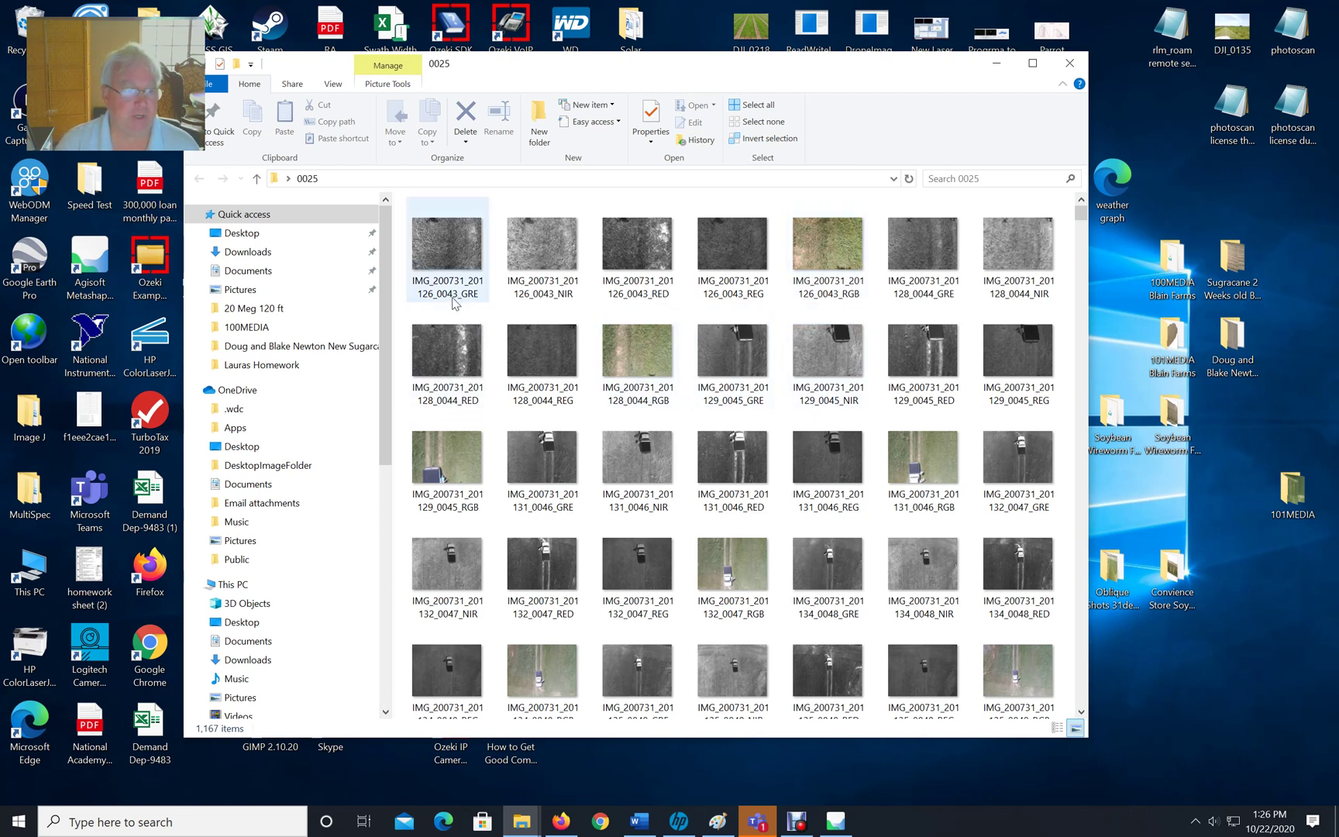
{"action": "mouse_move", "coordinate": [471, 296]}
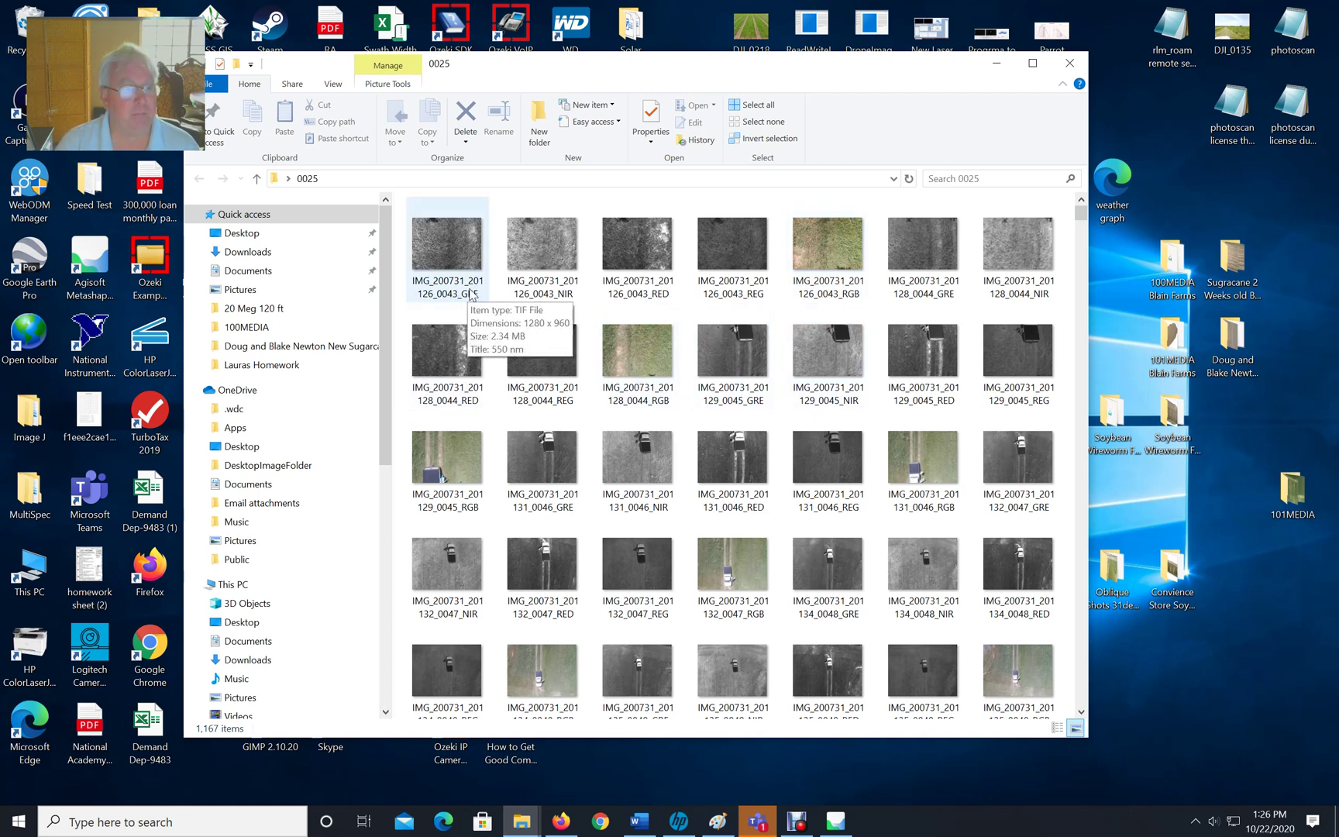
{"action": "mouse_move", "coordinate": [568, 297]}
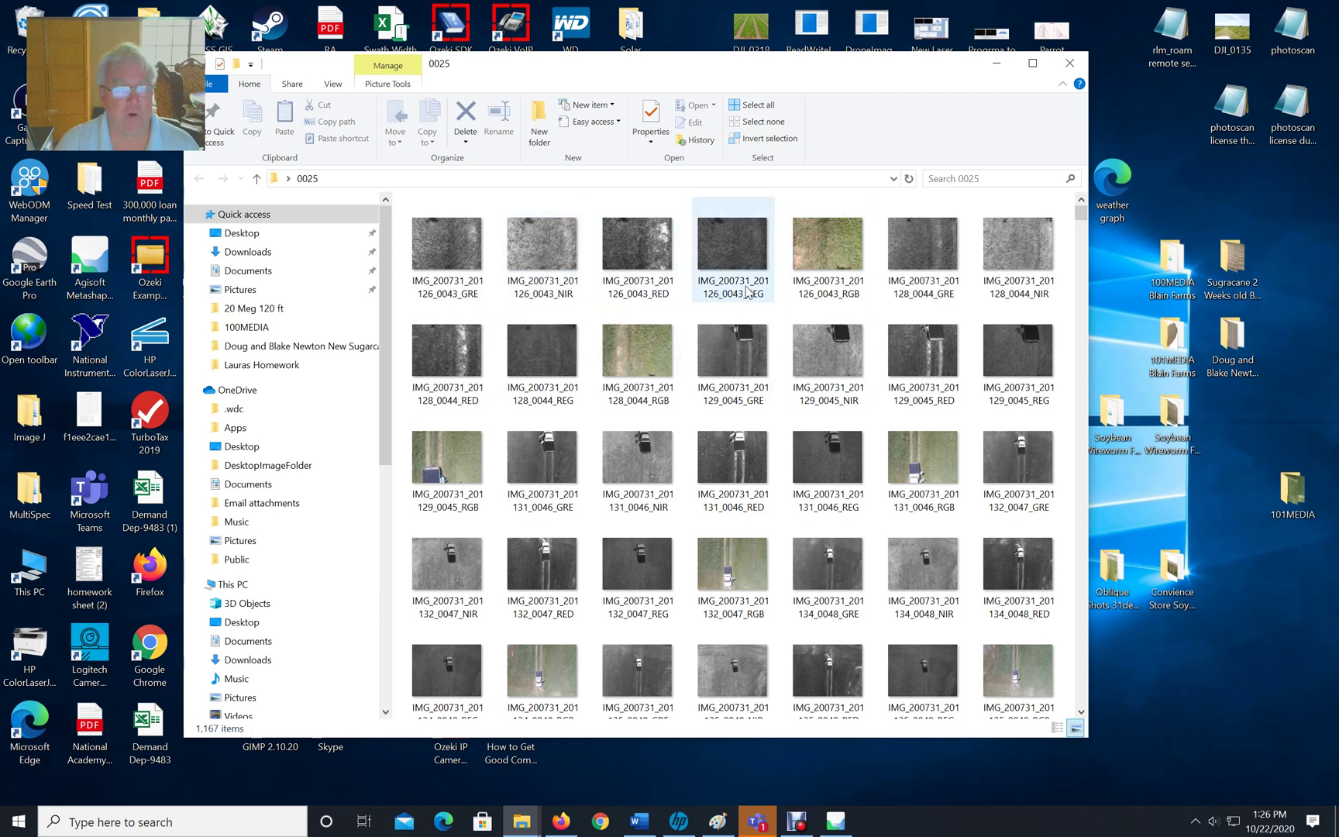
{"action": "mouse_move", "coordinate": [743, 294]}
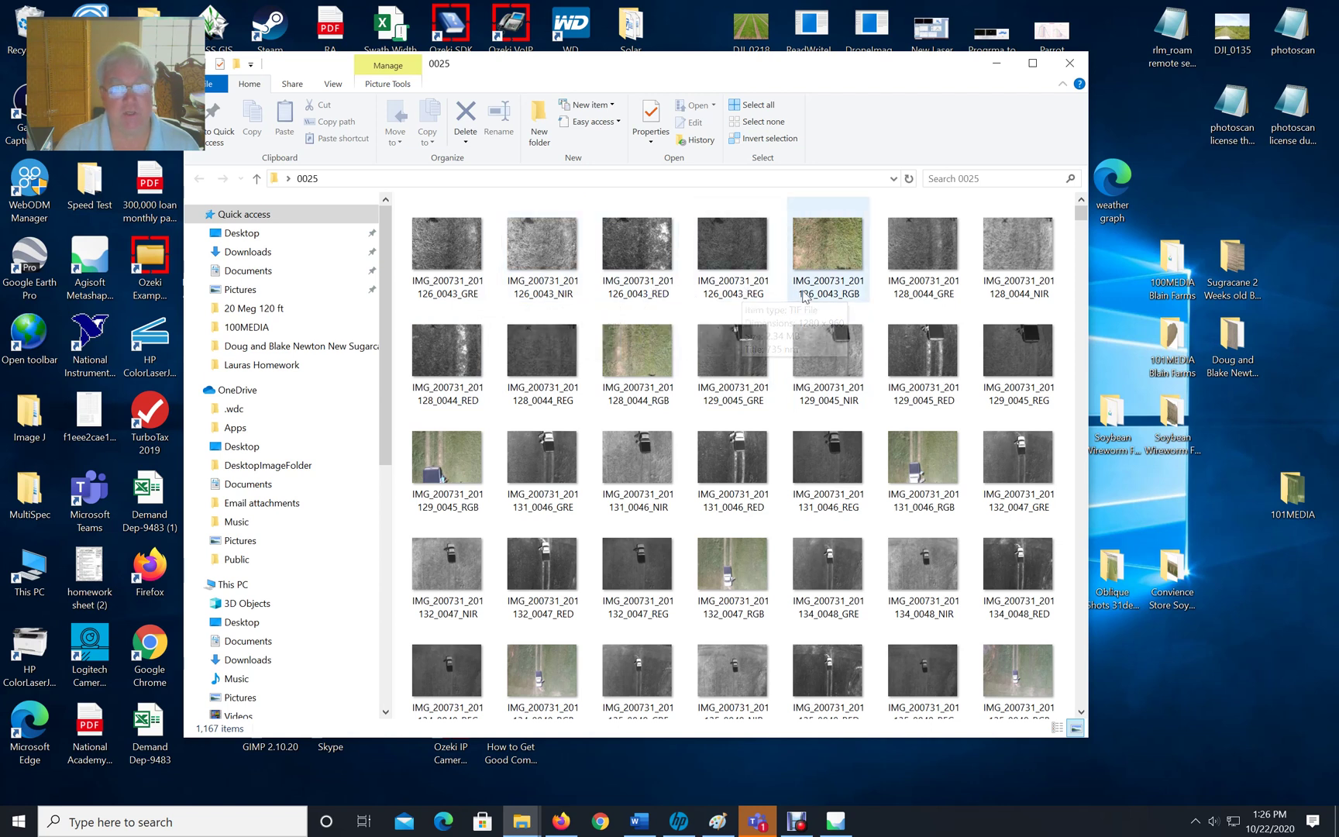
{"action": "mouse_move", "coordinate": [843, 297]}
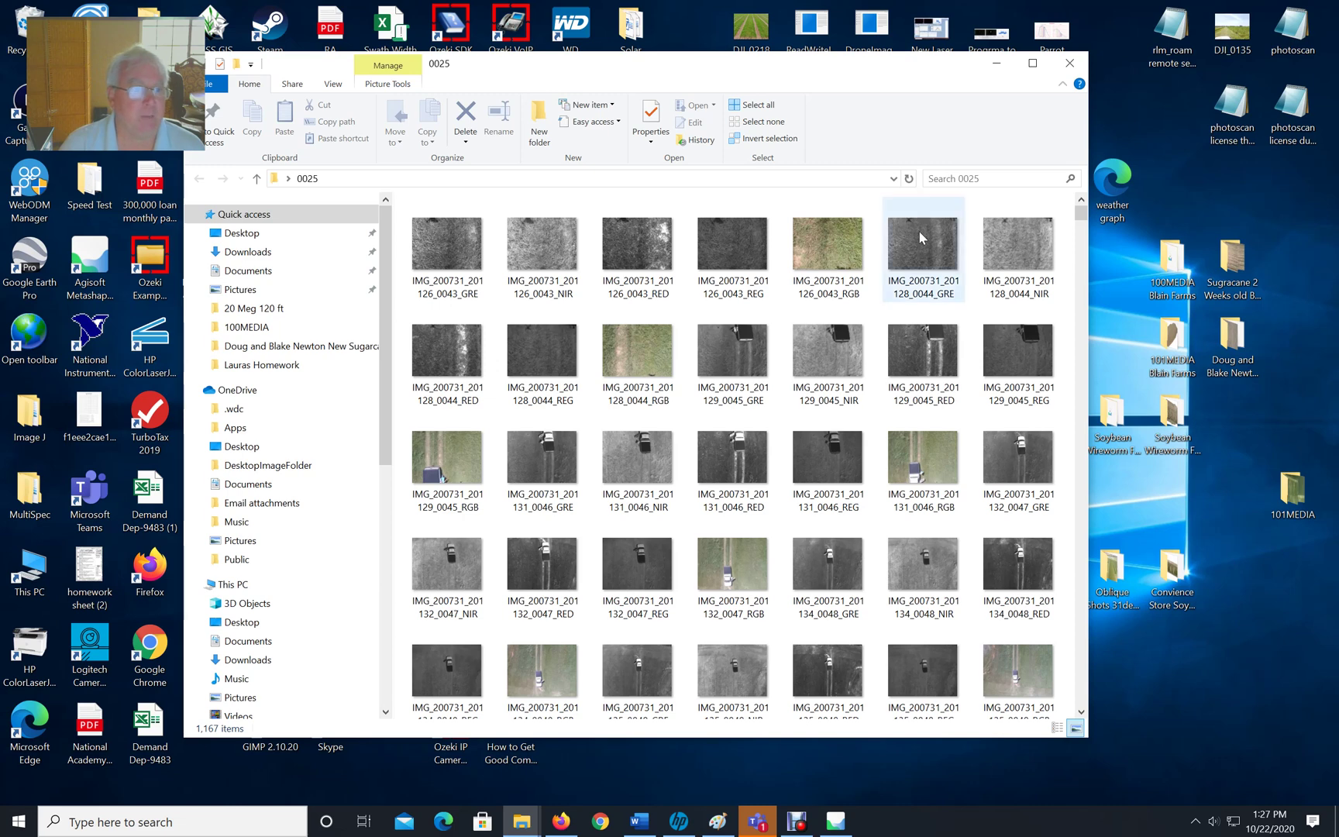
Step: Create a new folder named RGB Data inside the 0025 folder
{"action": "left_click", "coordinate": [538, 125]}
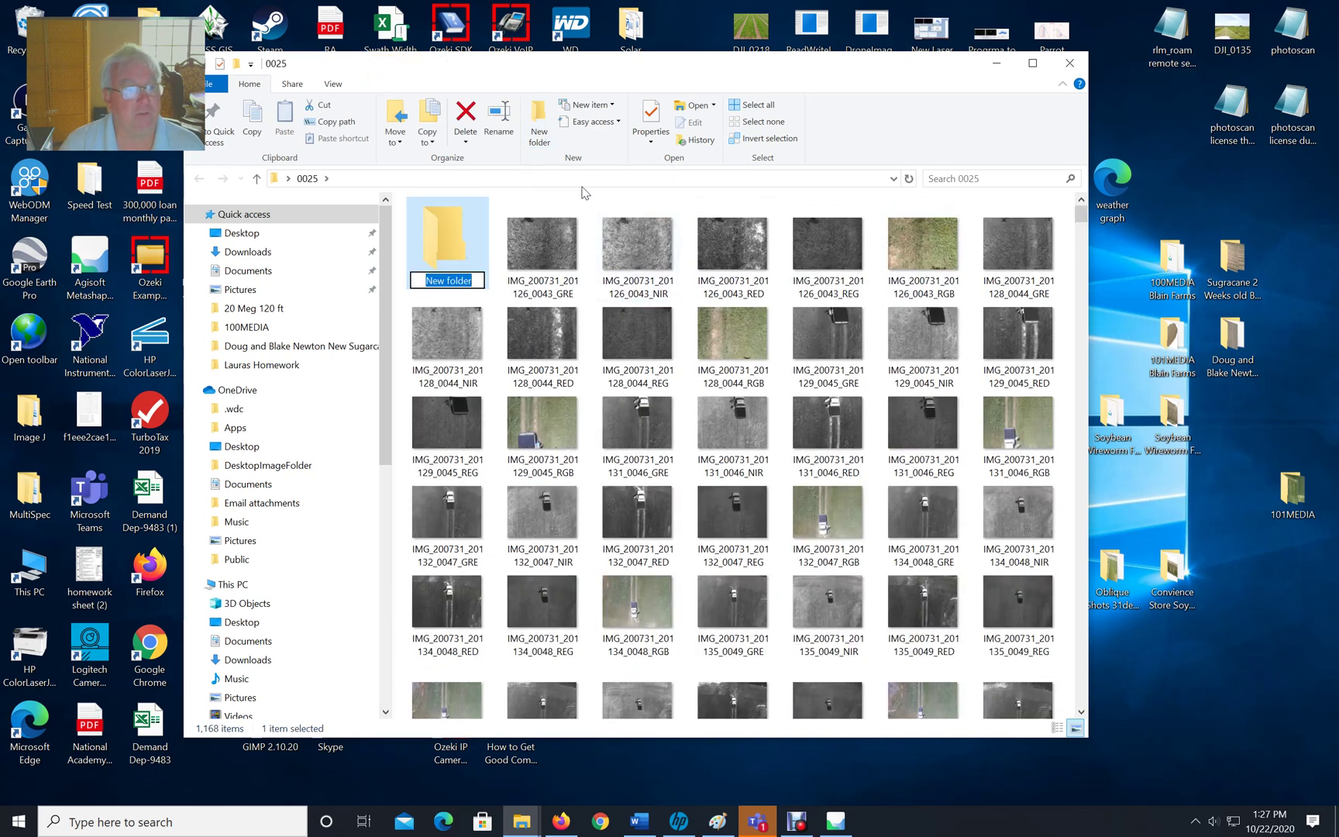
{"action": "type", "text": "RG"}
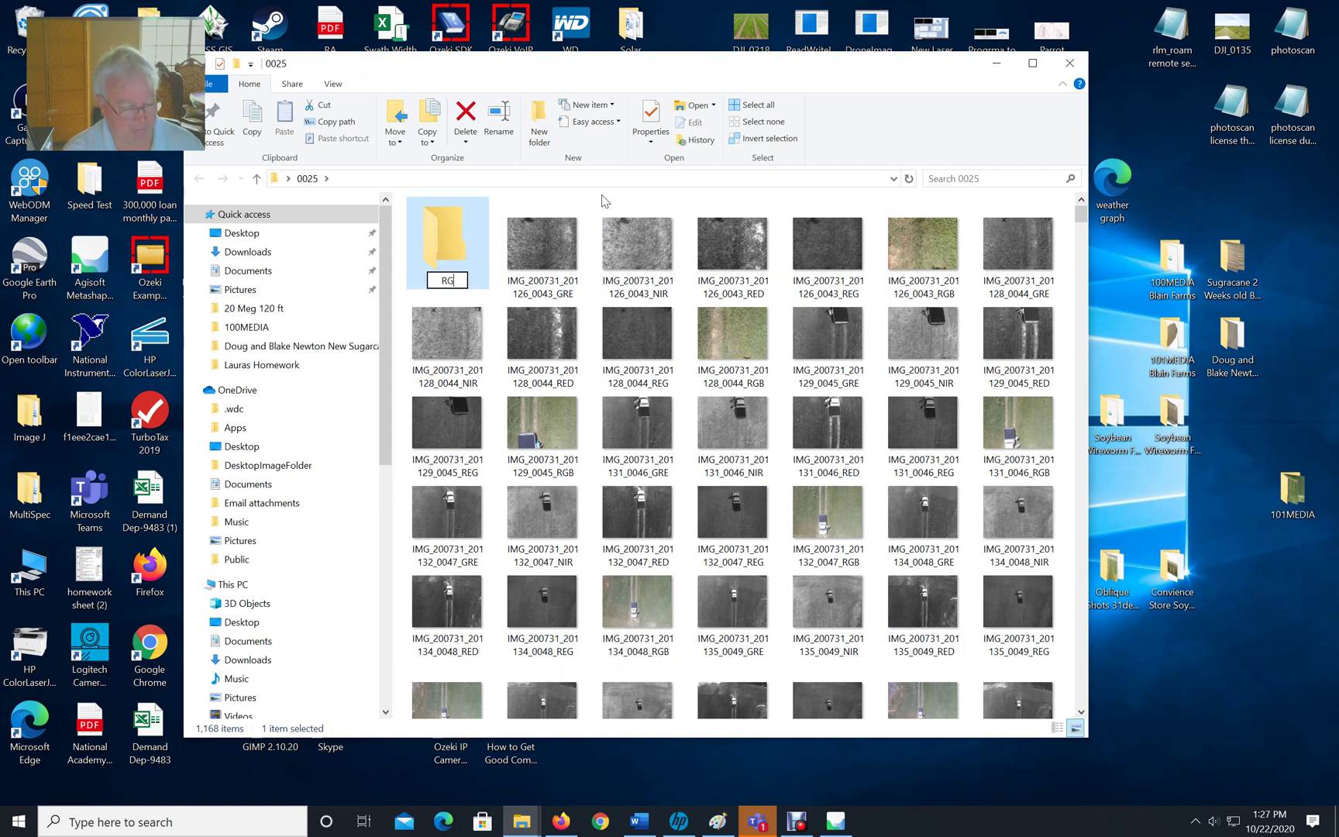
{"action": "type", "text": "B Data"}
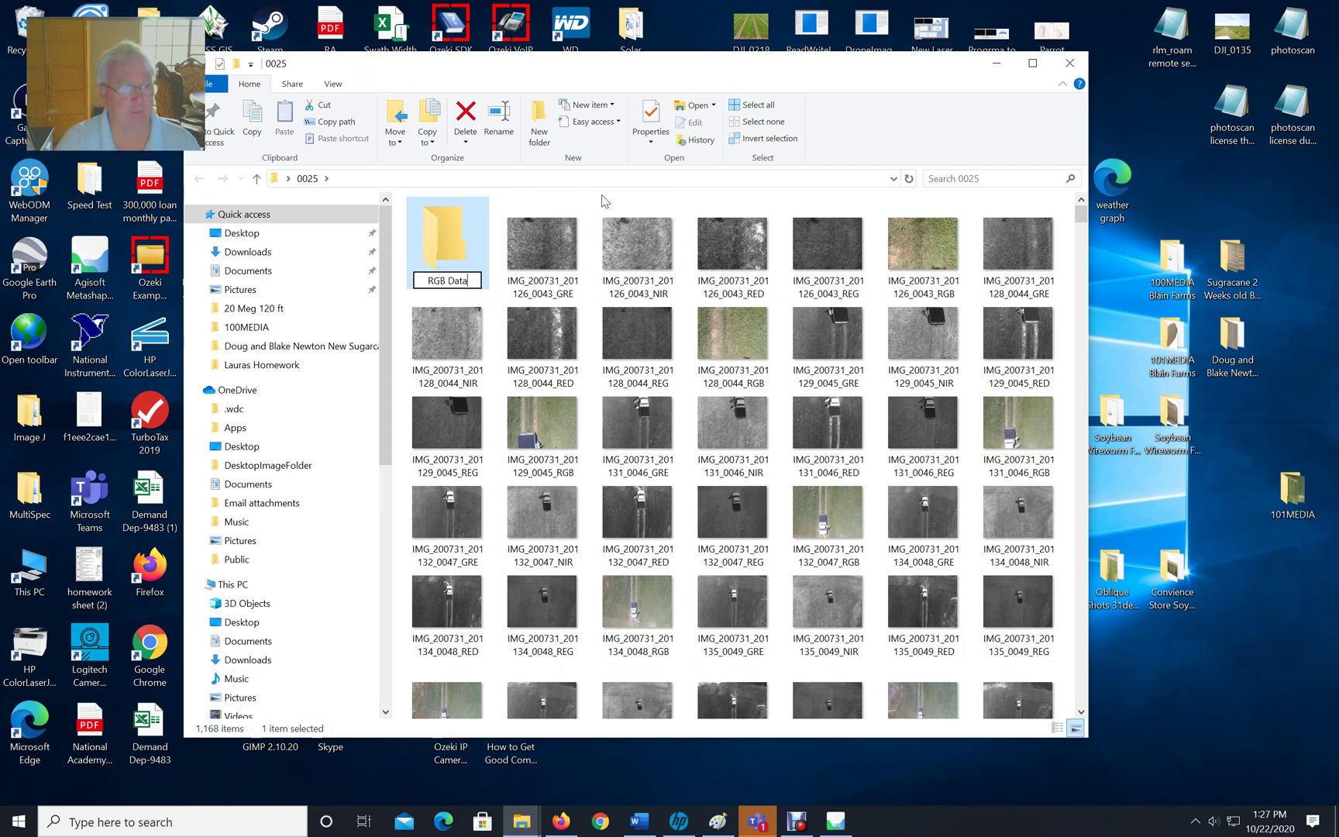
{"action": "left_click", "coordinate": [464, 237]}
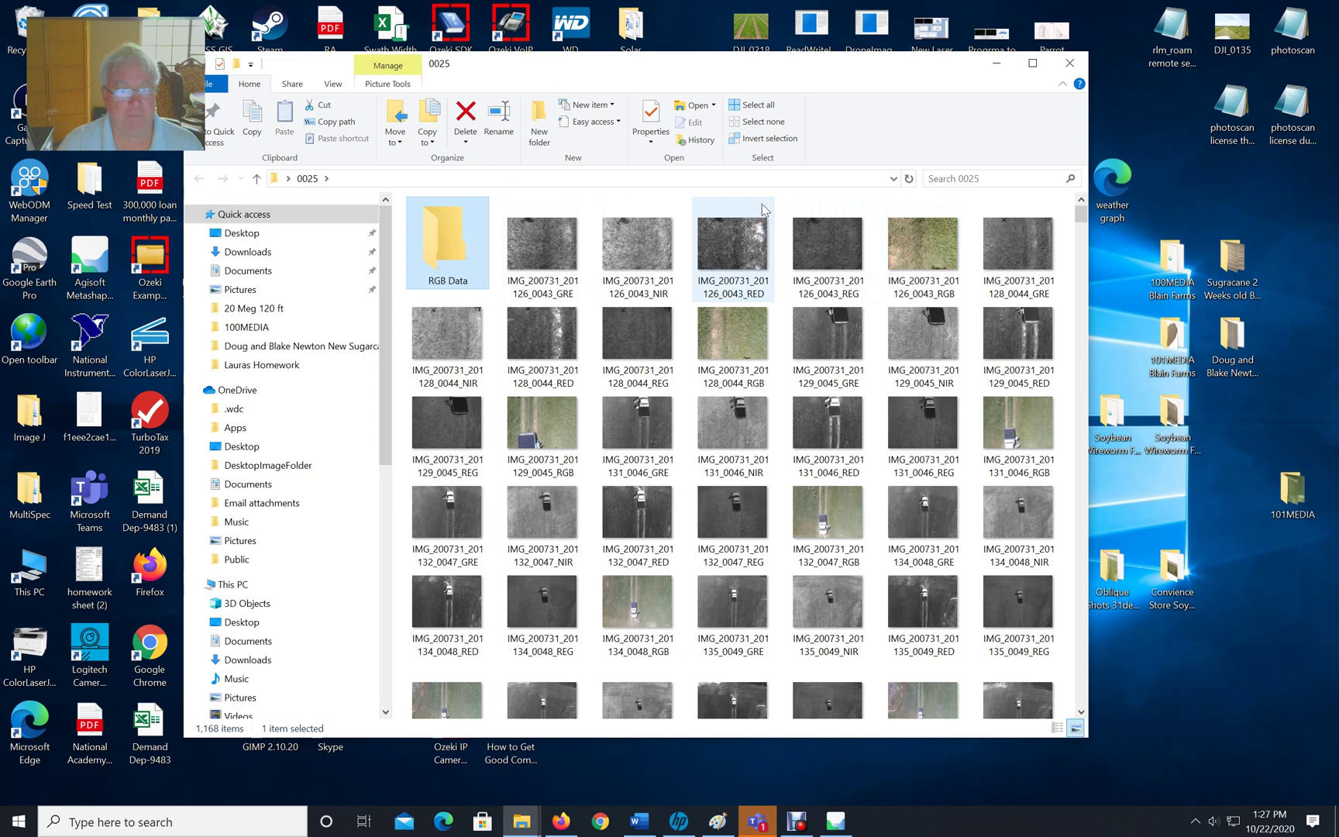
Step: List the folder contents with details, widen the name column to show full file names and sort the files by type
{"action": "left_click", "coordinate": [1057, 729]}
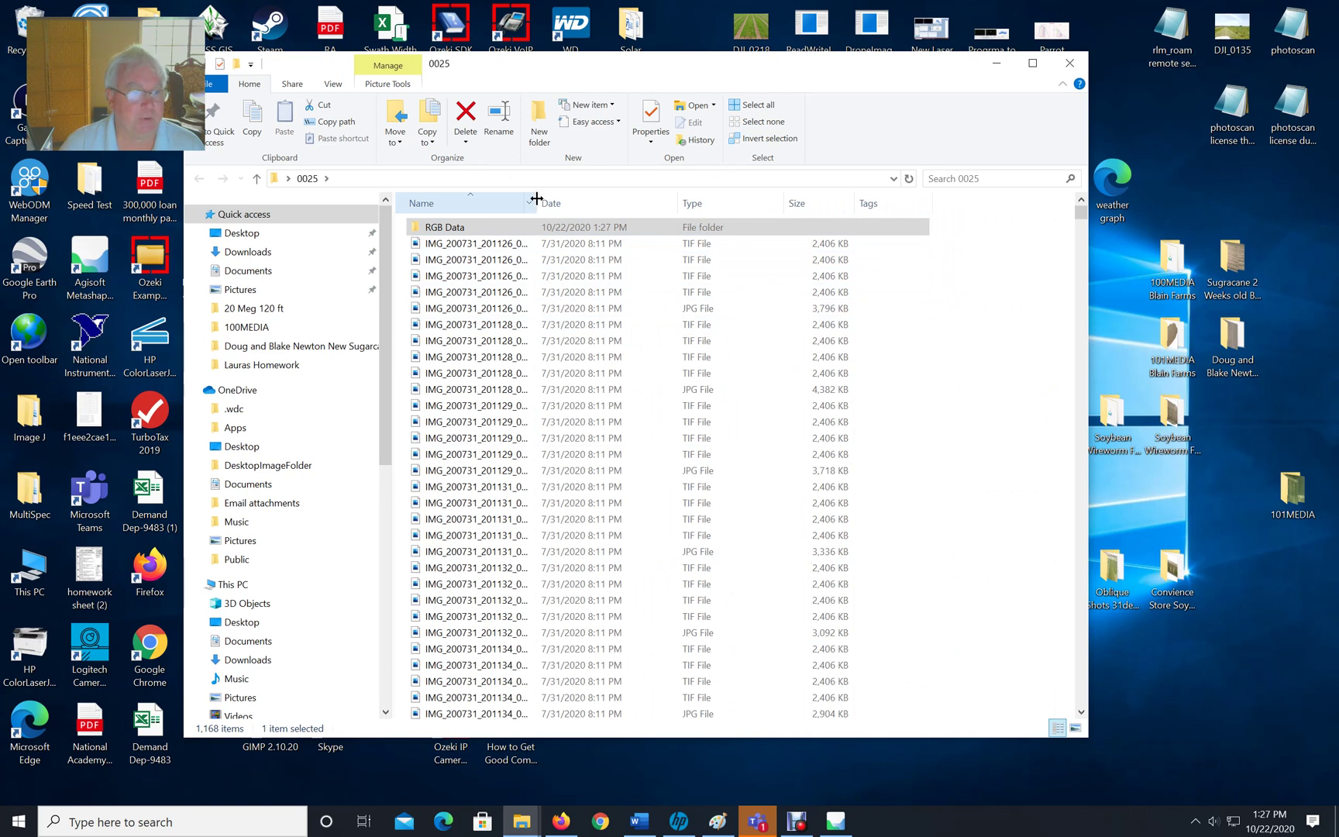
{"action": "left_click_drag", "start_coordinate": [536, 199], "coordinate": [592, 203]}
{"action": "left_click", "coordinate": [454, 227]}
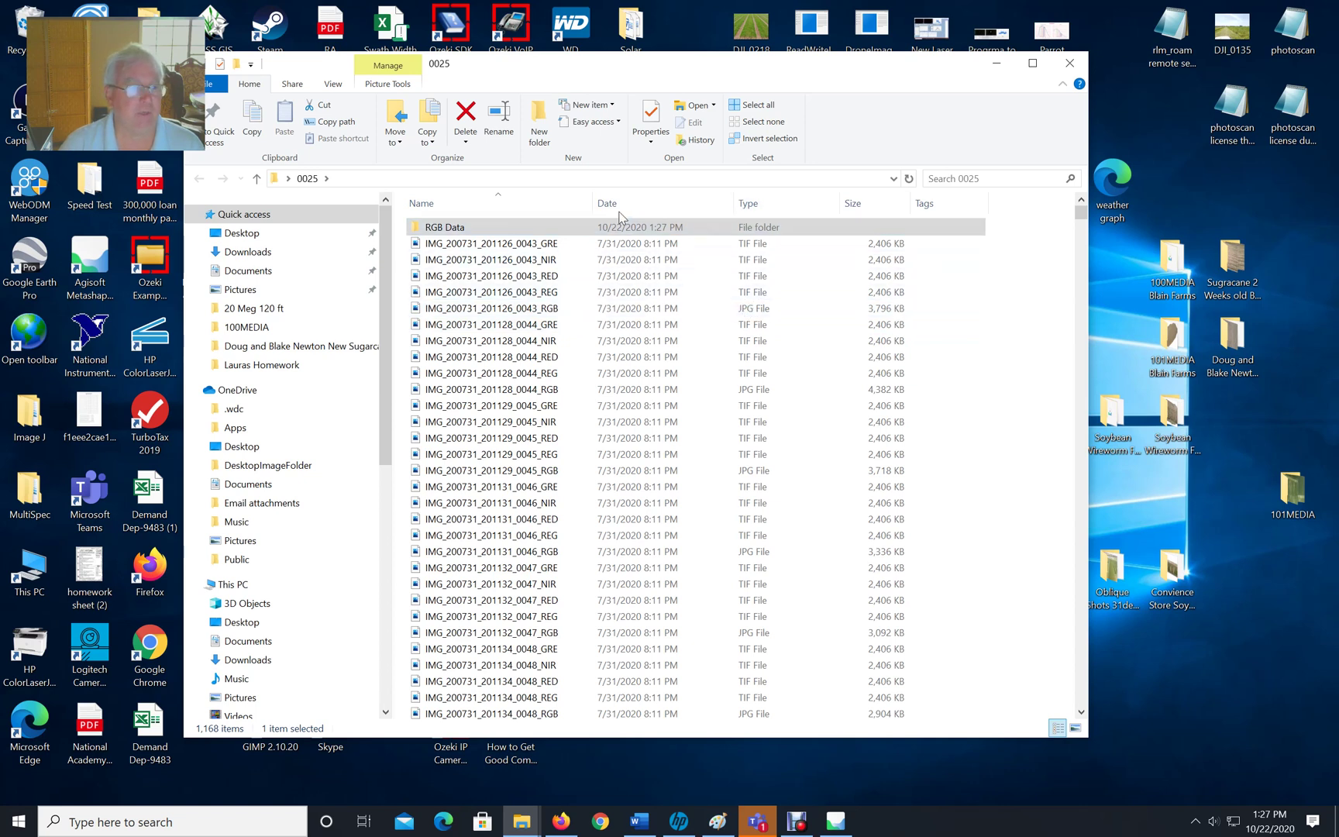
{"action": "left_click", "coordinate": [760, 203]}
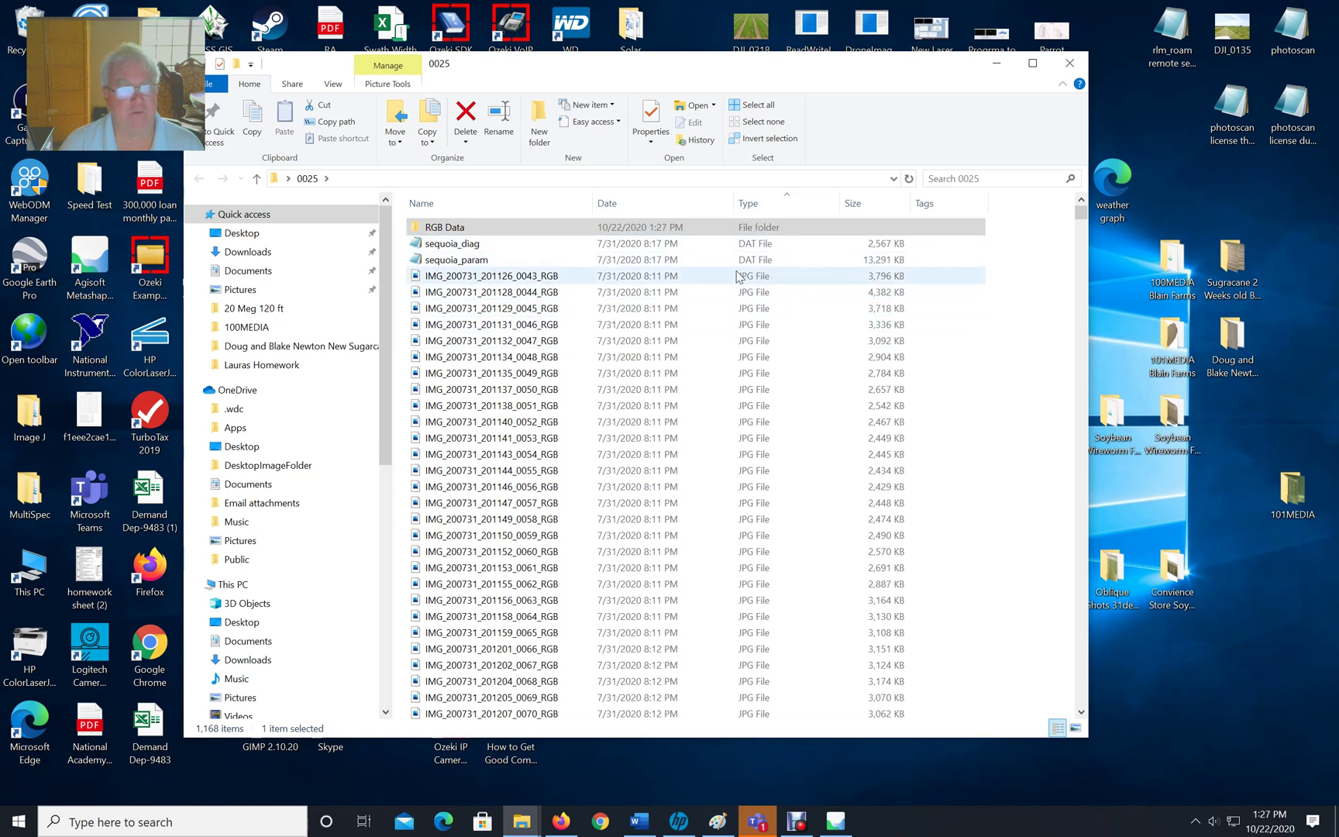
Step: Select all the RGB JPG images, from IMG_200731_201126_0043_RGB to IMG_200731_201750_0299_RGB, and move them into the RGB Data folder
{"action": "left_click", "coordinate": [531, 281]}
{"action": "scroll", "coordinate": [783, 376], "scroll_direction": "down", "scroll_amount": 10}
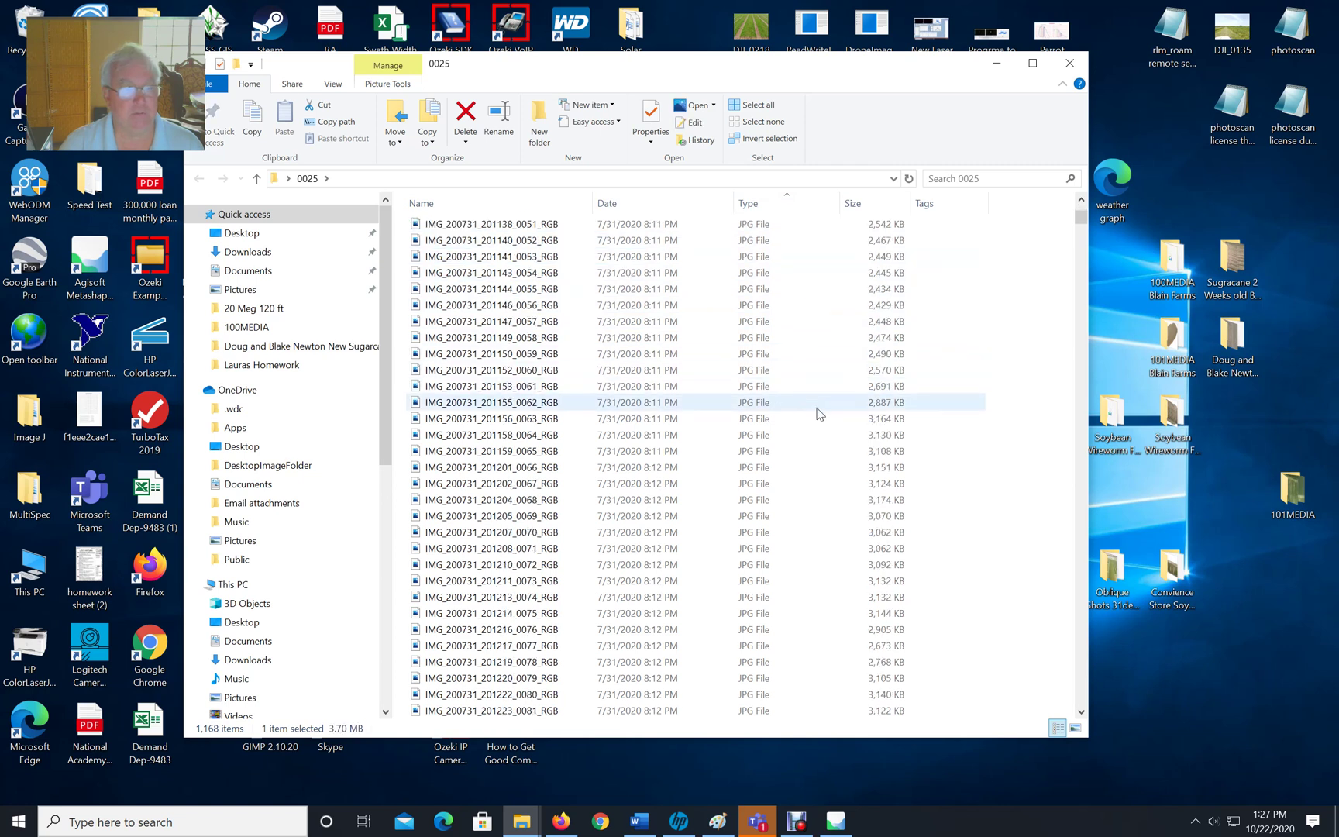
{"action": "scroll", "coordinate": [815, 424], "scroll_direction": "down", "scroll_amount": 18}
{"action": "scroll", "coordinate": [816, 421], "scroll_direction": "down", "scroll_amount": 20}
{"action": "scroll", "coordinate": [819, 446], "scroll_direction": "down", "scroll_amount": 20}
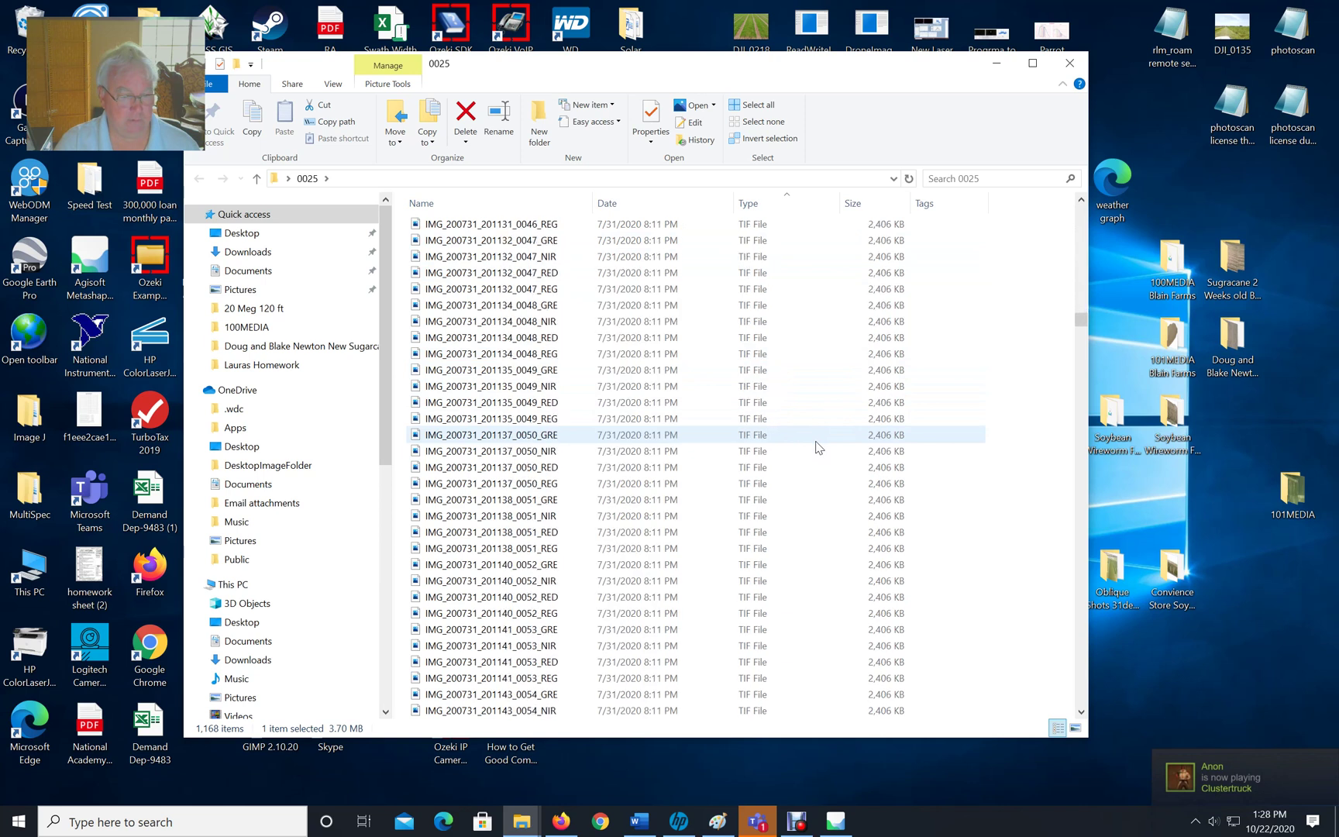
{"action": "scroll", "coordinate": [819, 448], "scroll_direction": "up", "scroll_amount": 10}
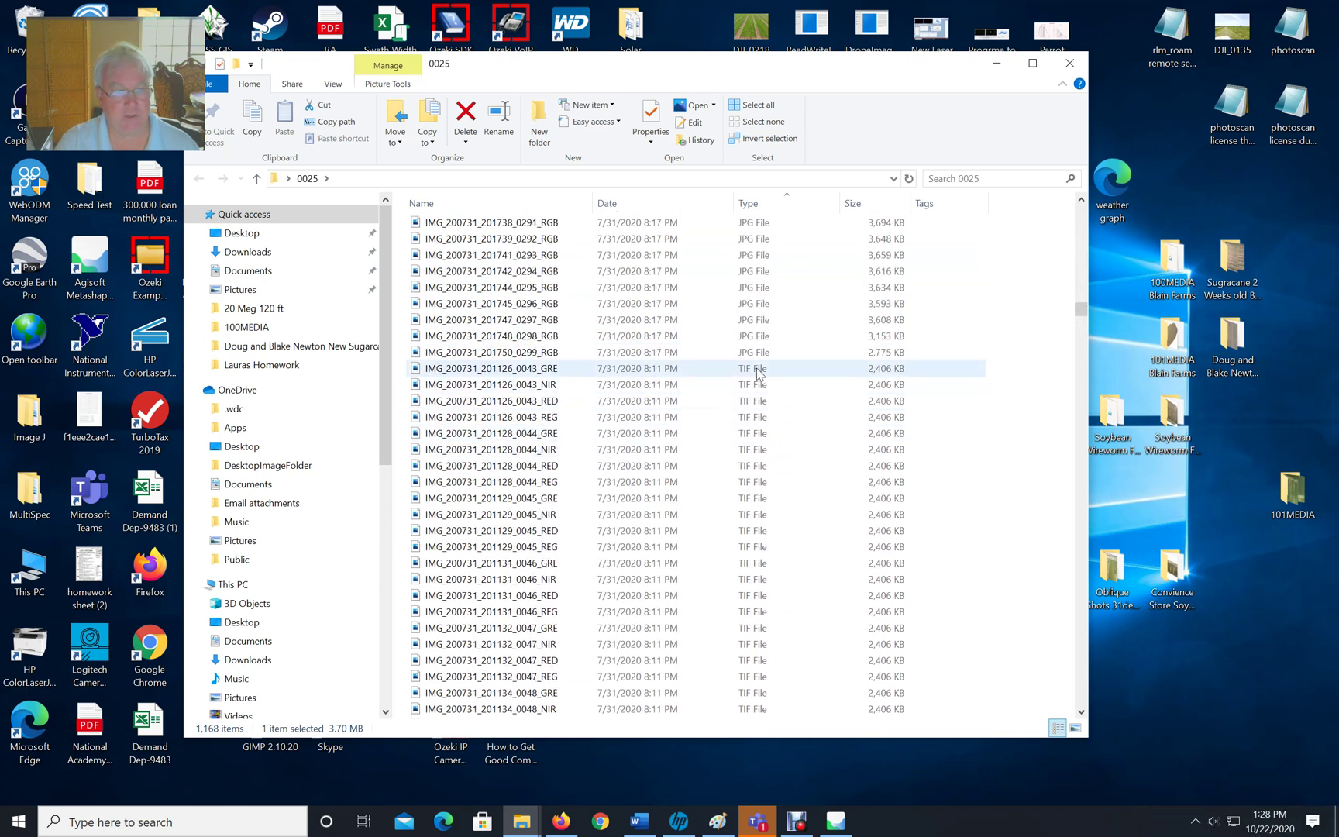
{"action": "left_click", "coordinate": [710, 354], "text": "shift"}
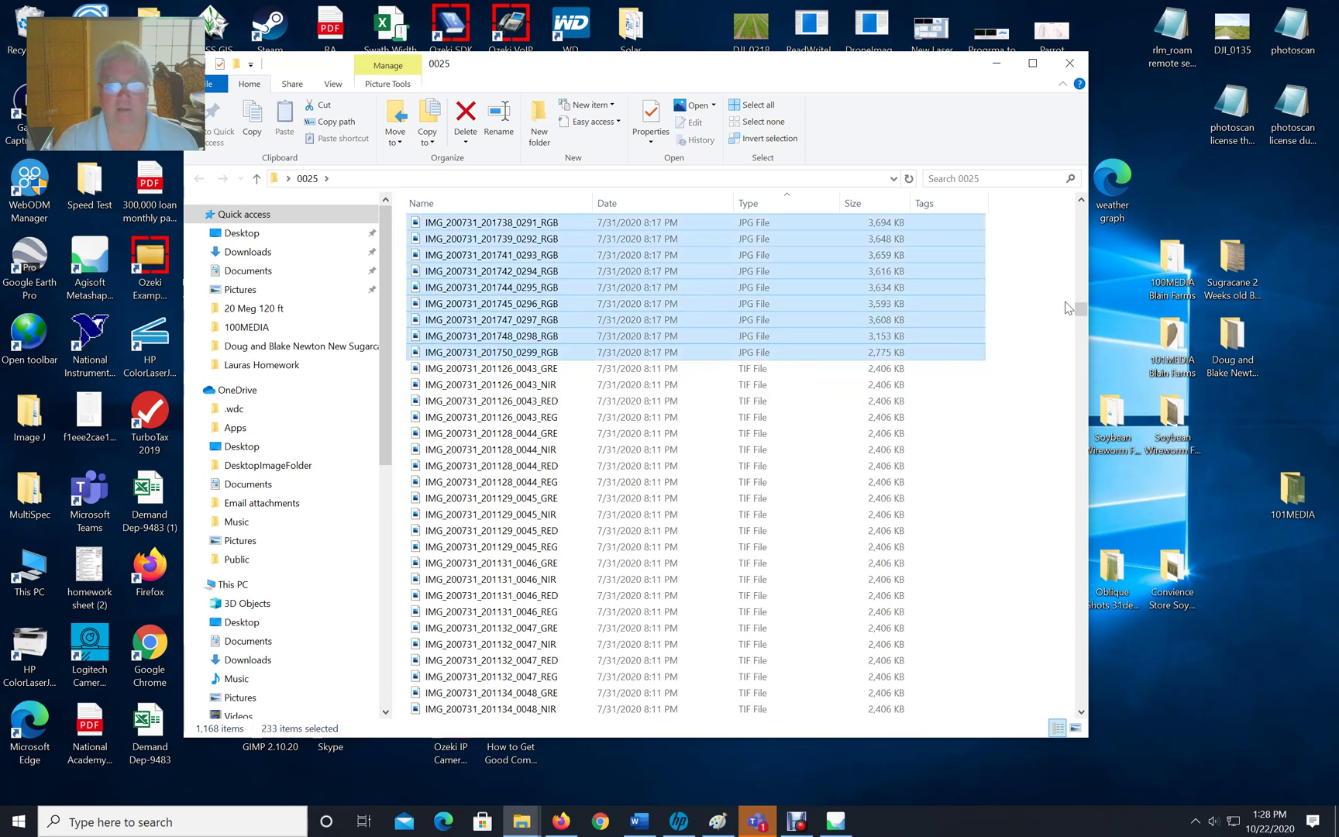
{"action": "left_click_drag", "start_coordinate": [1077, 307], "coordinate": [1080, 203]}
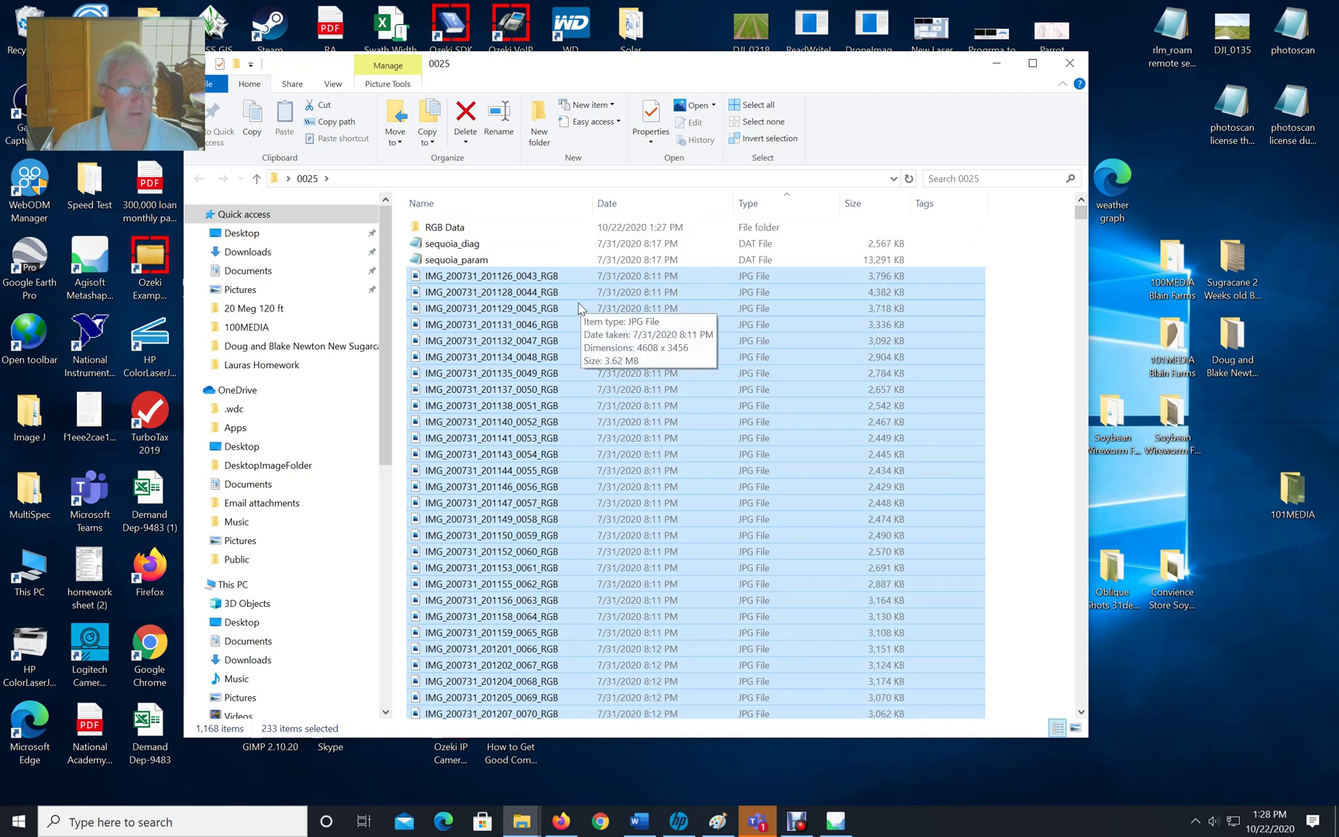
{"action": "left_click_drag", "start_coordinate": [577, 309], "coordinate": [478, 233]}
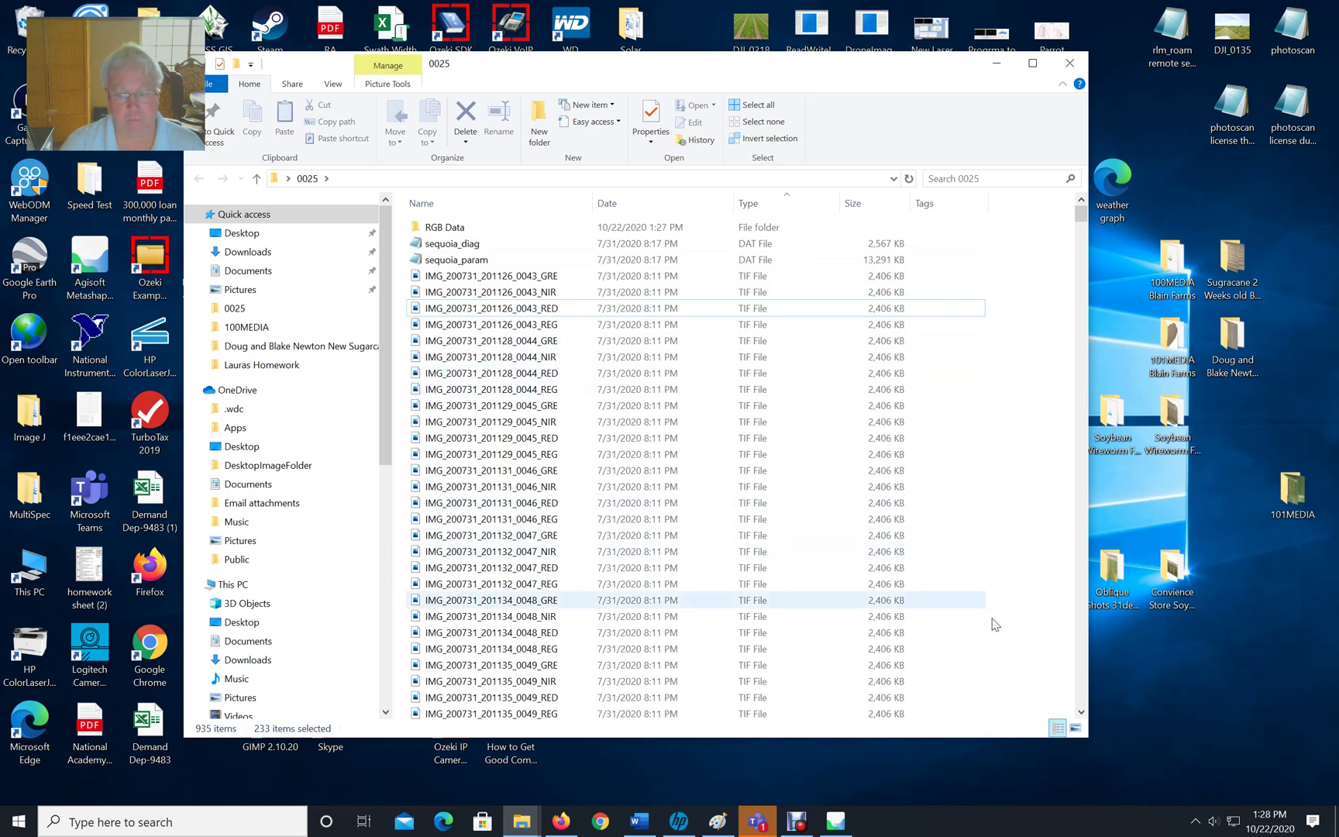
Step: Show the remaining files in 0025 as large thumbnails, check the RGB Data folder and close the folder window
{"action": "left_click", "coordinate": [1075, 728]}
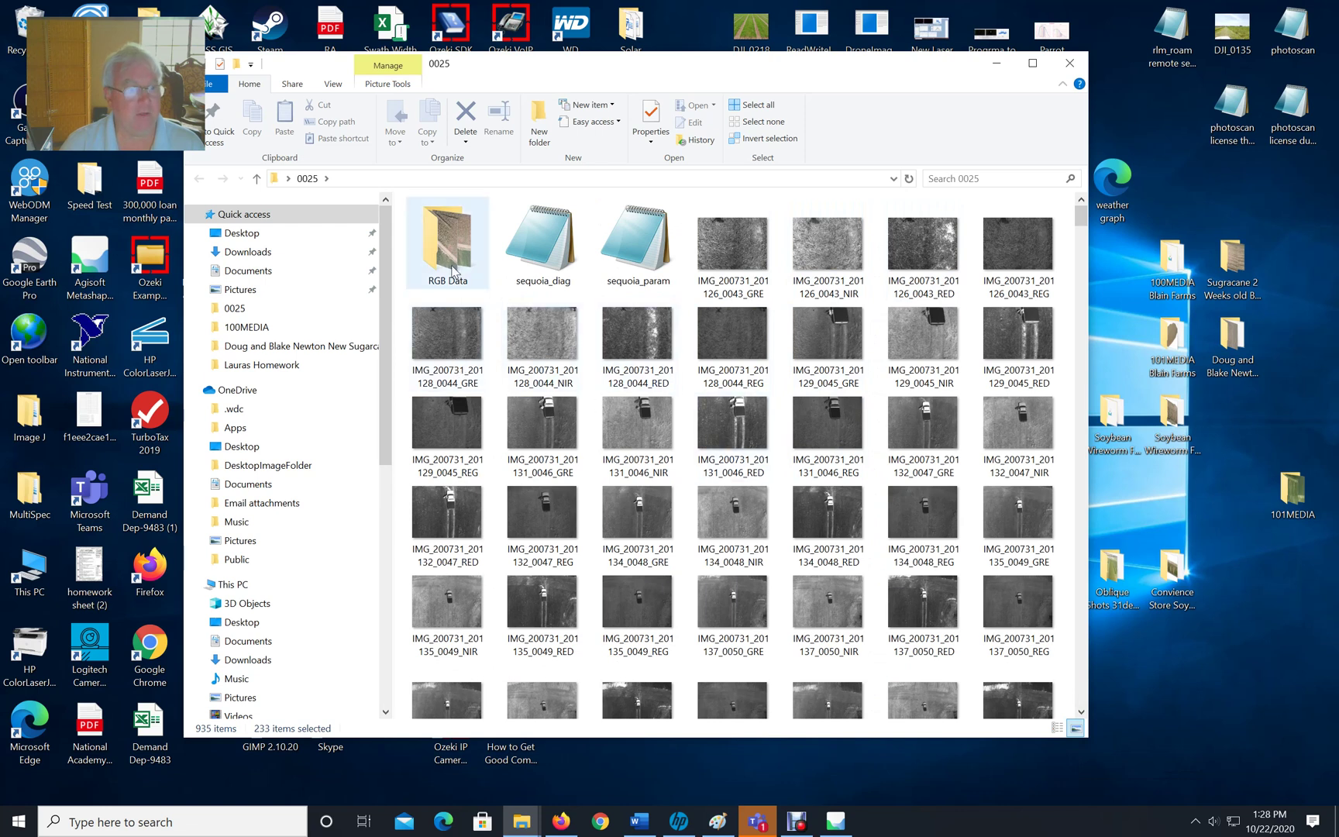
{"action": "mouse_move", "coordinate": [446, 268]}
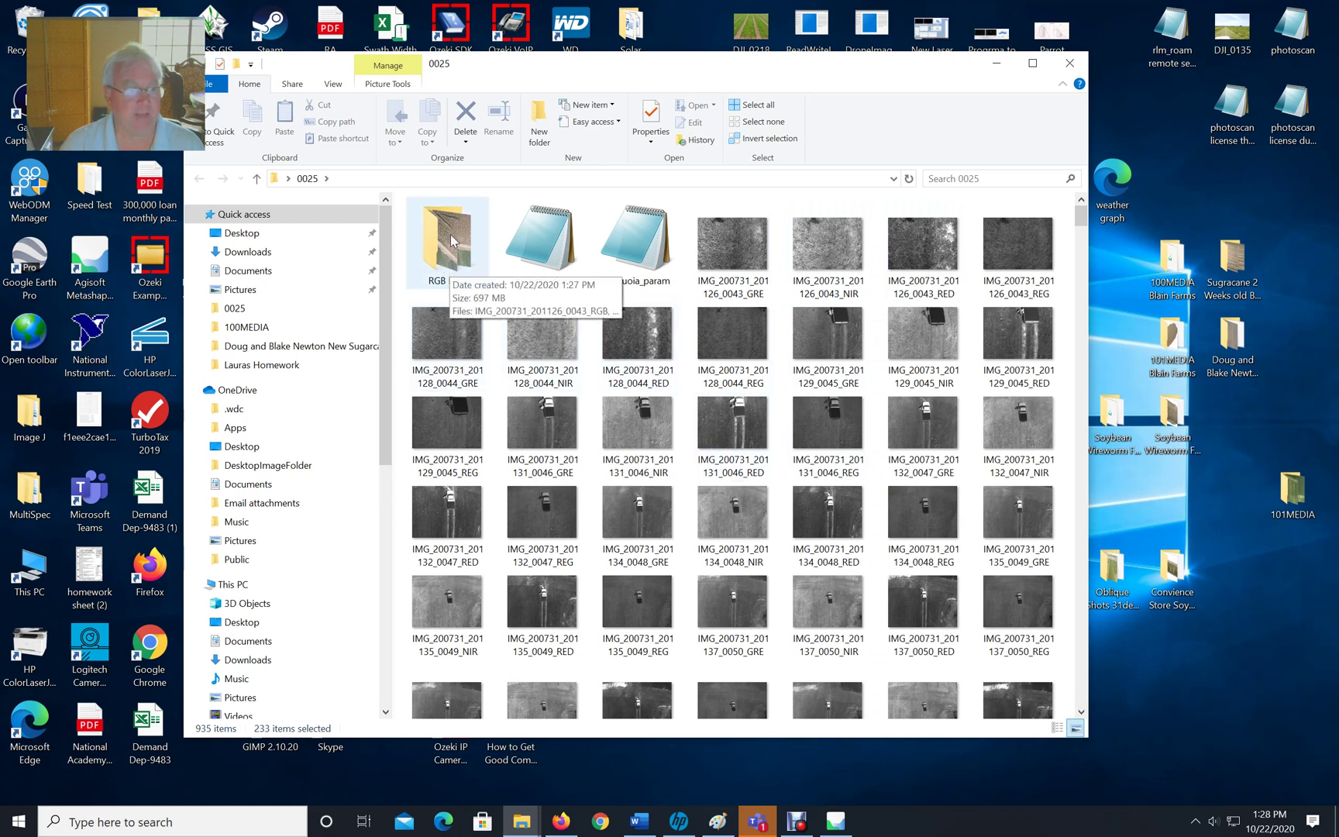
{"action": "left_click", "coordinate": [1070, 65]}
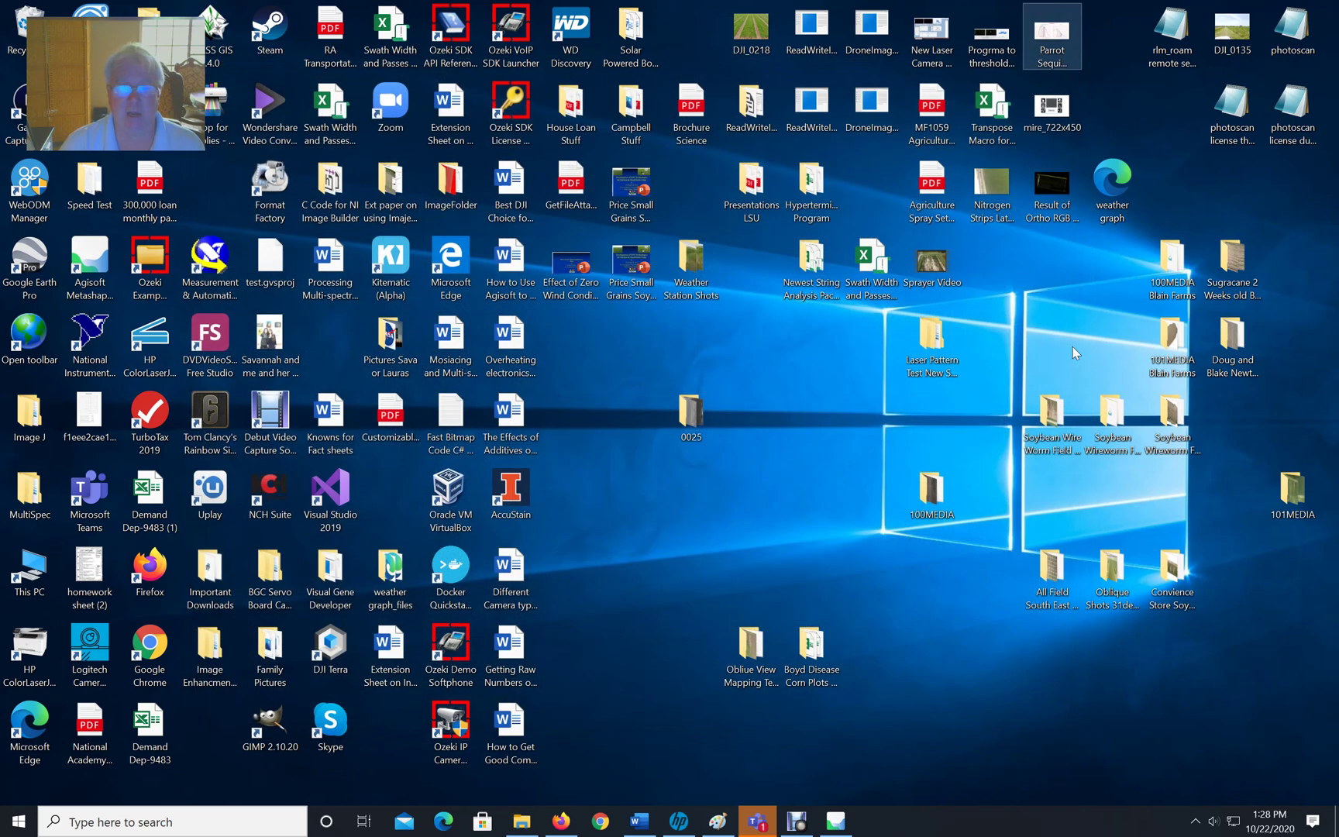
Step: Switch to Agisoft Metashape, start adding photos and browse to the 0025 folder on the Desktop
{"action": "left_click", "coordinate": [837, 820]}
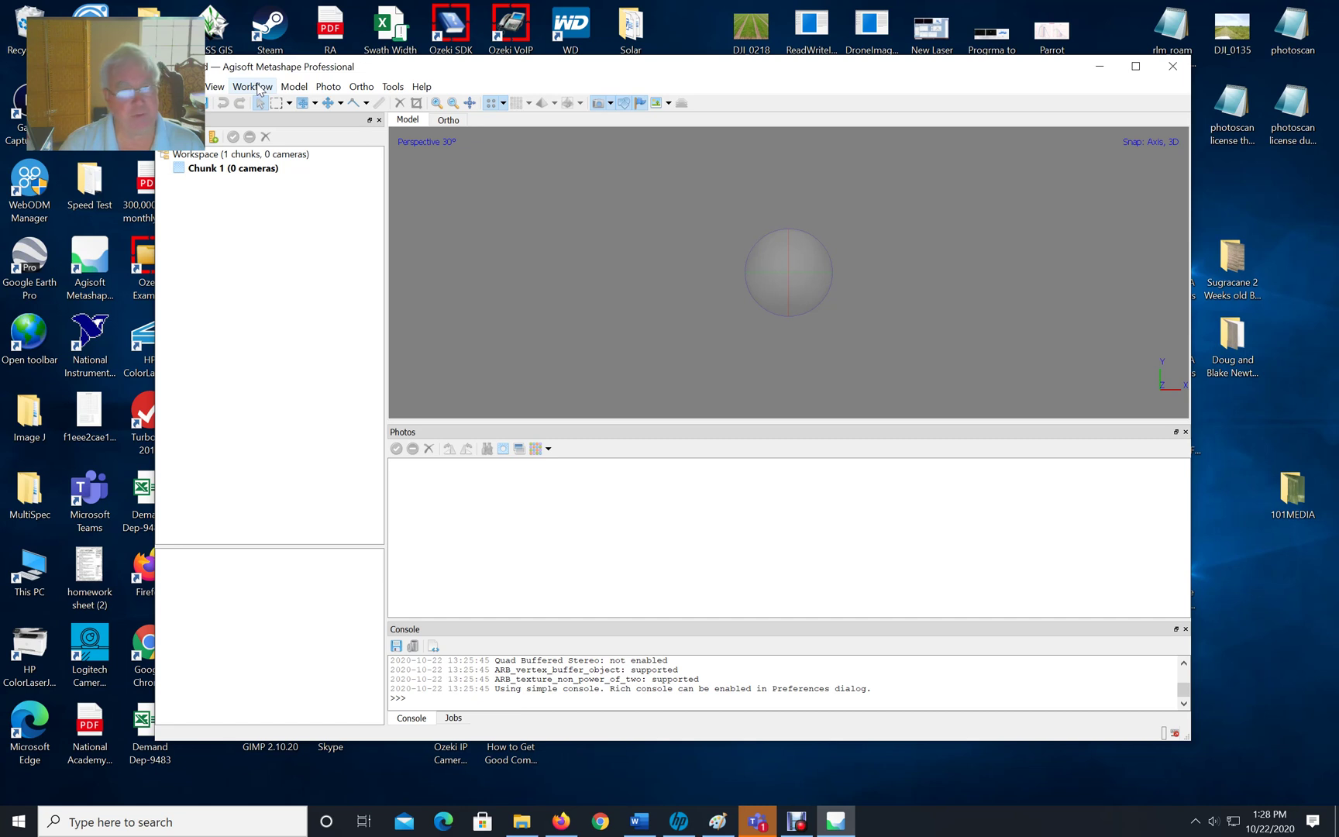
{"action": "left_click", "coordinate": [258, 89]}
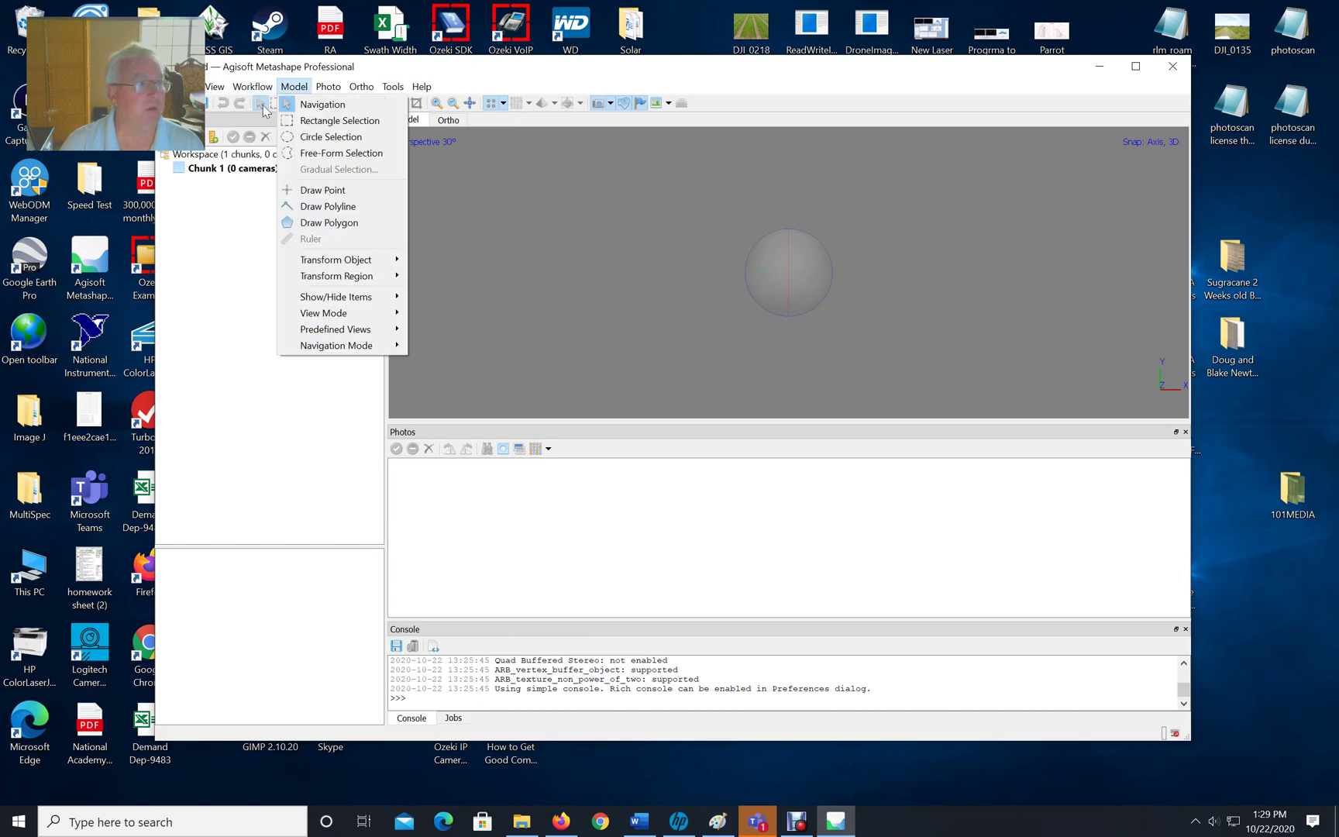
{"action": "left_click", "coordinate": [265, 104]}
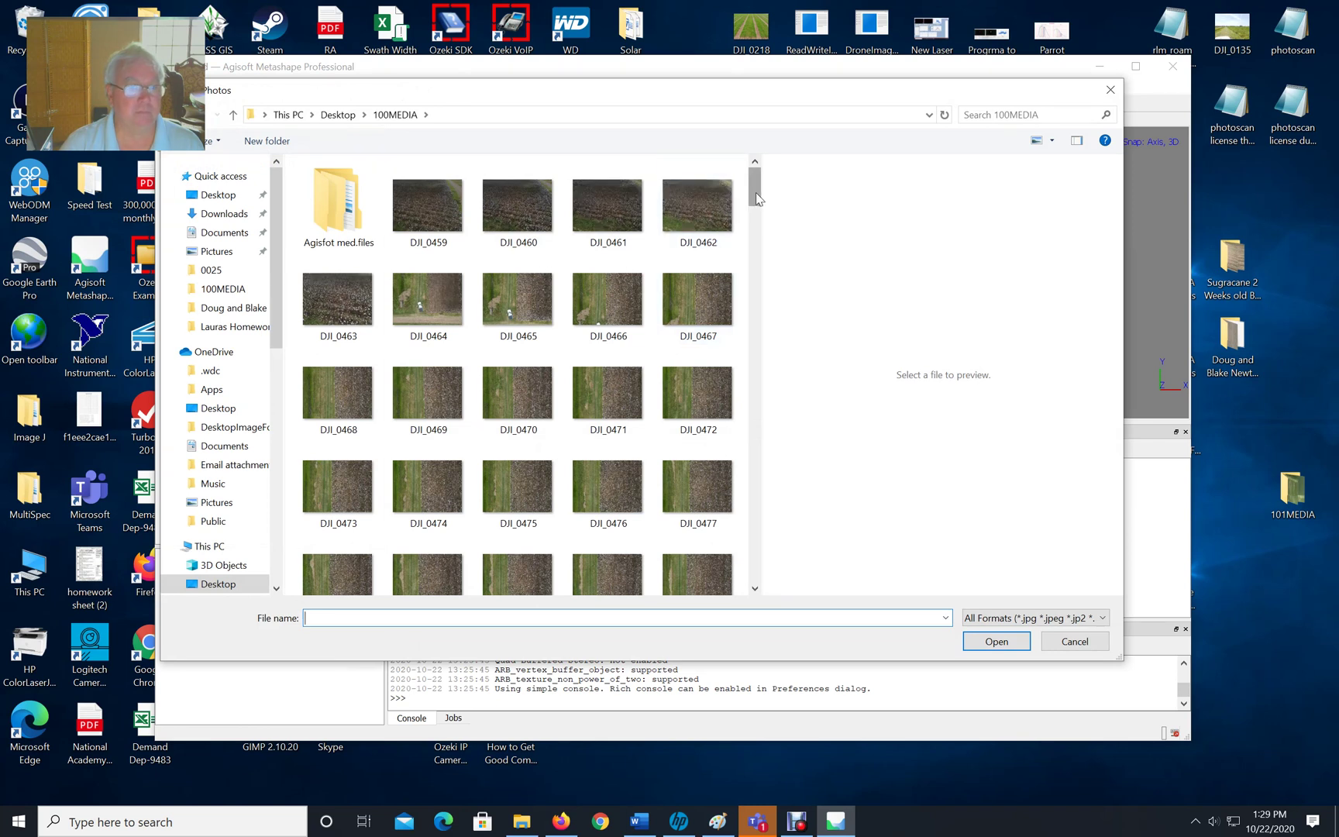
{"action": "left_click_drag", "start_coordinate": [756, 193], "coordinate": [759, 188]}
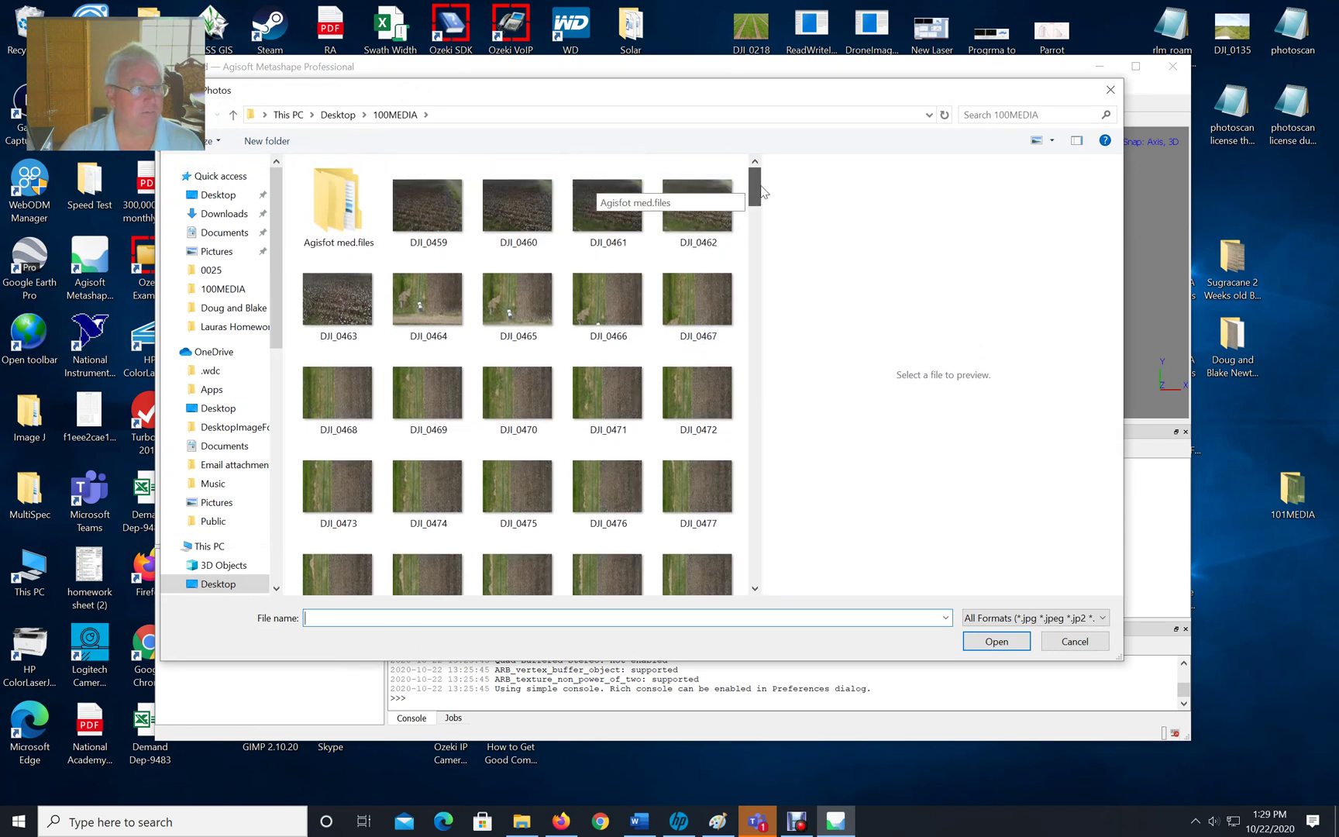
{"action": "left_click", "coordinate": [233, 116]}
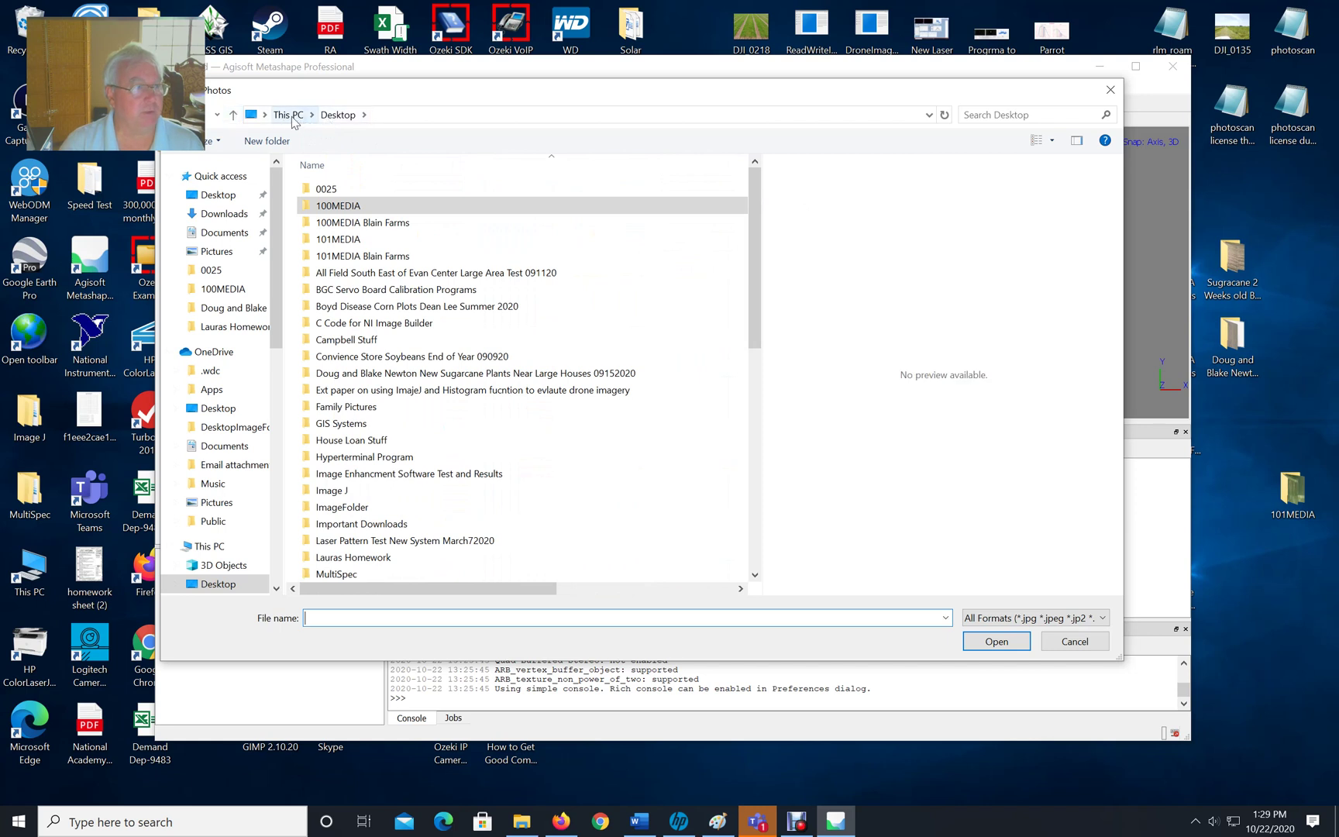
{"action": "double_click", "coordinate": [329, 190]}
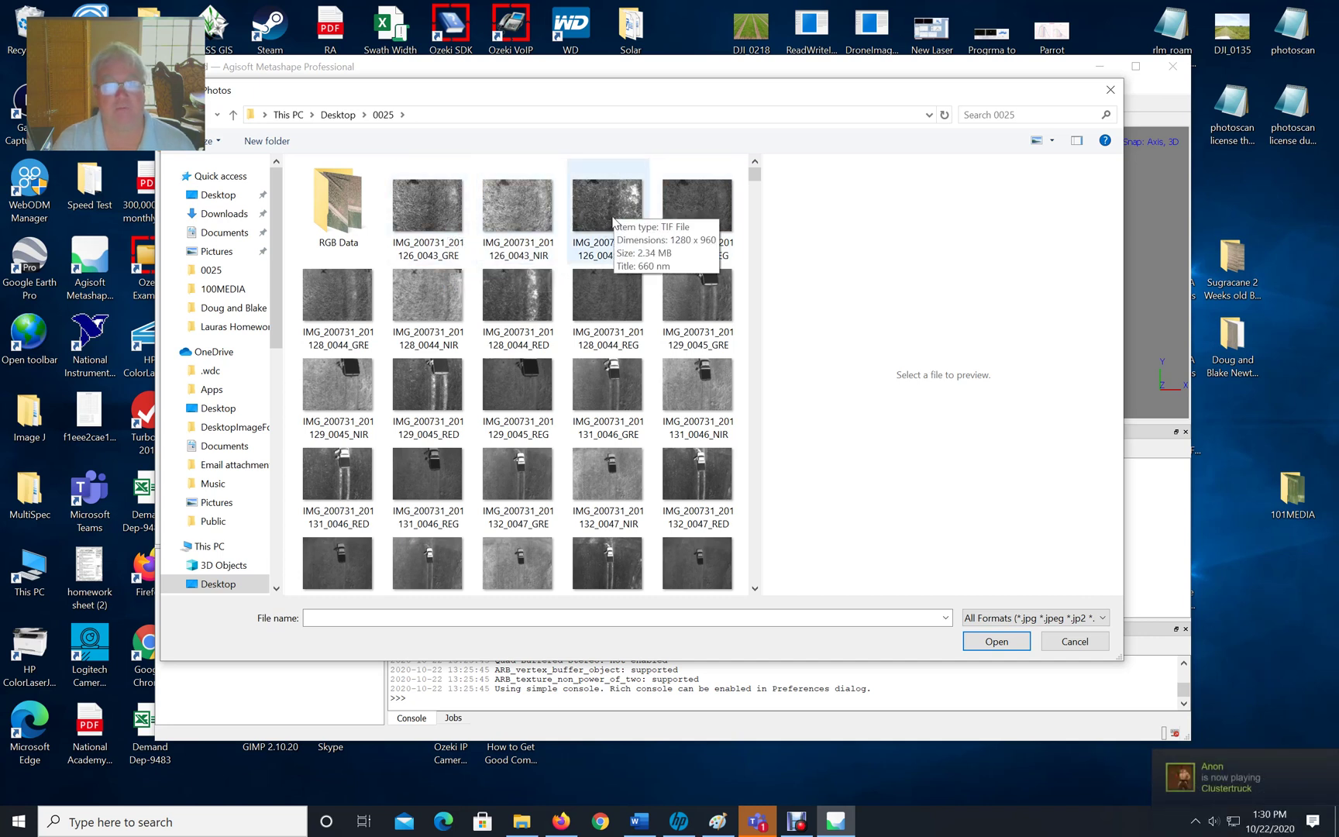
Step: Examine the single-band thumbnails in folder 0025 to find where the takeoff images end and the survey flight begins
{"action": "scroll", "coordinate": [603, 349], "scroll_direction": "down", "scroll_amount": 3}
{"action": "scroll", "coordinate": [603, 343], "scroll_direction": "up", "scroll_amount": 3}
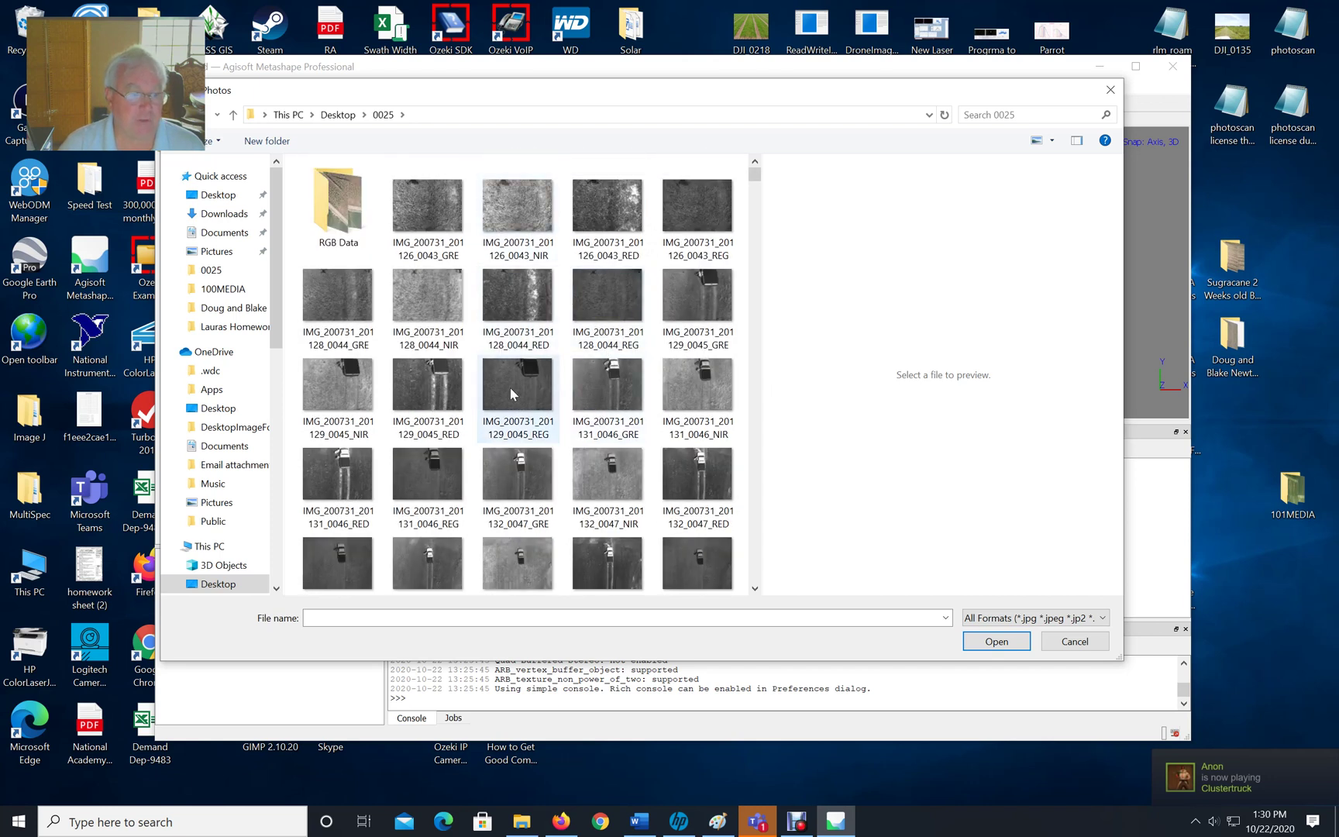
{"action": "scroll", "coordinate": [503, 380], "scroll_direction": "down", "scroll_amount": 3}
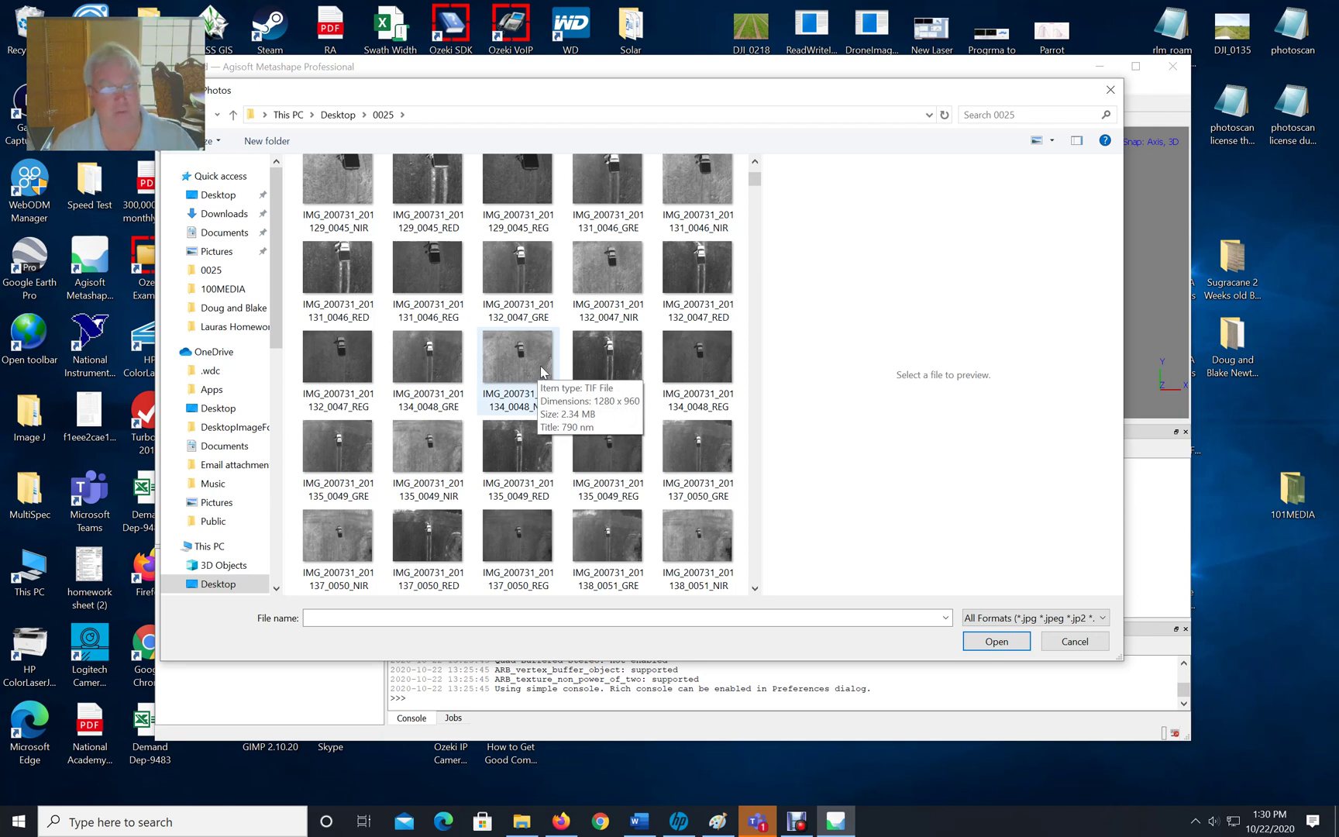
{"action": "scroll", "coordinate": [566, 431], "scroll_direction": "down", "scroll_amount": 3}
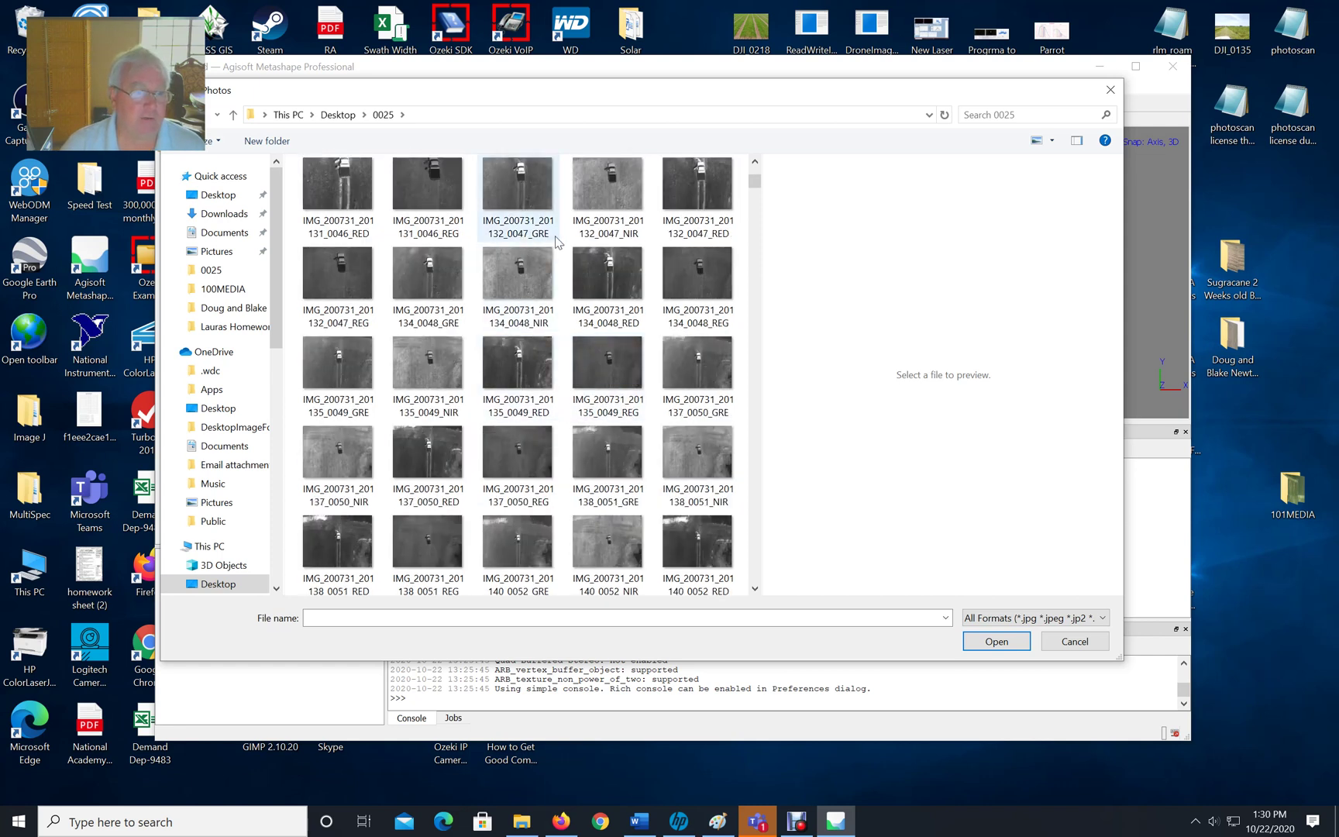
{"action": "scroll", "coordinate": [576, 247], "scroll_direction": "up", "scroll_amount": 5}
{"action": "scroll", "coordinate": [511, 439], "scroll_direction": "down", "scroll_amount": 2}
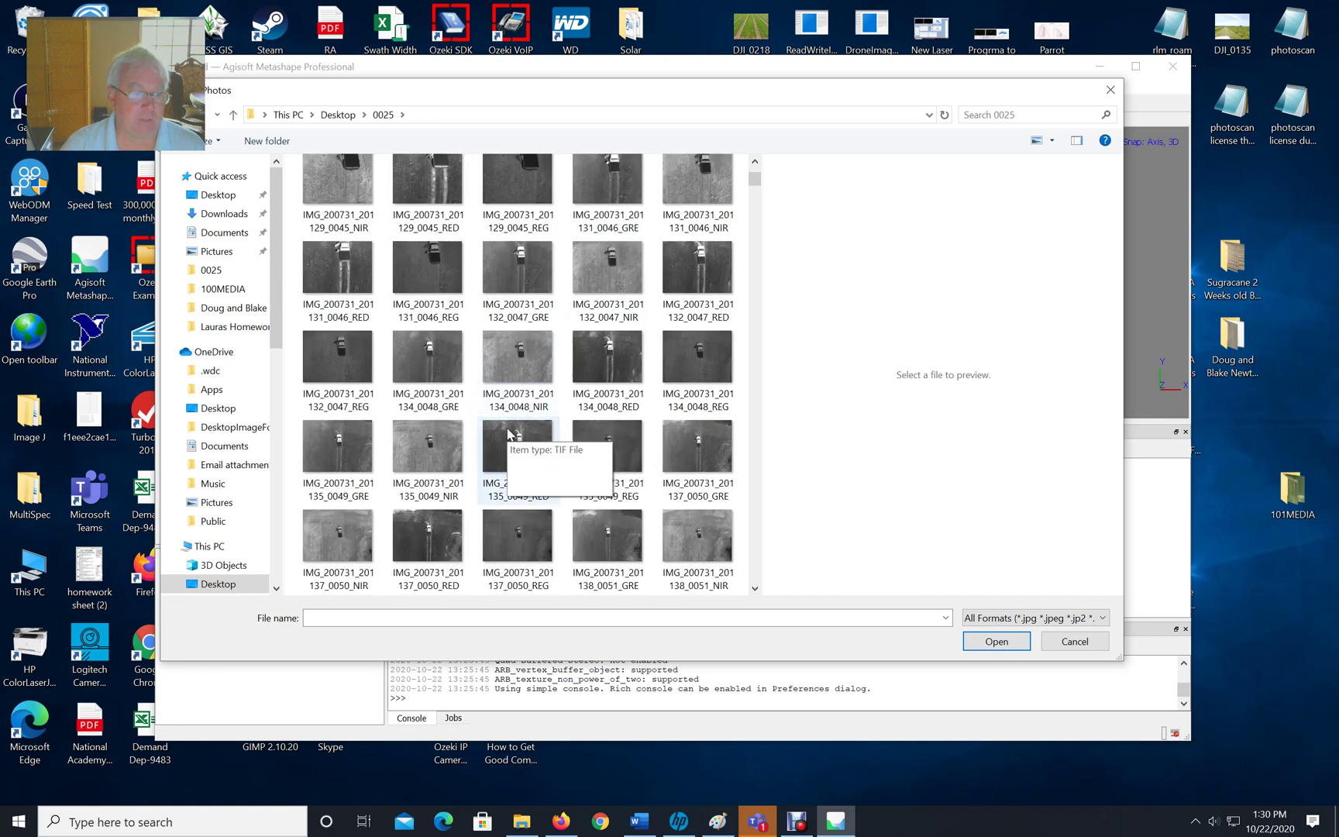
{"action": "scroll", "coordinate": [511, 438], "scroll_direction": "down", "scroll_amount": 5}
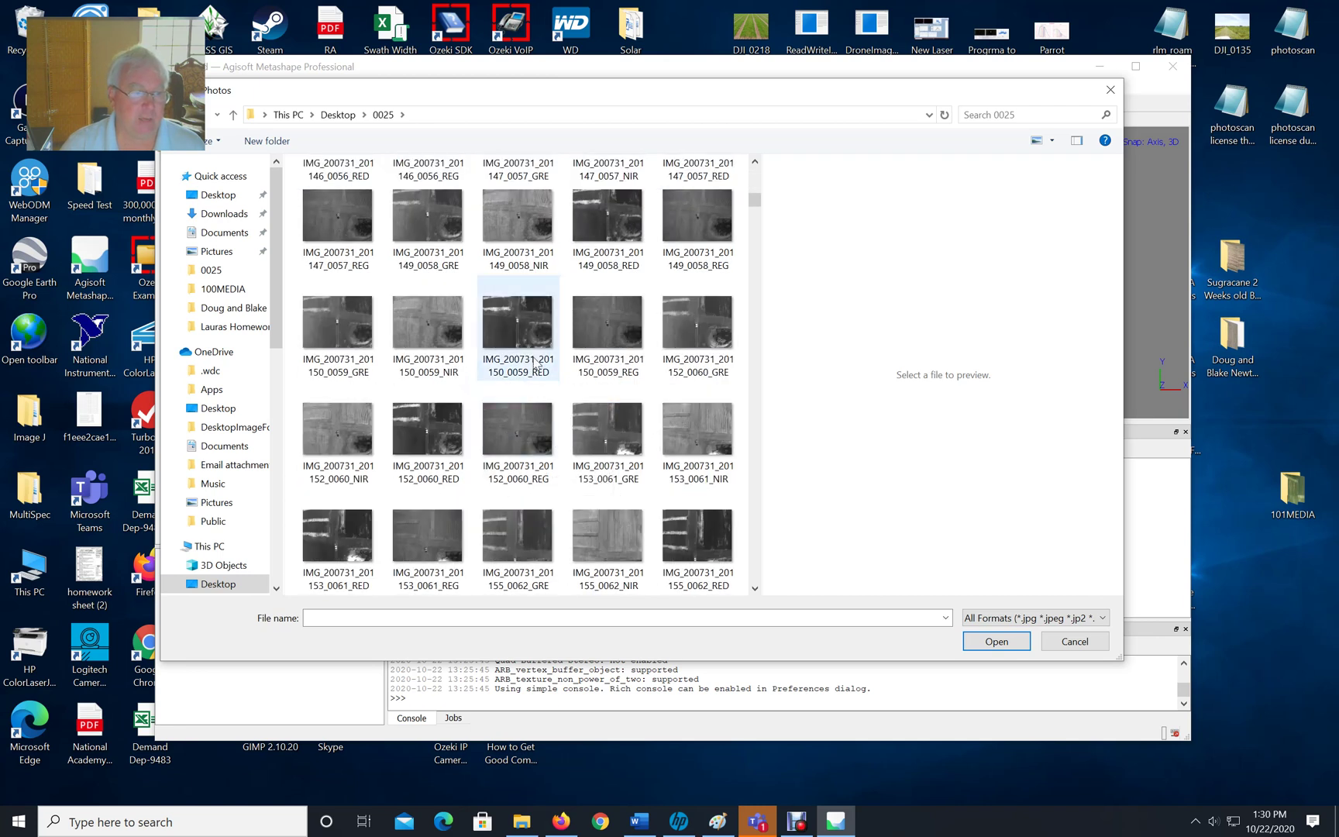
{"action": "scroll", "coordinate": [534, 333], "scroll_direction": "down", "scroll_amount": 1}
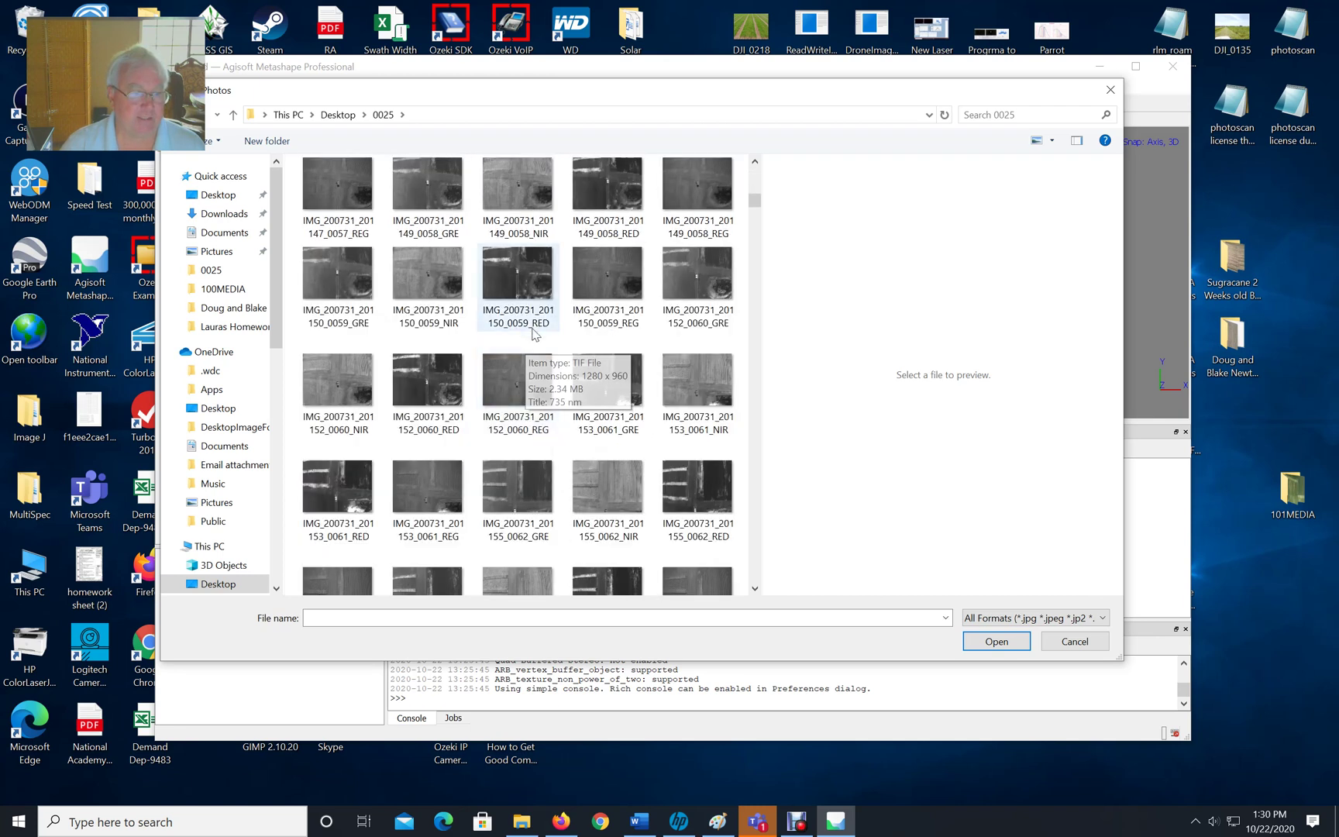
{"action": "scroll", "coordinate": [512, 438], "scroll_direction": "down", "scroll_amount": 2}
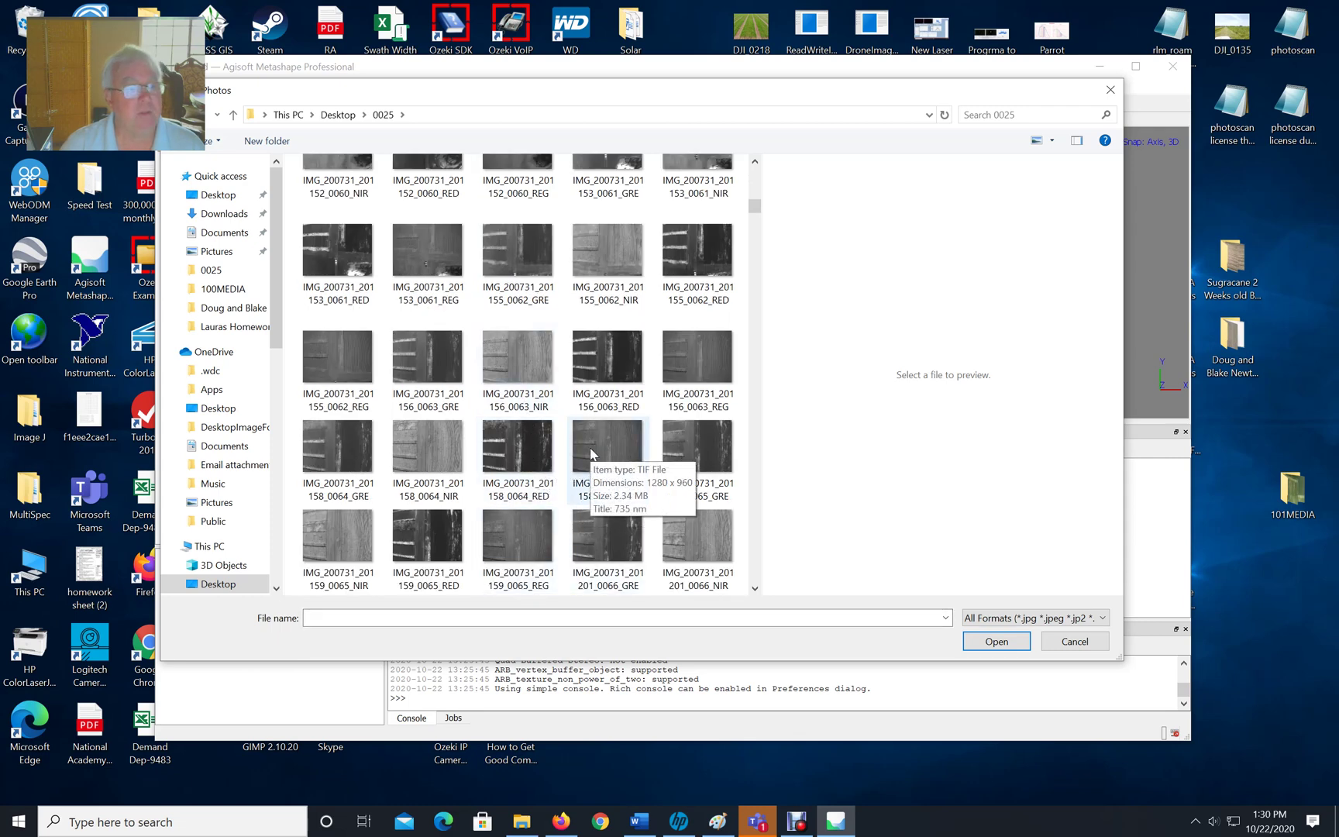
{"action": "scroll", "coordinate": [593, 450], "scroll_direction": "down", "scroll_amount": 6}
{"action": "scroll", "coordinate": [591, 447], "scroll_direction": "down", "scroll_amount": 6}
{"action": "scroll", "coordinate": [589, 446], "scroll_direction": "up", "scroll_amount": 15}
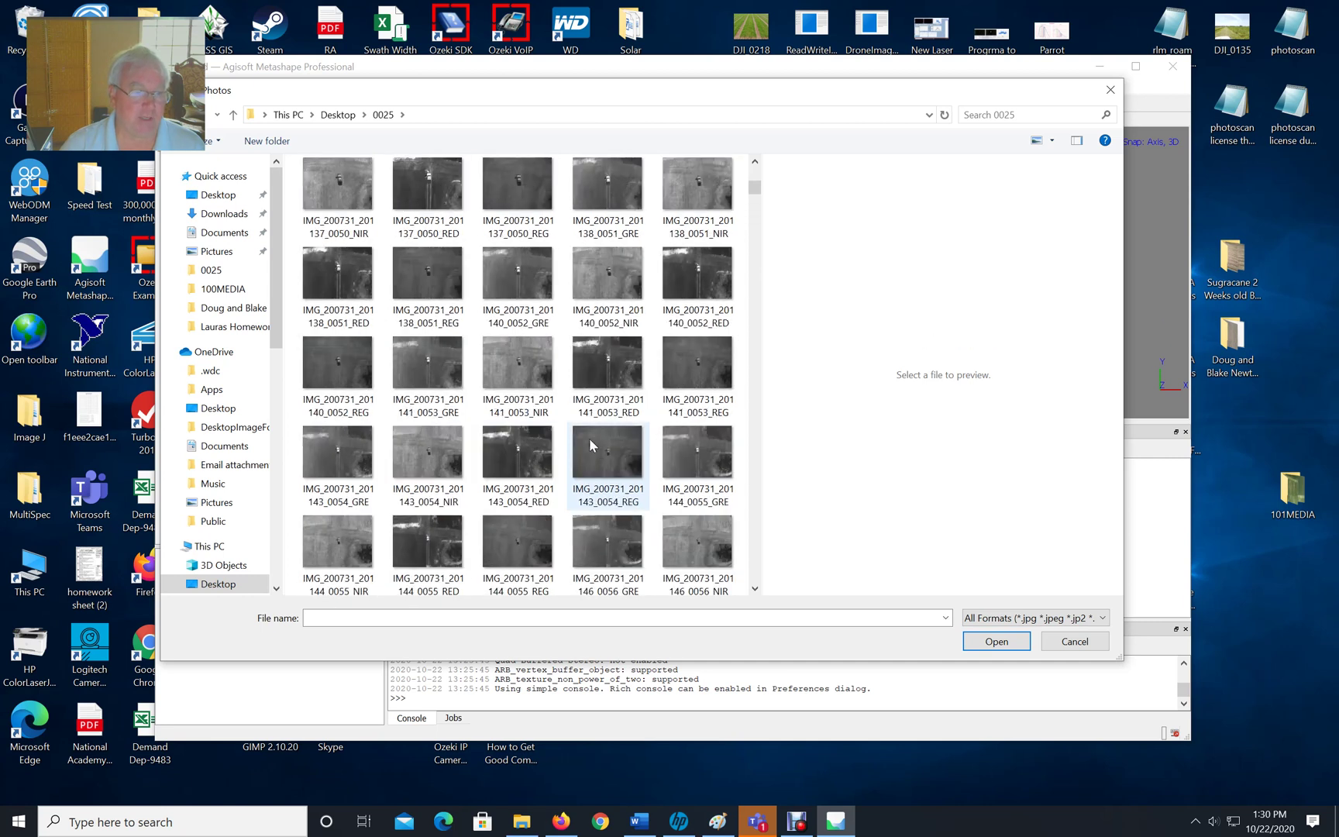
{"action": "scroll", "coordinate": [610, 419], "scroll_direction": "up", "scroll_amount": 2}
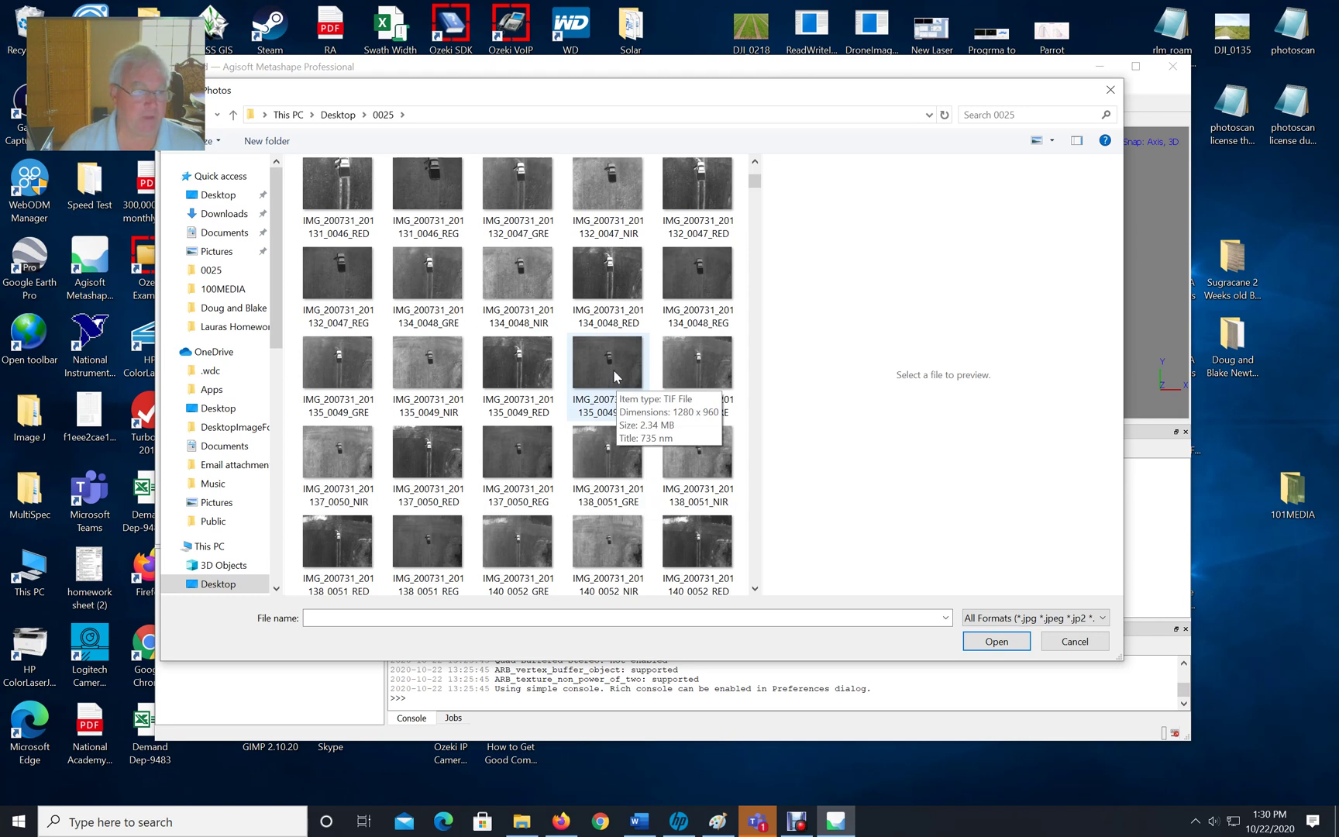
{"action": "scroll", "coordinate": [613, 372], "scroll_direction": "up", "scroll_amount": 1}
{"action": "scroll", "coordinate": [618, 377], "scroll_direction": "down", "scroll_amount": 3}
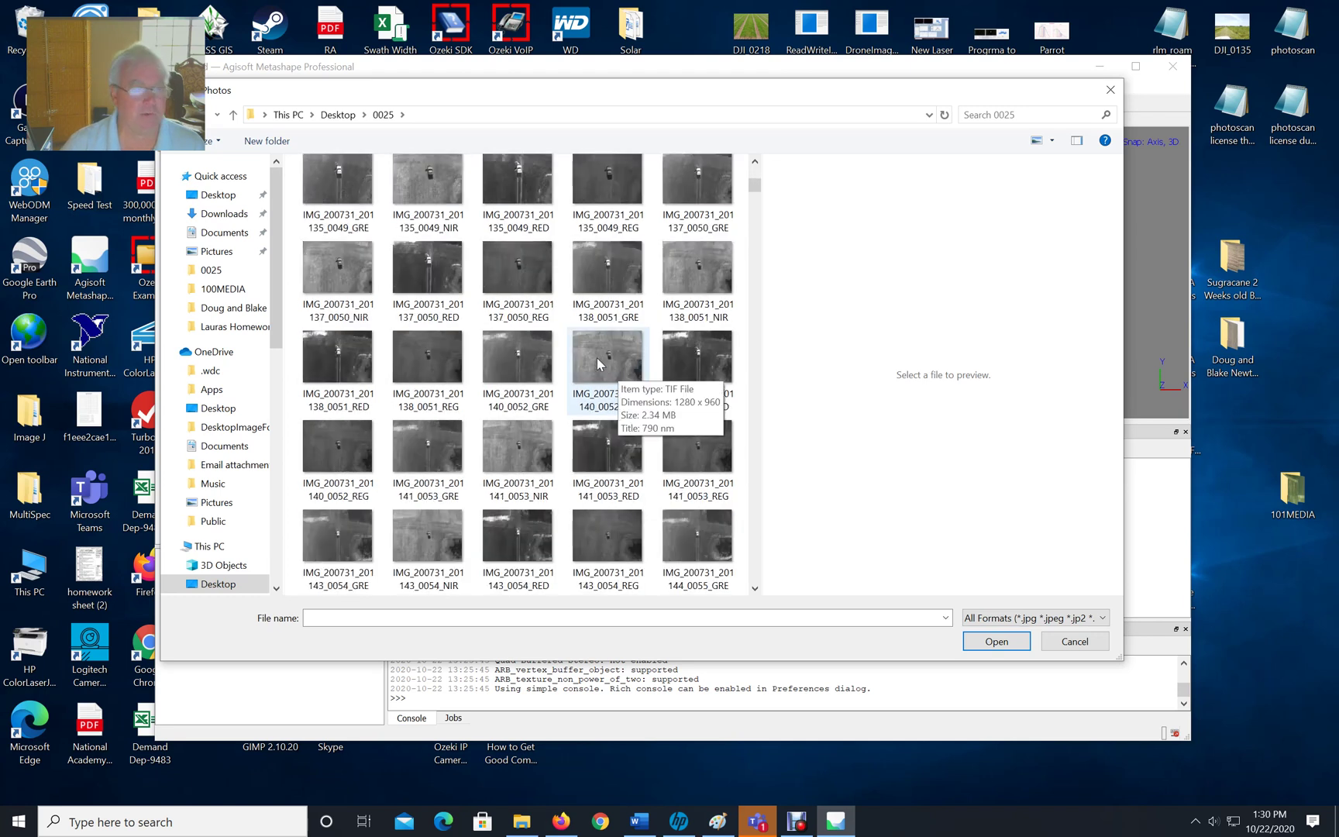
{"action": "scroll", "coordinate": [602, 361], "scroll_direction": "down", "scroll_amount": 2}
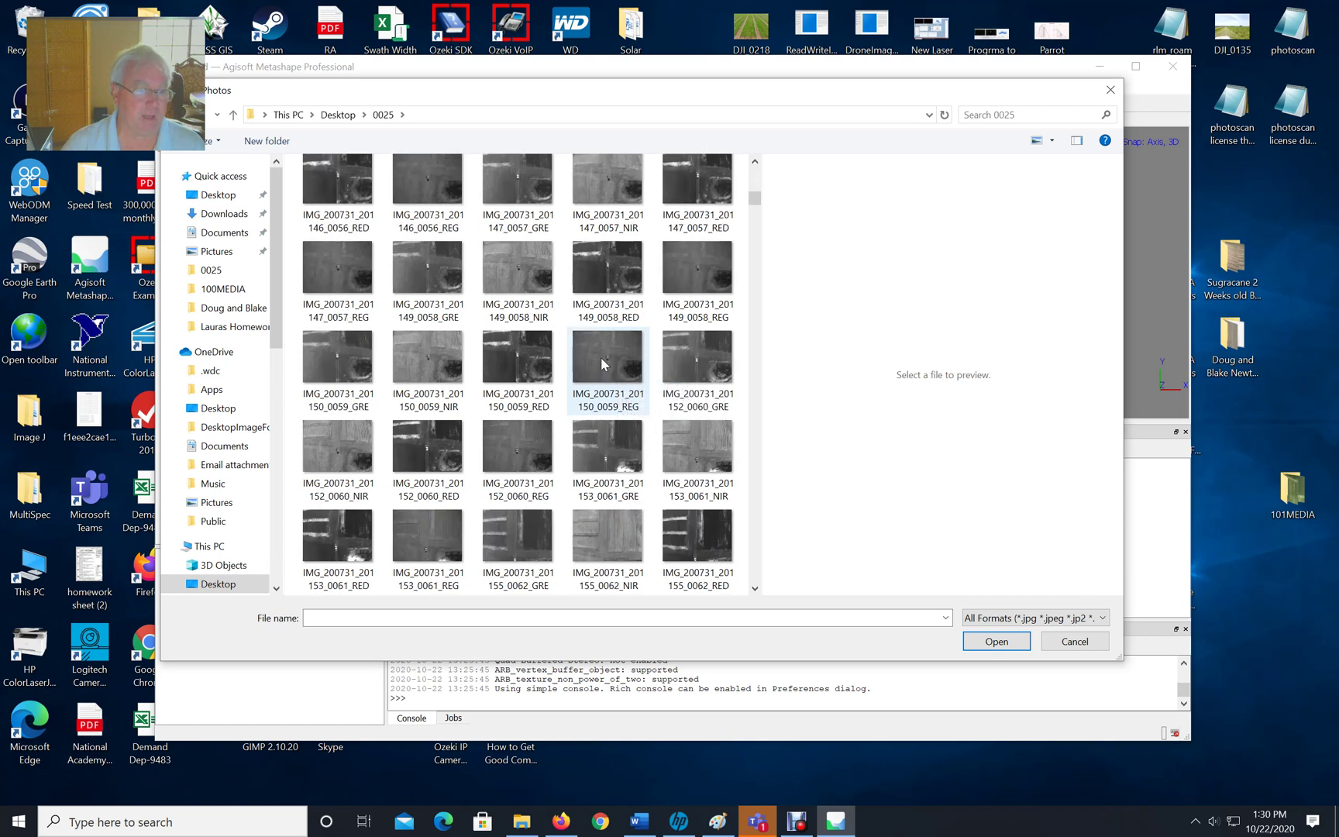
{"action": "scroll", "coordinate": [585, 396], "scroll_direction": "down", "scroll_amount": 1}
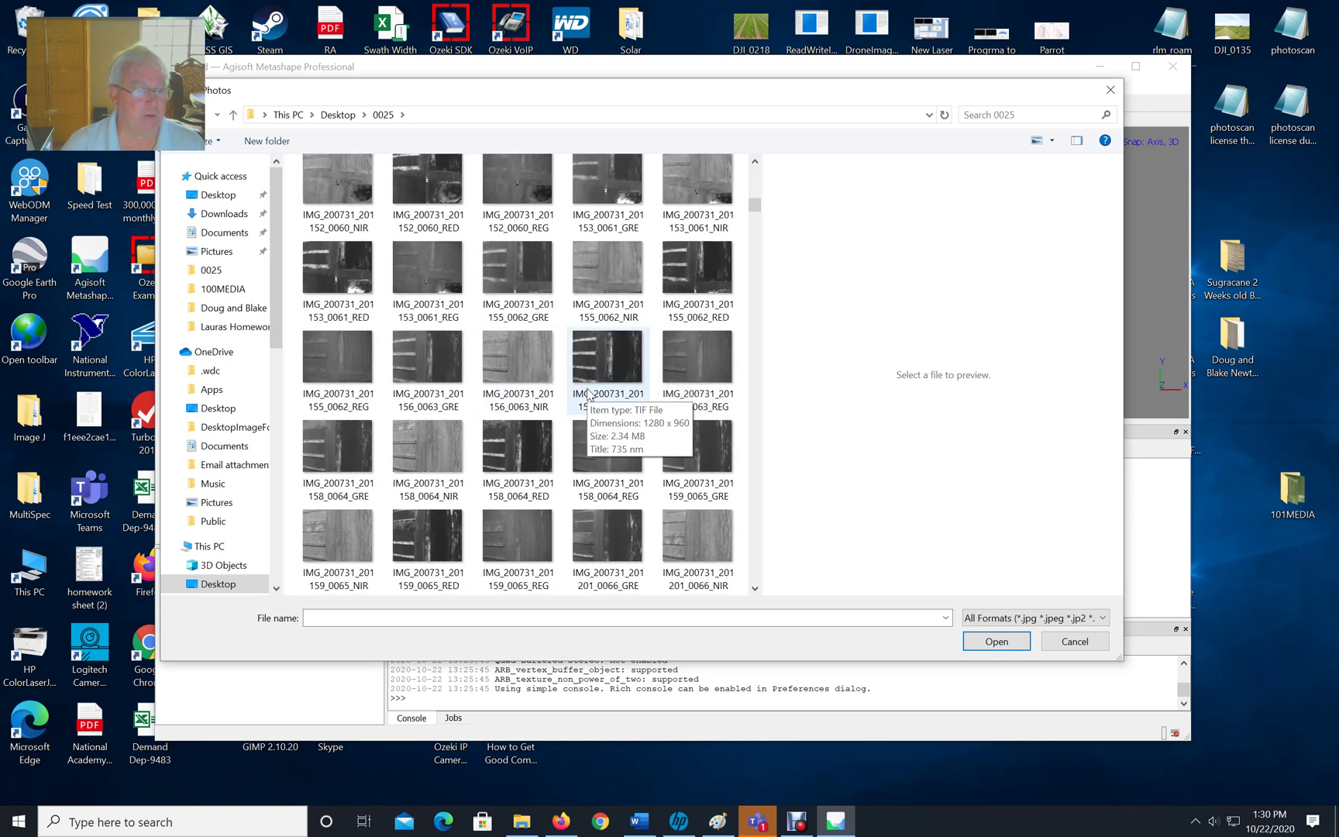
{"action": "scroll", "coordinate": [578, 384], "scroll_direction": "up", "scroll_amount": 1}
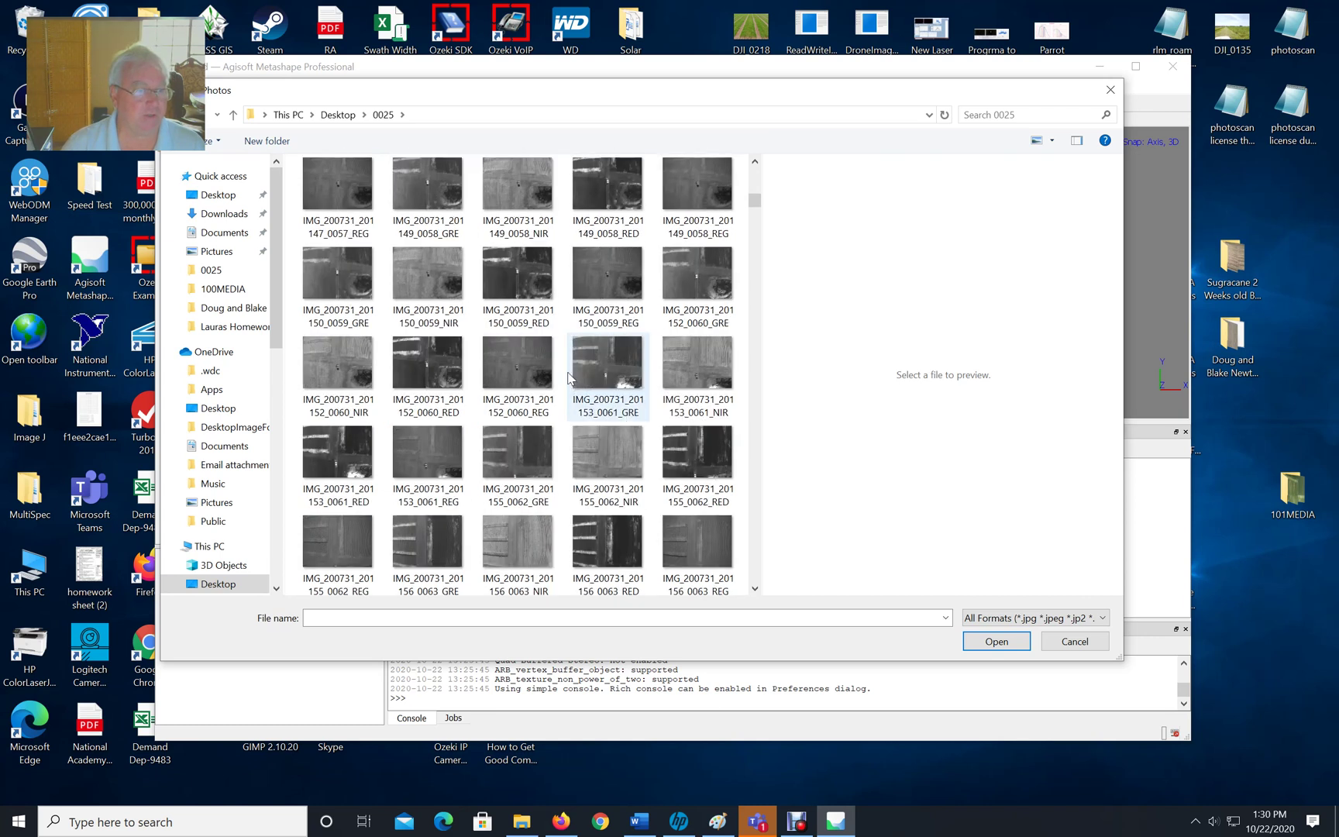
Step: Select the range of band images from IMG_200731_201150_0059_GRE to IMG_200731_201557_0224_REG
{"action": "left_click", "coordinate": [347, 286]}
{"action": "left_click_drag", "start_coordinate": [753, 209], "coordinate": [754, 503]}
{"action": "scroll", "coordinate": [757, 462], "scroll_direction": "up", "scroll_amount": 10}
{"action": "scroll", "coordinate": [758, 452], "scroll_direction": "up", "scroll_amount": 5}
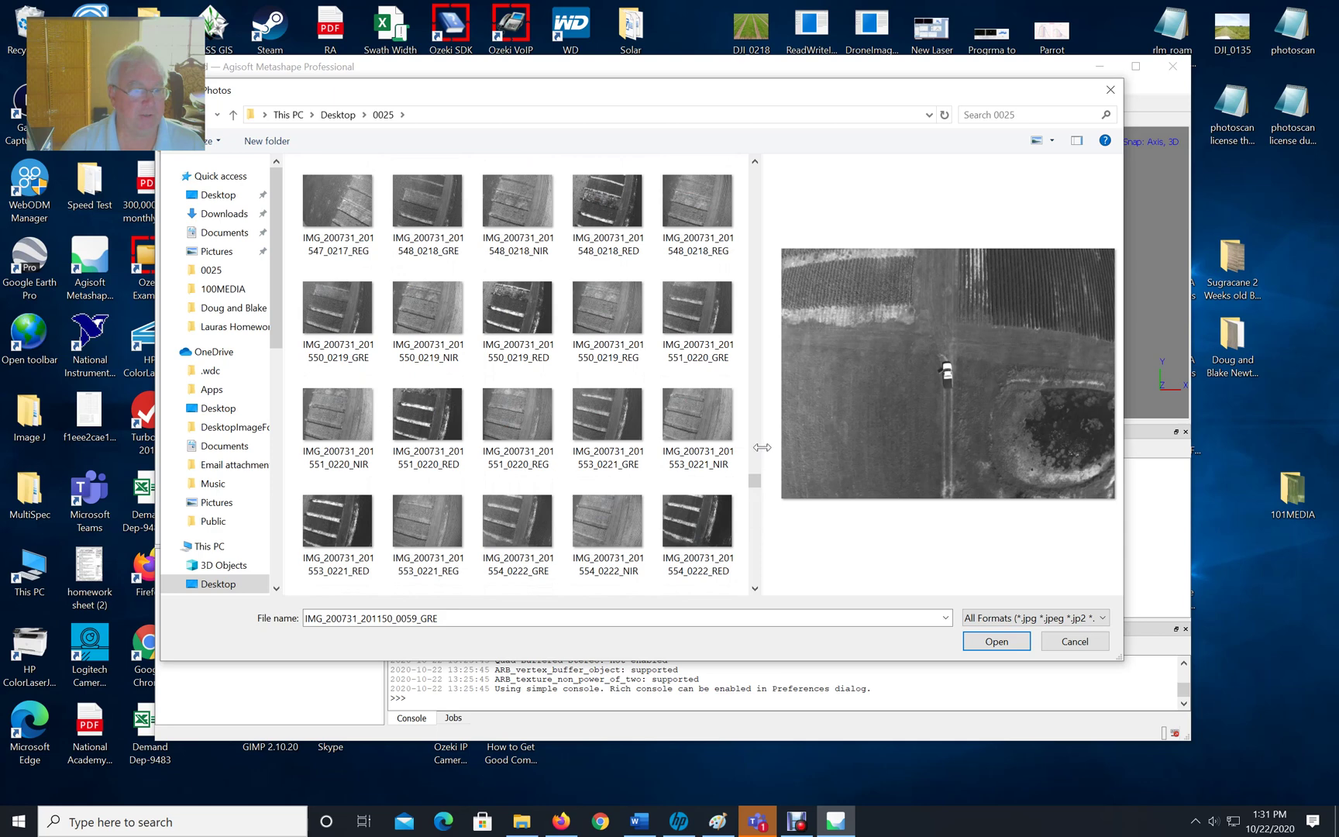
{"action": "scroll", "coordinate": [759, 468], "scroll_direction": "down", "scroll_amount": 15}
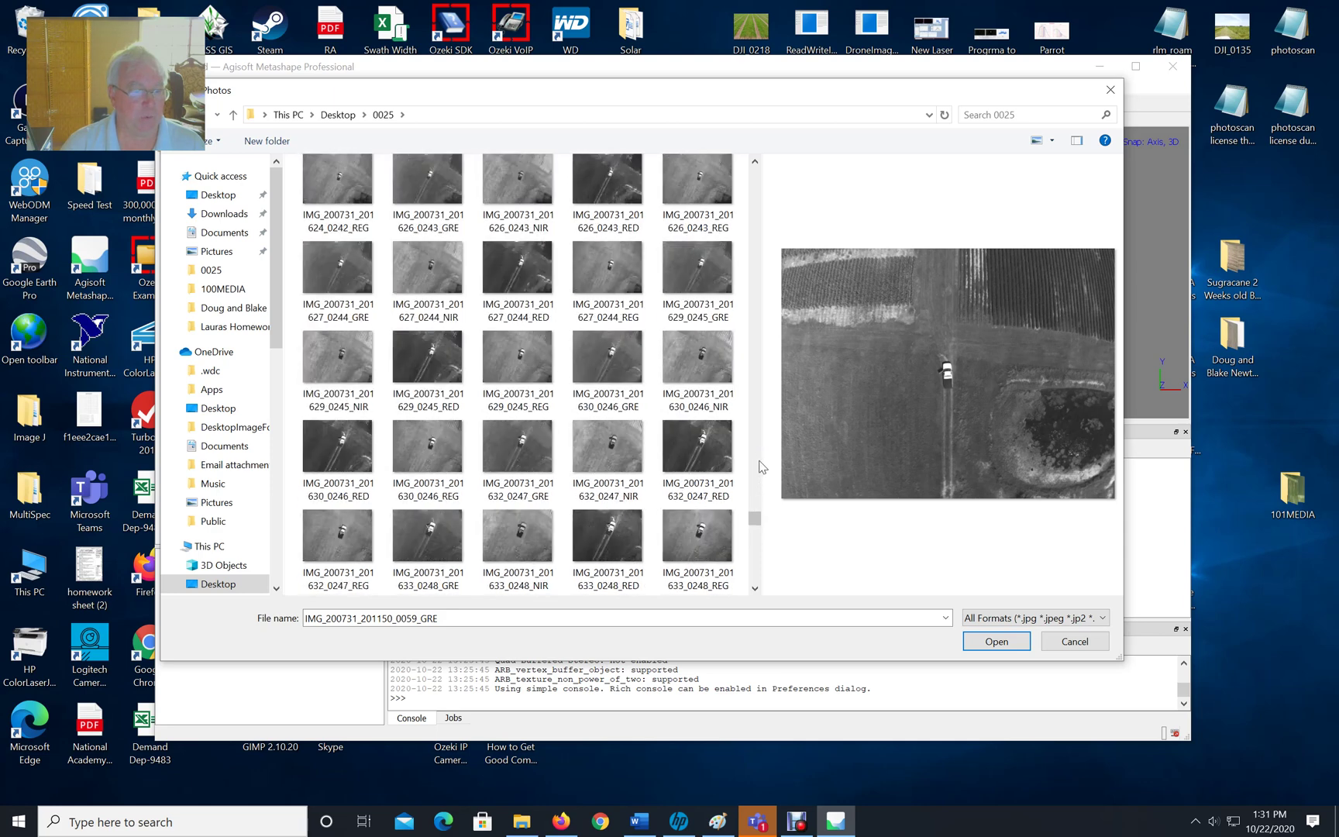
{"action": "scroll", "coordinate": [759, 466], "scroll_direction": "down", "scroll_amount": 5}
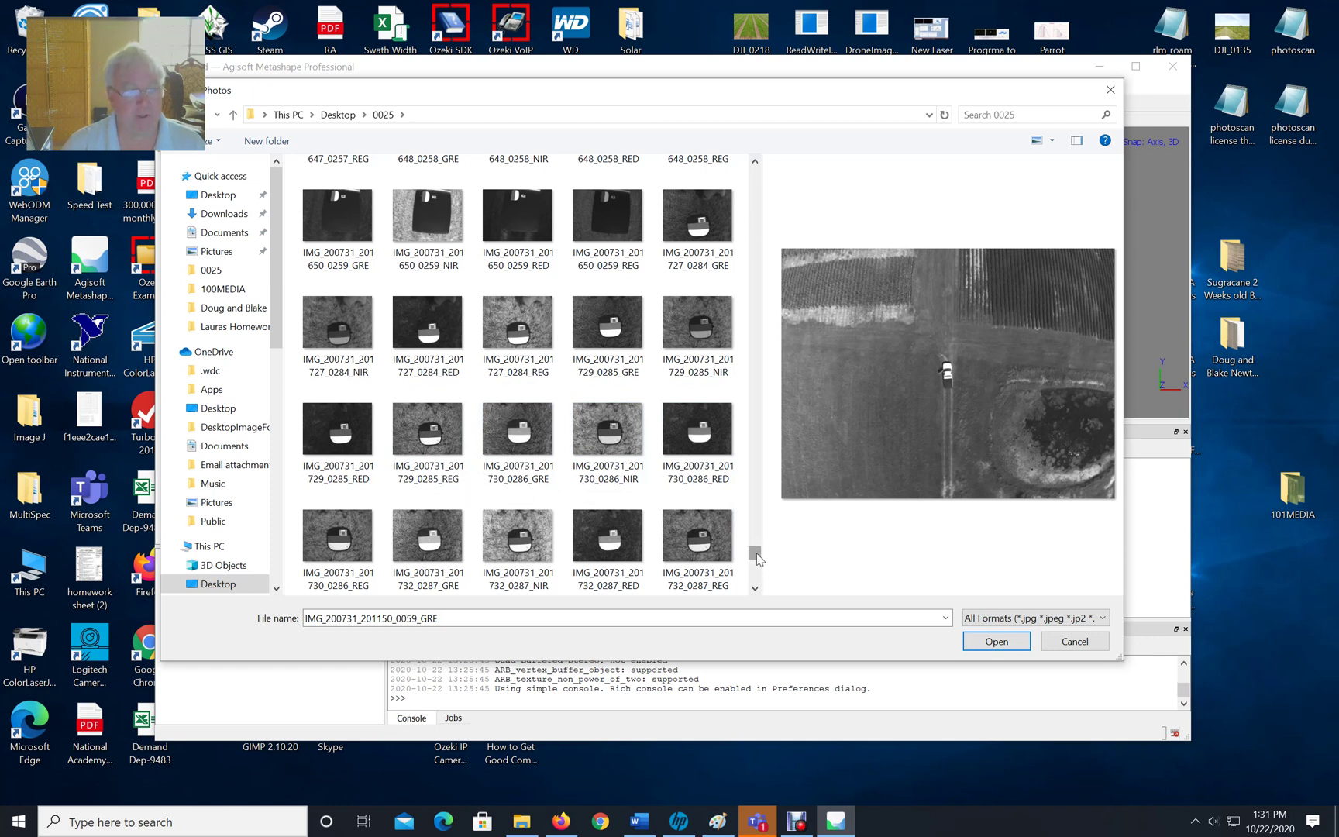
{"action": "left_click_drag", "start_coordinate": [754, 556], "coordinate": [769, 513]}
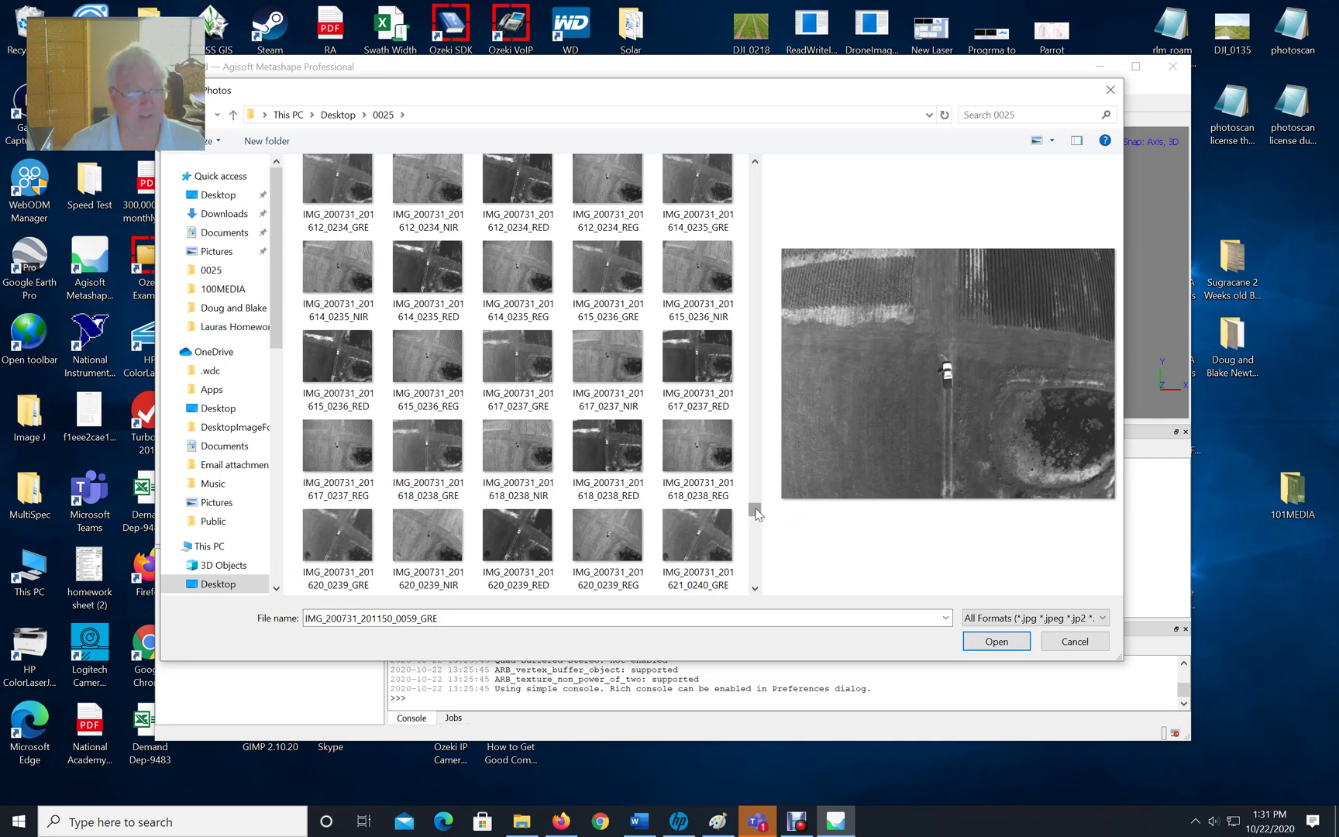
{"action": "left_click_drag", "start_coordinate": [757, 515], "coordinate": [775, 485]}
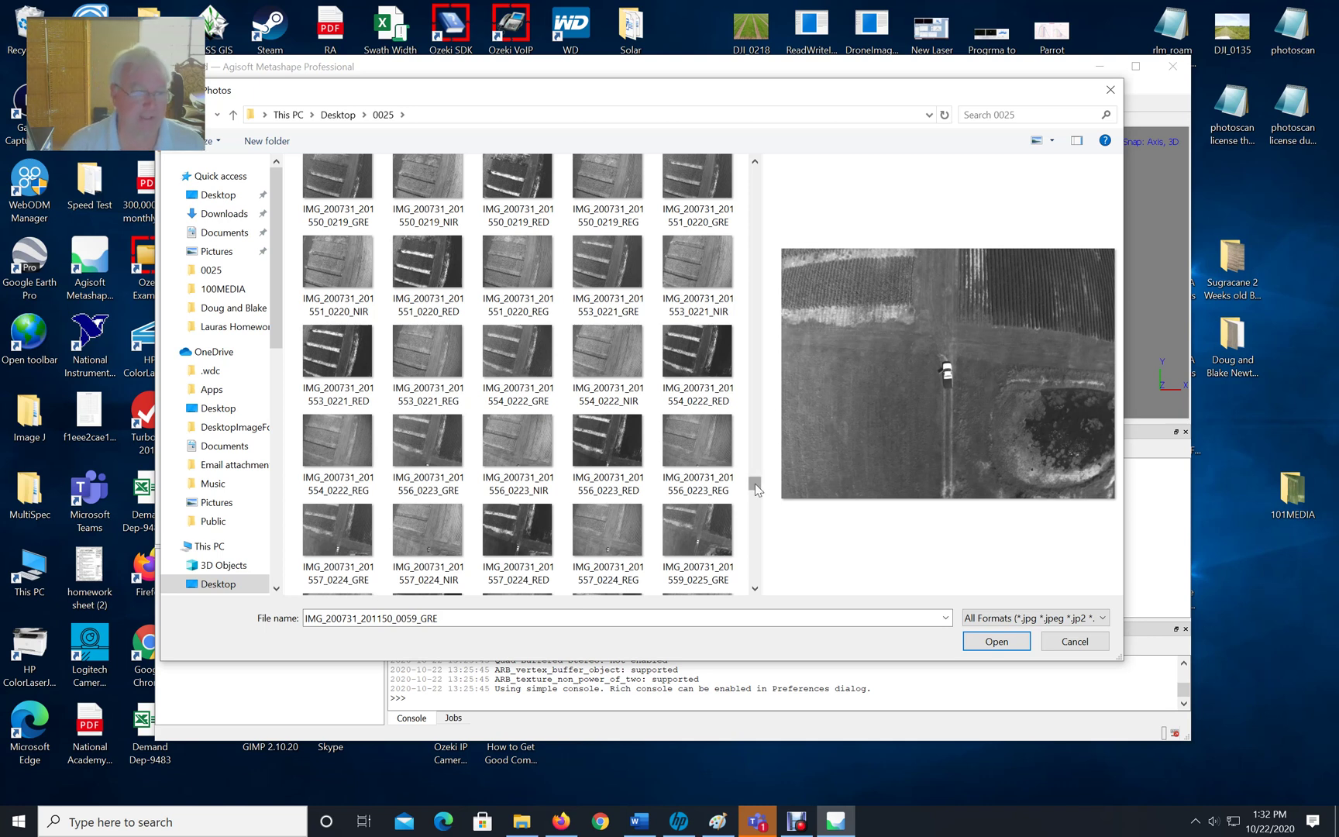
{"action": "left_click_drag", "start_coordinate": [756, 483], "coordinate": [759, 488]}
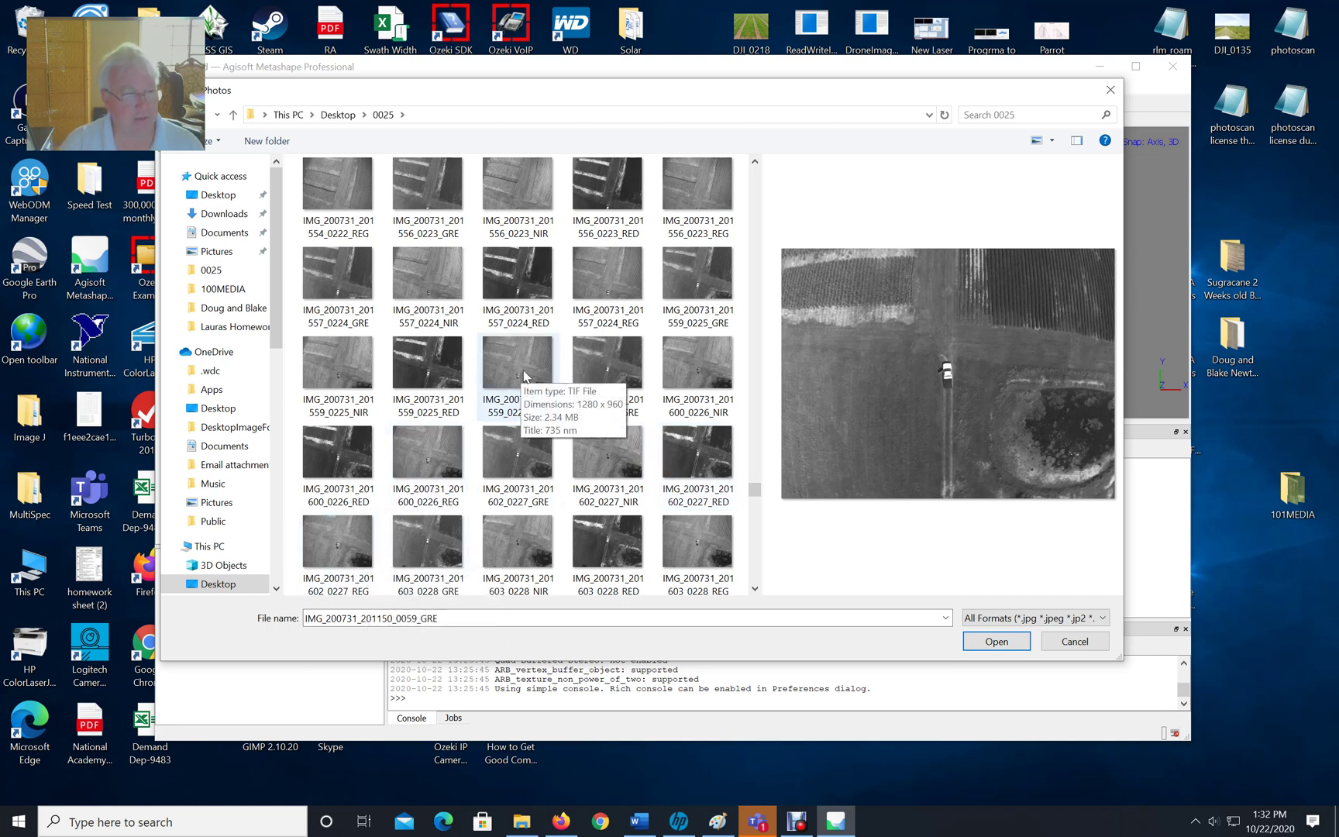
{"action": "left_click", "coordinate": [603, 293], "text": "shift"}
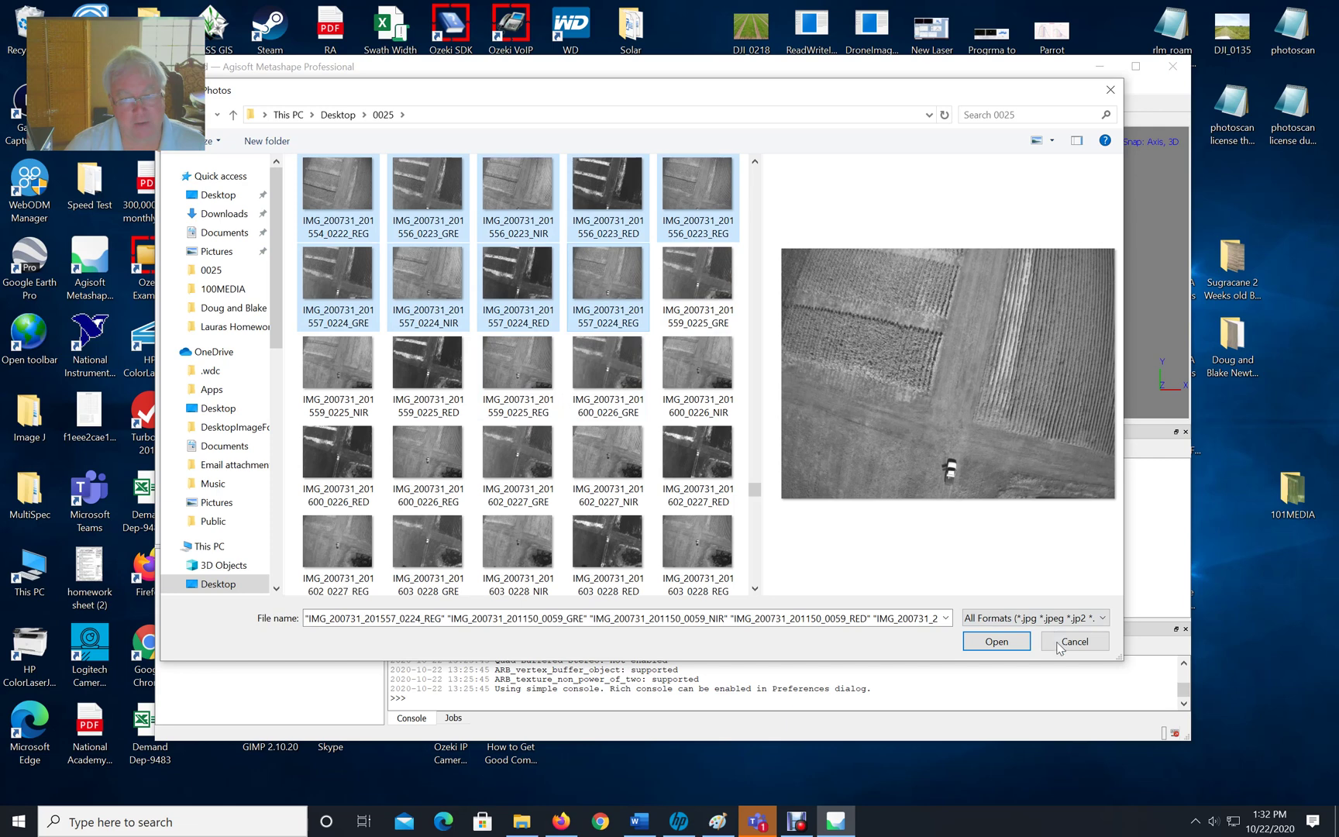
Step: Add the selected images to the chunk using the Multi-camera system data layout
{"action": "left_click", "coordinate": [996, 641]}
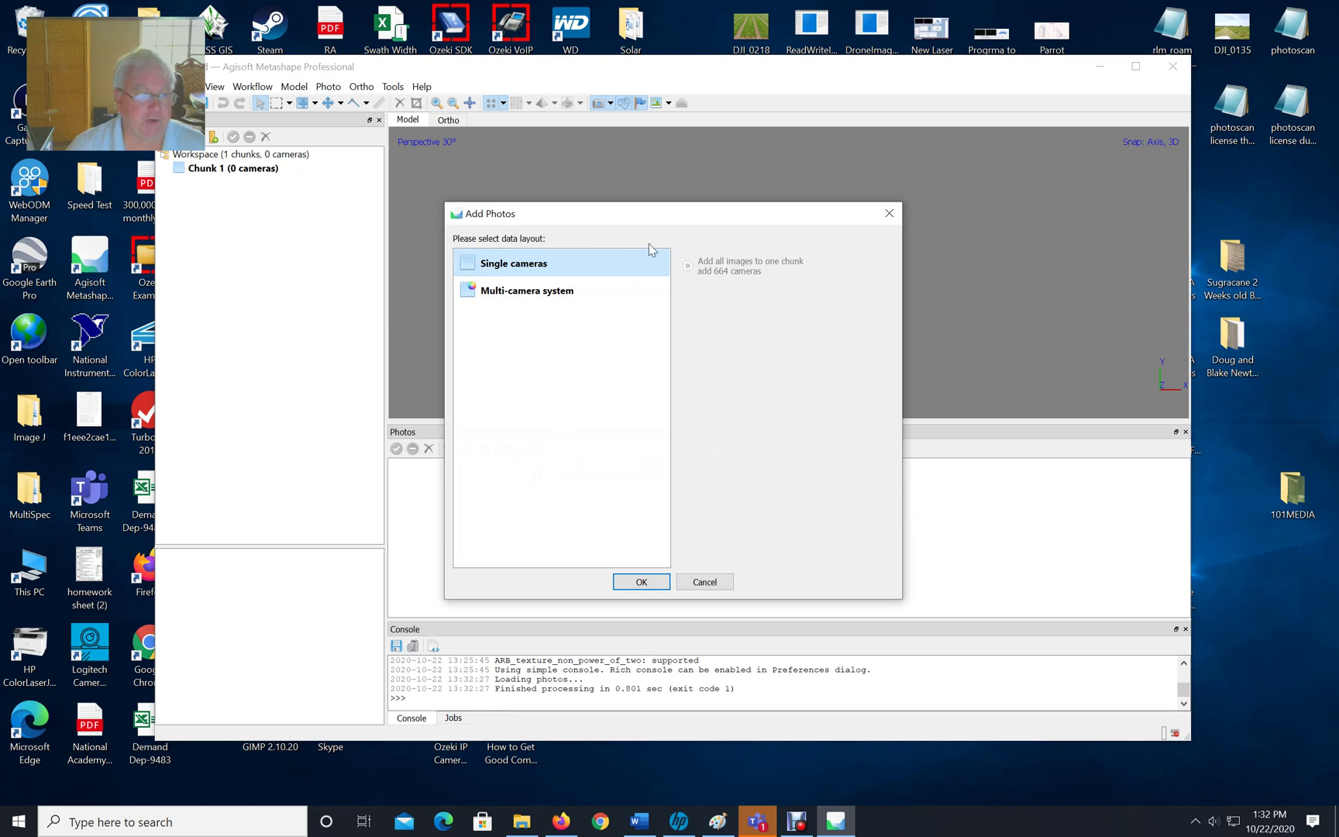
{"action": "left_click", "coordinate": [479, 295]}
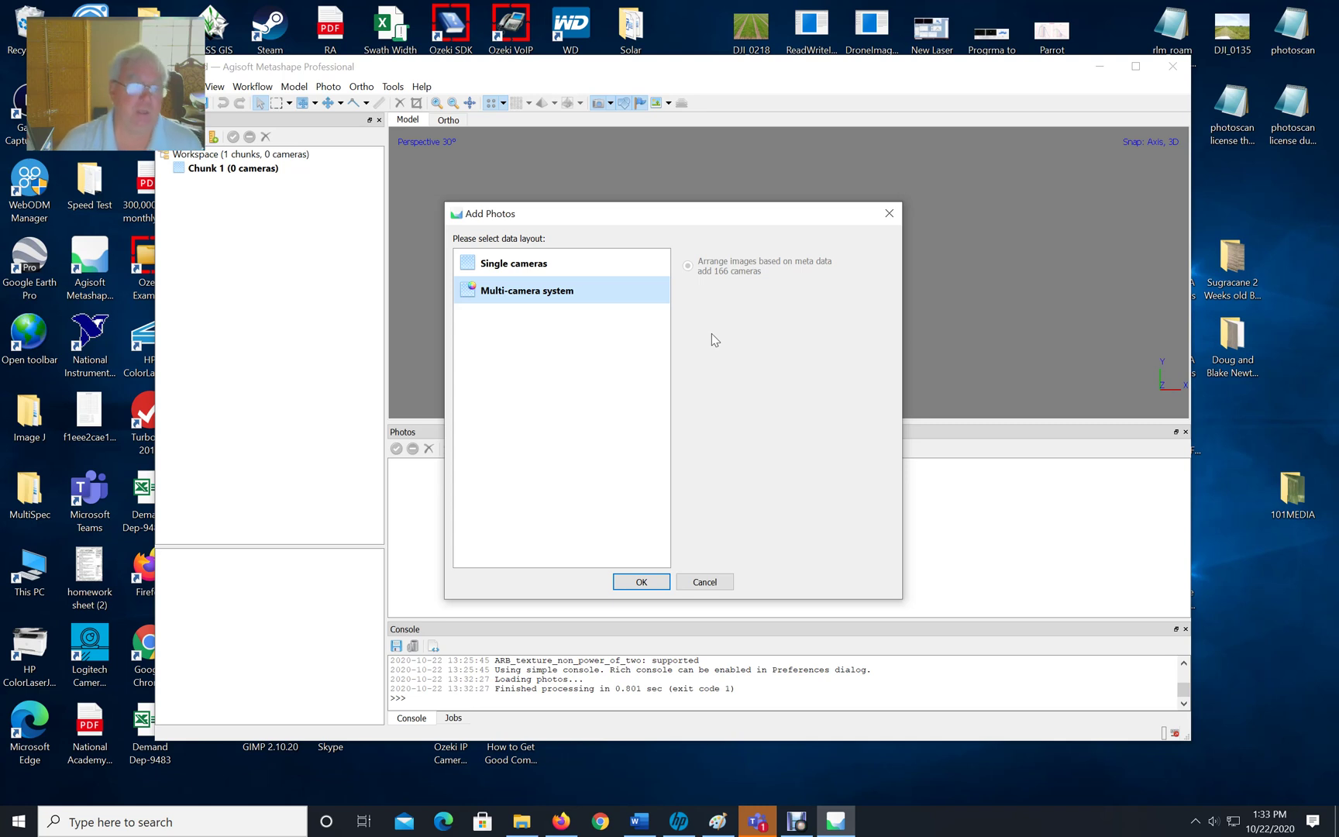
{"action": "left_click", "coordinate": [642, 582]}
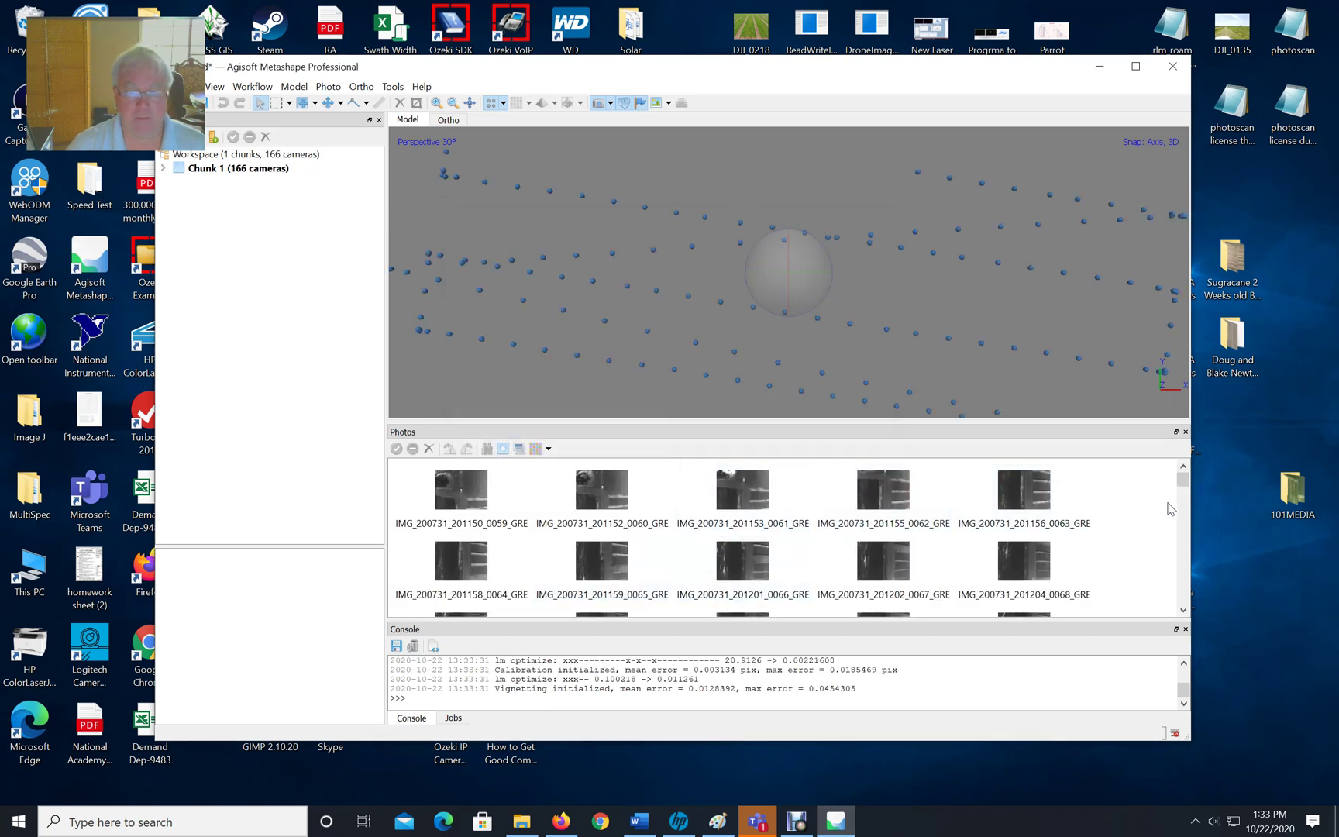
Step: Examine the camera positions along the whole flight path and look through the photo thumbnails for images taken in turns
{"action": "scroll", "coordinate": [1025, 303], "scroll_direction": "down", "scroll_amount": 3}
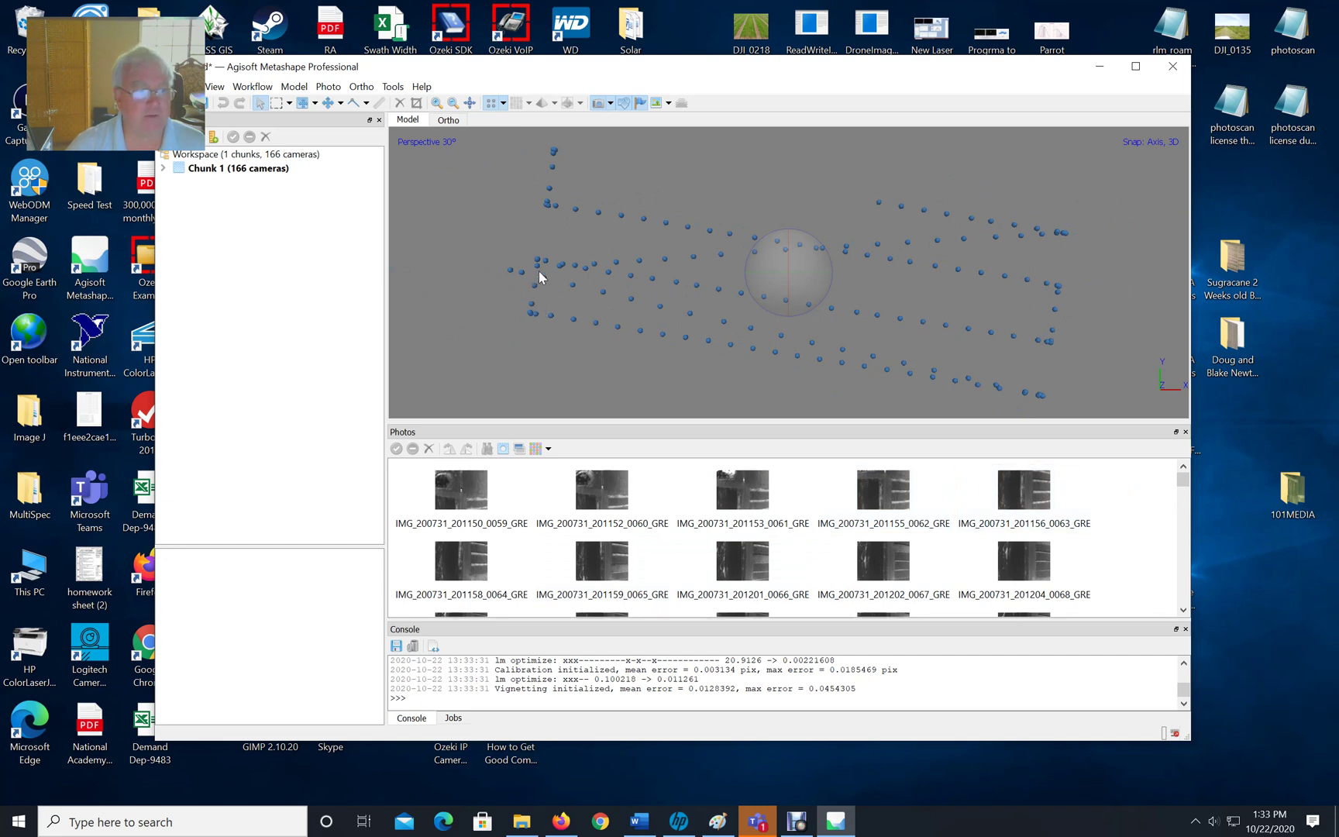
{"action": "scroll", "coordinate": [1120, 530], "scroll_direction": "down", "scroll_amount": 4}
{"action": "scroll", "coordinate": [1113, 527], "scroll_direction": "up", "scroll_amount": 2}
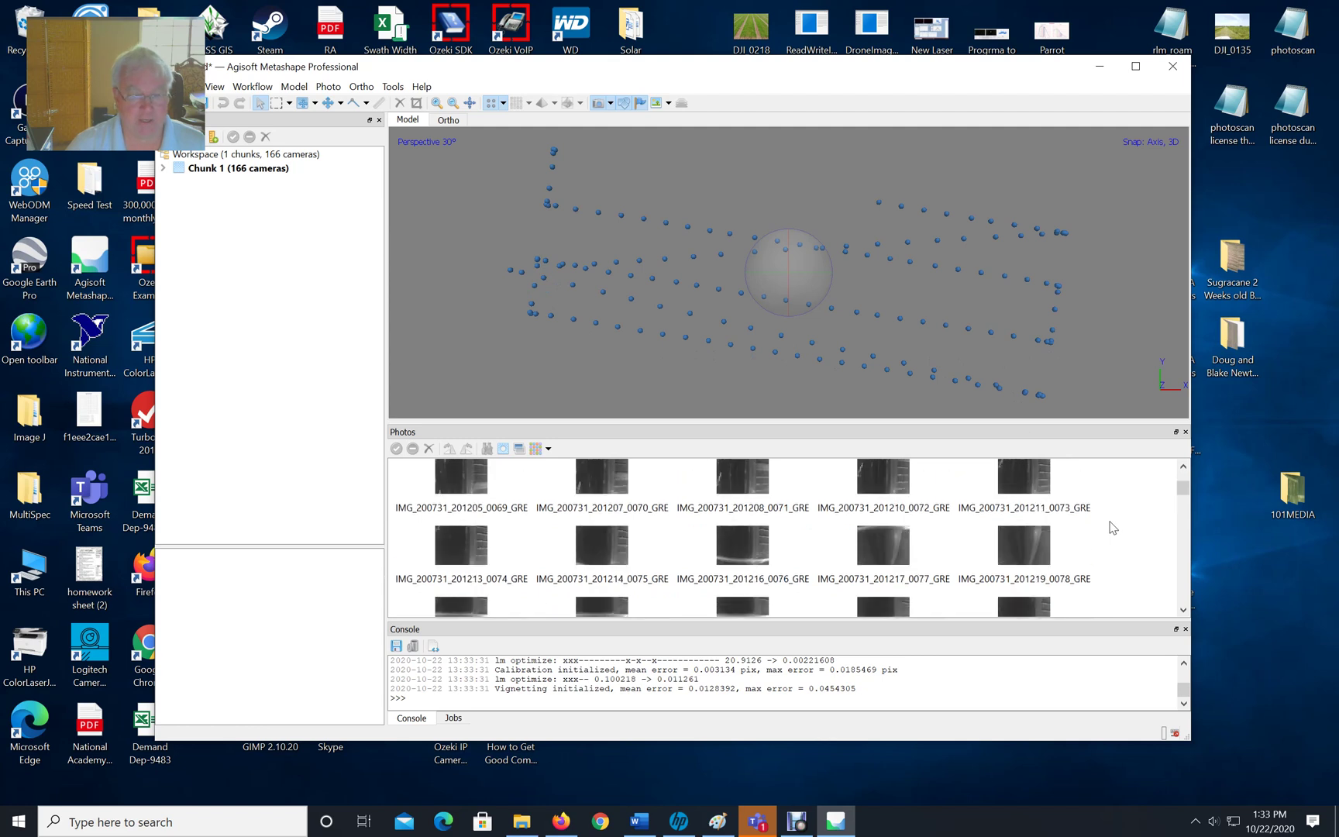
{"action": "scroll", "coordinate": [1113, 528], "scroll_direction": "down", "scroll_amount": 2}
{"action": "scroll", "coordinate": [1112, 528], "scroll_direction": "down", "scroll_amount": 4}
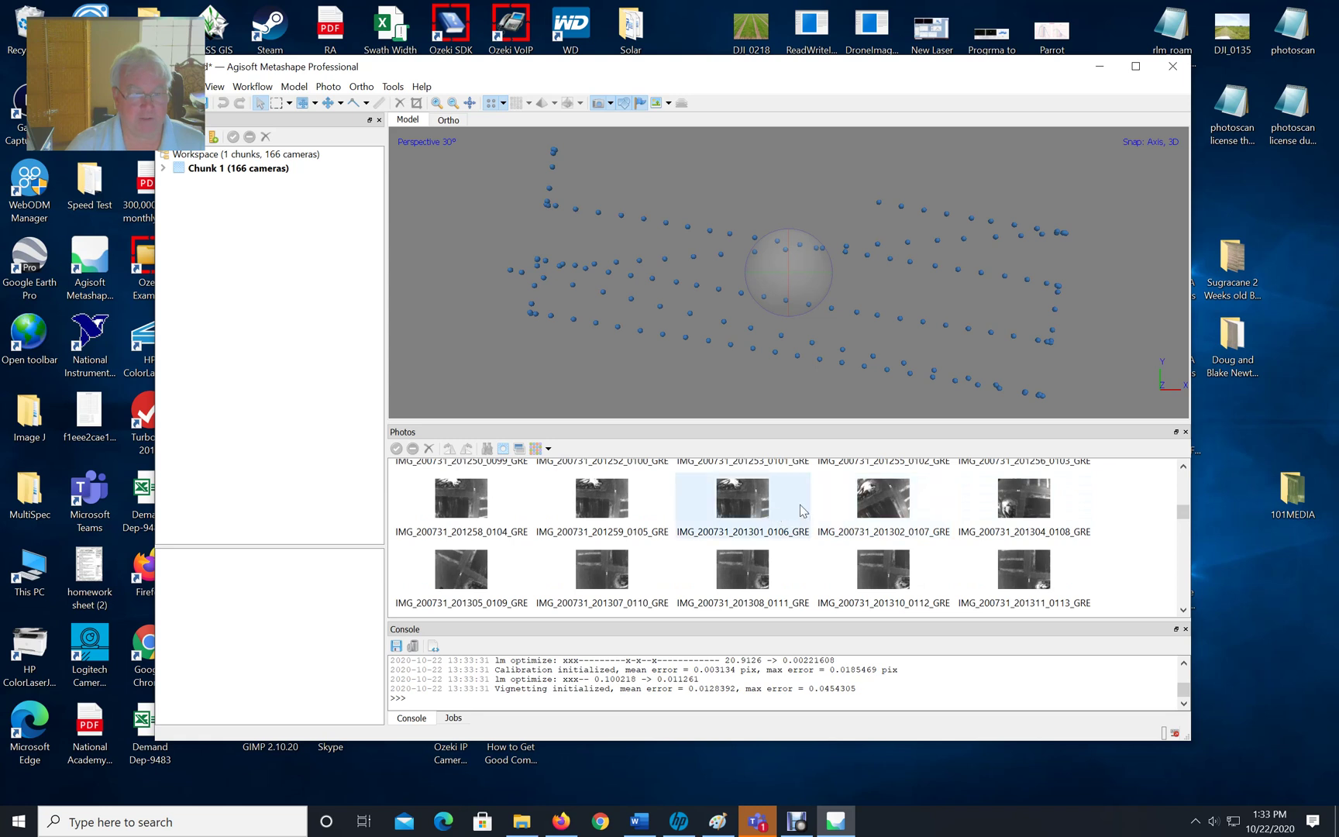
{"action": "left_click", "coordinate": [883, 508]}
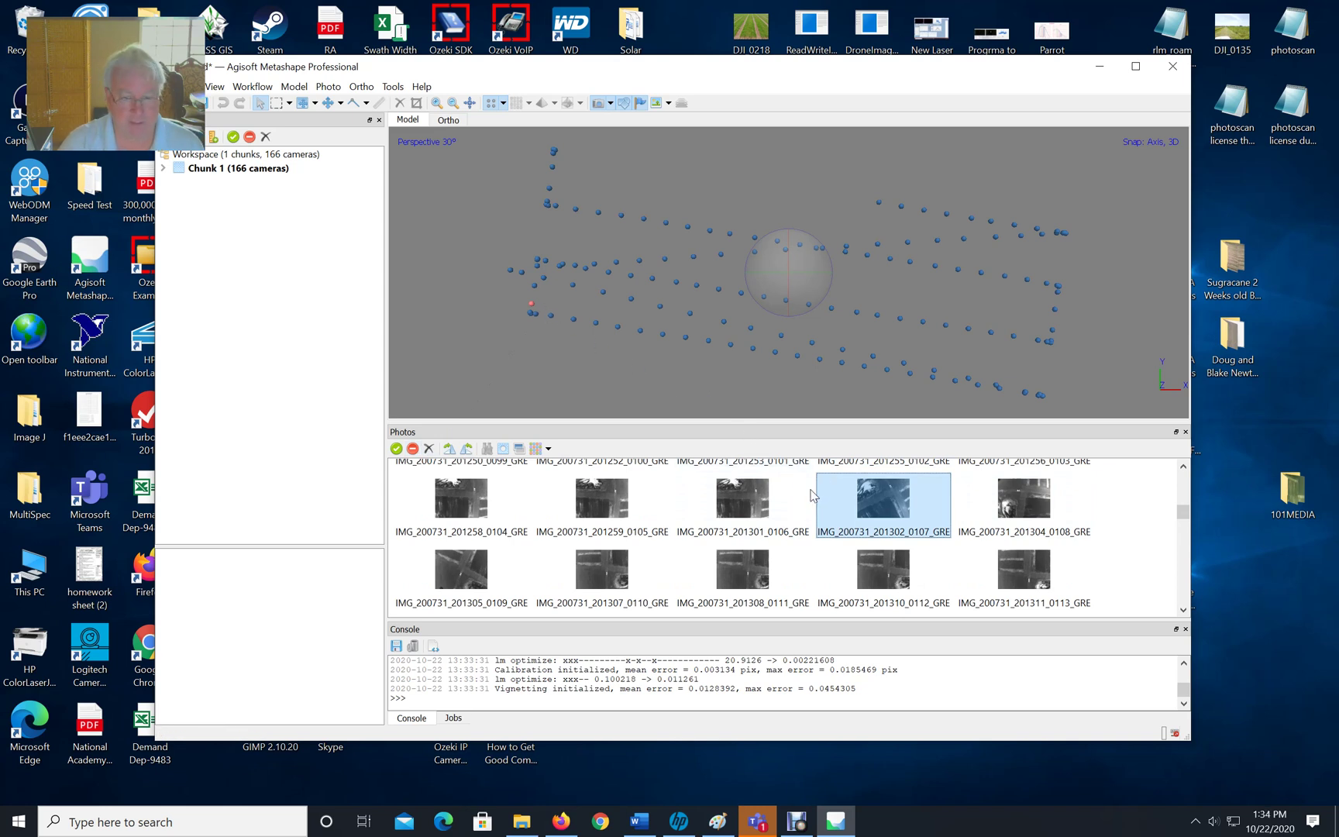
{"action": "left_click", "coordinate": [463, 581], "text": "shift"}
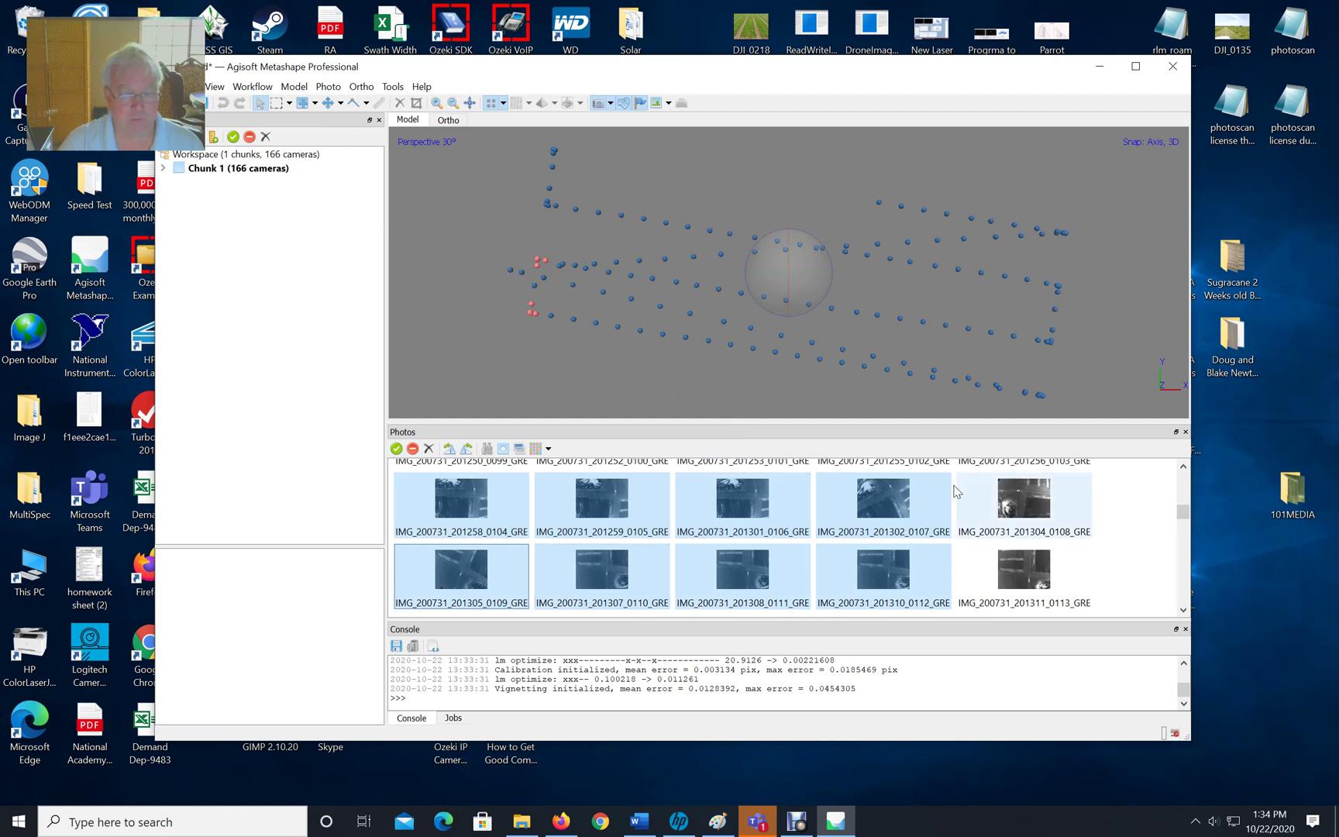
{"action": "left_click", "coordinate": [886, 509]}
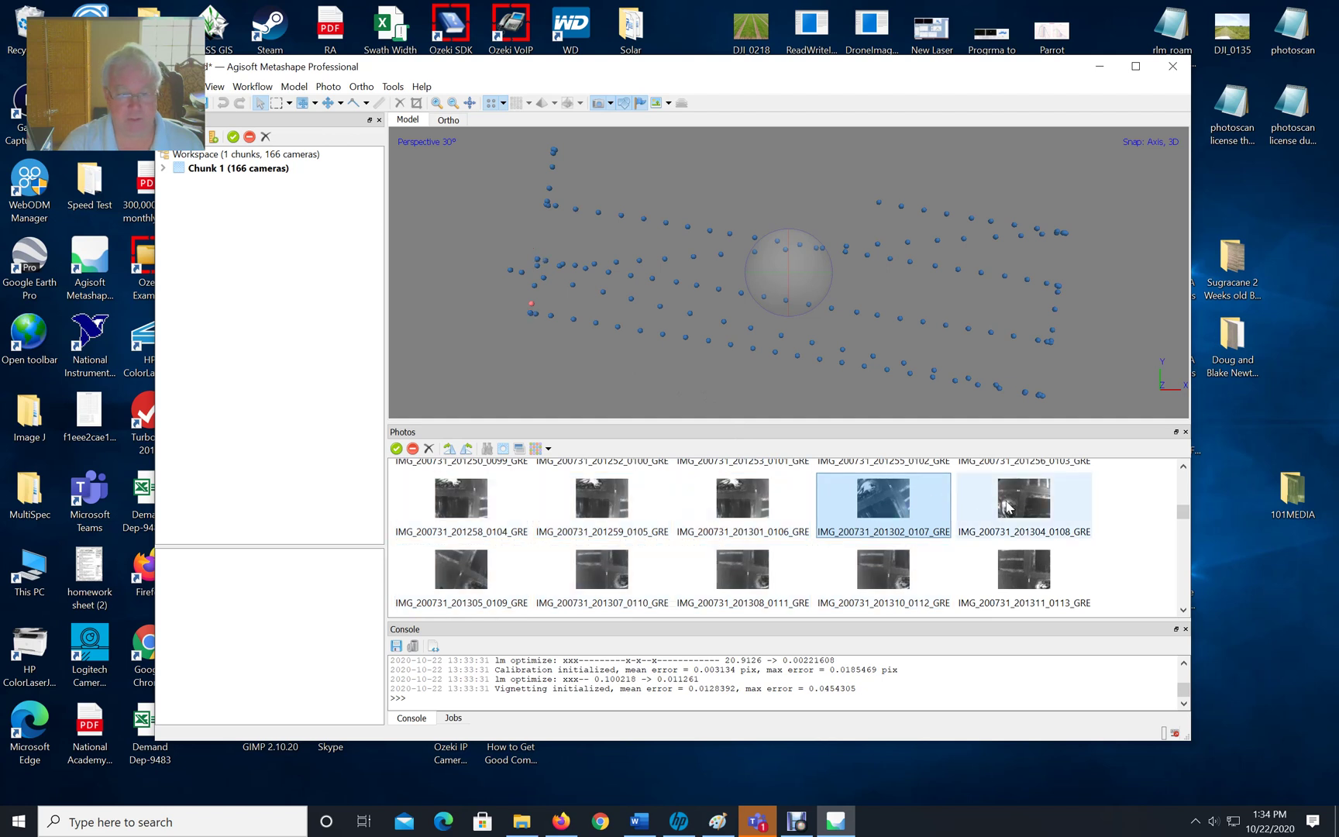
{"action": "left_click", "coordinate": [463, 580]}
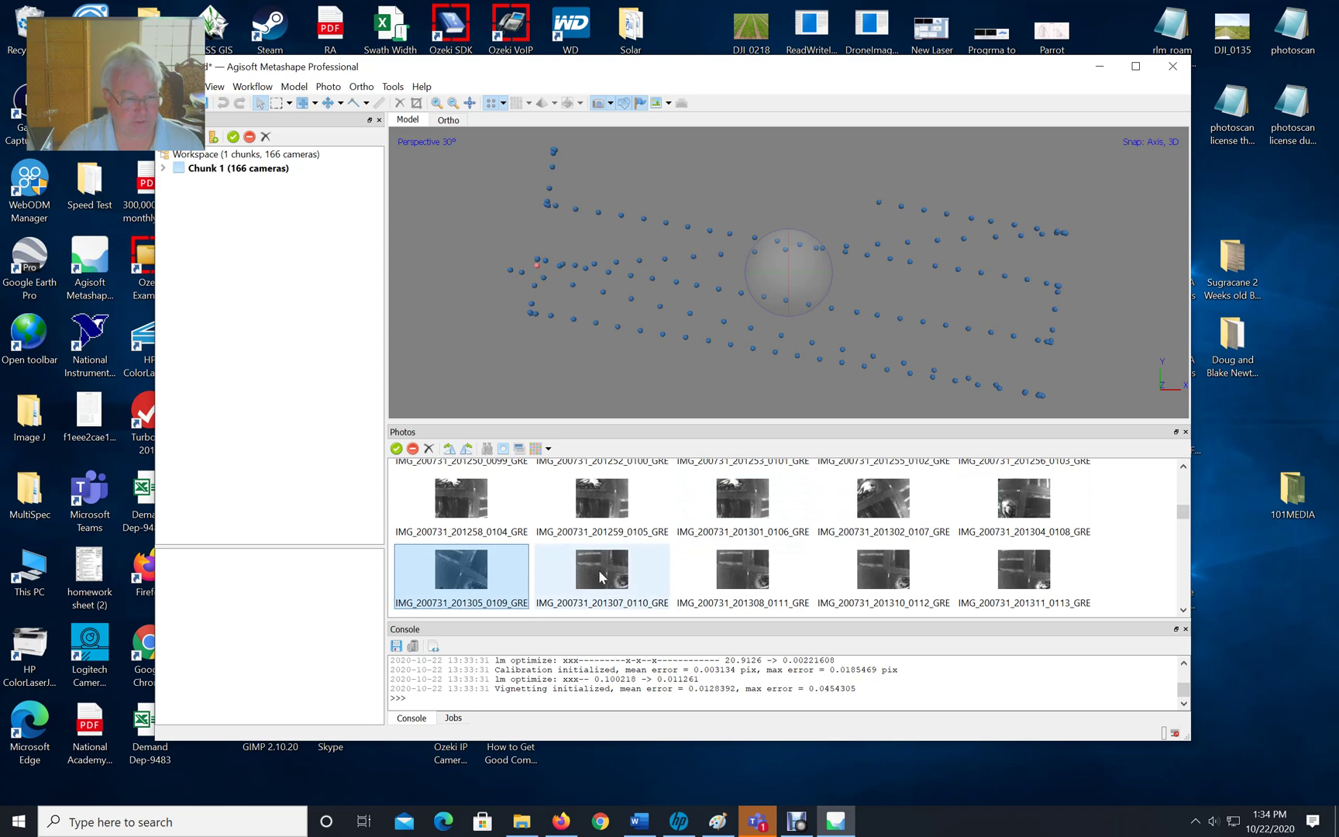
Step: Disable the turn photos IMG_200731_201302_0107_GRE, IMG_200731_201304_0108_GRE and IMG_200731_201305_0109_GRE
{"action": "left_click", "coordinate": [880, 489]}
{"action": "left_click", "coordinate": [1018, 502], "text": "ctrl"}
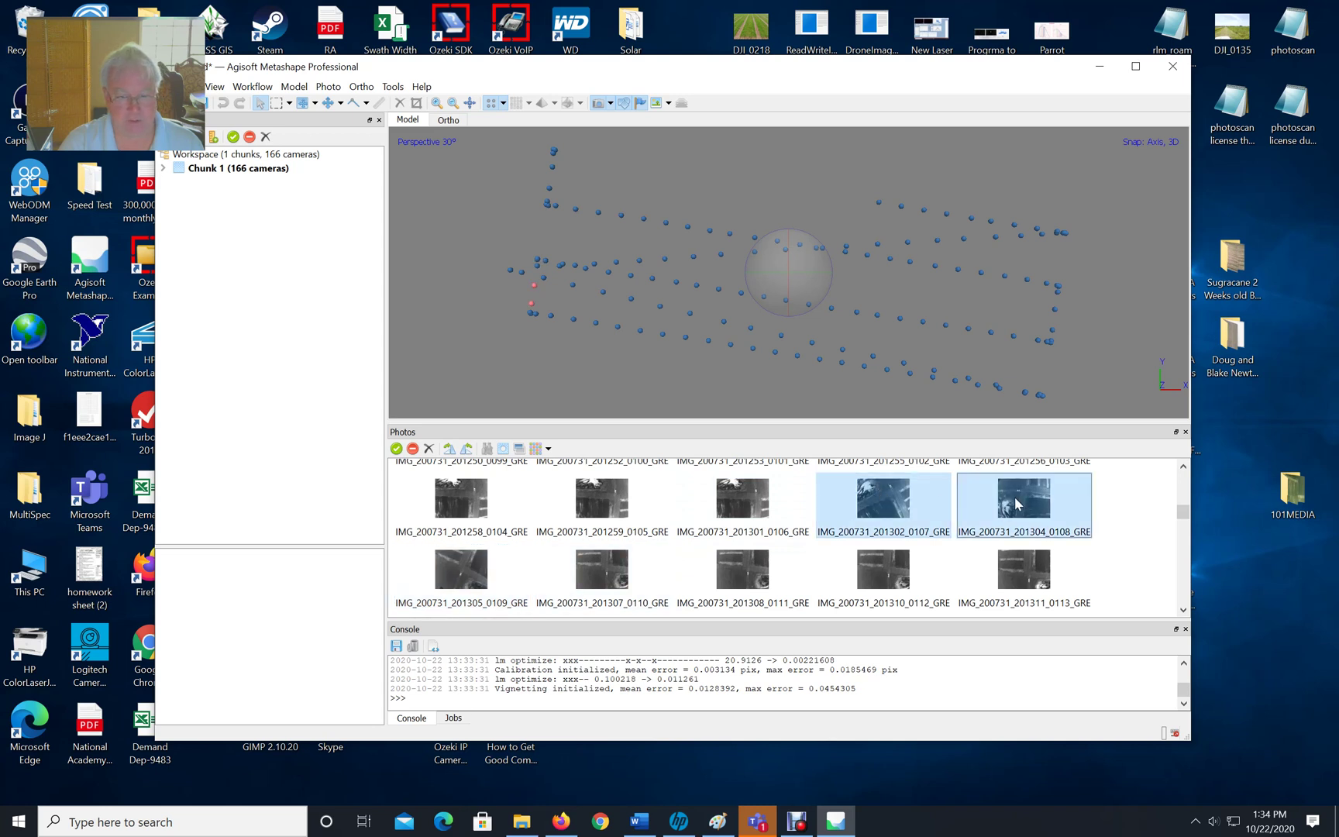
{"action": "left_click", "coordinate": [413, 449]}
{"action": "left_click", "coordinate": [462, 565]}
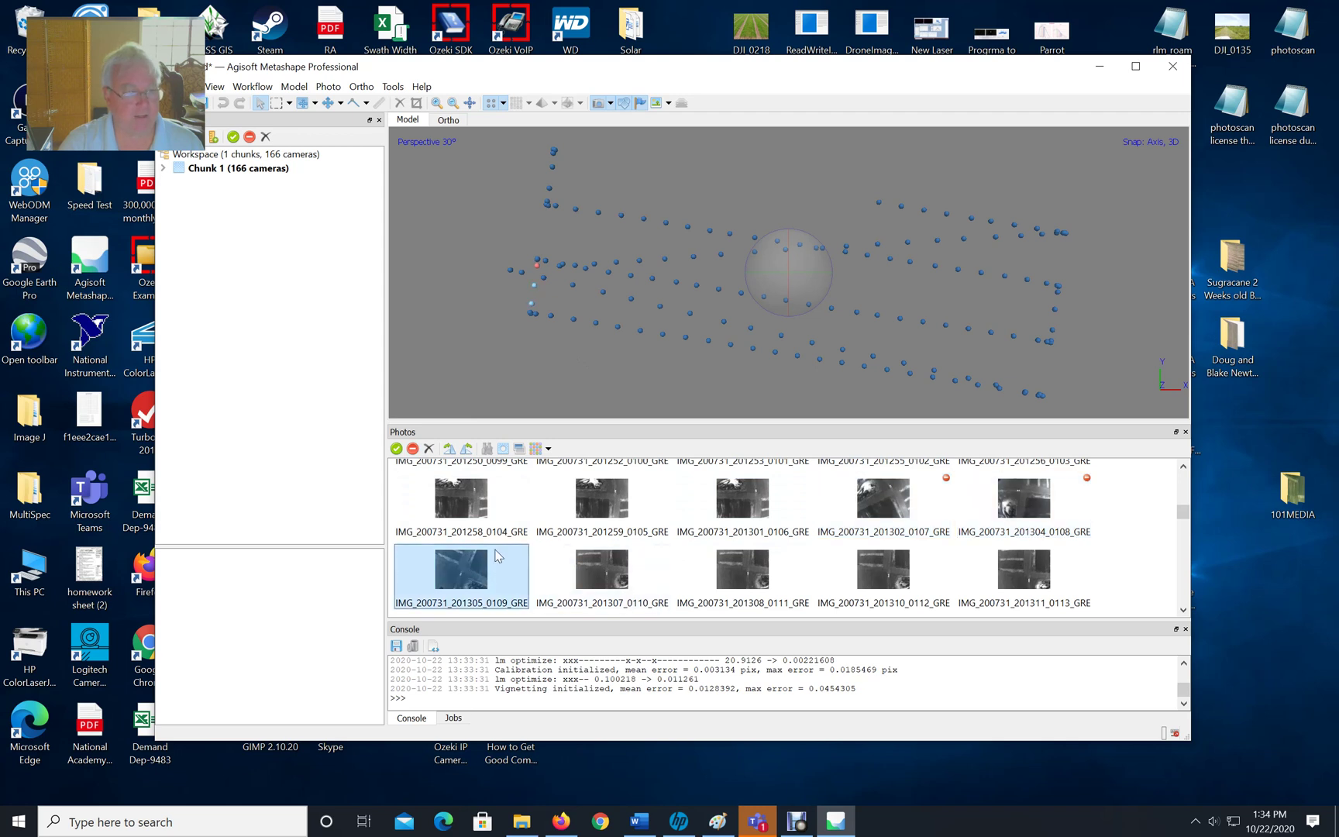
{"action": "left_click", "coordinate": [413, 450]}
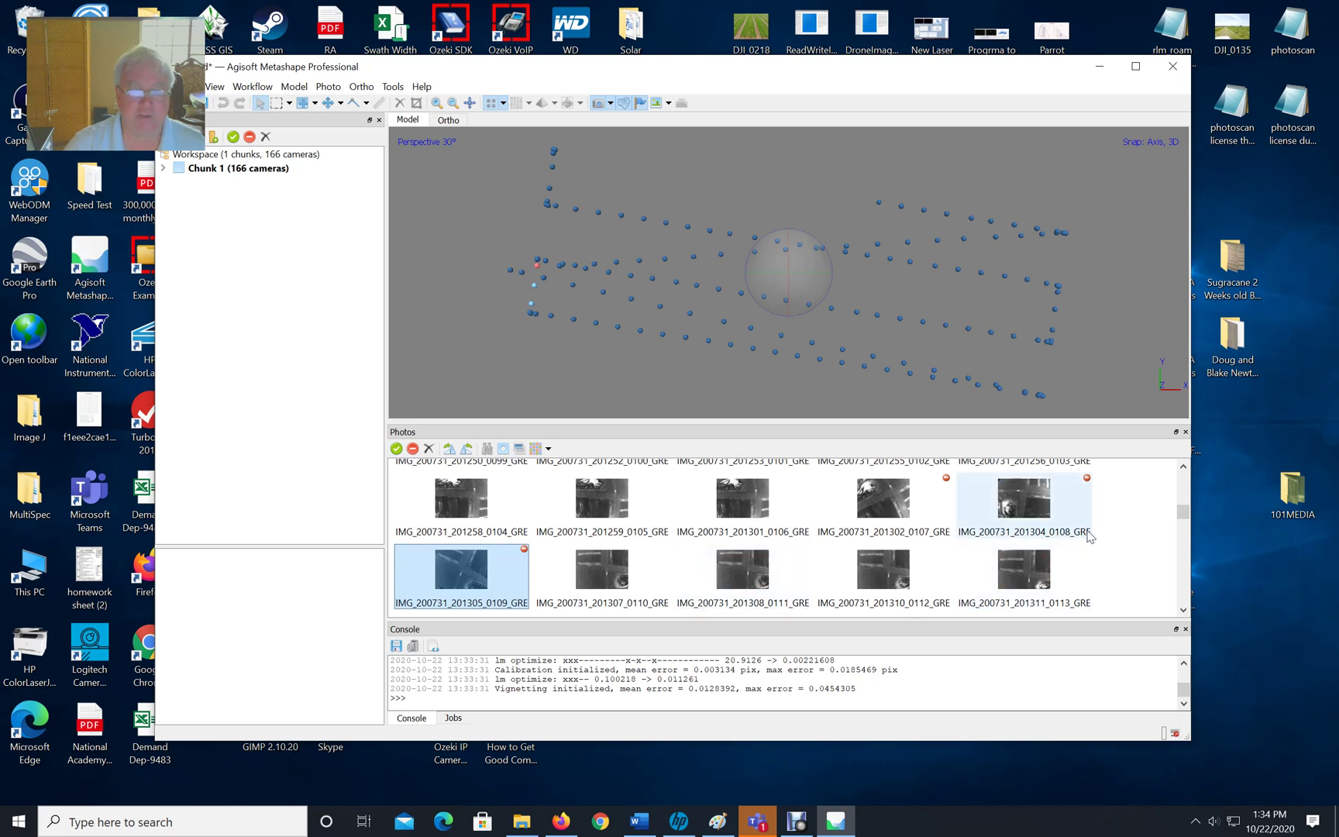
Step: Disable the turn photos IMG_200731_201349_0138_GRE, IMG_200731_201350_0139_GRE and IMG_200731_201352_0140_GRE
{"action": "scroll", "coordinate": [1136, 545], "scroll_direction": "down", "scroll_amount": 2}
{"action": "scroll", "coordinate": [1136, 545], "scroll_direction": "down", "scroll_amount": 3}
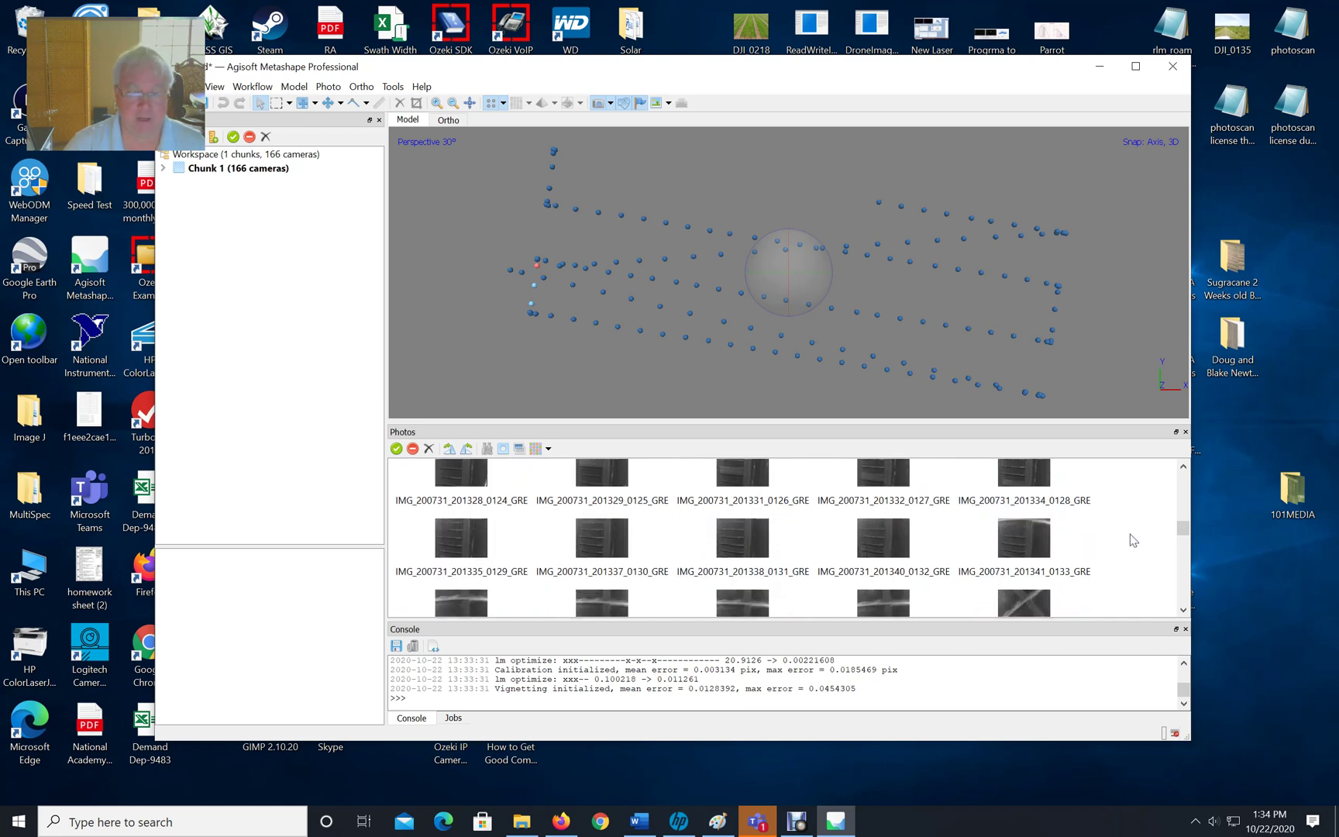
{"action": "scroll", "coordinate": [1044, 513], "scroll_direction": "up", "scroll_amount": 4}
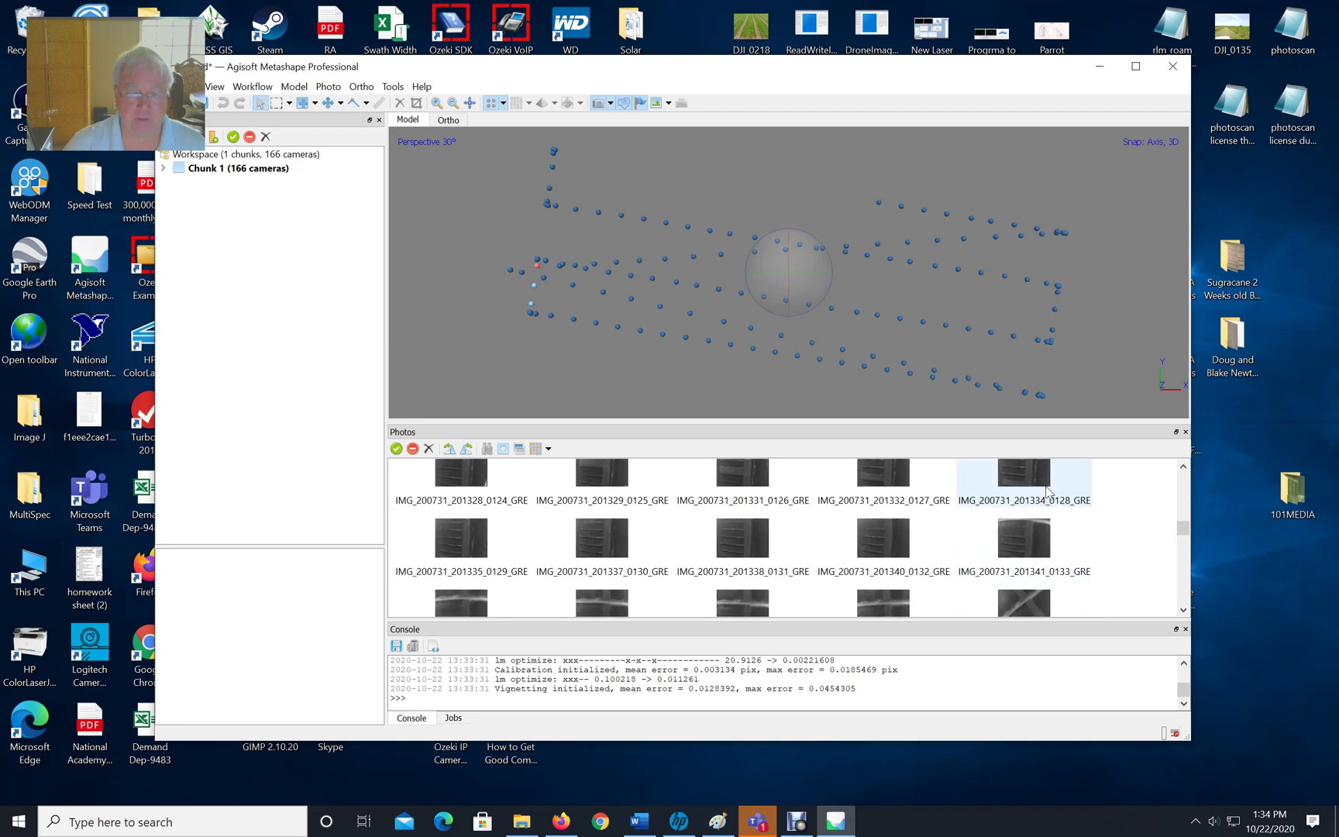
{"action": "left_click", "coordinate": [1023, 601]}
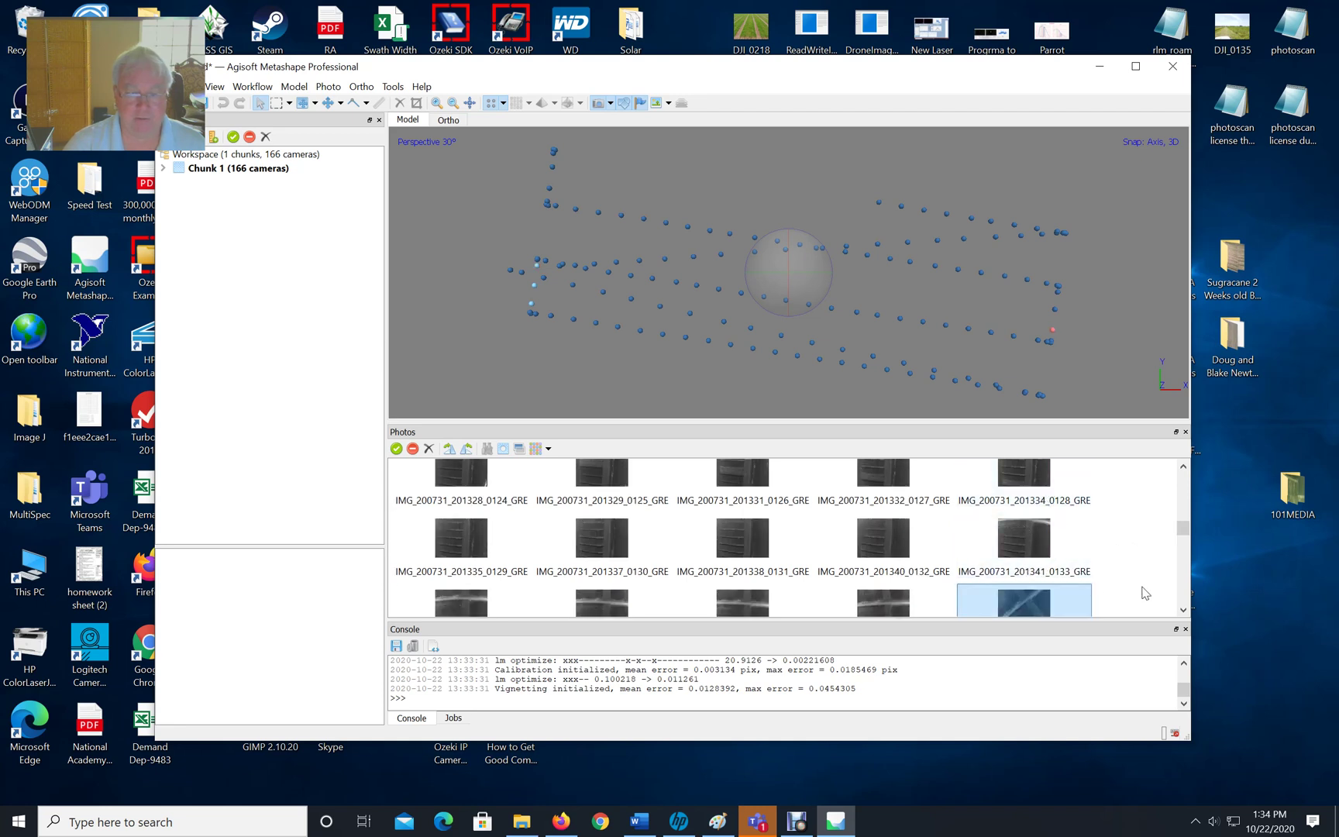
{"action": "scroll", "coordinate": [1023, 596], "scroll_direction": "down", "scroll_amount": 3}
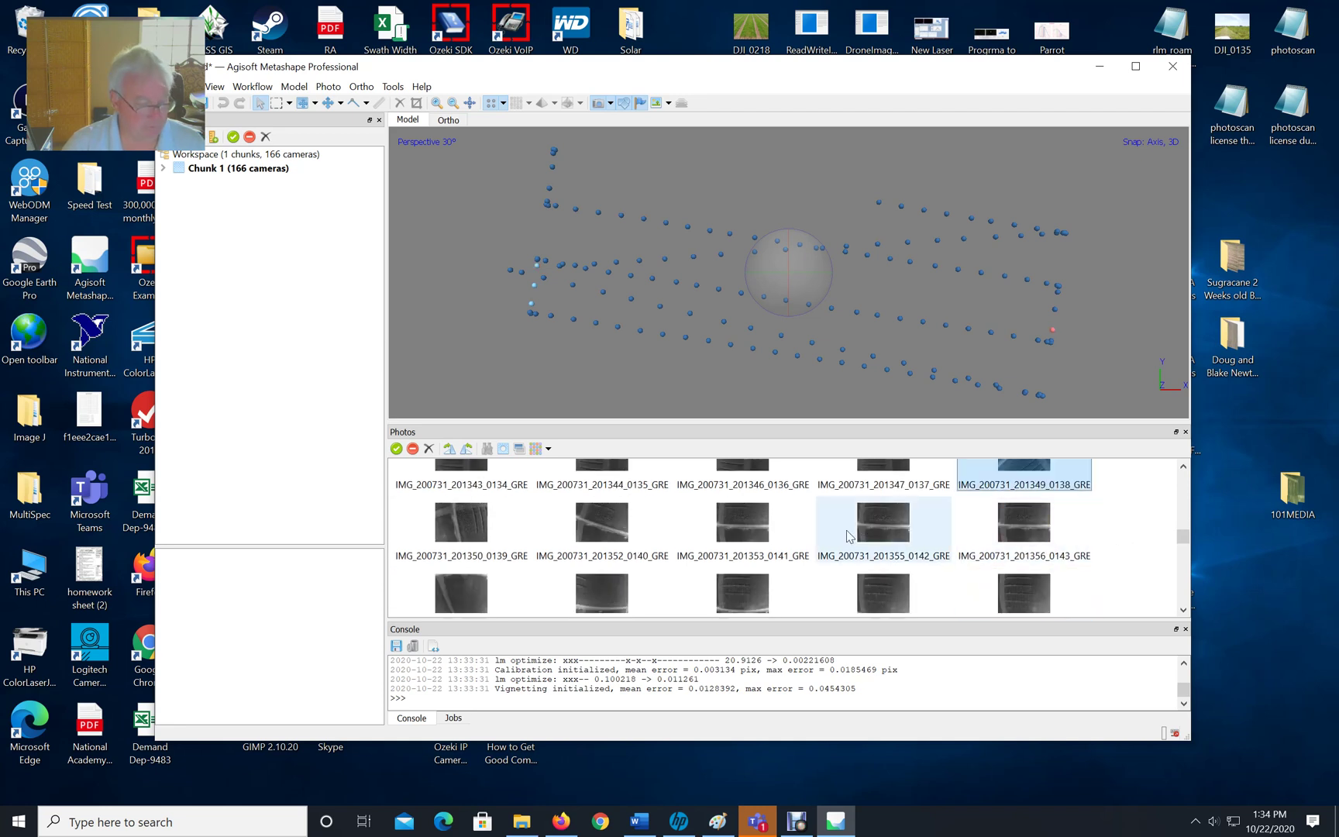
{"action": "left_click", "coordinate": [612, 535], "text": "ctrl"}
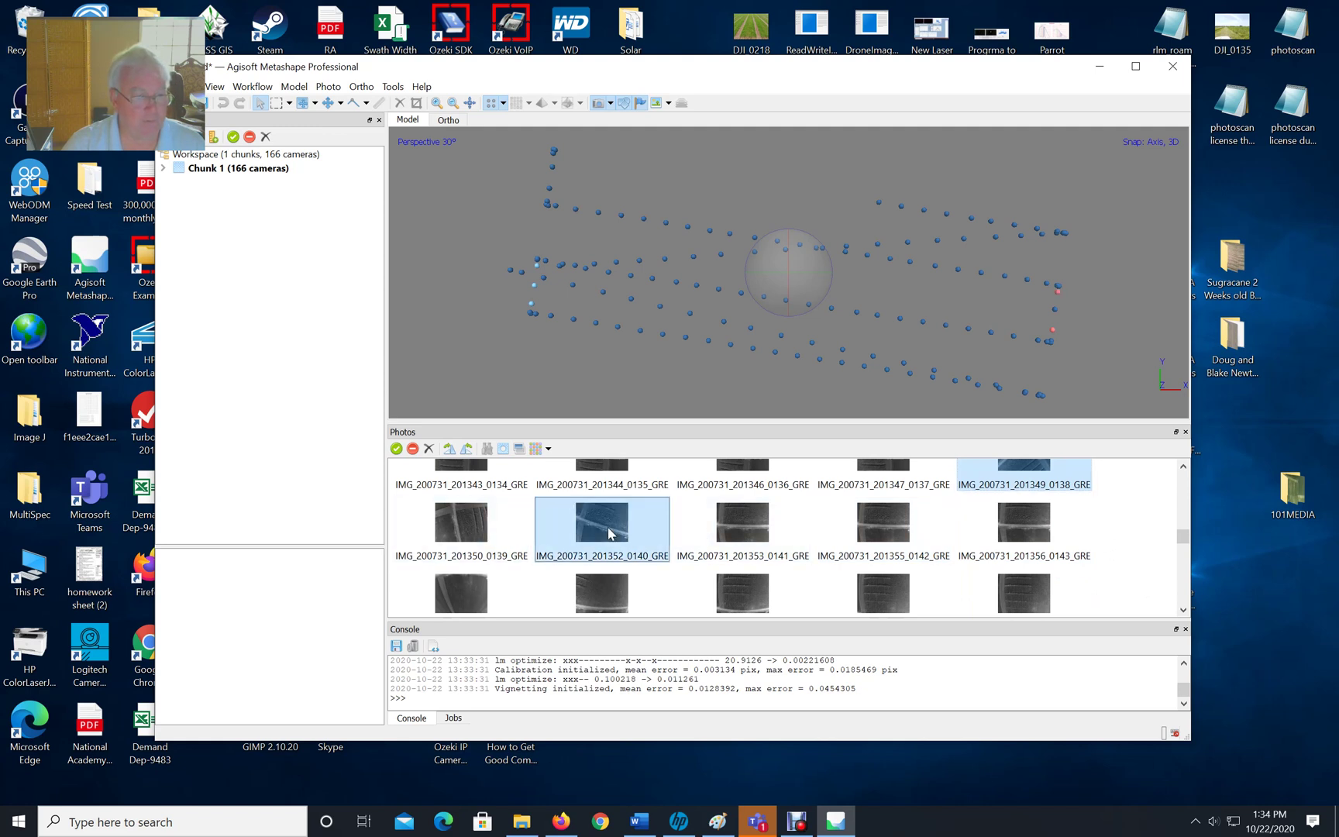
{"action": "left_click", "coordinate": [467, 533]}
{"action": "left_click", "coordinate": [1019, 478]}
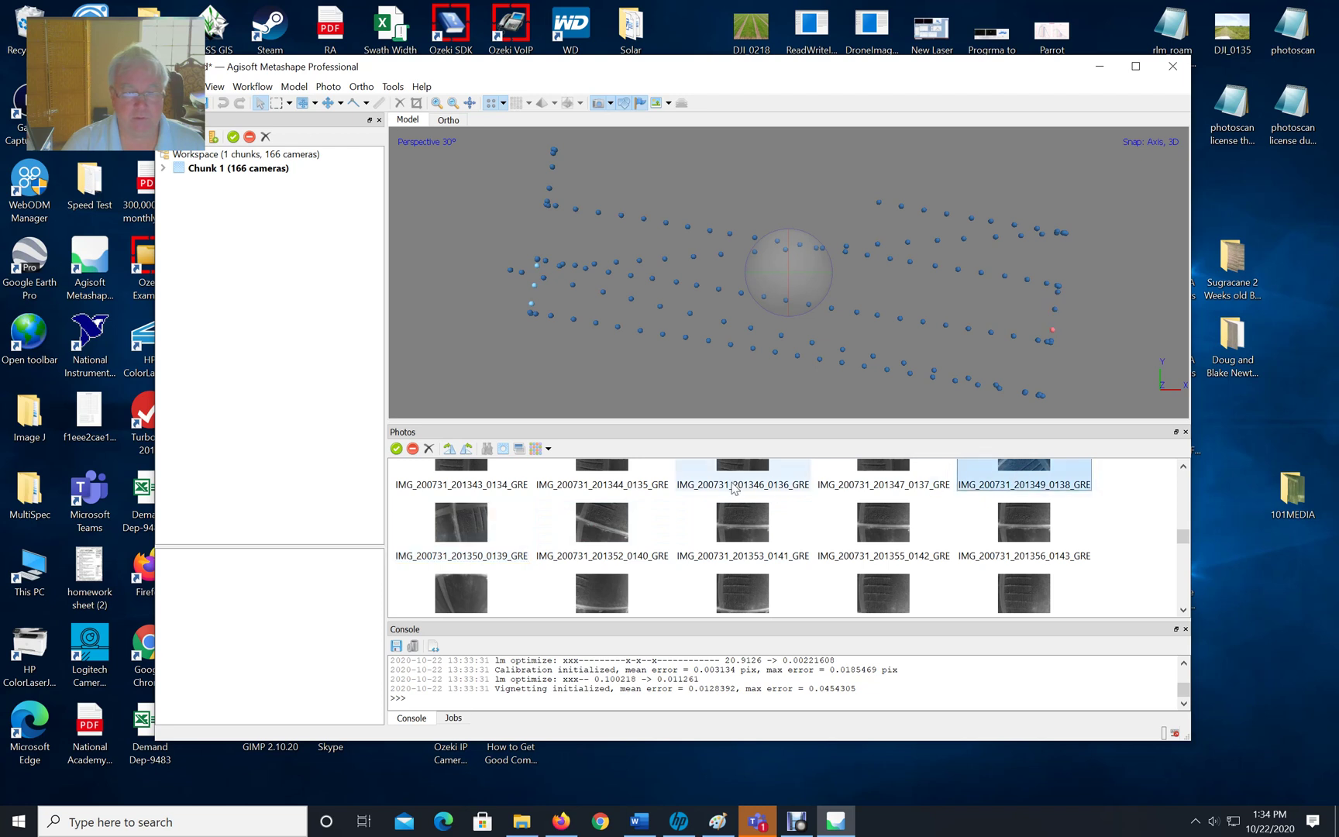
{"action": "scroll", "coordinate": [461, 484], "scroll_direction": "up", "scroll_amount": 1}
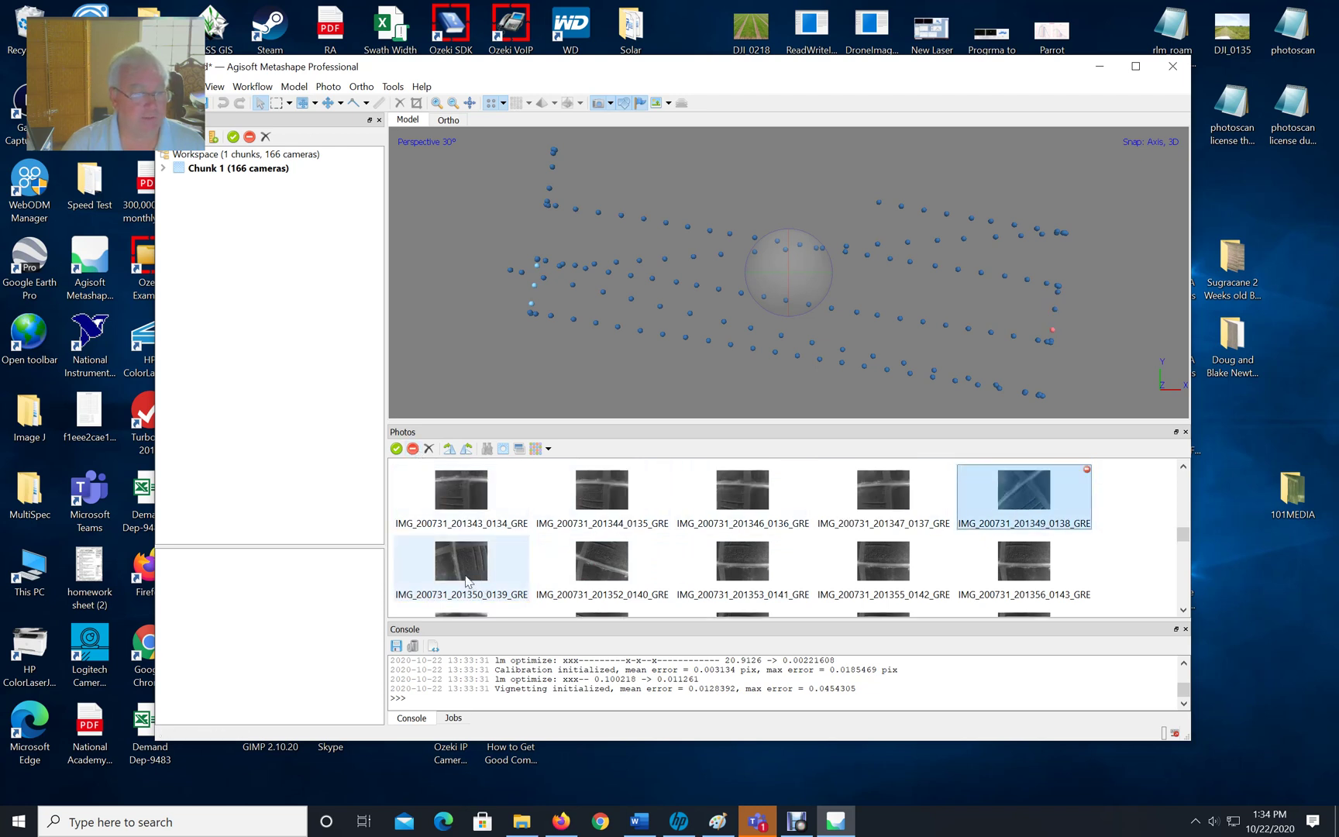
{"action": "left_click_drag", "start_coordinate": [467, 572], "coordinate": [612, 568]}
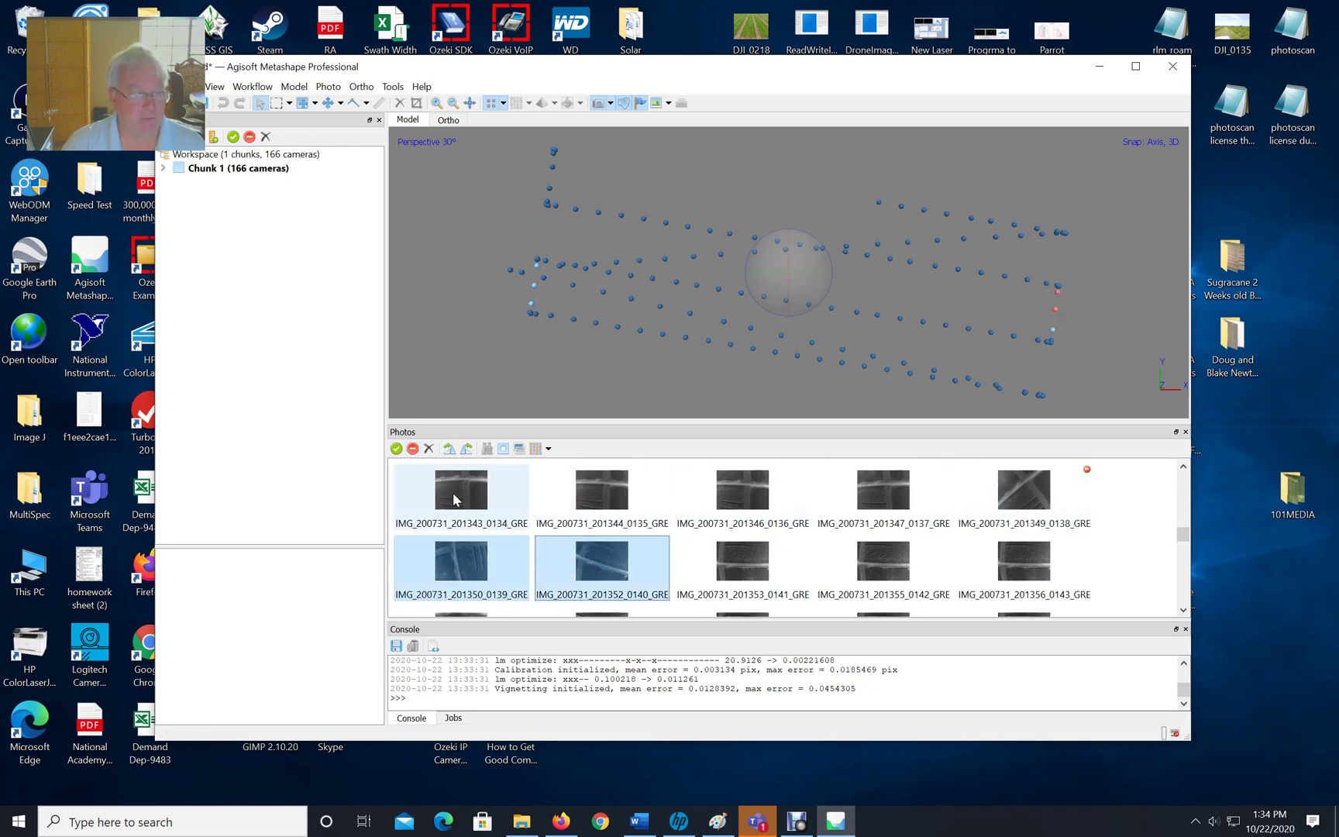
{"action": "left_click", "coordinate": [413, 449]}
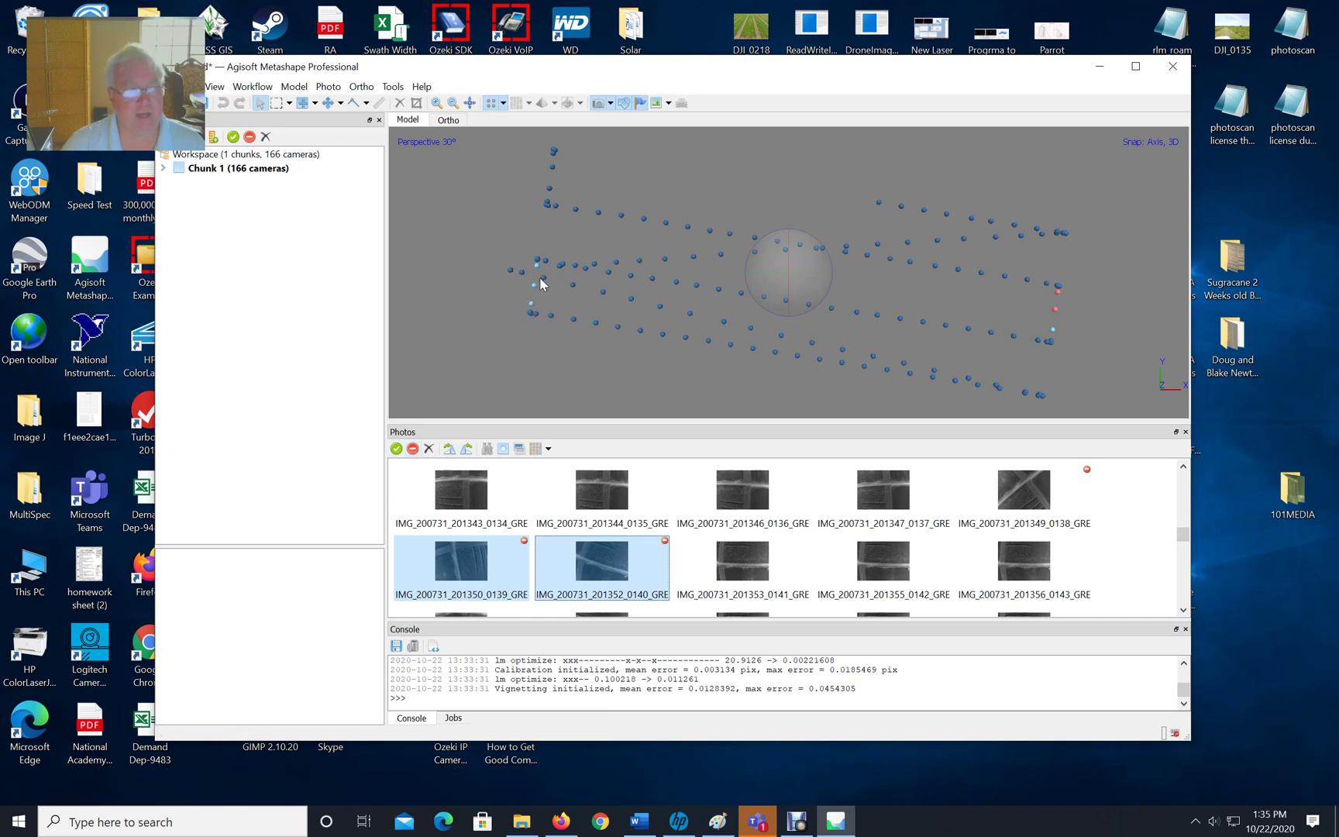
Step: Disable the four consecutive turn photos from IMG_200731_201435_0169_GRE to IMG_200731_201440_0172_GRE
{"action": "scroll", "coordinate": [913, 374], "scroll_direction": "down", "scroll_amount": 1}
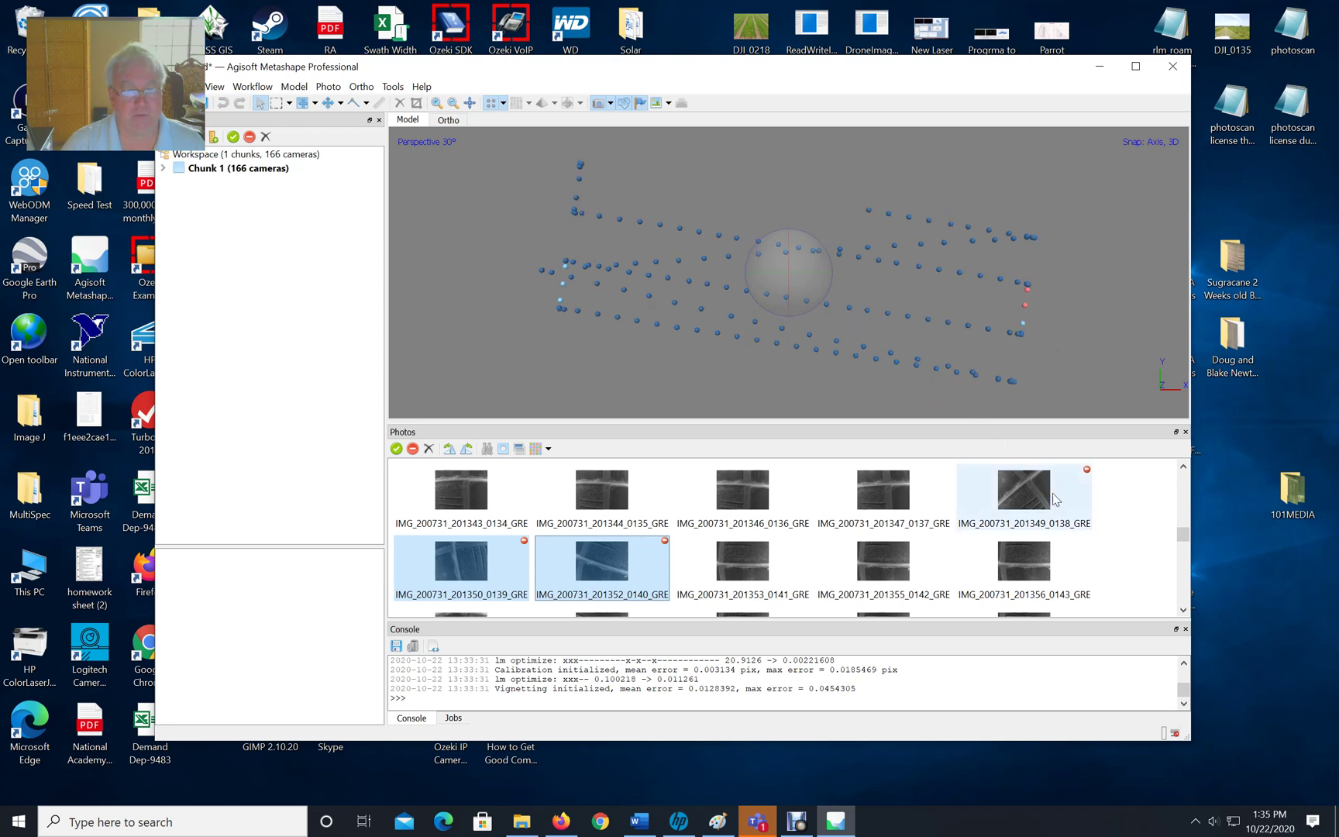
{"action": "scroll", "coordinate": [1116, 541], "scroll_direction": "down", "scroll_amount": 5}
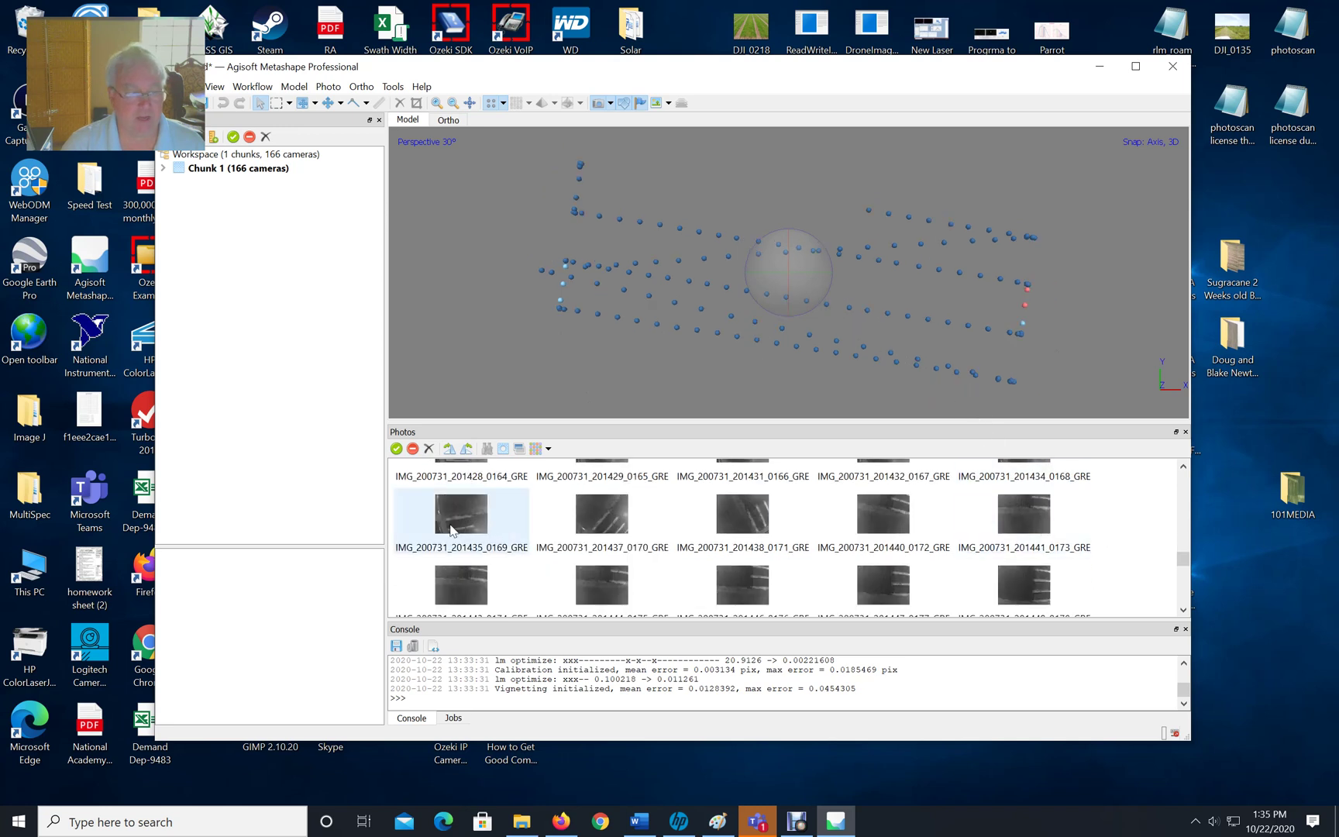
{"action": "left_click", "coordinate": [496, 514]}
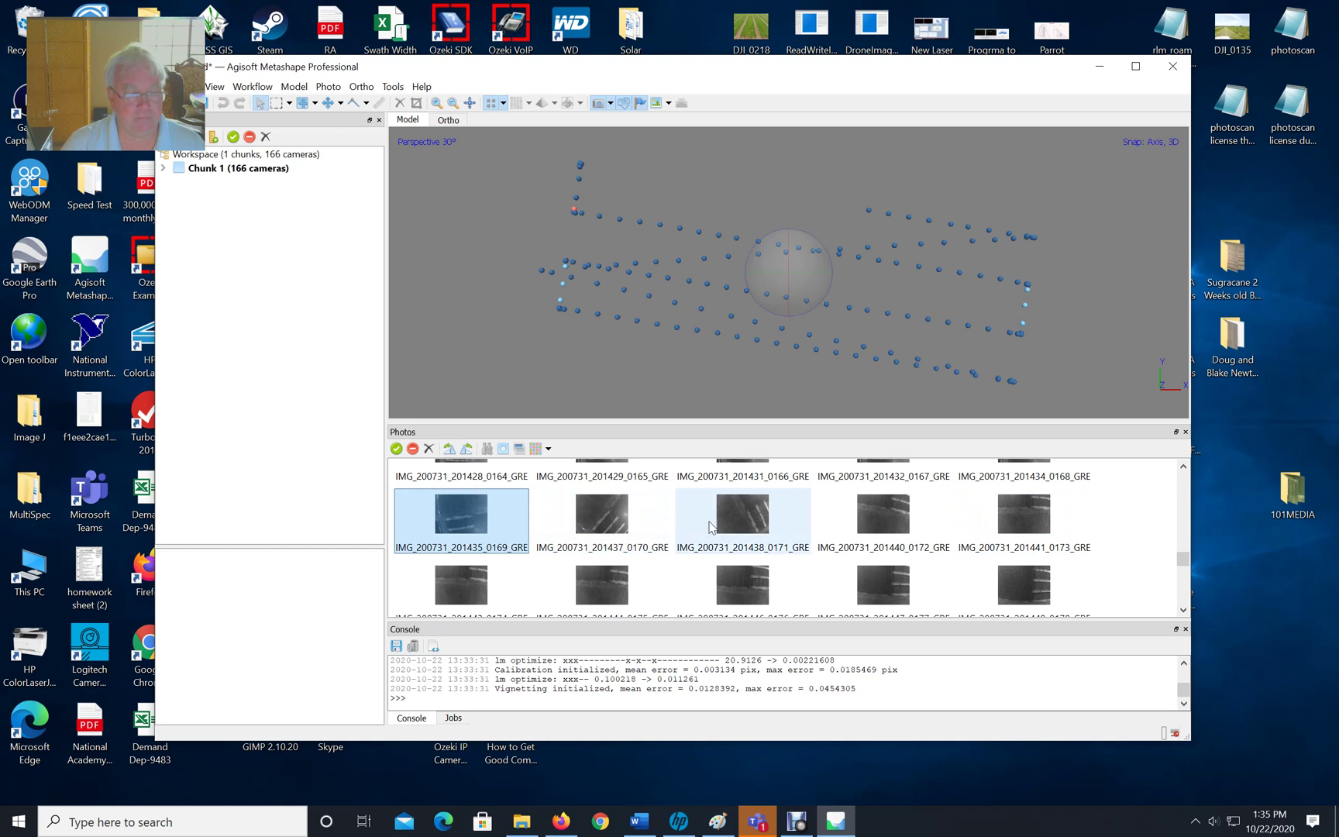
{"action": "left_click", "coordinate": [737, 521], "text": "shift"}
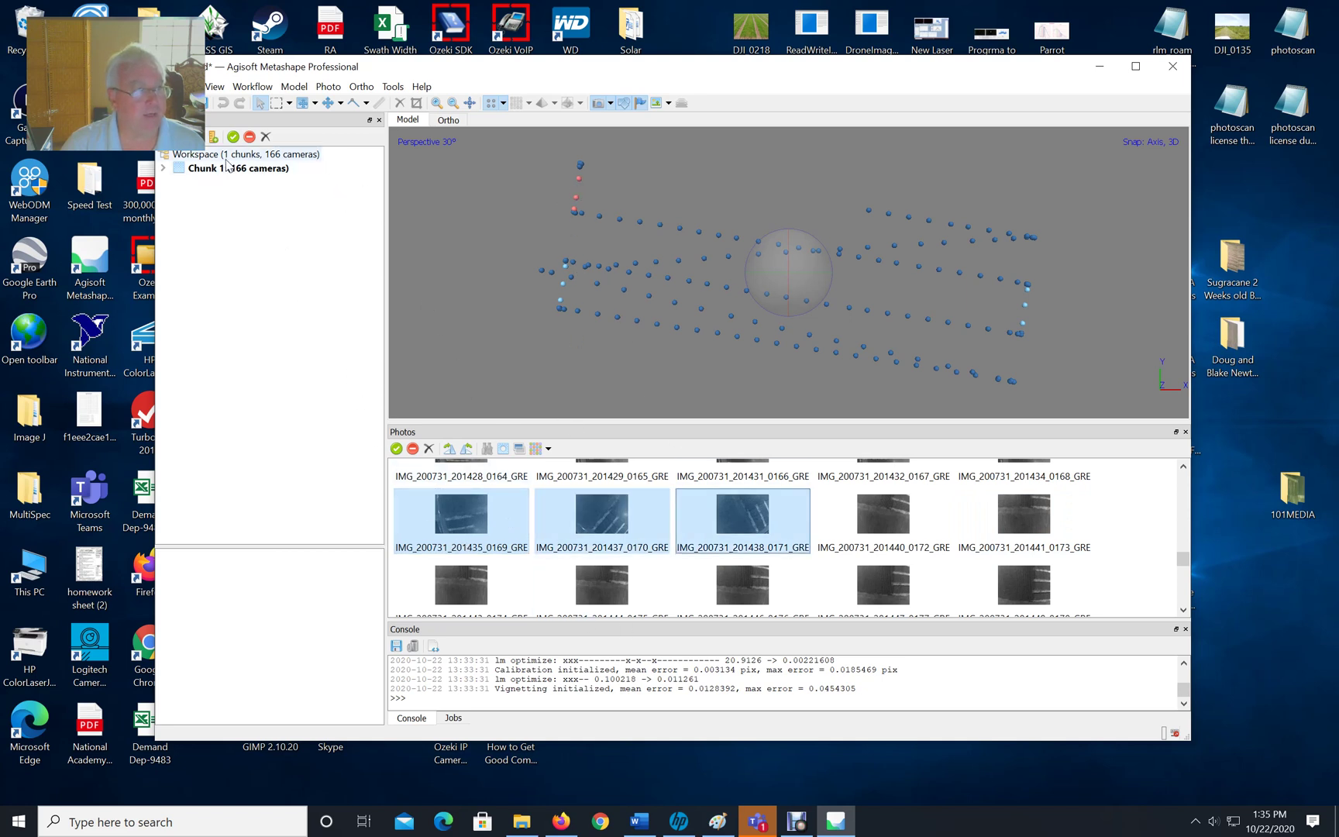
{"action": "left_click", "coordinate": [249, 137]}
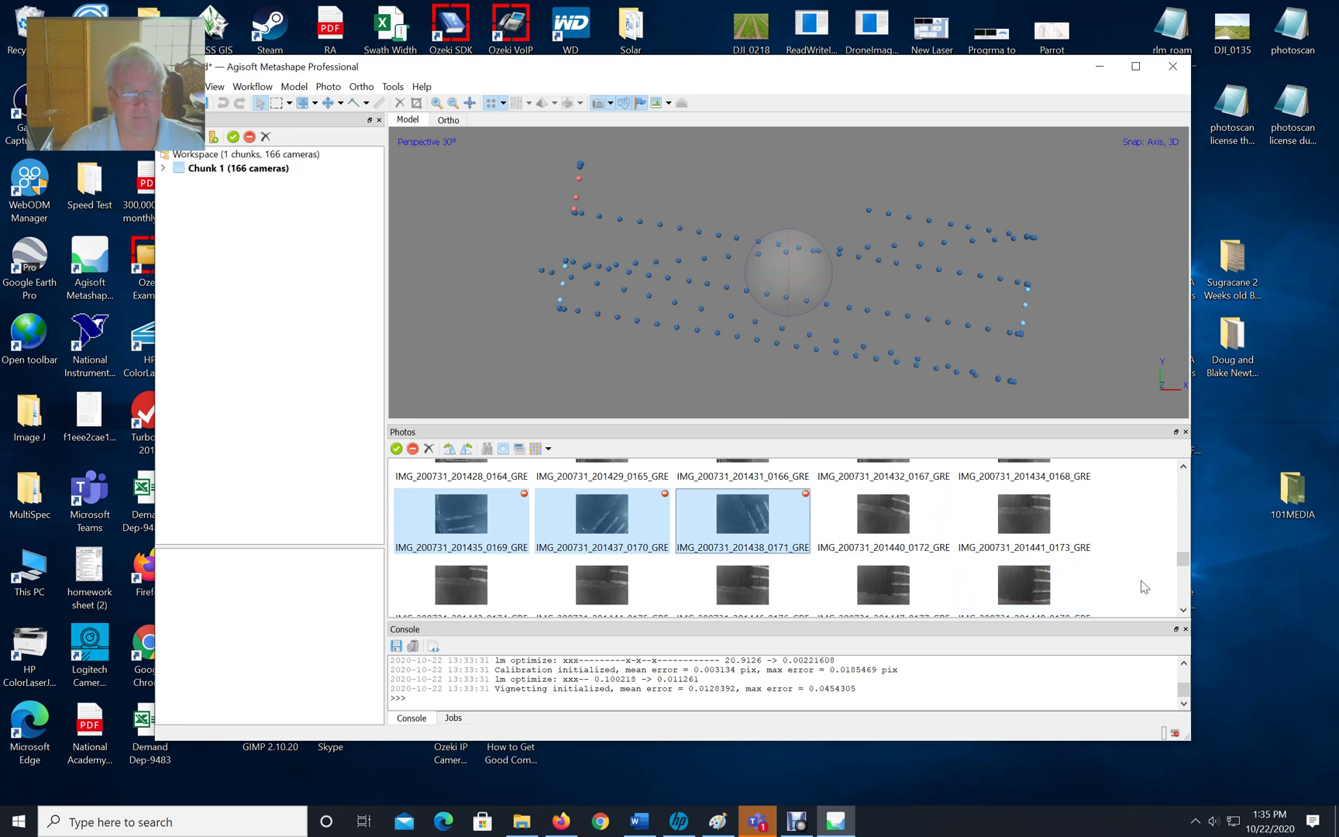
{"action": "left_click", "coordinate": [872, 530]}
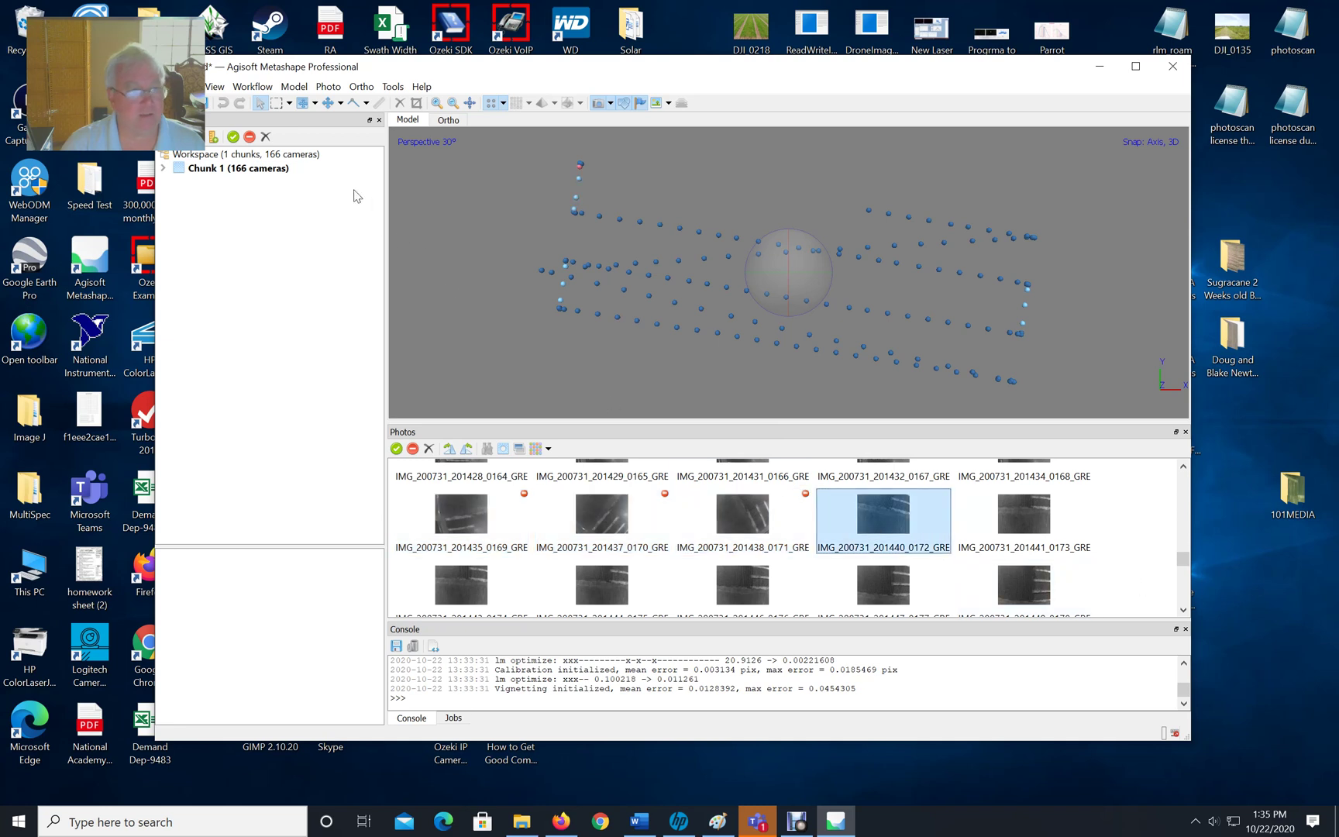
{"action": "left_click", "coordinate": [249, 136]}
Step: Disable the four consecutive turn photos from IMG_200731_201524_0202_GRE to IMG_200731_201529_0205_GRE
{"action": "scroll", "coordinate": [1135, 592], "scroll_direction": "down", "scroll_amount": 5}
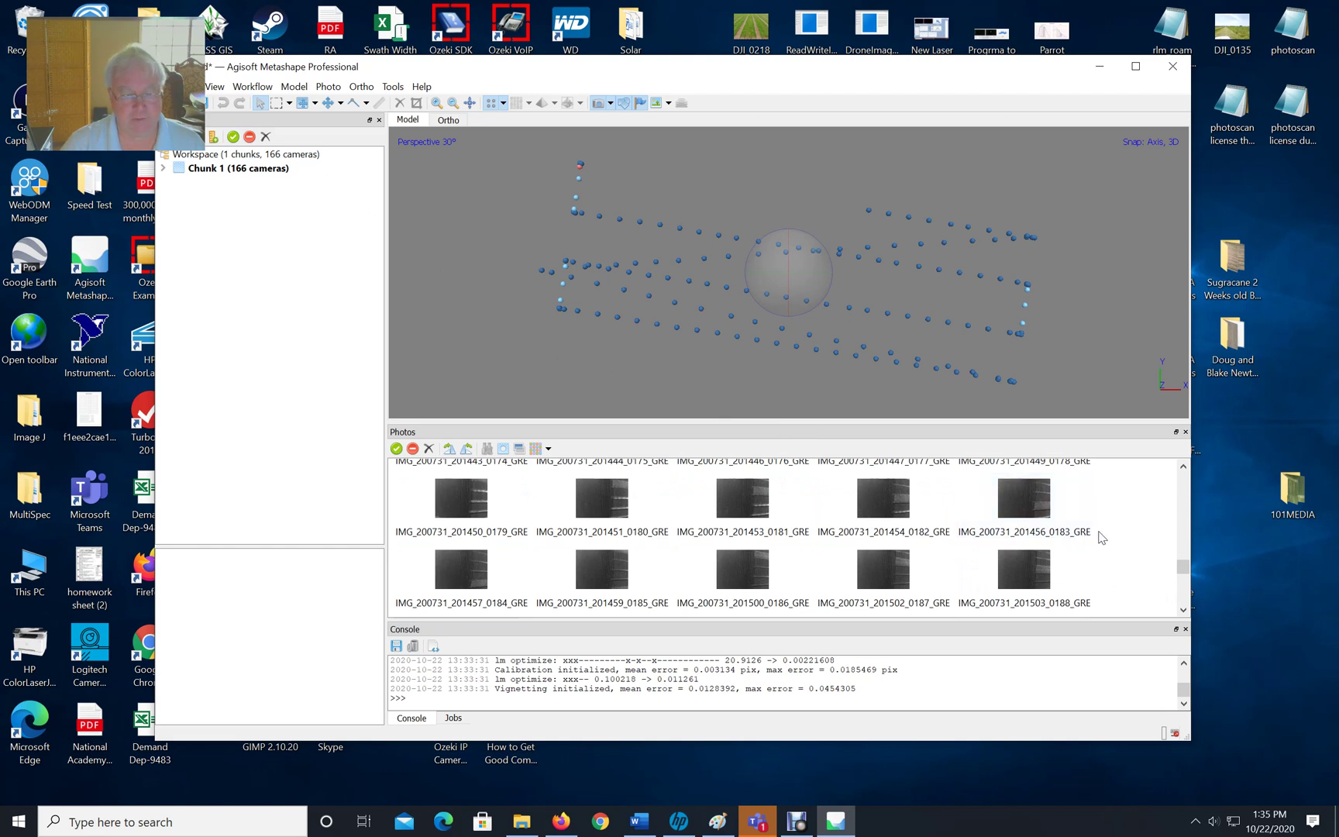
{"action": "scroll", "coordinate": [1108, 536], "scroll_direction": "down", "scroll_amount": 2}
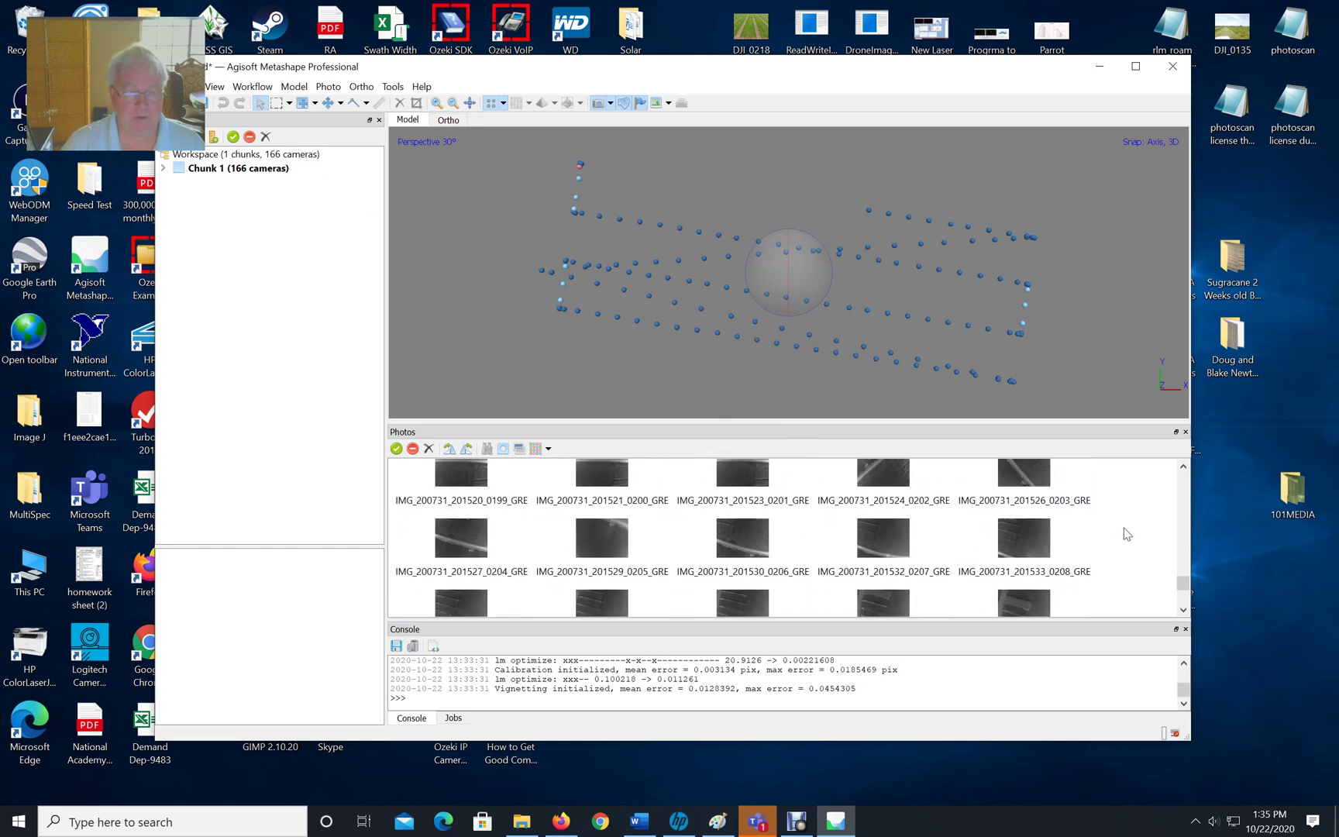
{"action": "left_click", "coordinate": [873, 487]}
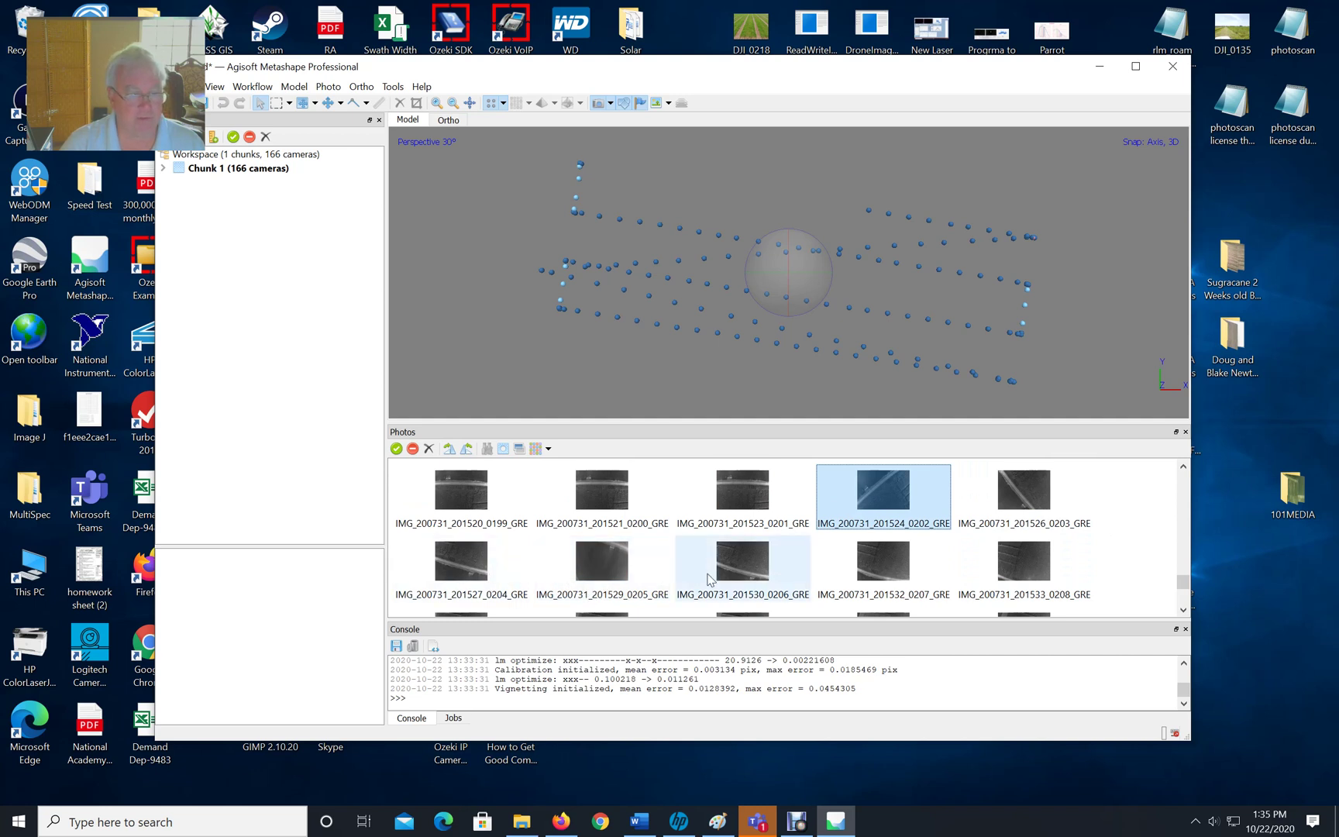
{"action": "left_click", "coordinate": [739, 570], "text": "shift"}
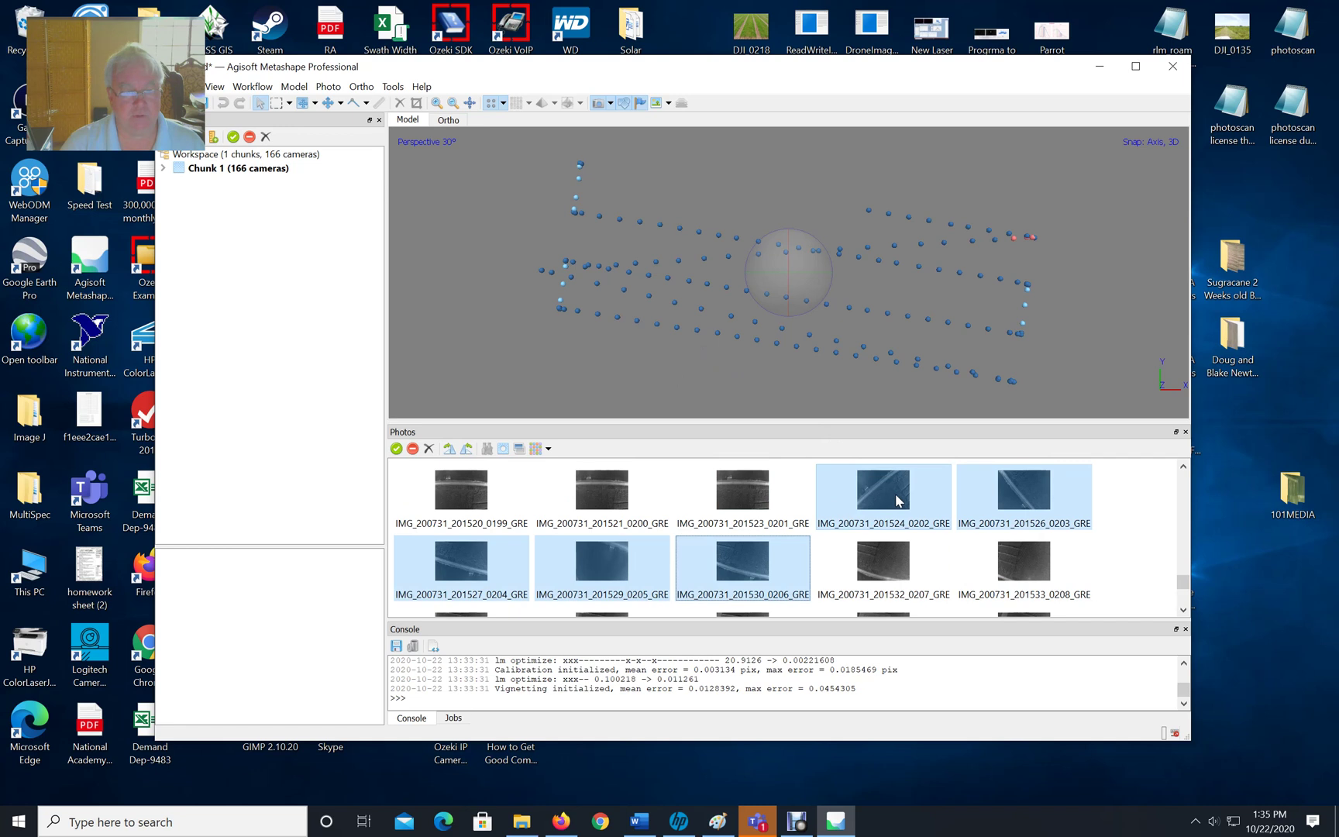
{"action": "key", "text": "Escape"}
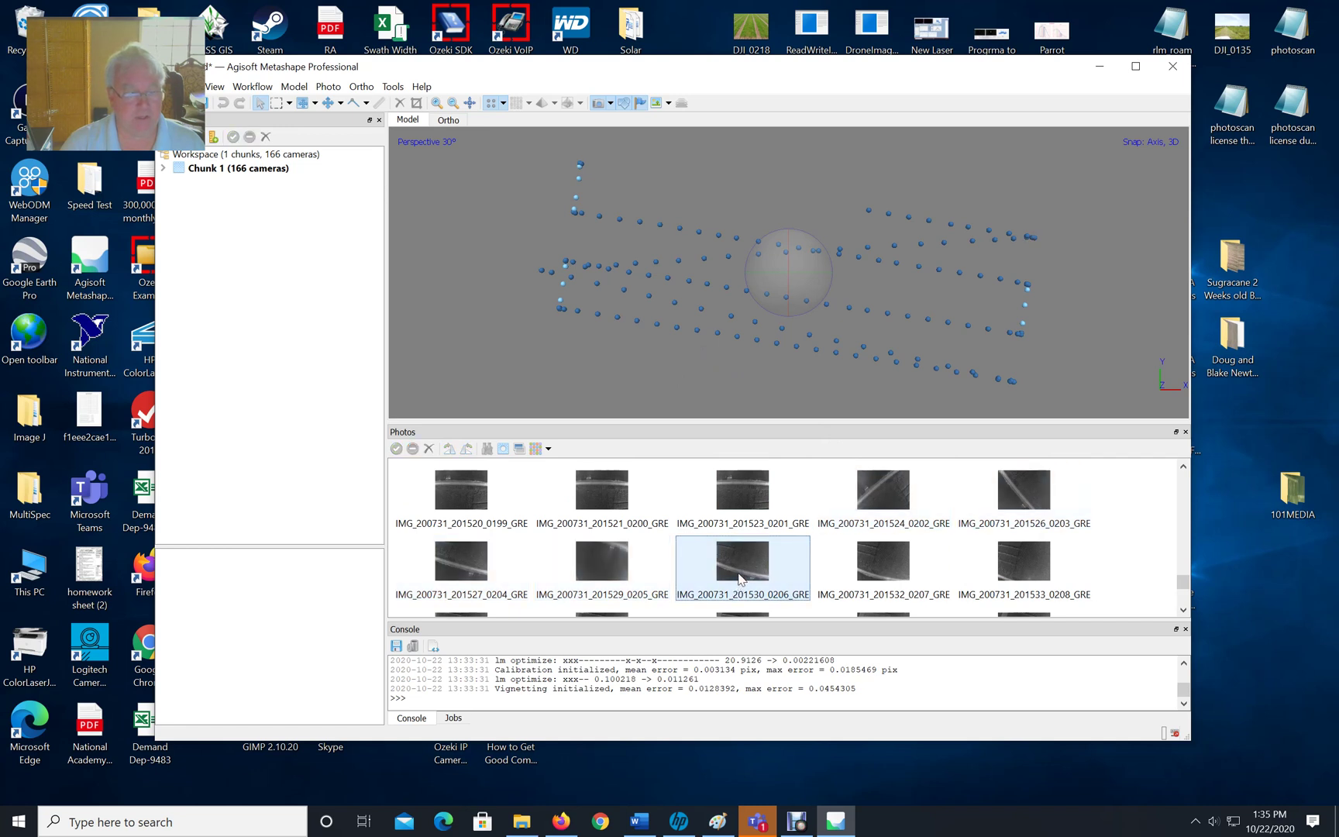
{"action": "left_click", "coordinate": [860, 500]}
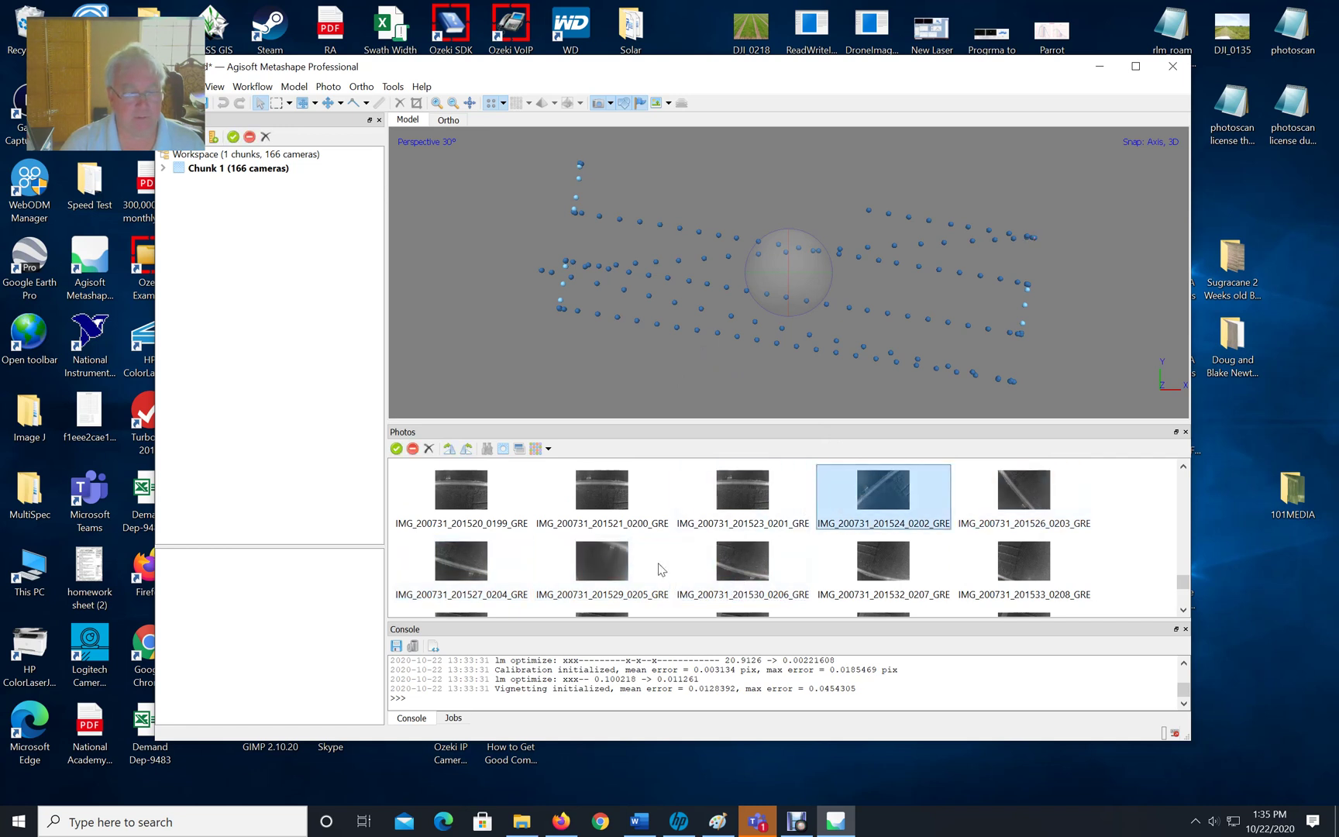
{"action": "left_click", "coordinate": [598, 578], "text": "shift"}
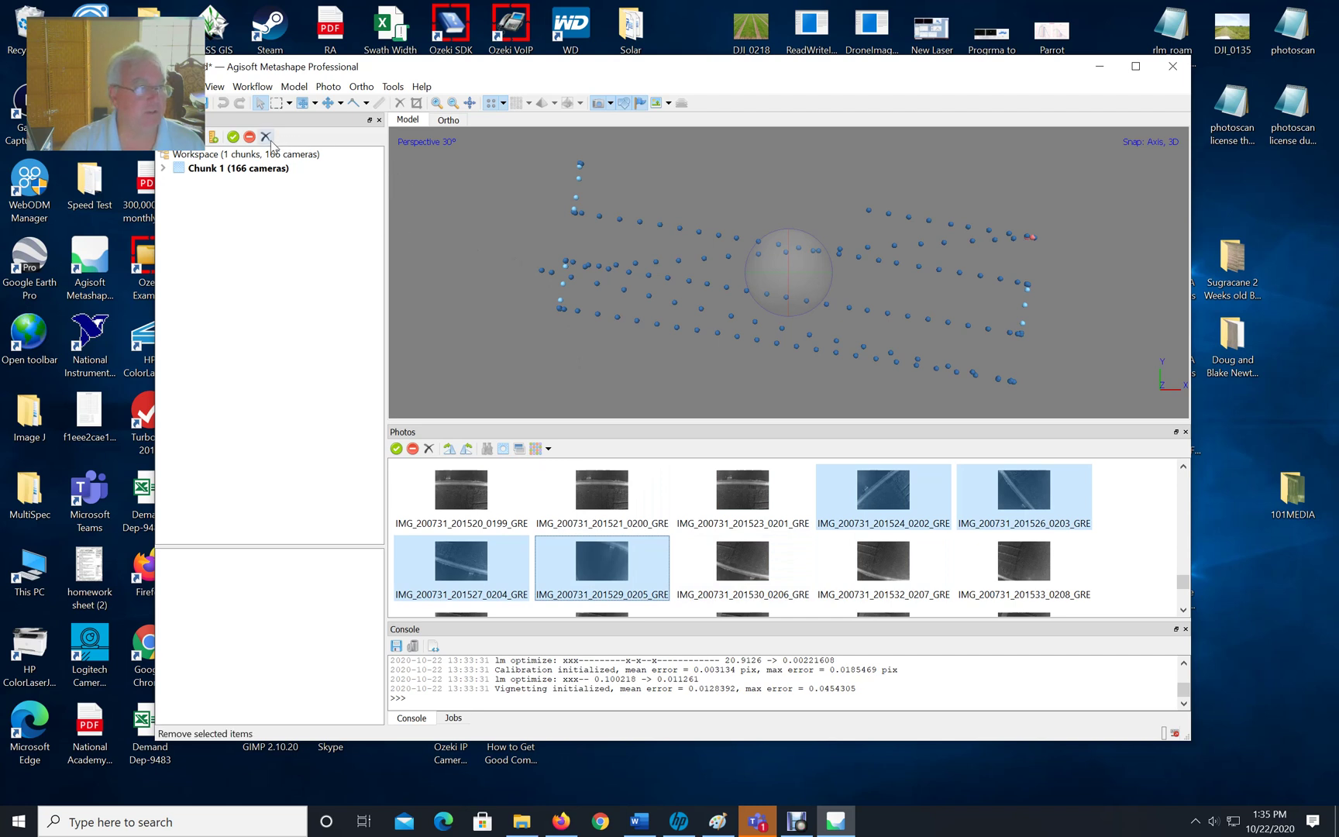
{"action": "left_click", "coordinate": [249, 137]}
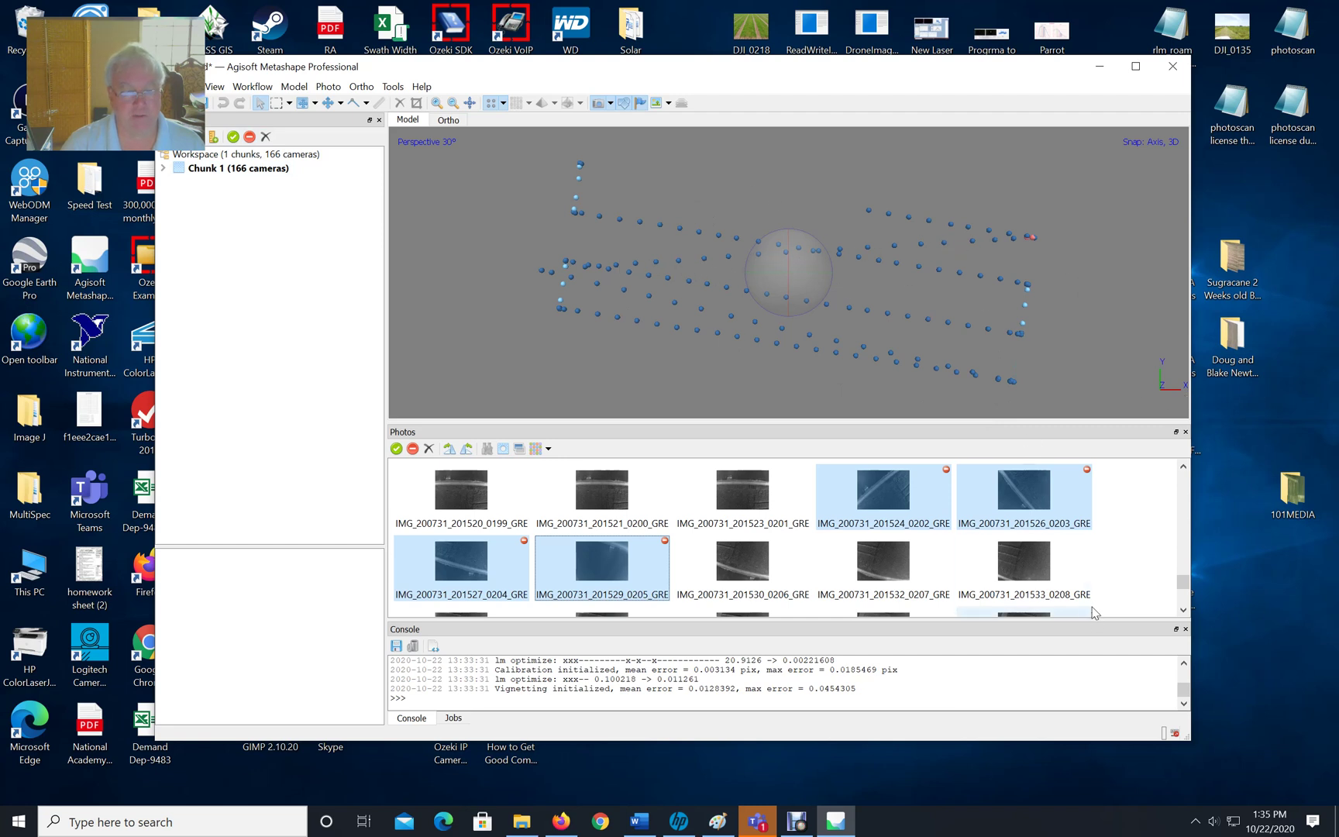
Step: Disable the GRE photos numbered 0209–0211, 0214–0216, 0219–0221 and 0224 on the final return flight line
{"action": "scroll", "coordinate": [1076, 585], "scroll_direction": "down", "scroll_amount": 3}
{"action": "left_click", "coordinate": [609, 509]}
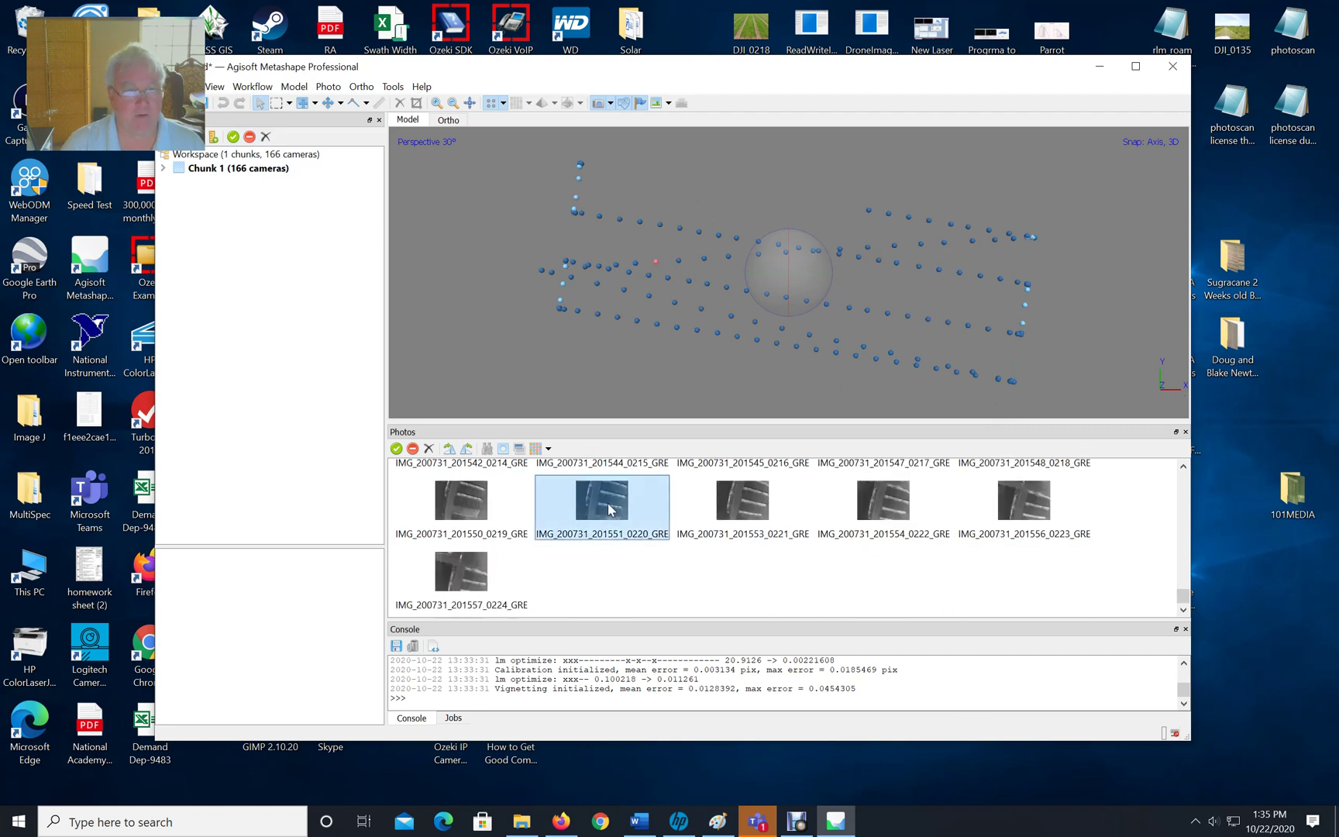
{"action": "left_click", "coordinate": [471, 582]}
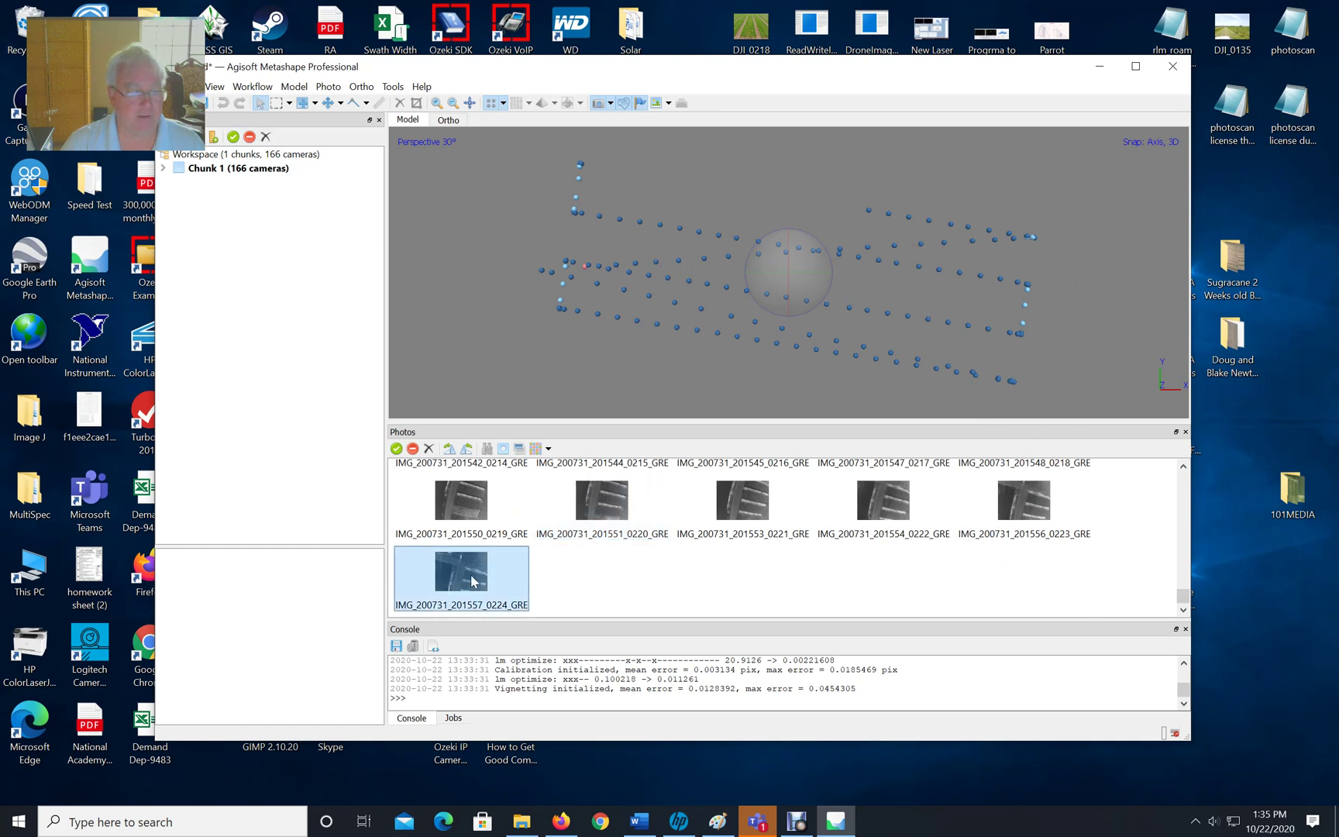
{"action": "scroll", "coordinate": [663, 591], "scroll_direction": "up", "scroll_amount": 2}
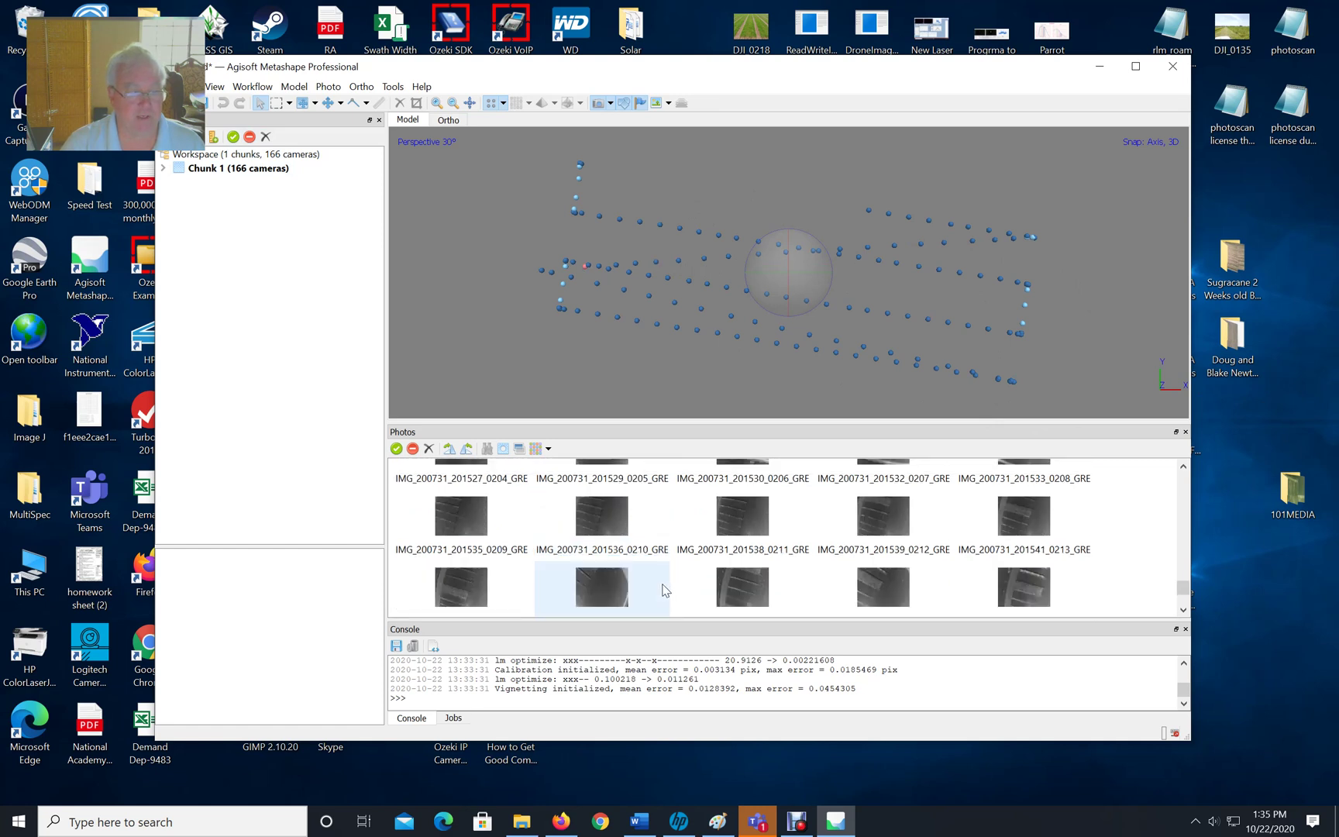
{"action": "left_click", "coordinate": [740, 527], "text": "shift"}
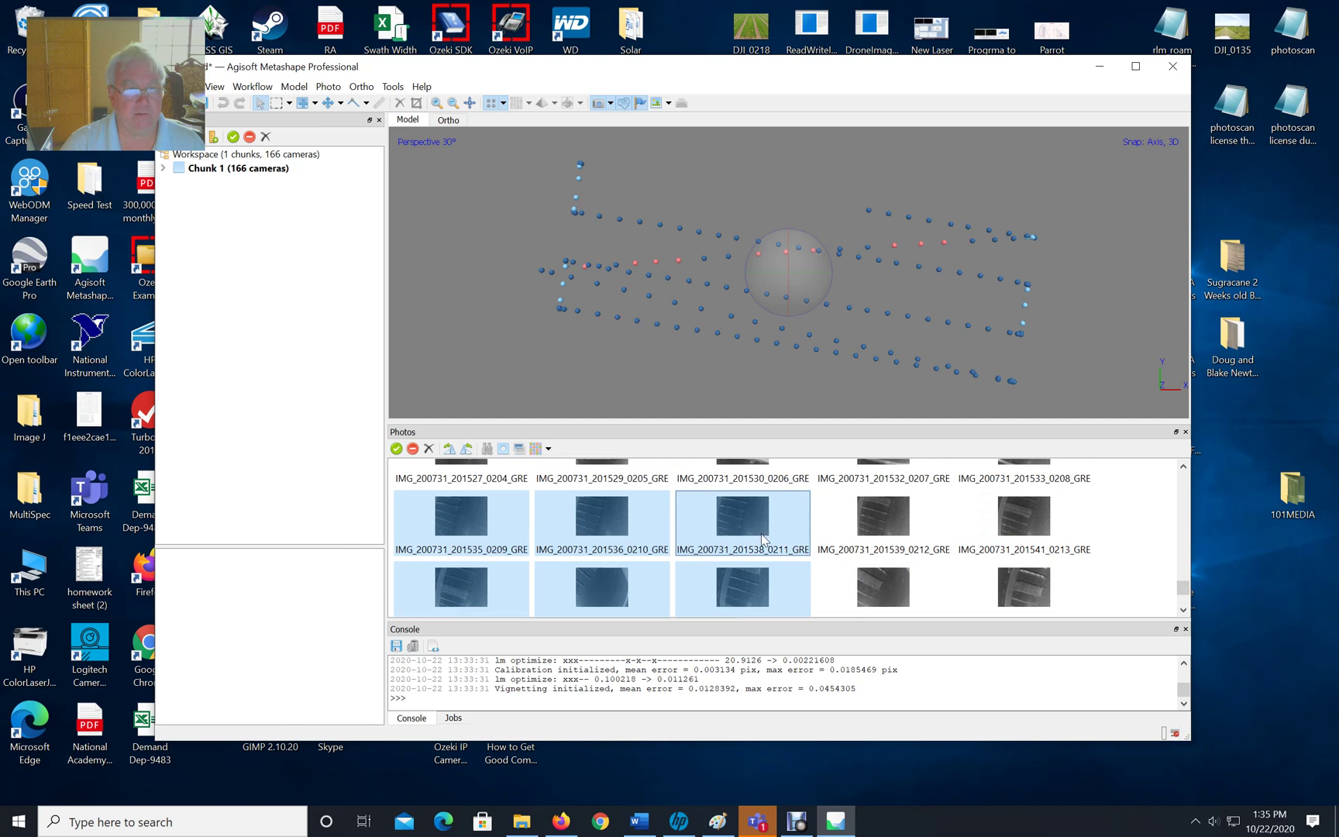
{"action": "left_click", "coordinate": [249, 138]}
Step: Disable the remaining return-line photos between IMG_200731_201539_0212_GRE and IMG_200731_201548_0218_GRE
{"action": "left_click", "coordinate": [897, 535]}
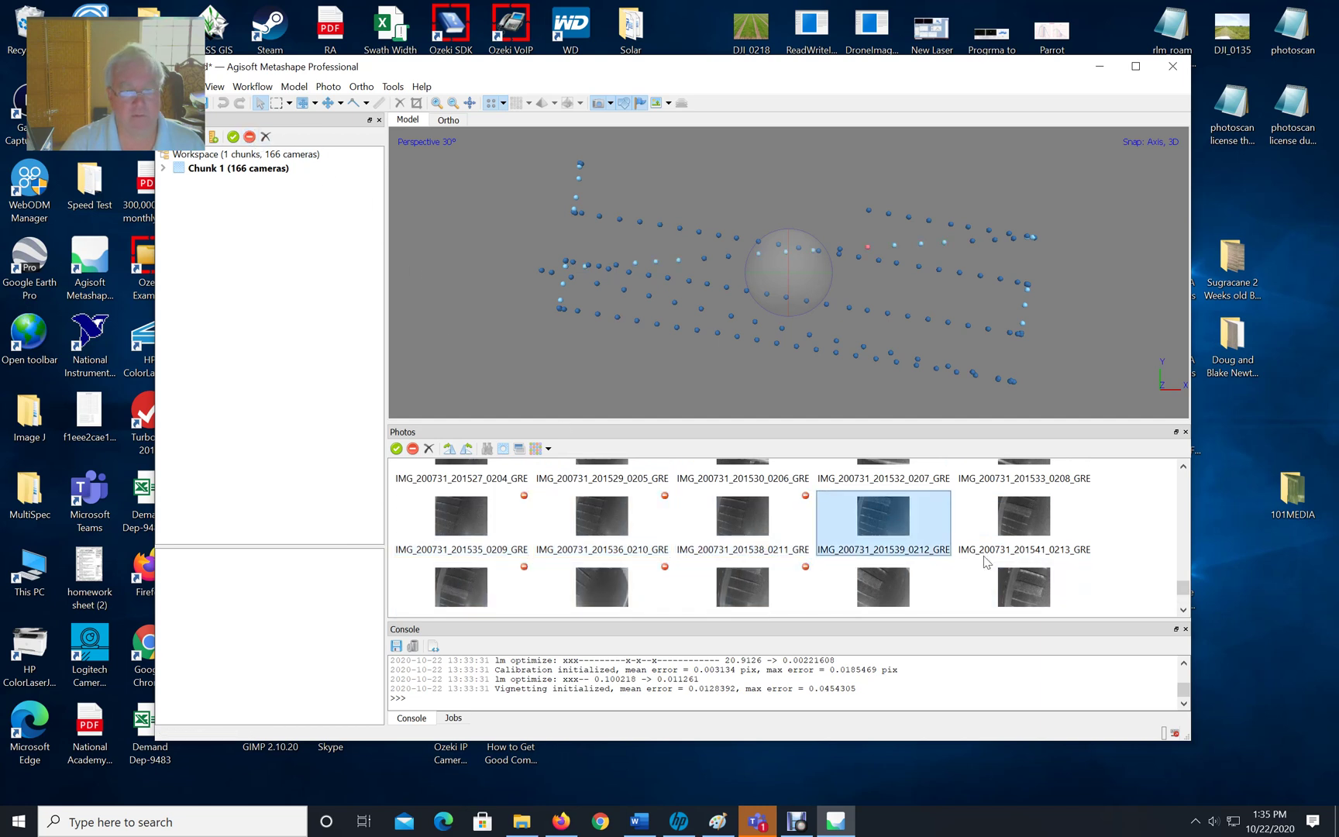
{"action": "left_click", "coordinate": [1031, 601], "text": "shift"}
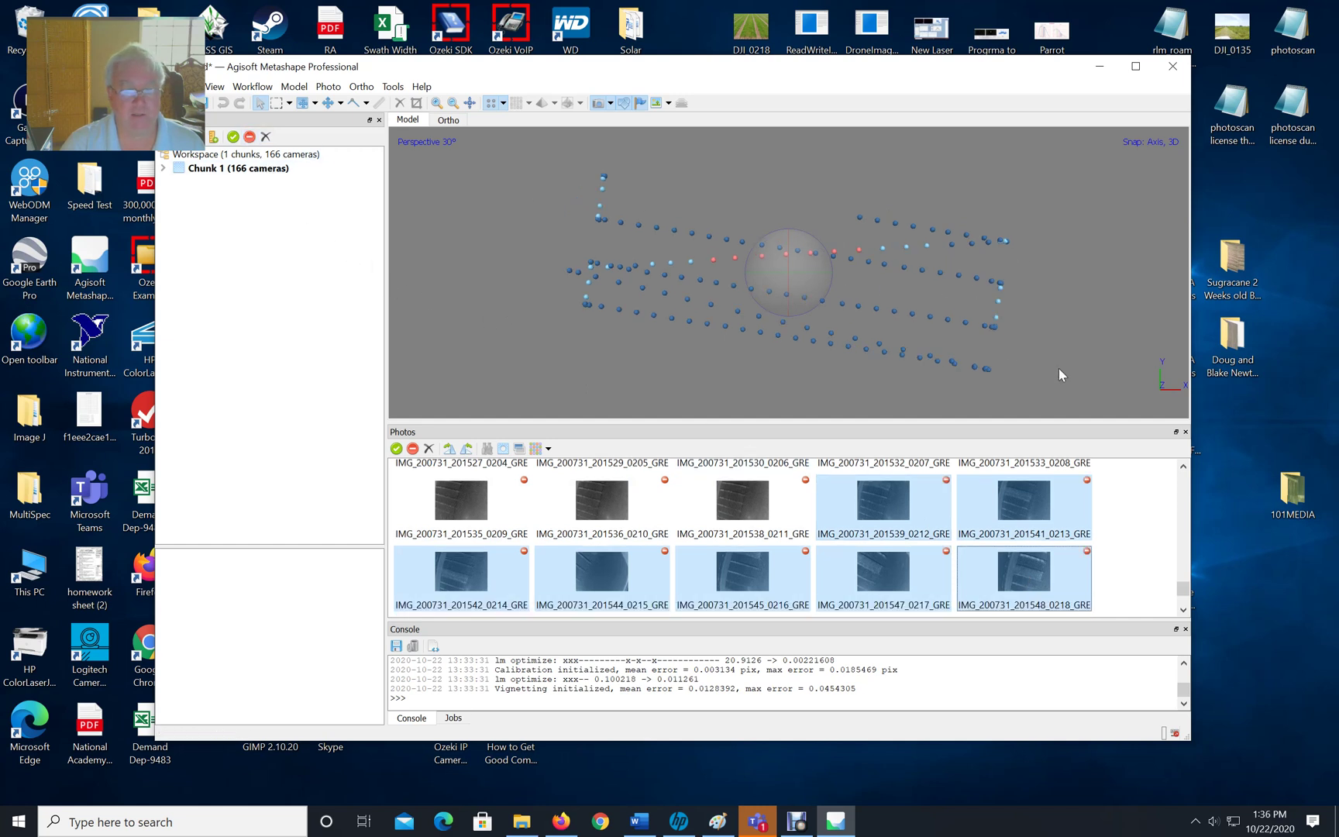
{"action": "left_click", "coordinate": [750, 507]}
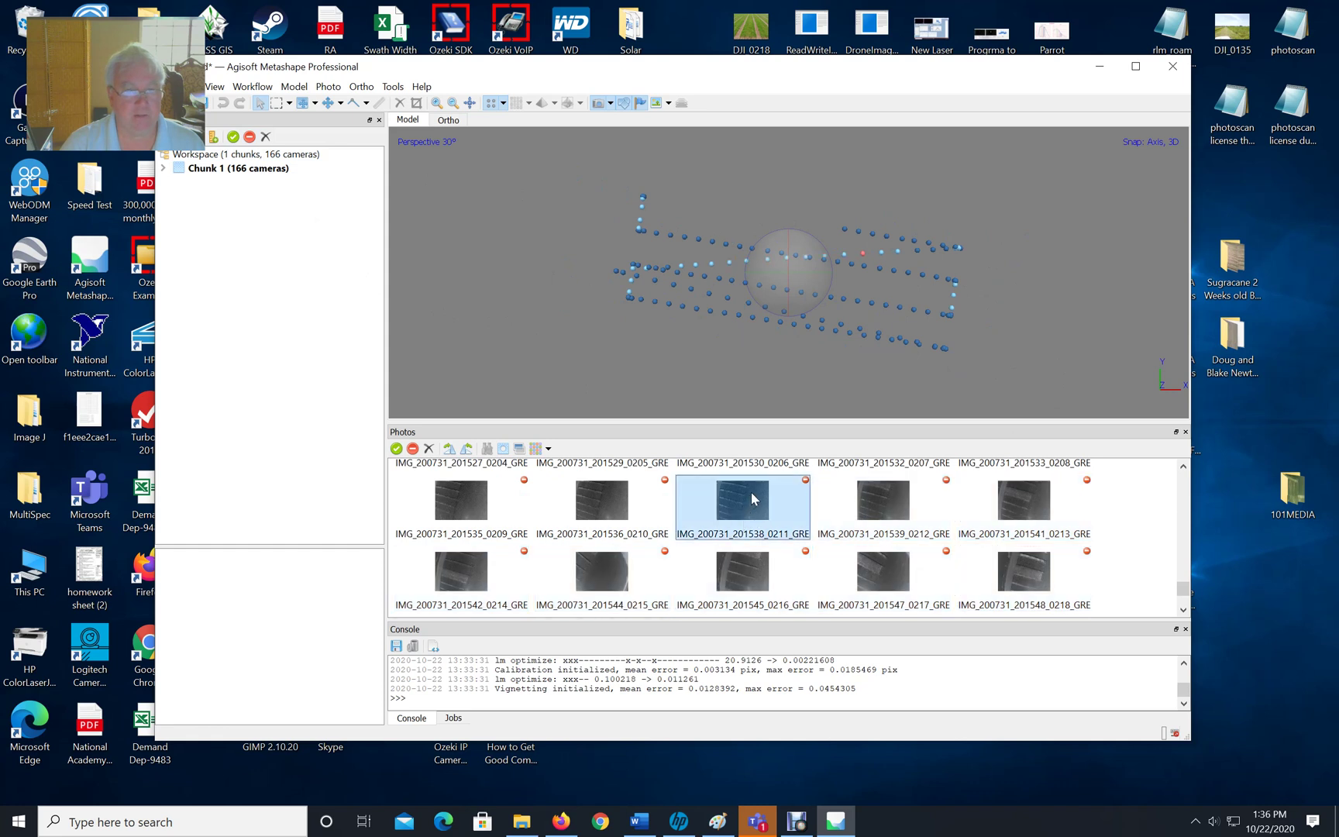
Step: Disable the return-line photos IMG_200731_201530_0206_GRE, IMG_200731_201532_0207_GRE and IMG_200731_201533_0208_GRE
{"action": "scroll", "coordinate": [633, 506], "scroll_direction": "up", "scroll_amount": 2}
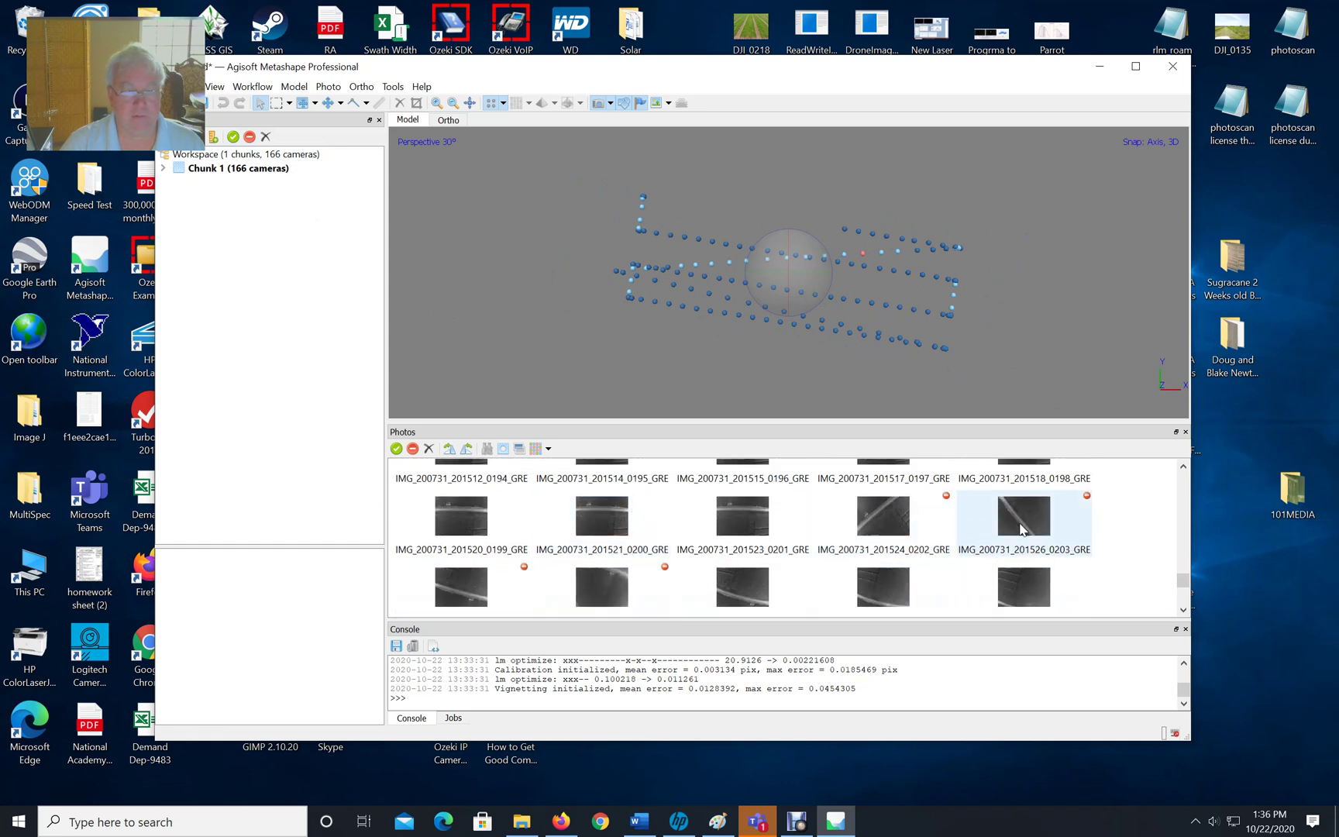
{"action": "left_click", "coordinate": [1023, 585]}
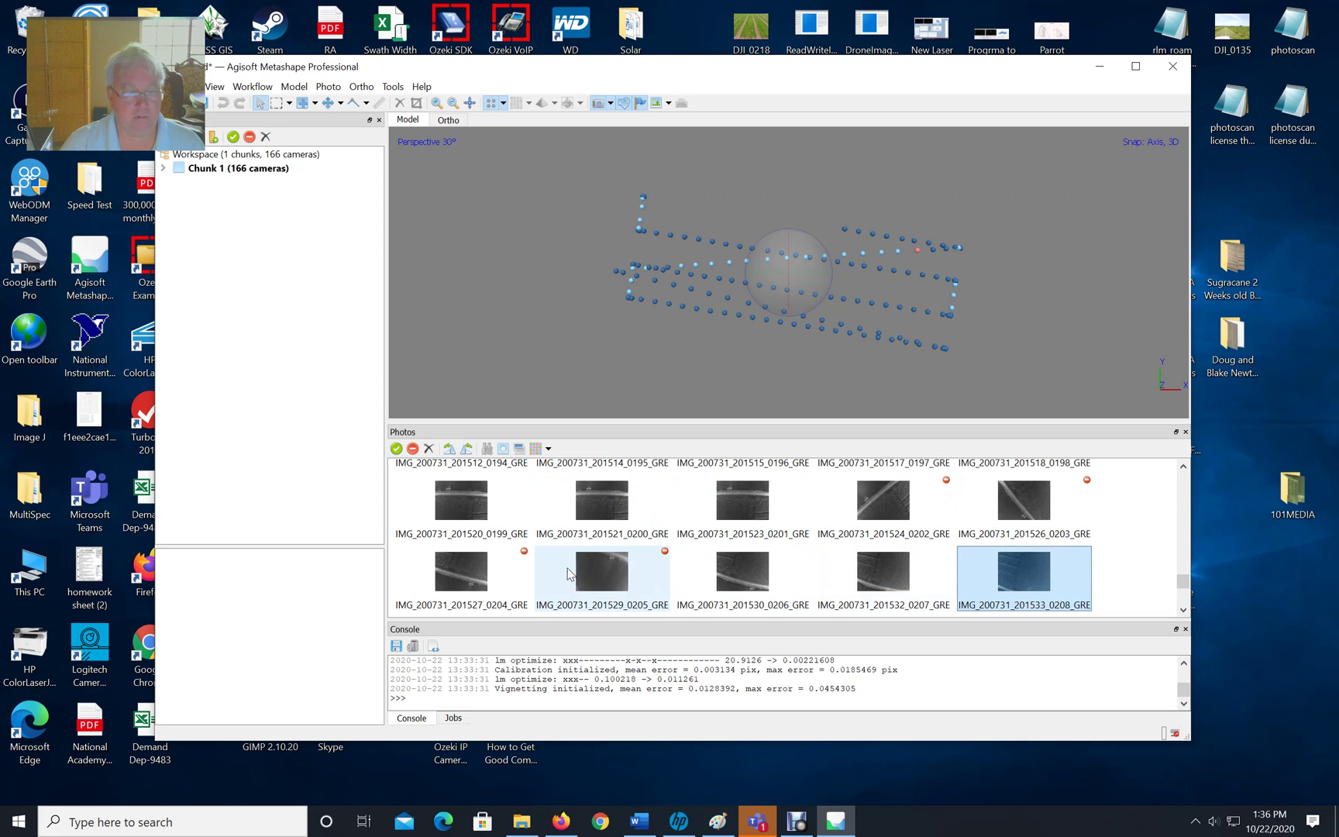
{"action": "left_click", "coordinate": [758, 578], "text": "shift"}
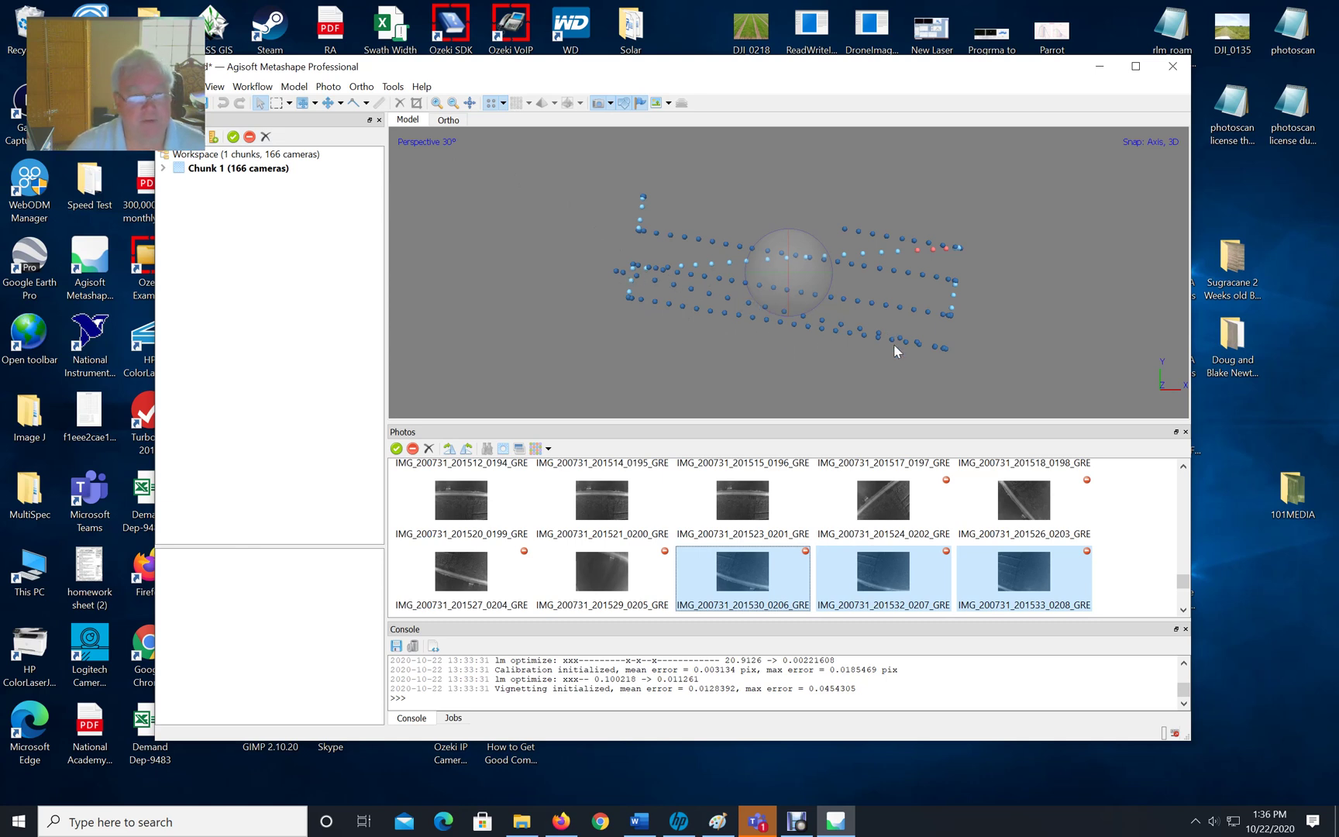
{"action": "scroll", "coordinate": [927, 366], "scroll_direction": "down", "scroll_amount": 2}
{"action": "scroll", "coordinate": [923, 331], "scroll_direction": "up", "scroll_amount": 2}
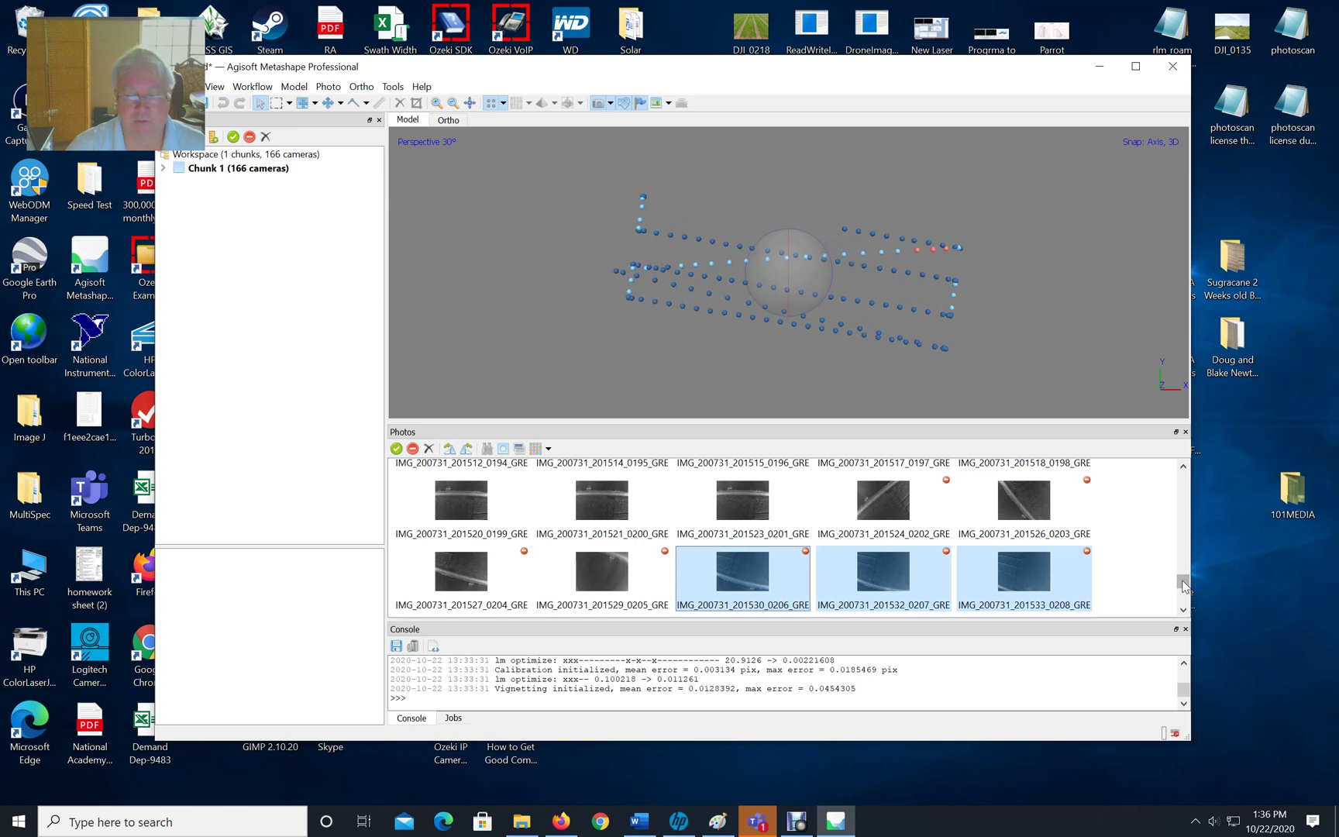
{"action": "left_click_drag", "start_coordinate": [1184, 582], "coordinate": [1146, 464]}
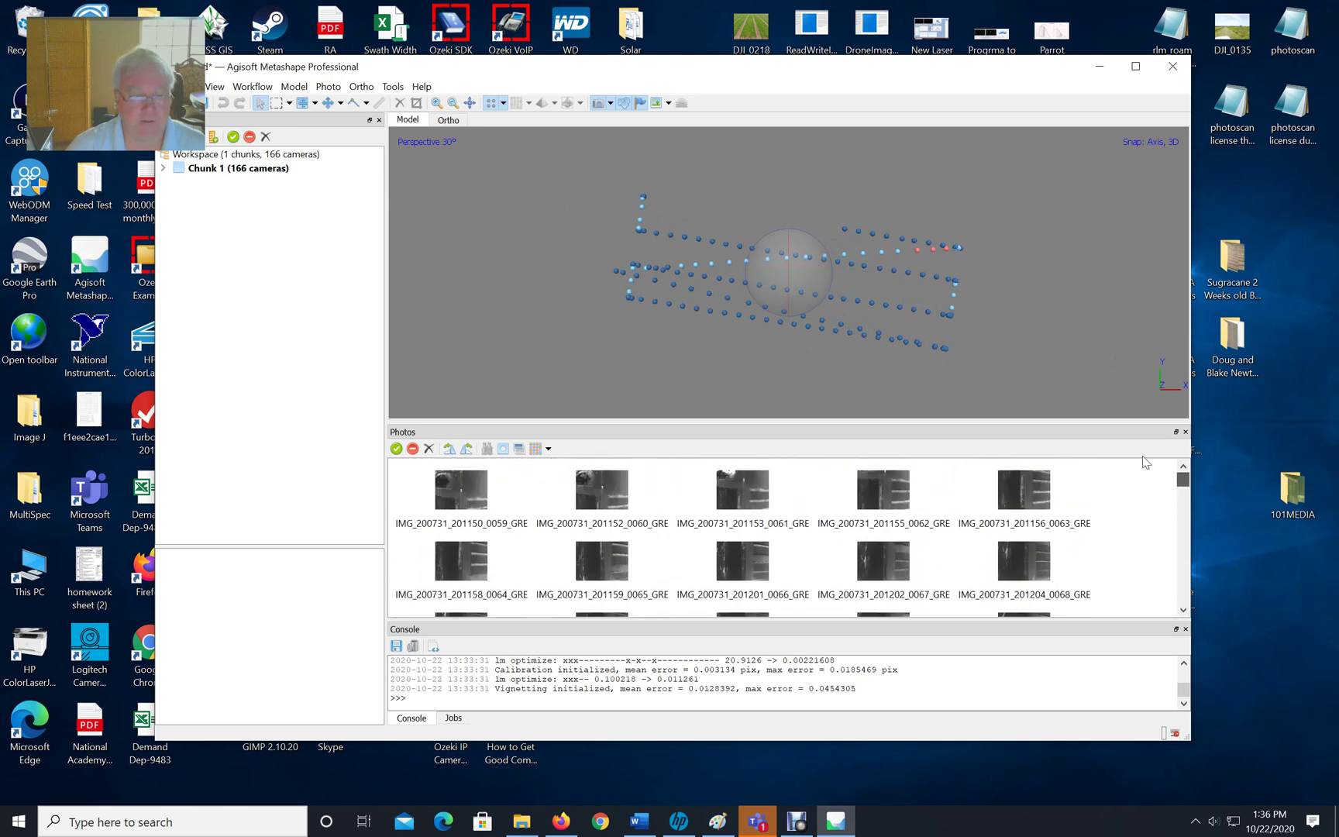
Step: Align the photos at Medium accuracy with generic preselection and reference preselection set to Source
{"action": "left_click", "coordinate": [741, 577]}
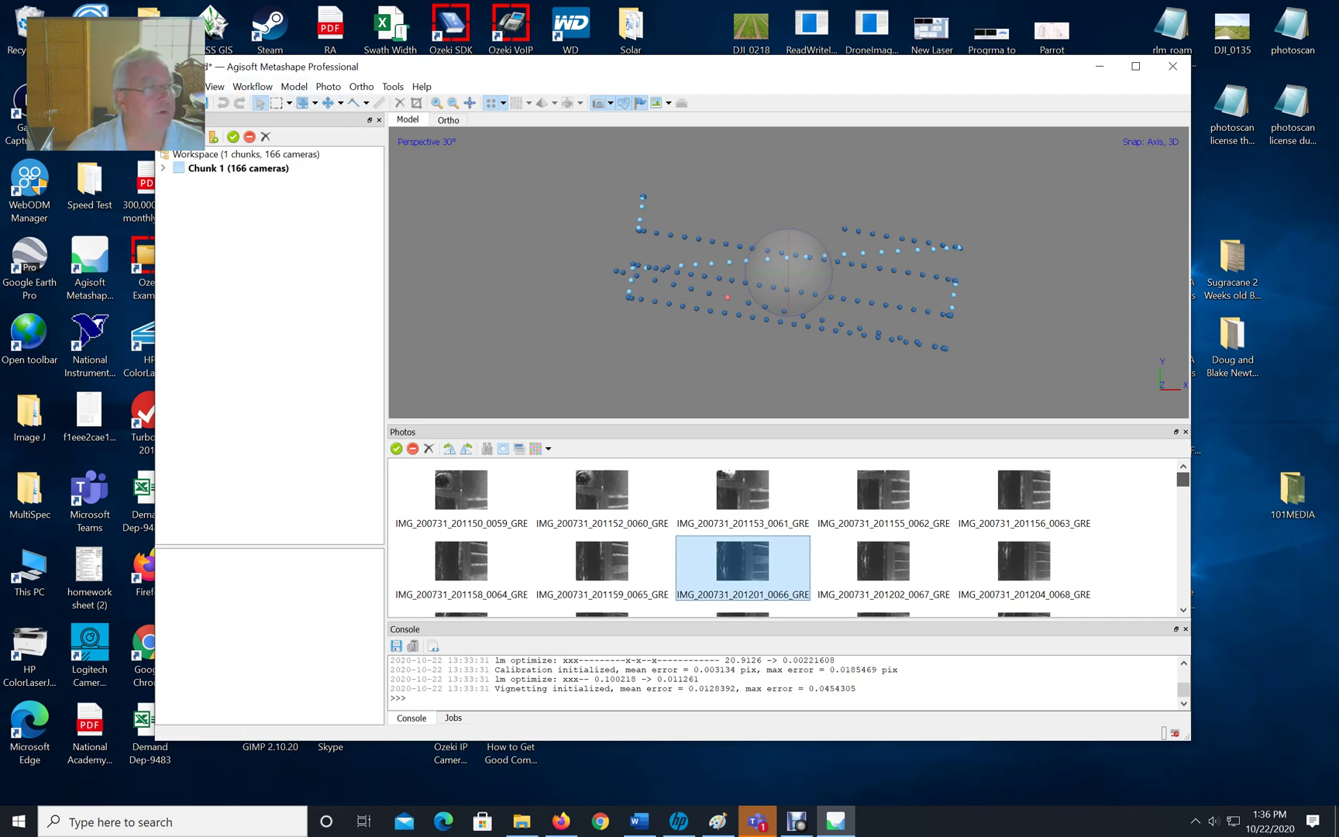
{"action": "left_click", "coordinate": [254, 86]}
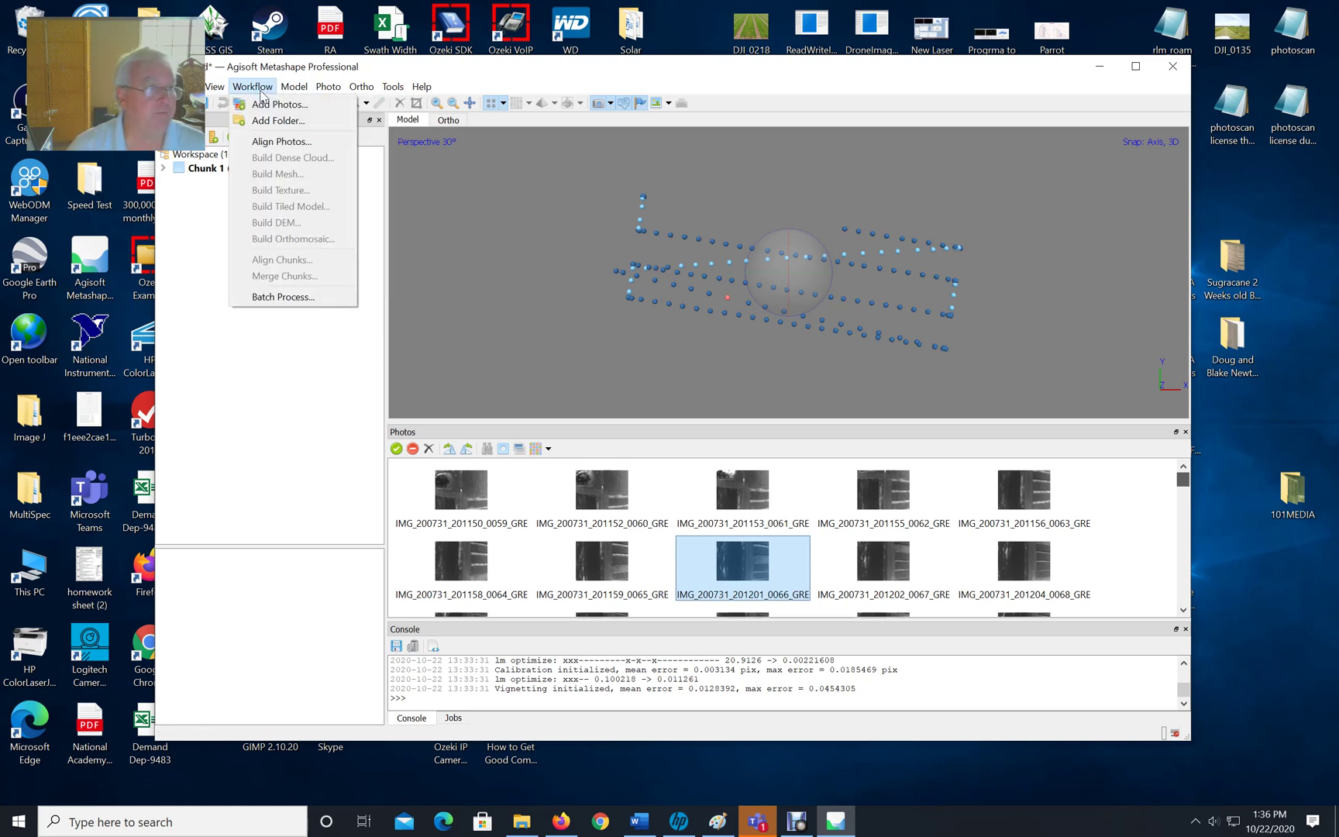
{"action": "left_click", "coordinate": [264, 145]}
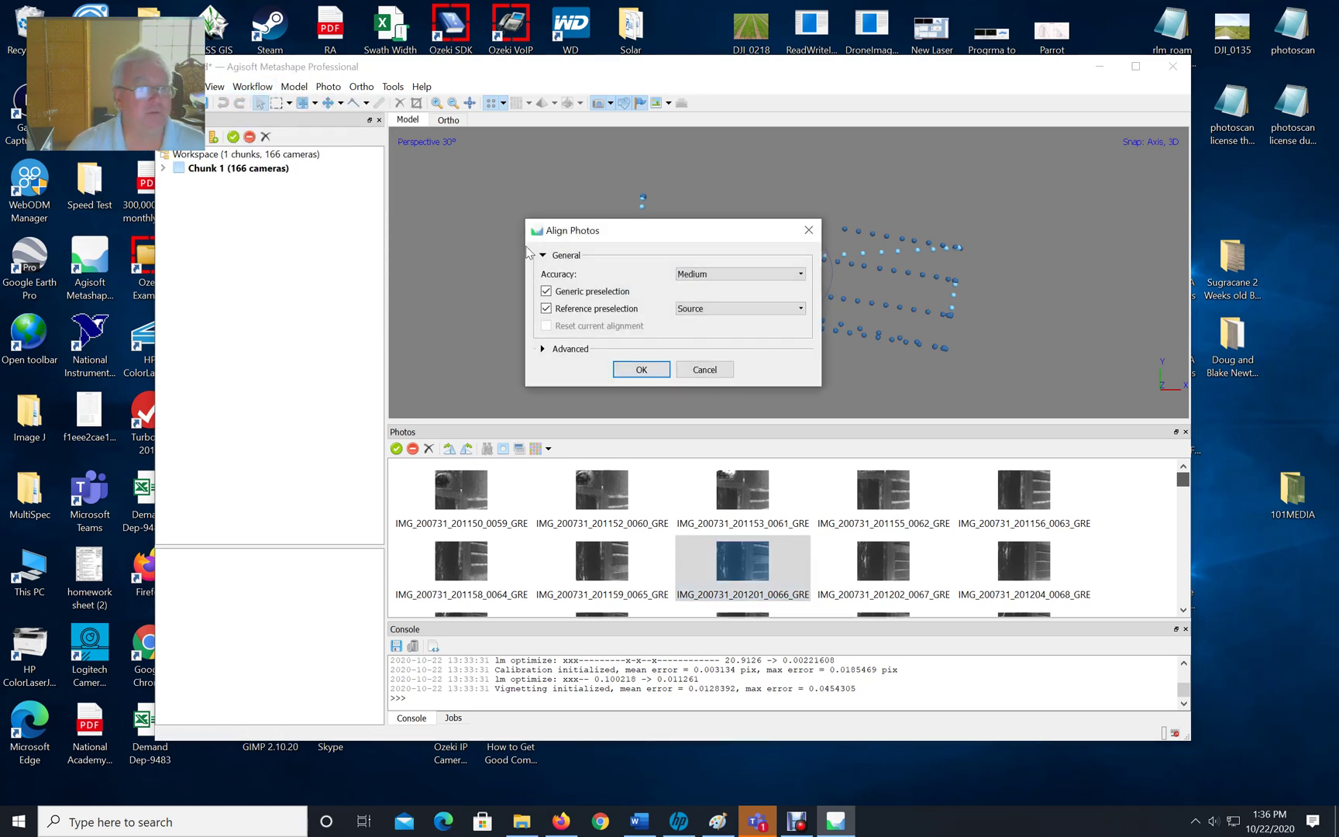
{"action": "left_click", "coordinate": [642, 370]}
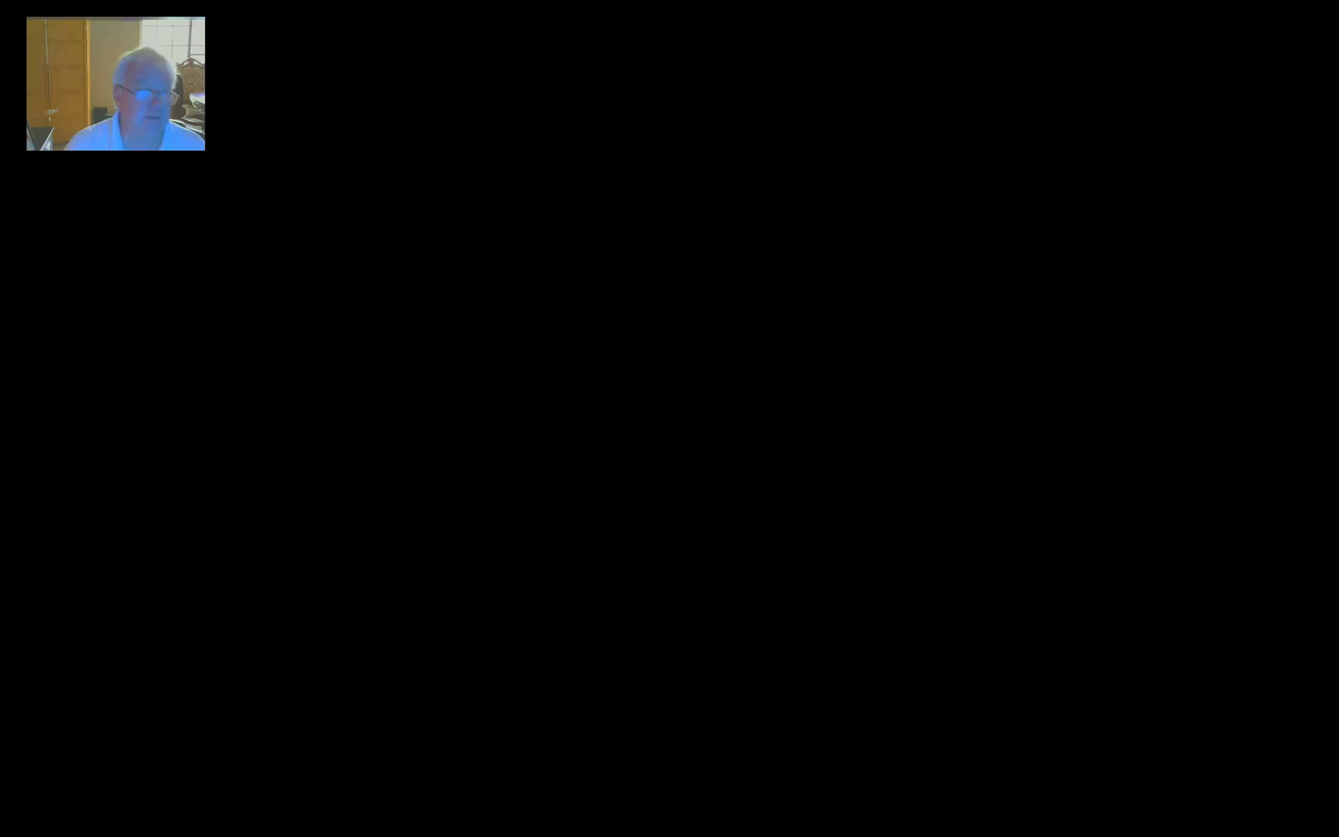
Step: Switch to Task Manager to check the computer's performance during photo alignment, and return to Metashape
{"action": "left_click", "coordinate": [628, 422]}
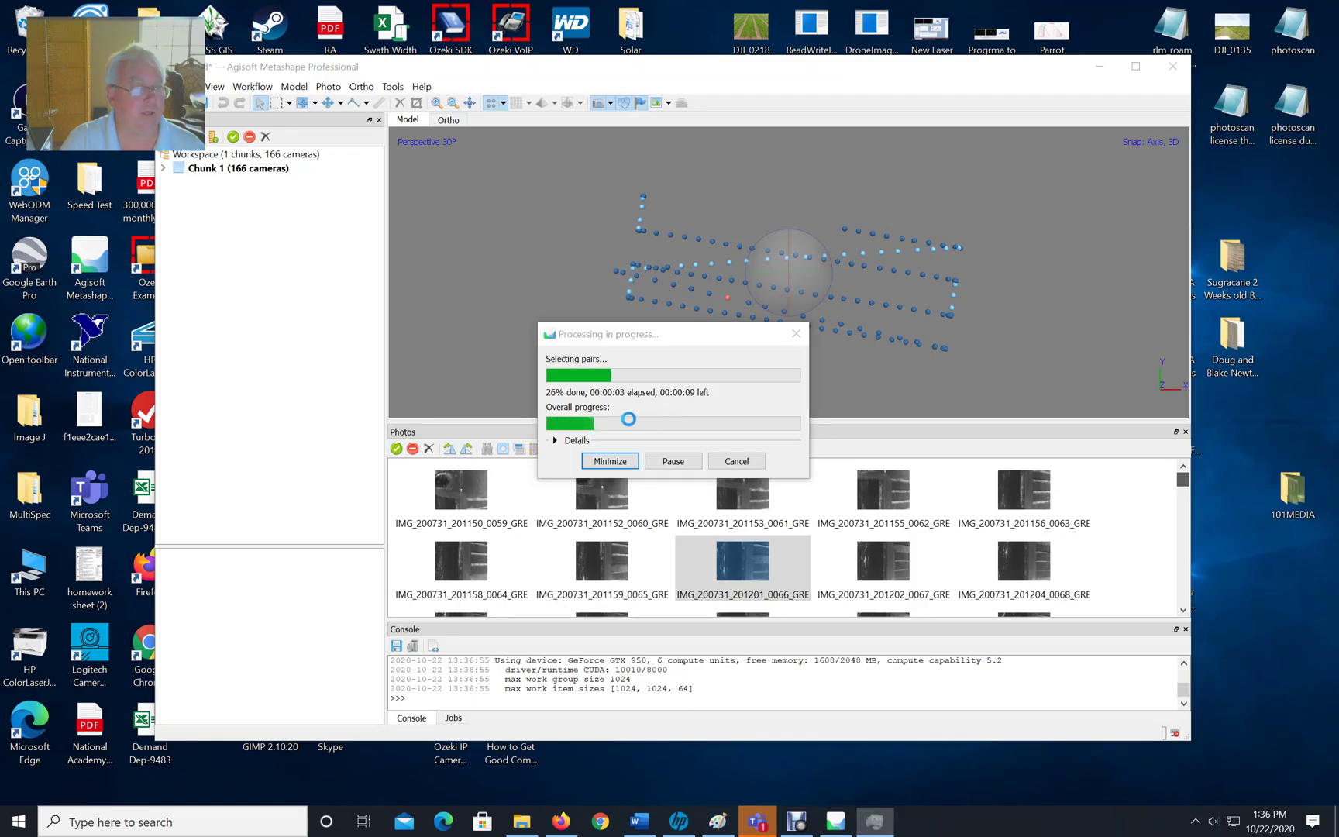
{"action": "left_click", "coordinate": [93, 176]}
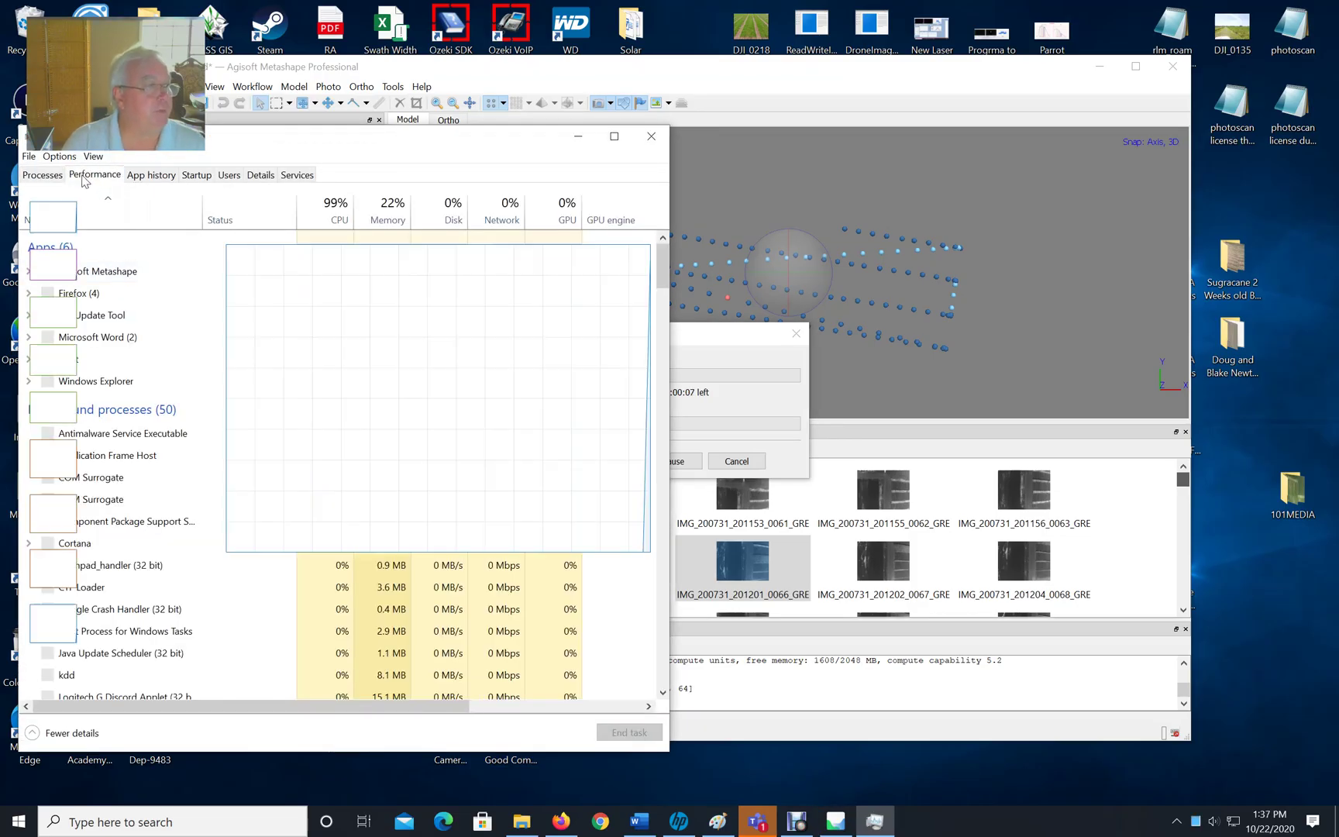
{"action": "left_click", "coordinate": [551, 80]}
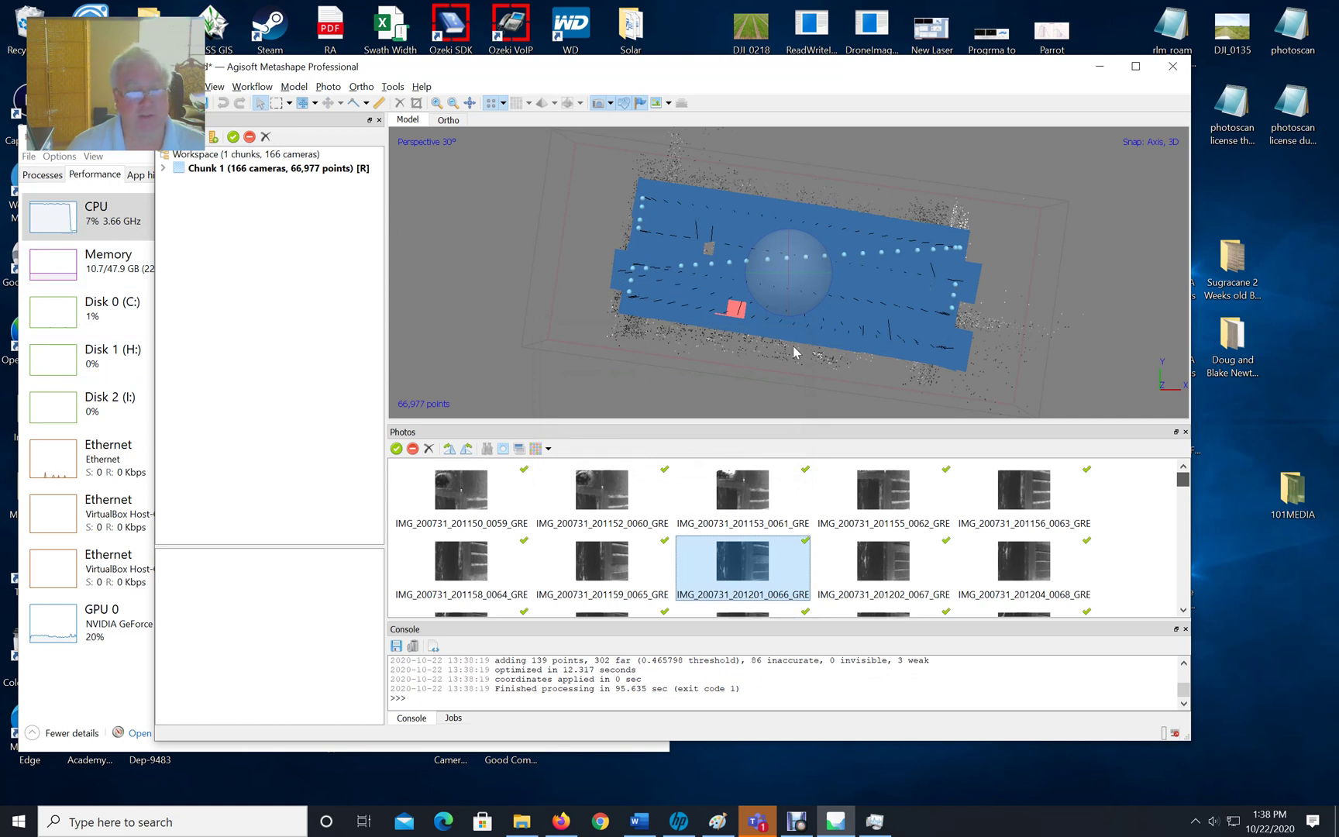
Step: Build the dense cloud from the aligned photos at Medium quality
{"action": "left_click_drag", "start_coordinate": [769, 364], "coordinate": [721, 362]}
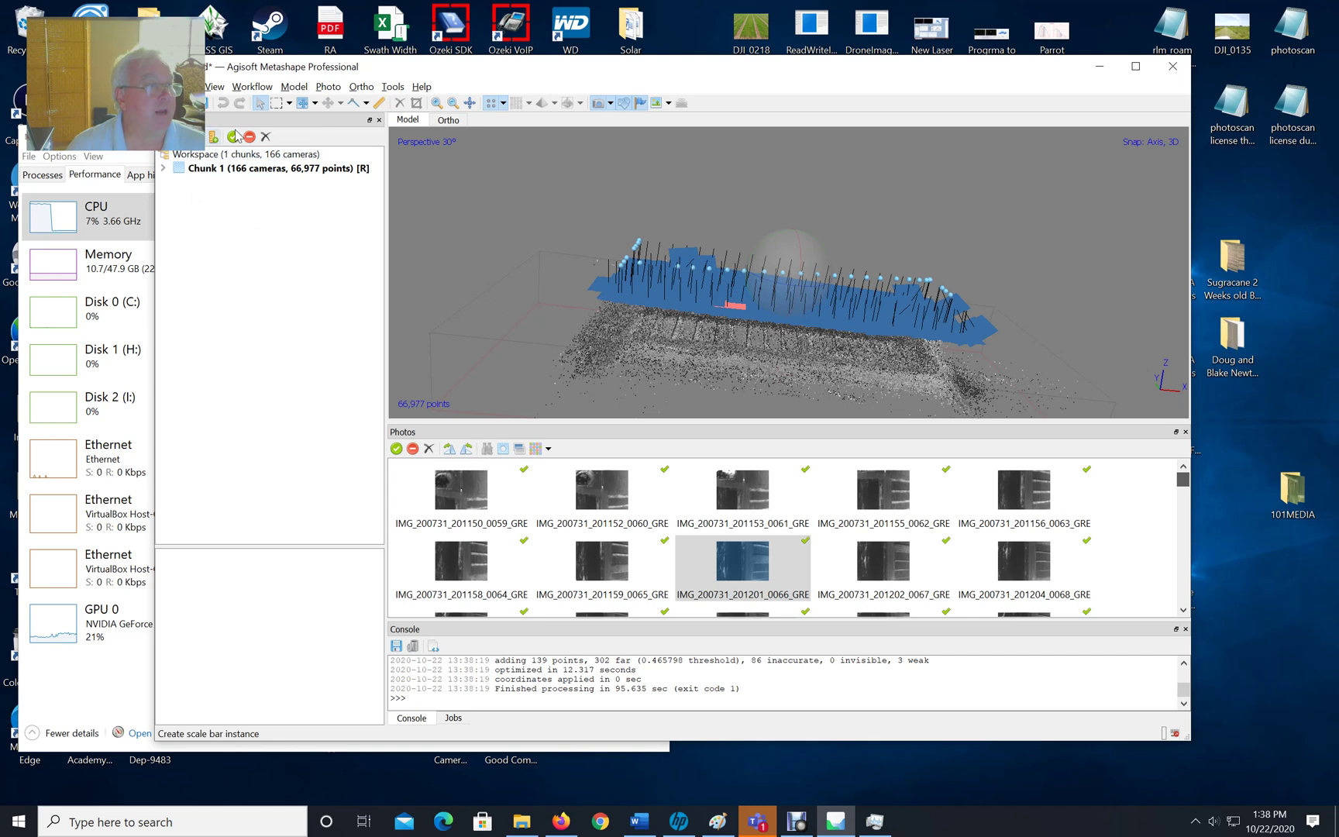
{"action": "left_click", "coordinate": [251, 87]}
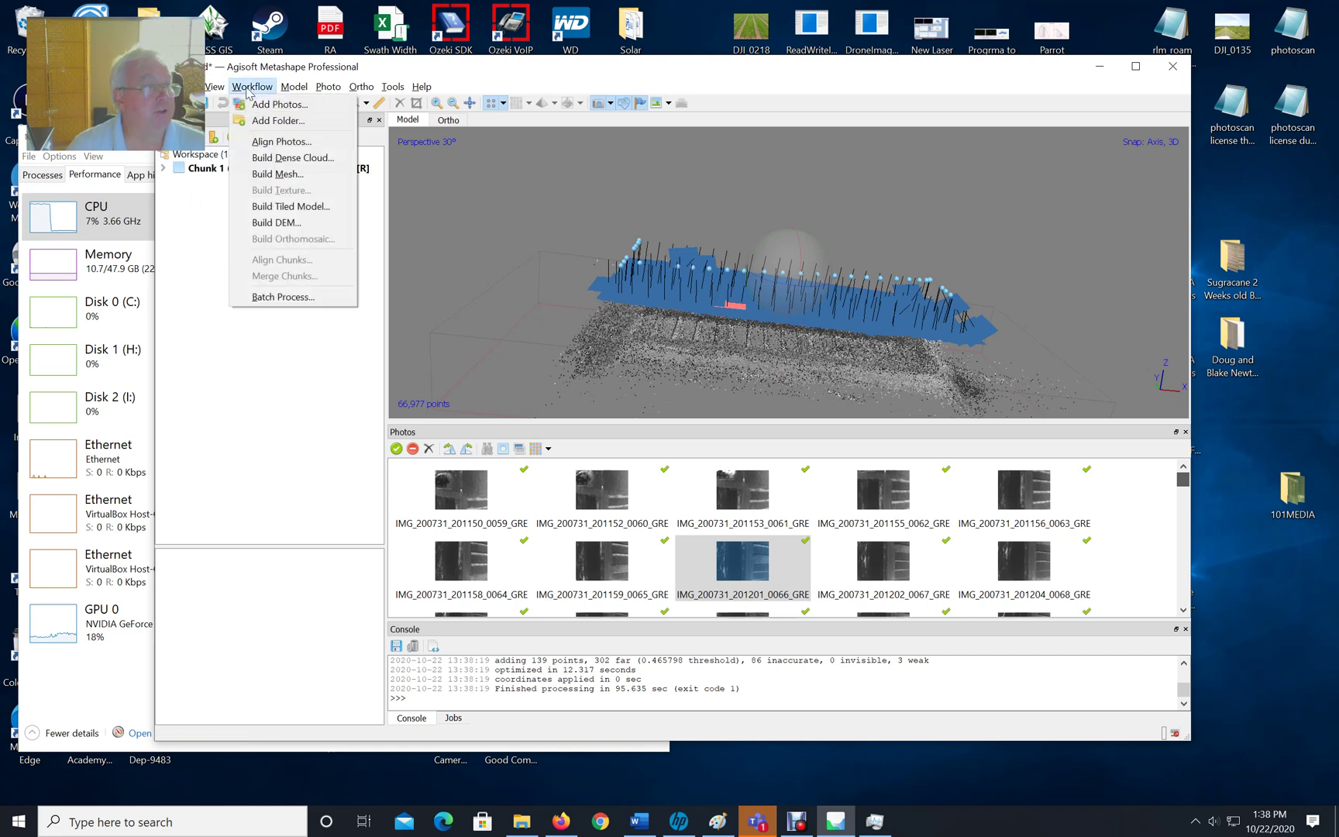
{"action": "left_click", "coordinate": [267, 155]}
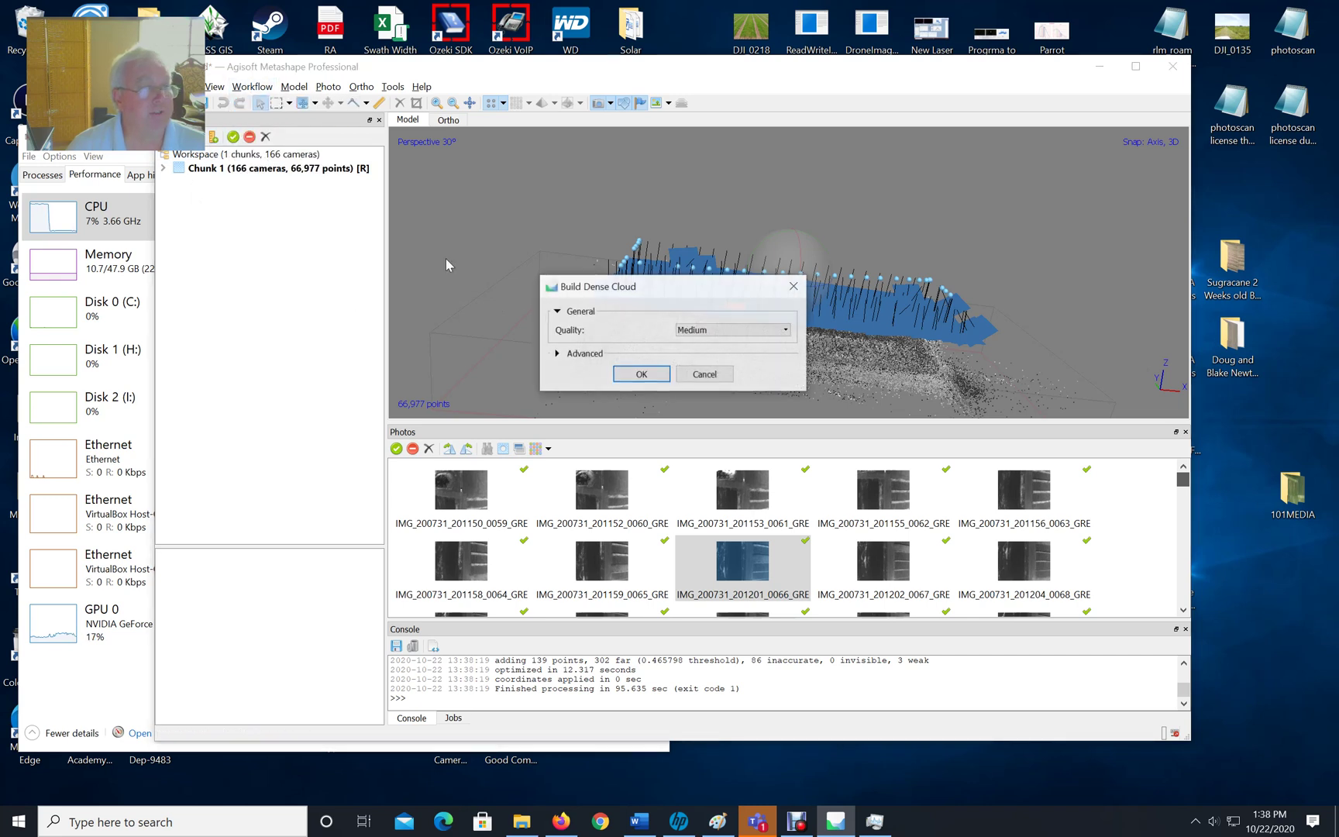
{"action": "left_click", "coordinate": [642, 376]}
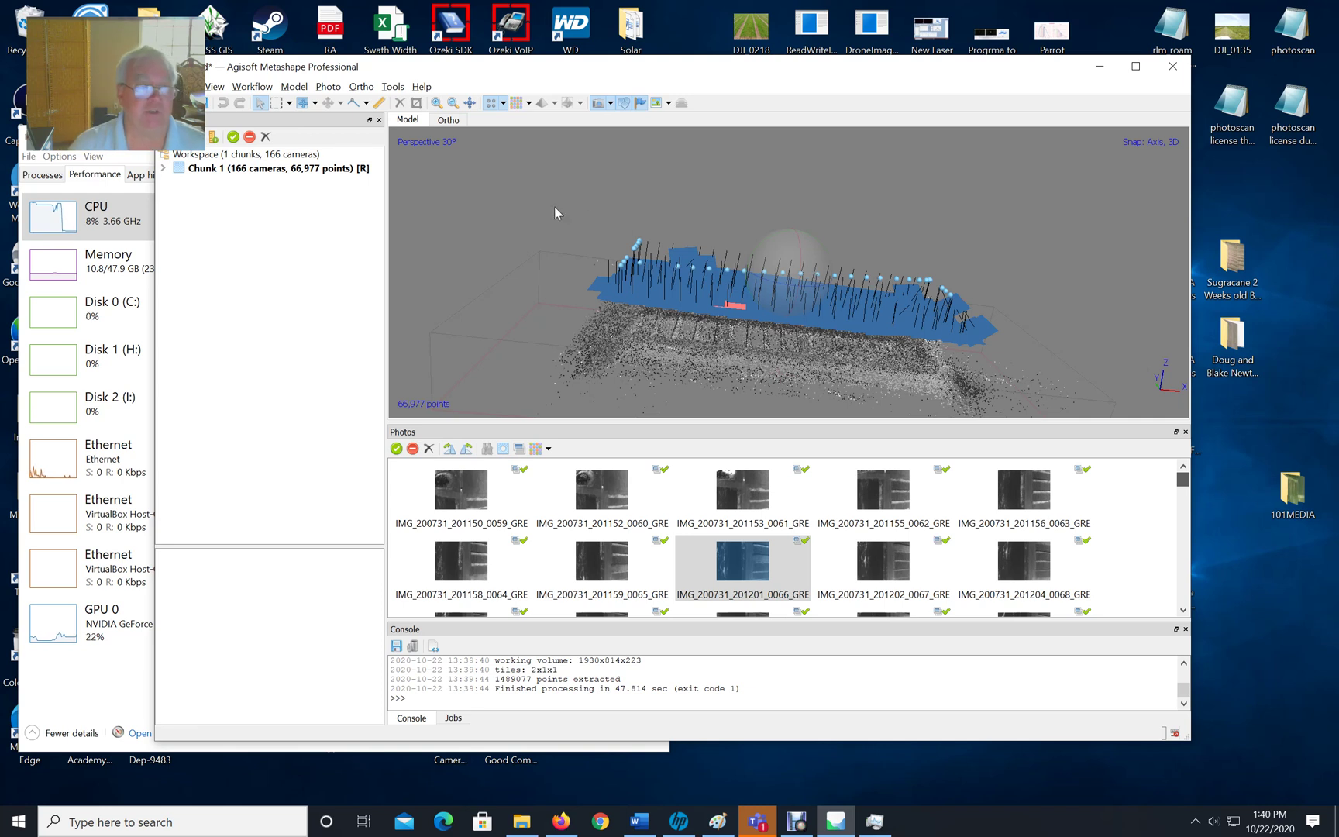
Step: Build the mesh for Chunk 1 with the preset options
{"action": "left_click", "coordinate": [254, 87]}
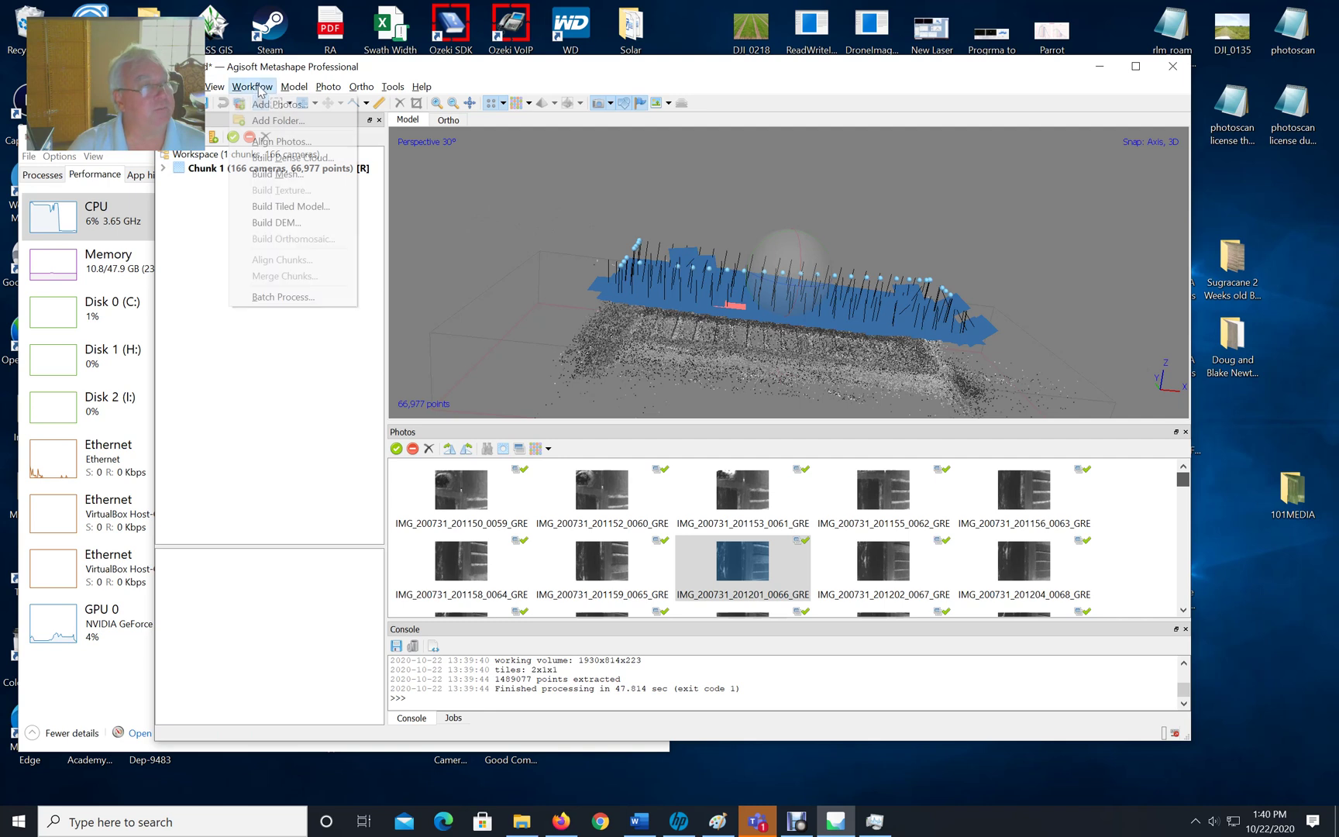
{"action": "left_click", "coordinate": [277, 174]}
{"action": "left_click", "coordinate": [646, 361]}
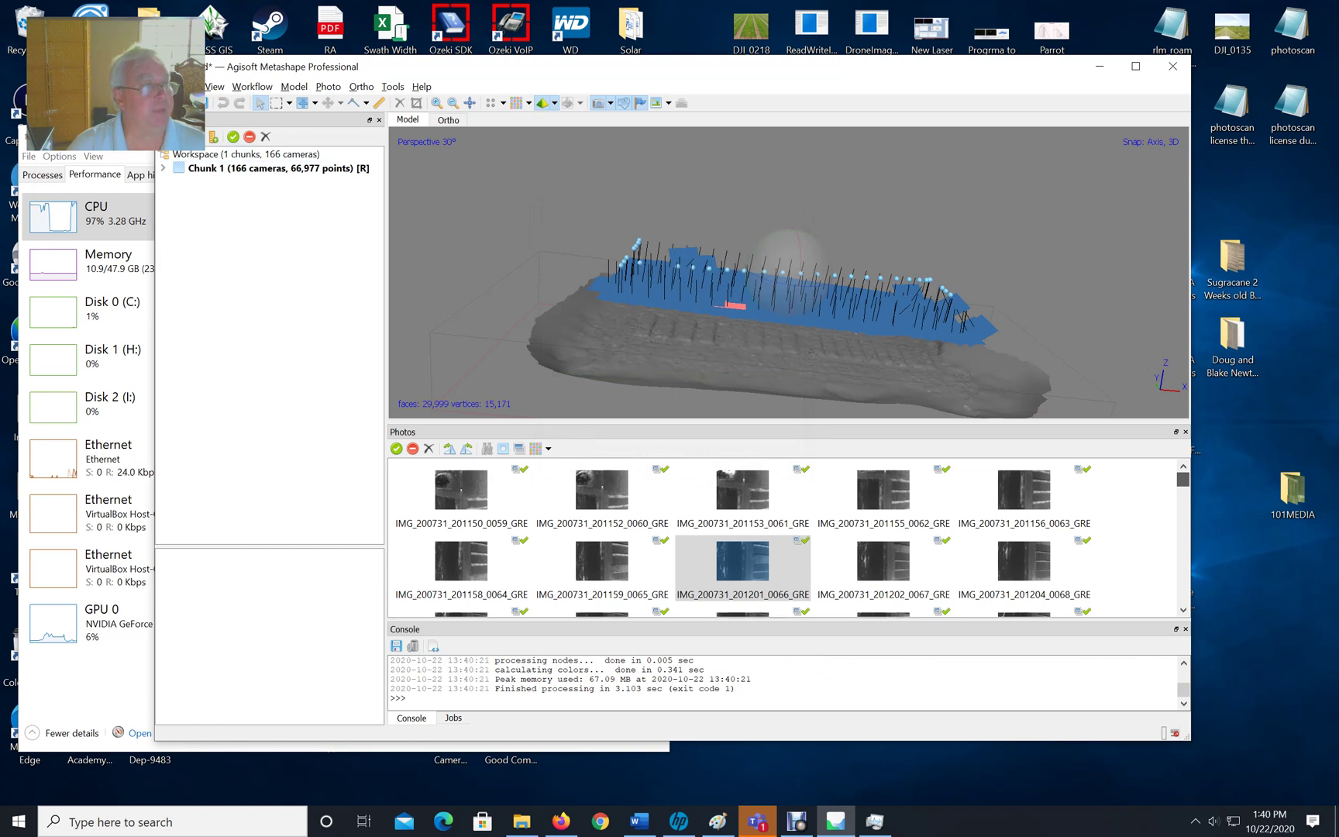
Step: Try to build the orthomosaic from the mesh in the still unsaved project using the WGS 84 (EPSG::4326) projection
{"action": "left_click", "coordinate": [167, 87]}
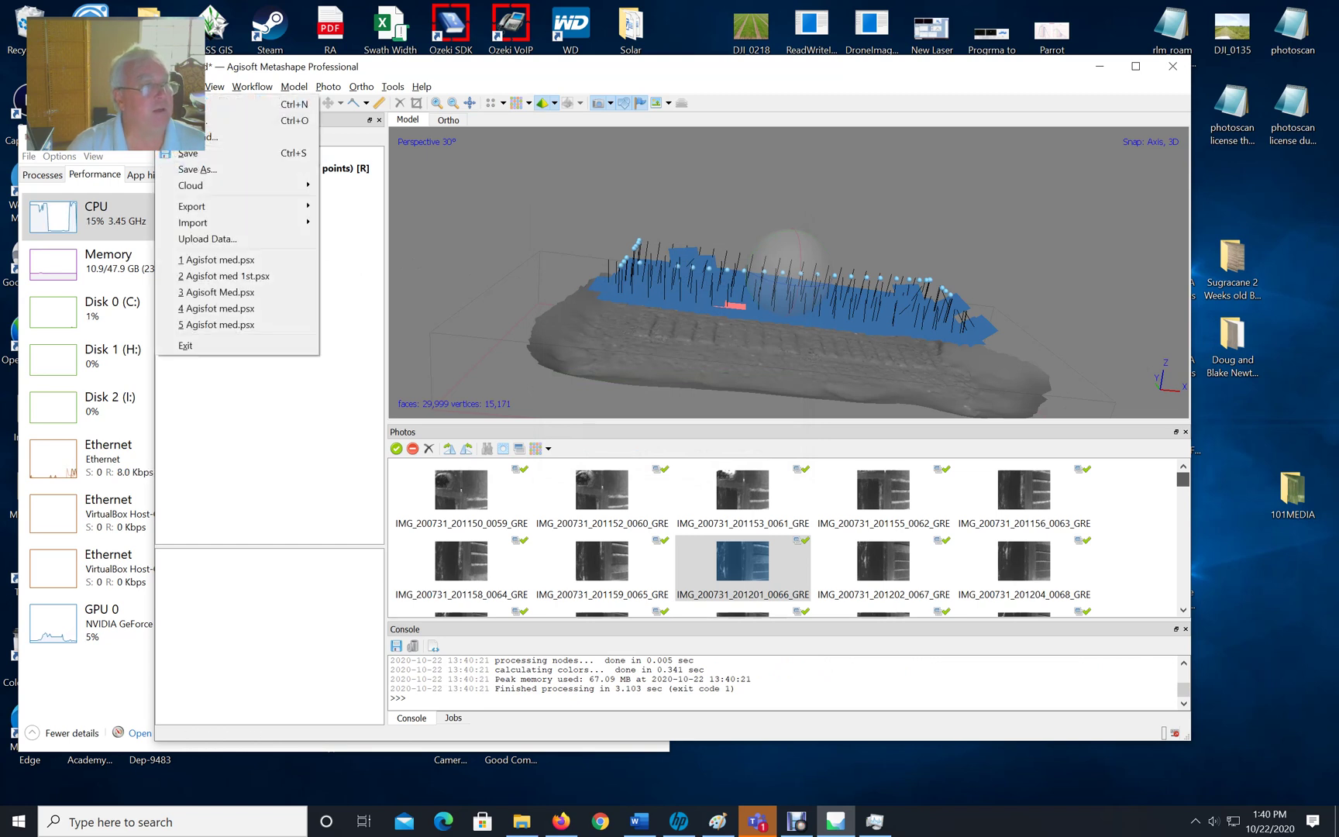
{"action": "left_click", "coordinate": [252, 86]}
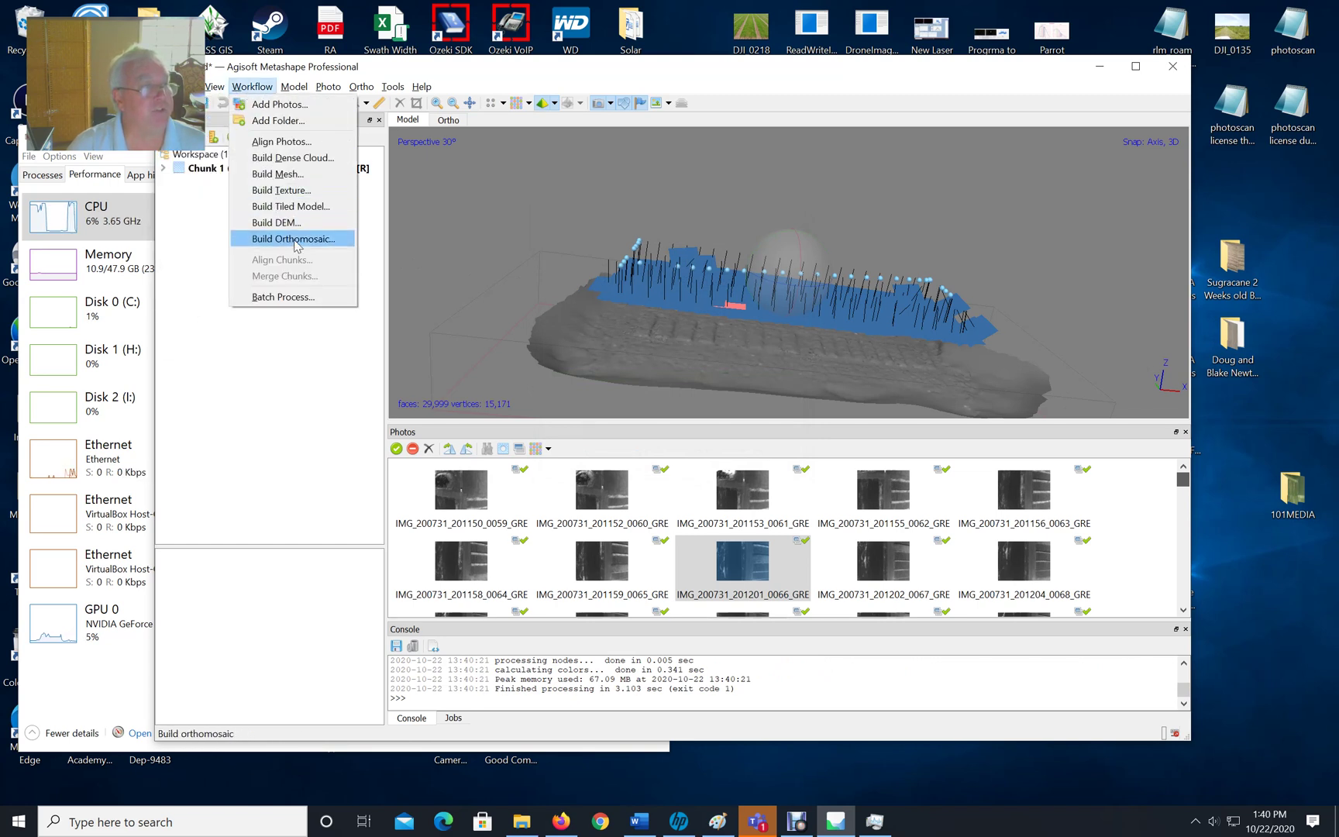
{"action": "left_click", "coordinate": [295, 240]}
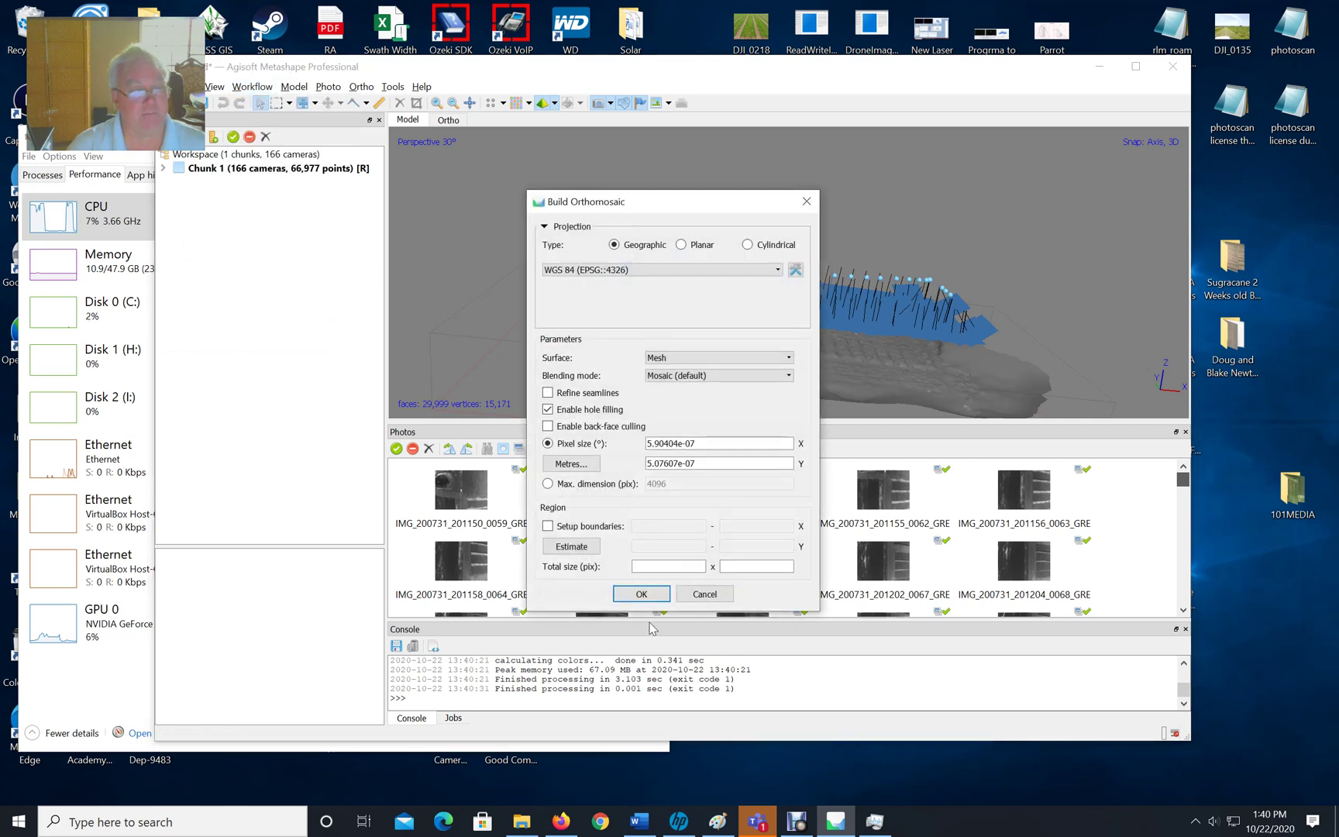
{"action": "left_click", "coordinate": [641, 594]}
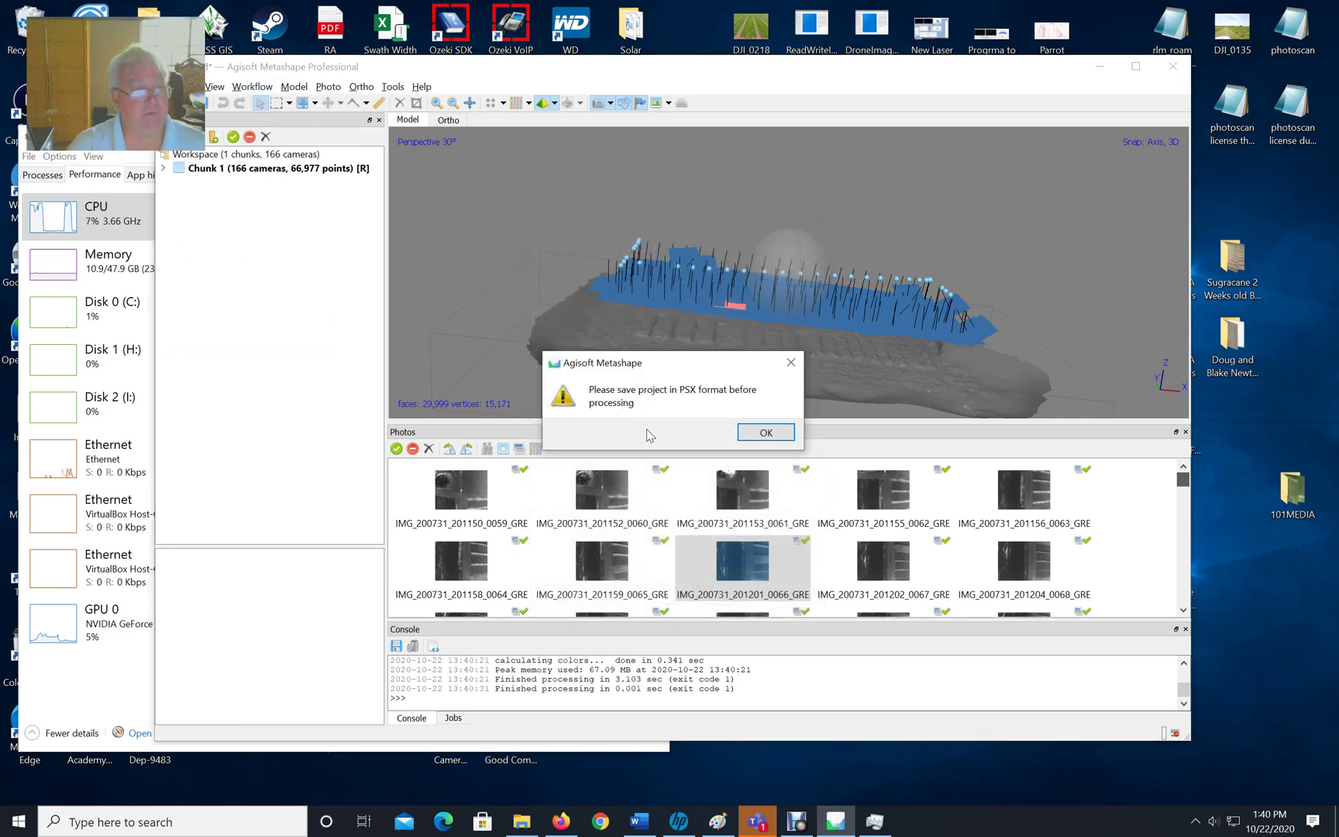
{"action": "left_click", "coordinate": [764, 433]}
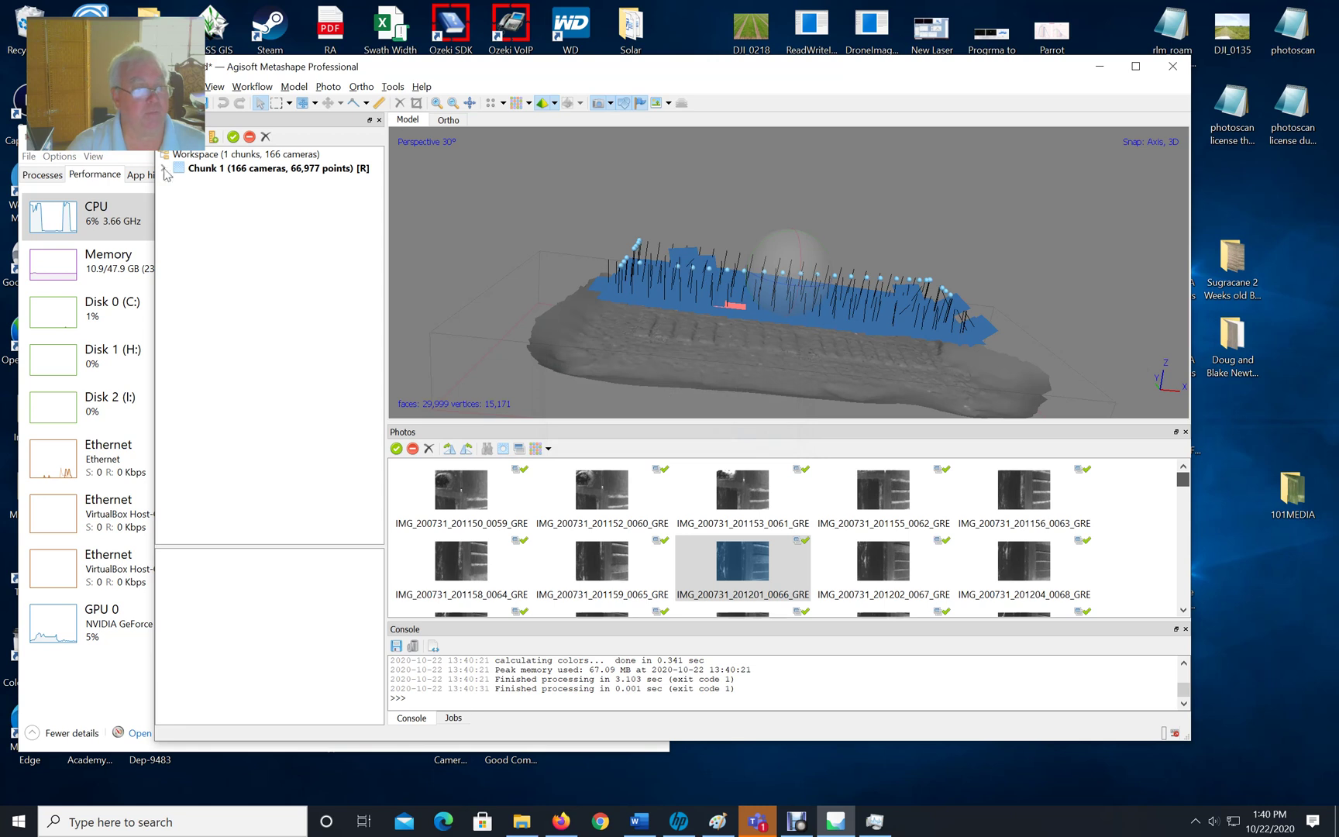
Step: Save the project as a Metashape PSX file named "Agisfot Med" in the Desktop folder 0025
{"action": "left_click", "coordinate": [169, 86]}
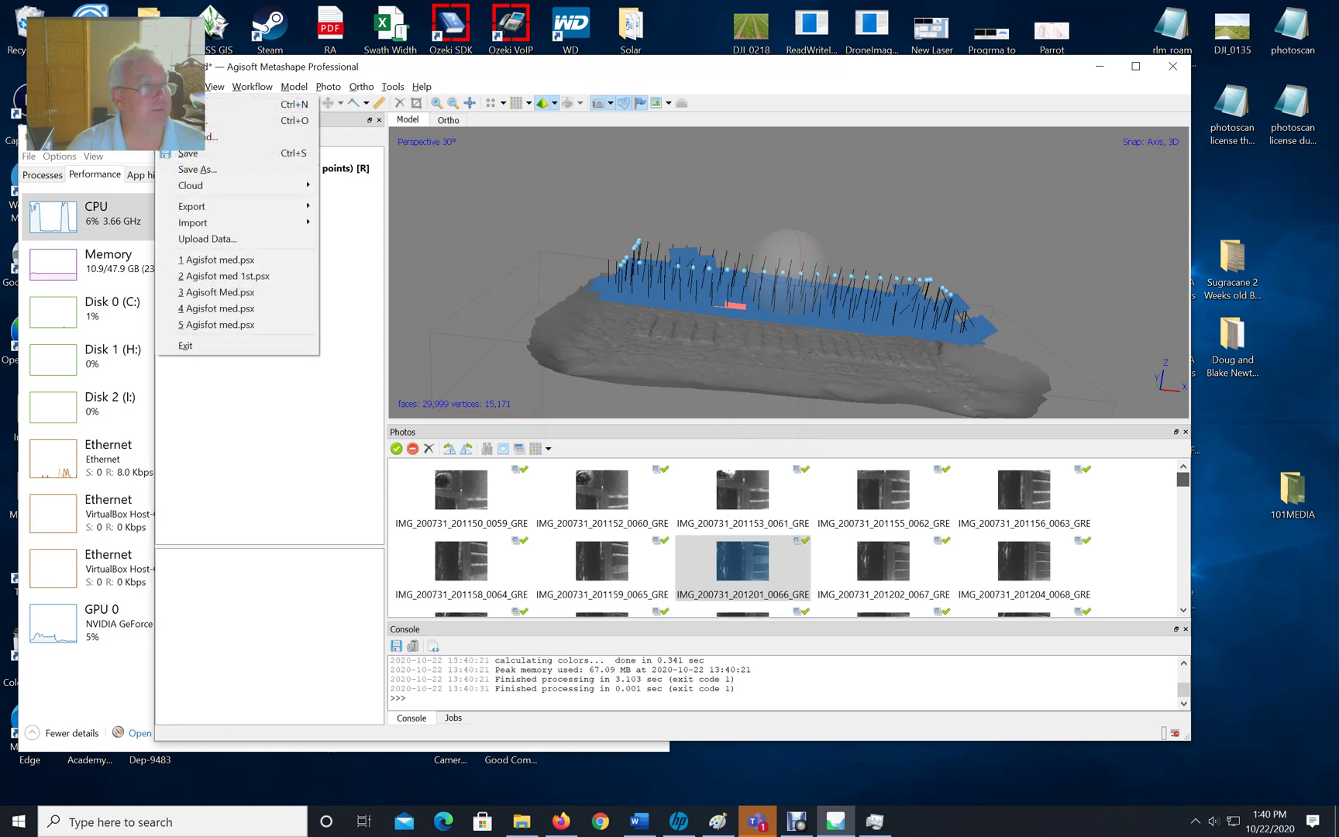
{"action": "left_click", "coordinate": [189, 155]}
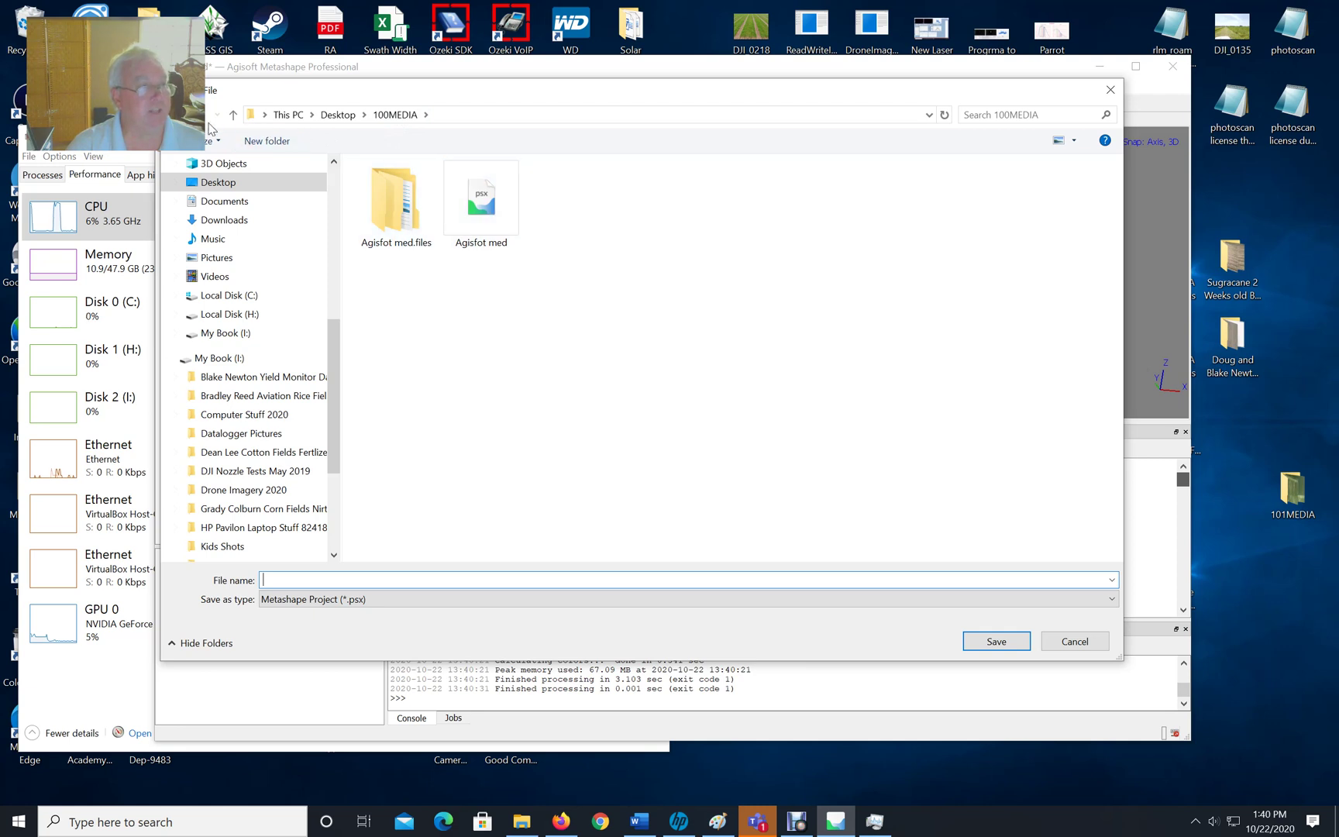
{"action": "left_click", "coordinate": [233, 114]}
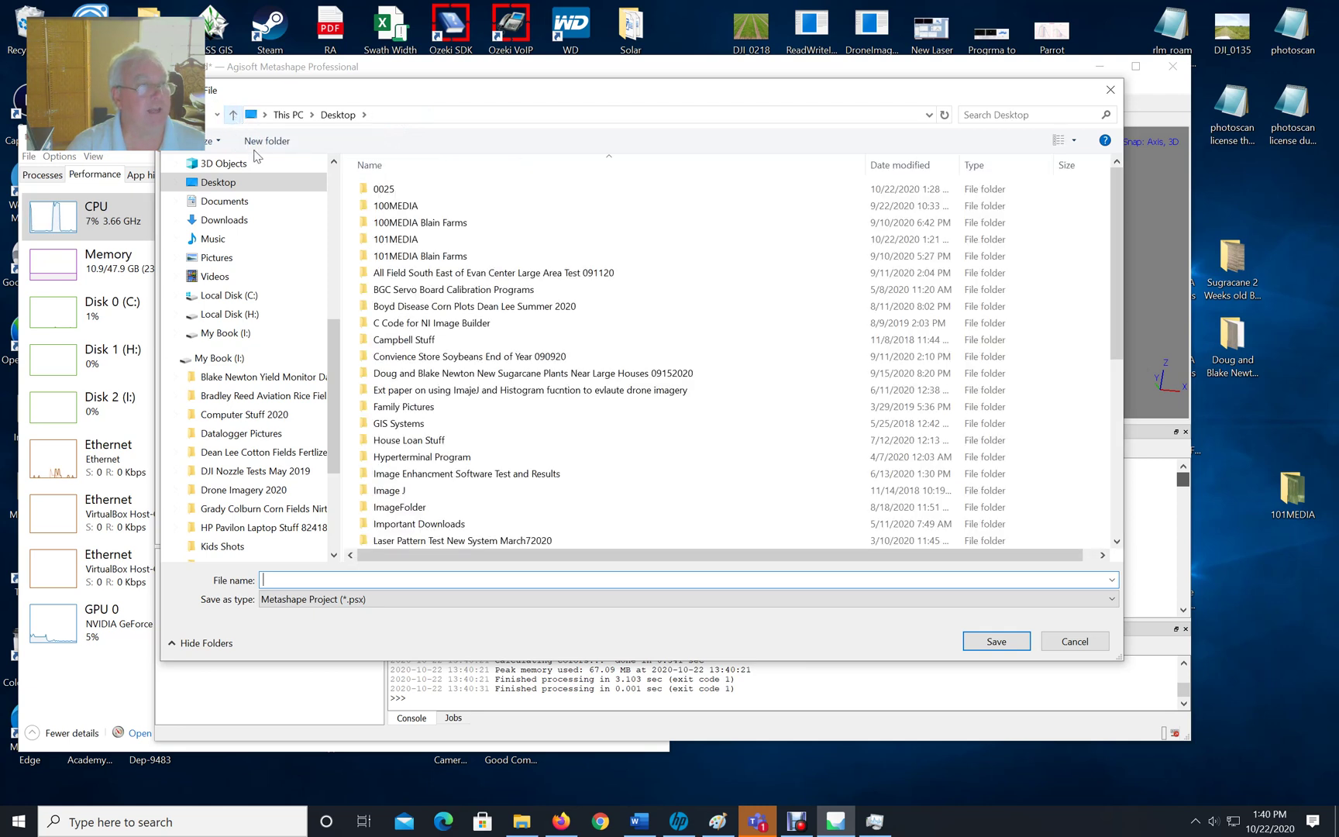
{"action": "double_click", "coordinate": [385, 191]}
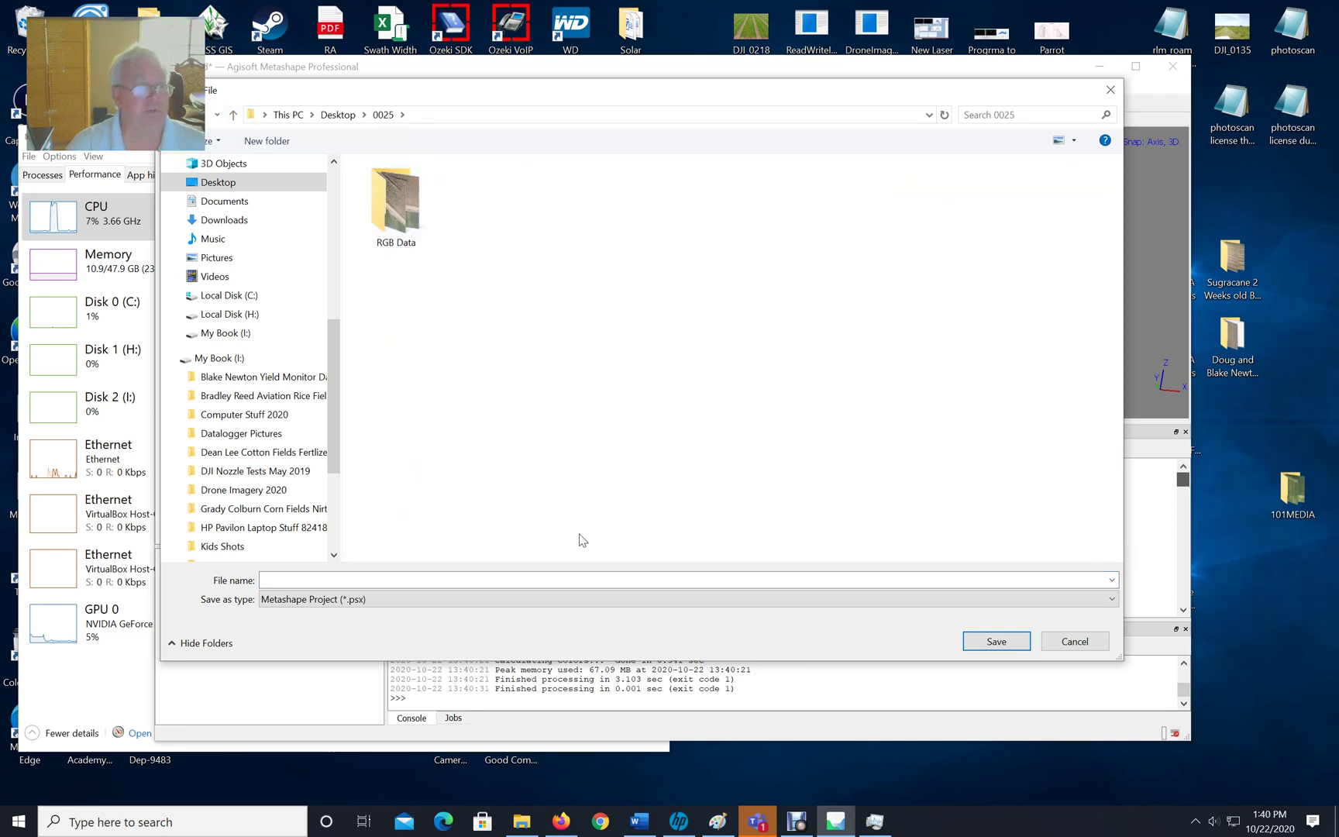
{"action": "left_click", "coordinate": [478, 580]}
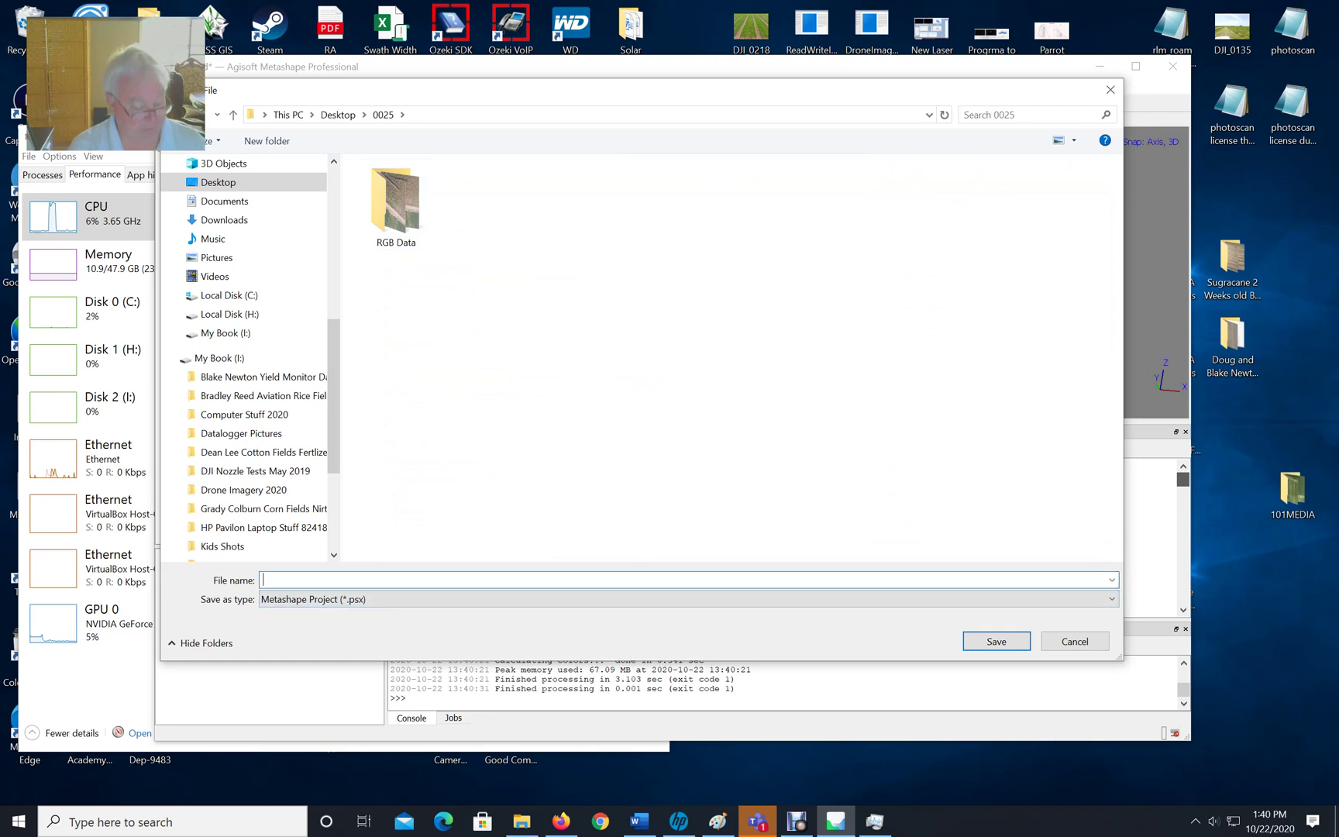
{"action": "type", "text": "Agisfot "}
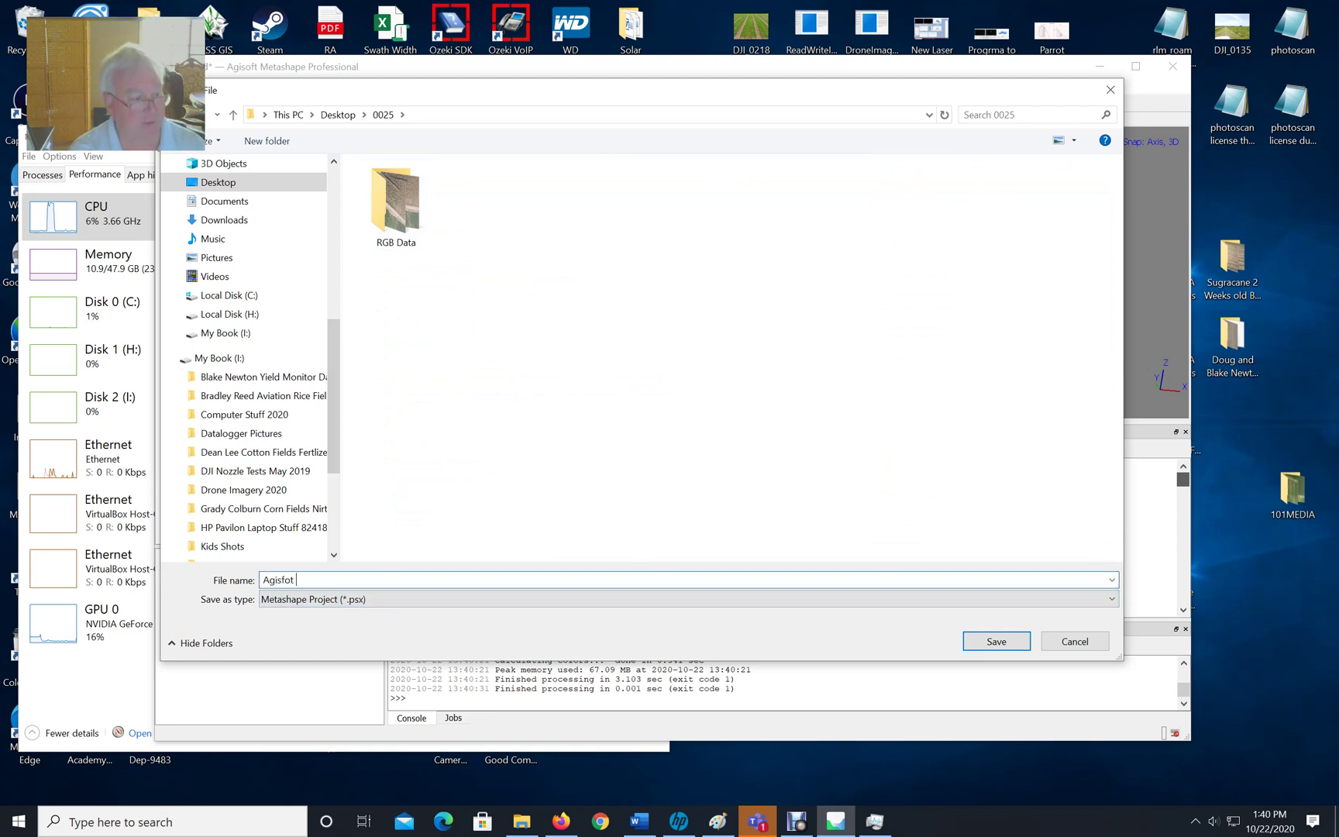
{"action": "type", "text": "Med"}
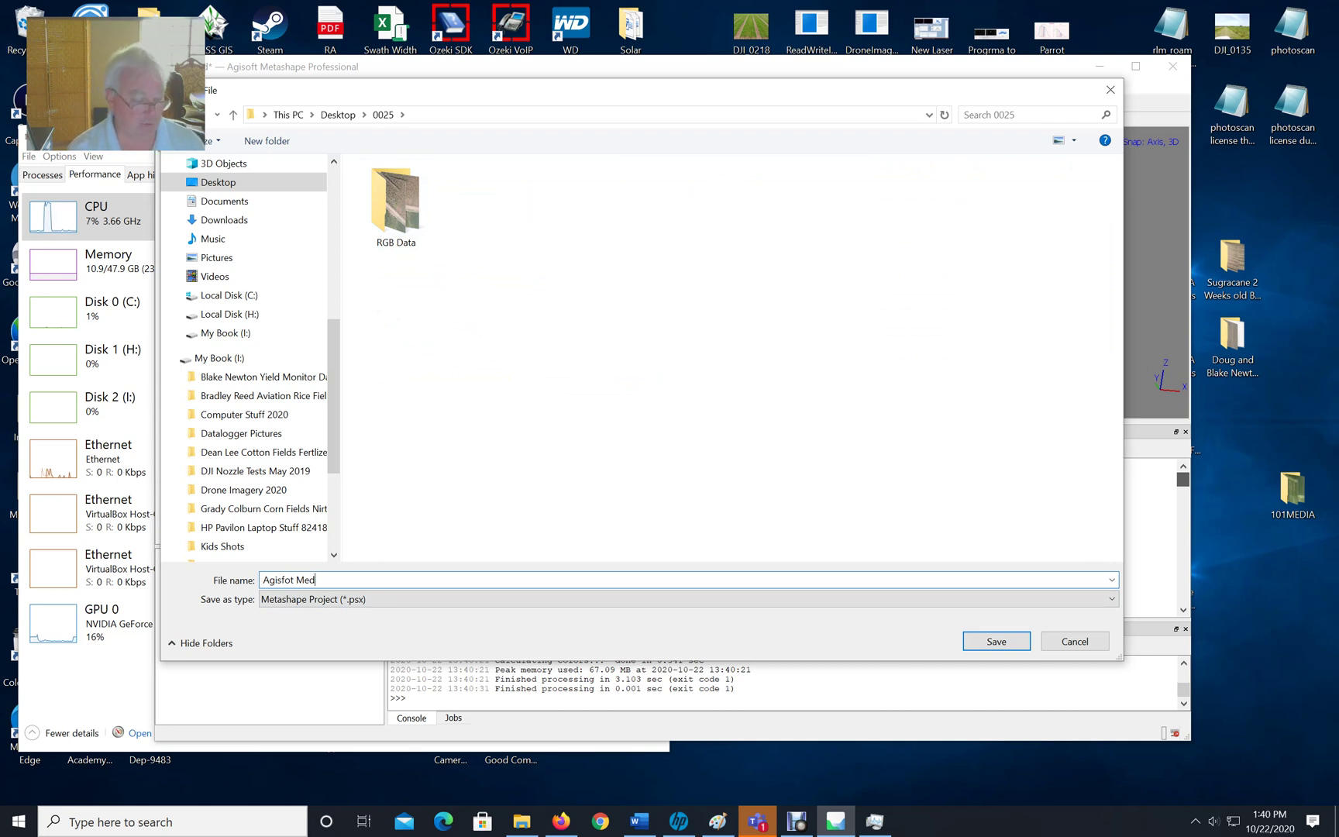
{"action": "key", "text": "Return"}
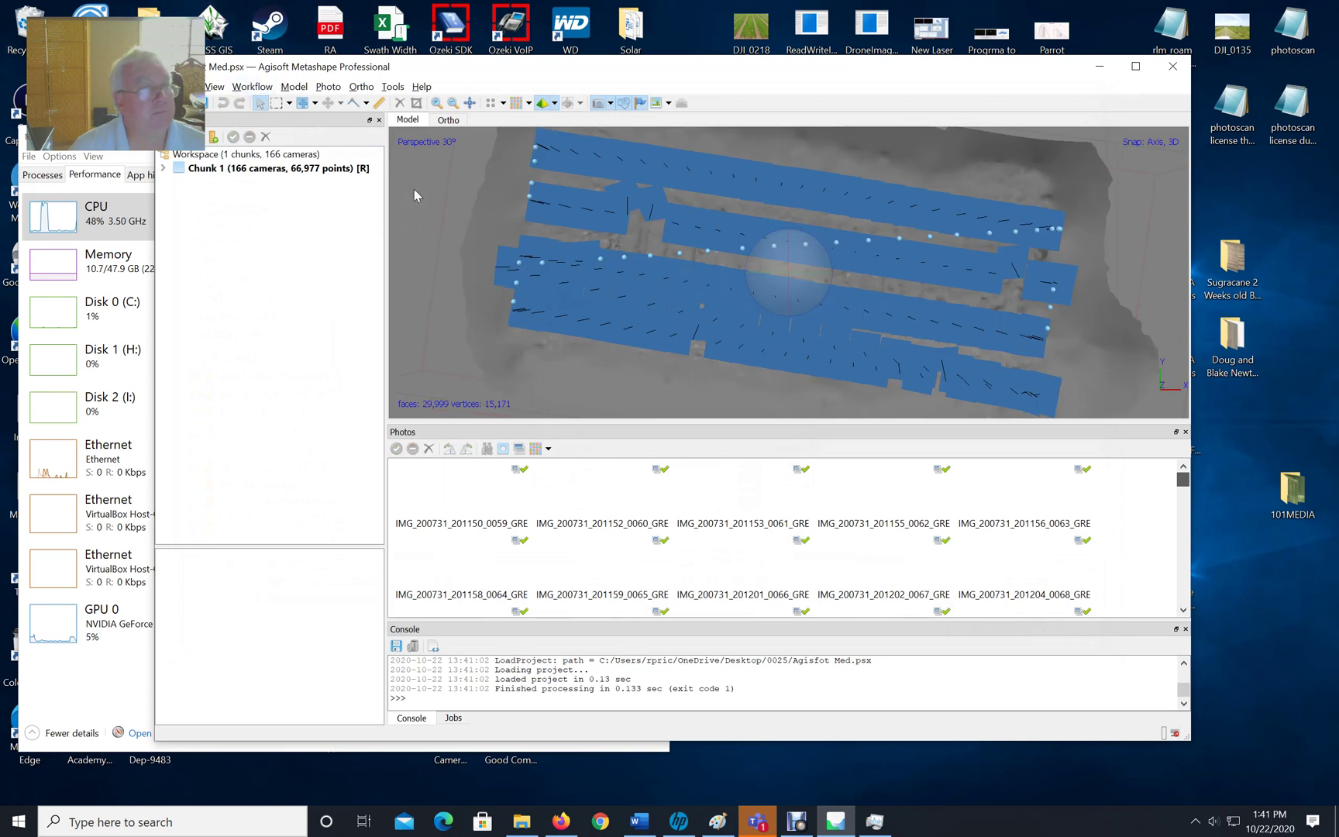
Step: Build the orthomosaic on the Mesh surface in geographic WGS 84 (EPSG::4326), with Mosaic blending and hole filling enabled
{"action": "left_click_drag", "start_coordinate": [756, 335], "coordinate": [633, 221]}
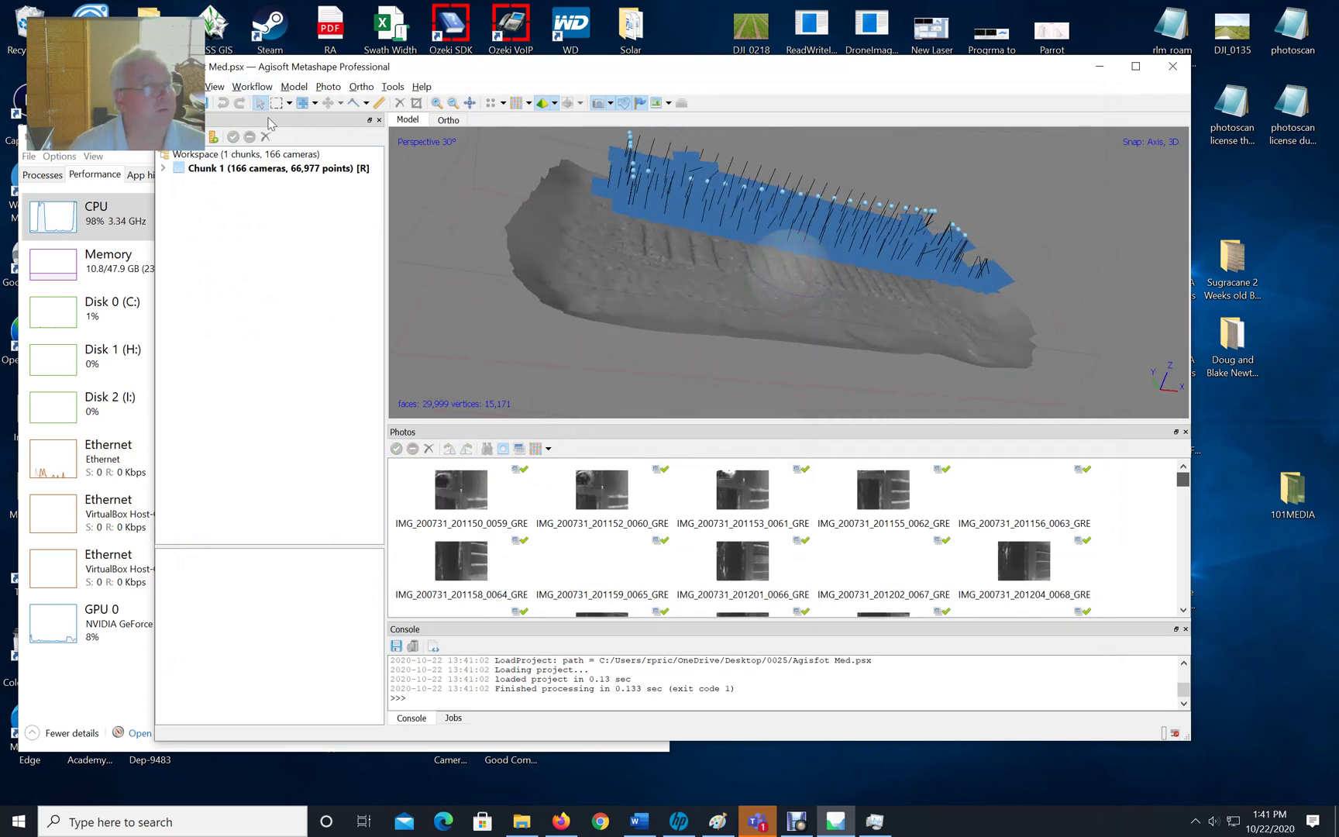
{"action": "left_click", "coordinate": [249, 87]}
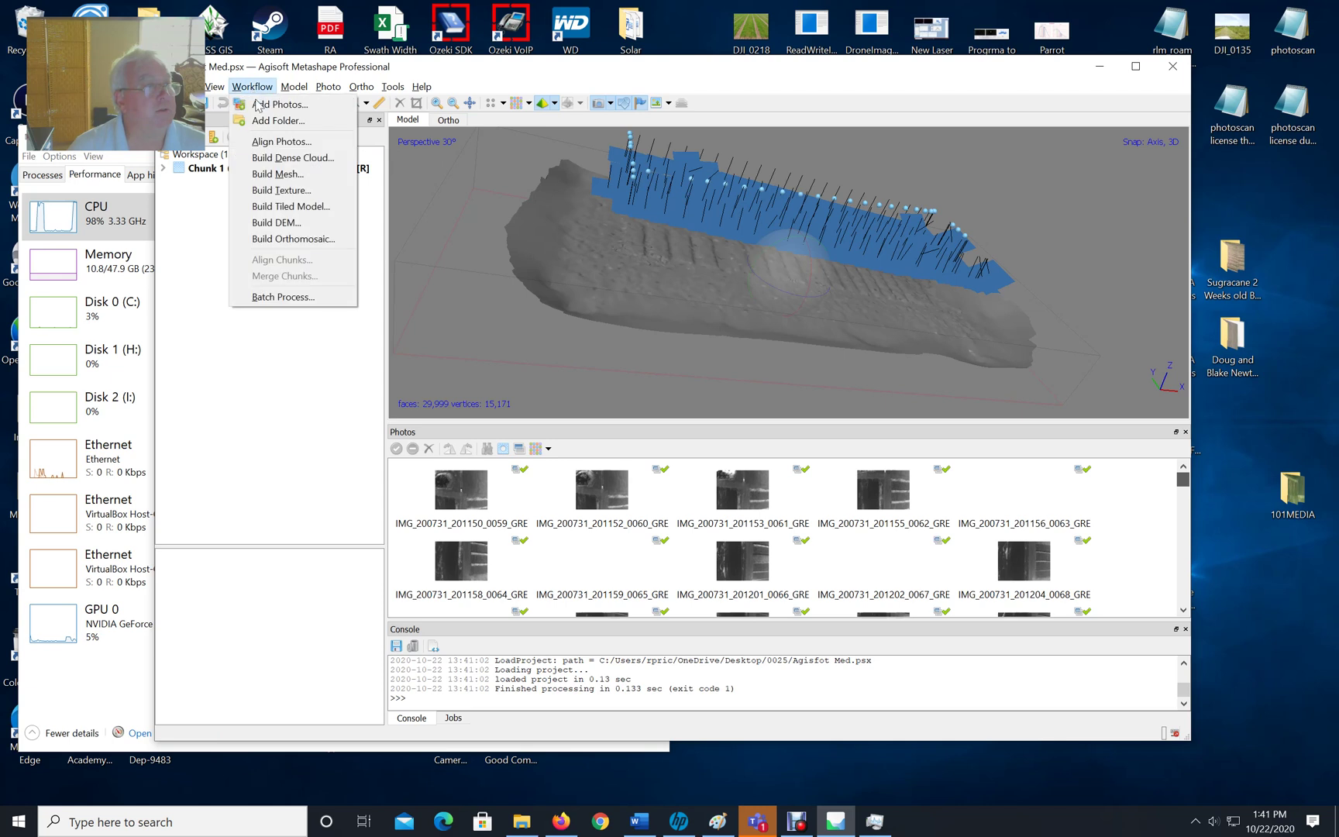
{"action": "left_click", "coordinate": [295, 241]}
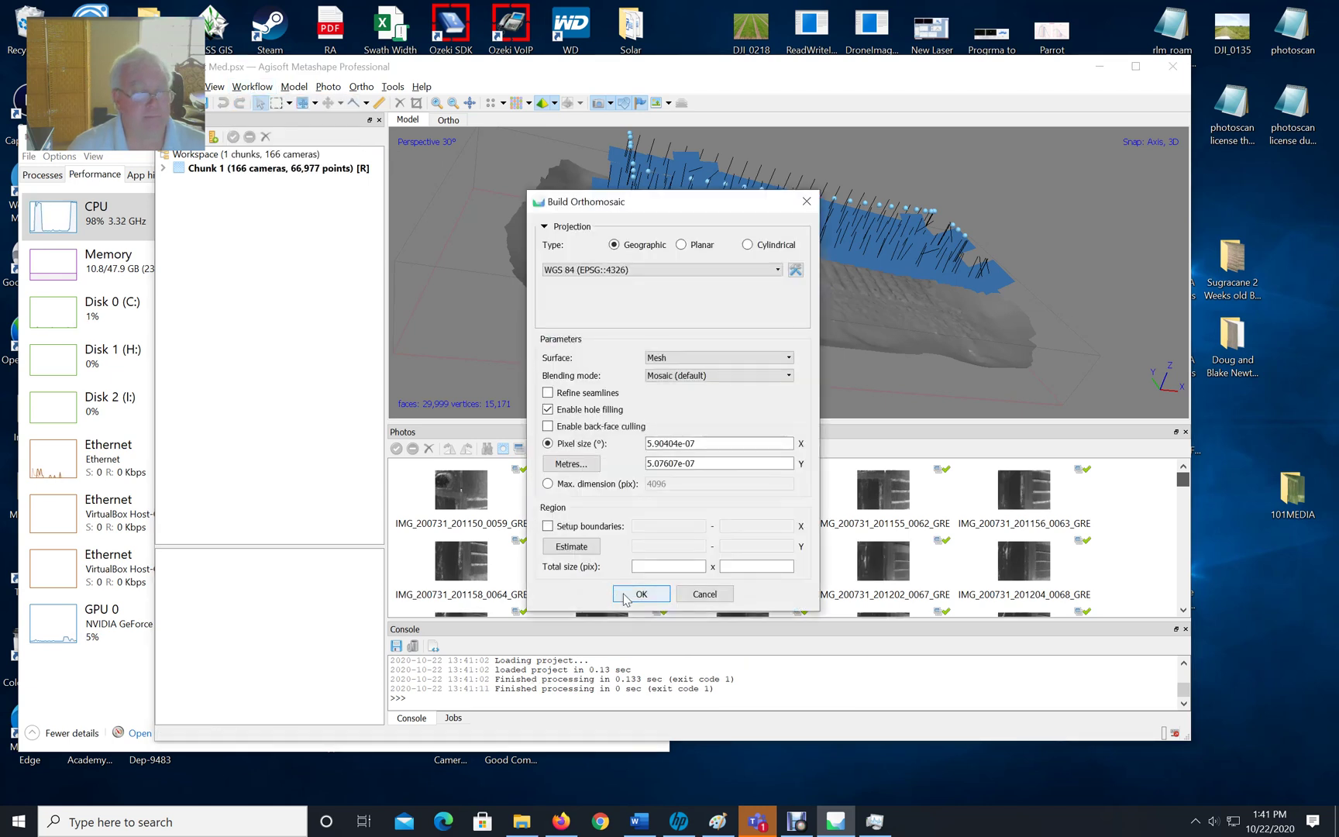
{"action": "left_click", "coordinate": [620, 594]}
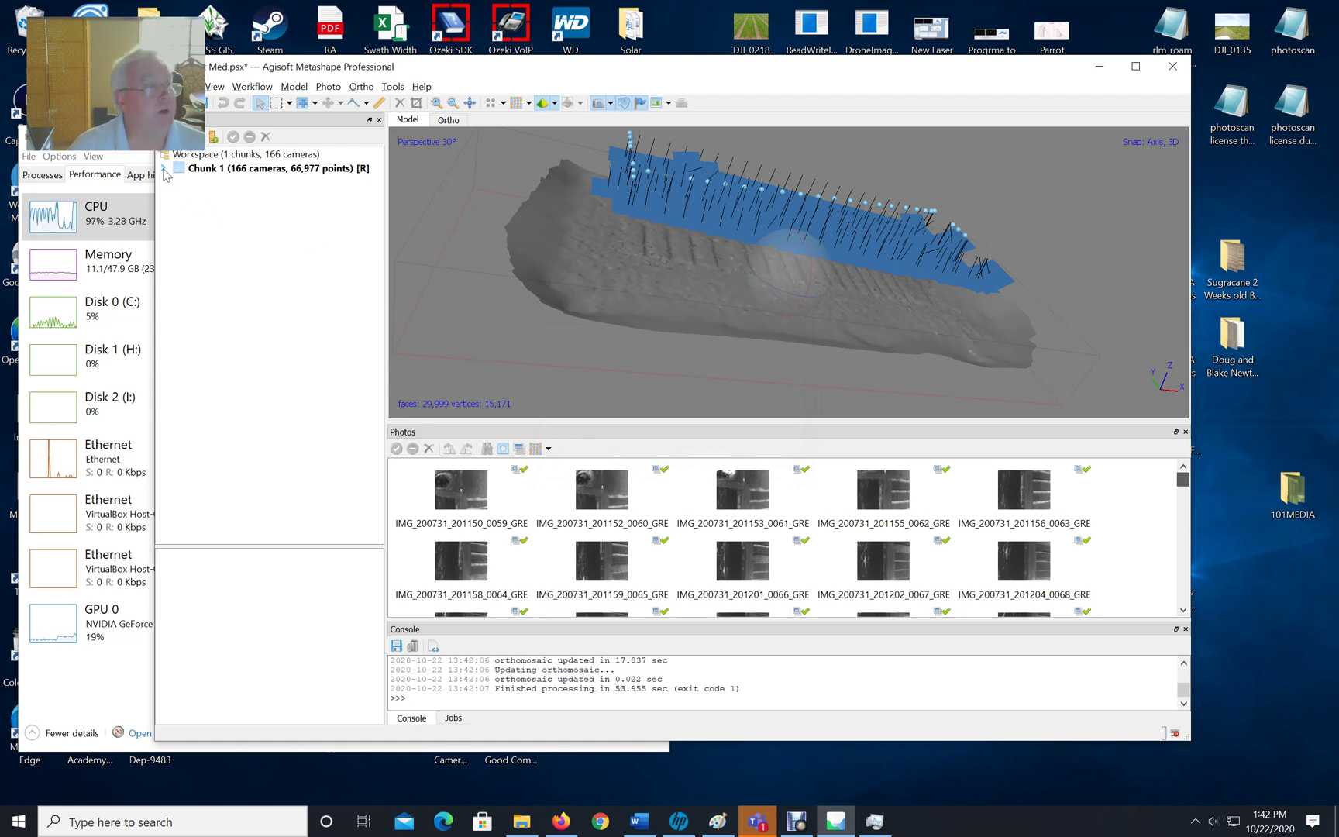
Step: Display Chunk 1's orthomosaic and examine the field plots up close
{"action": "left_click", "coordinate": [163, 169]}
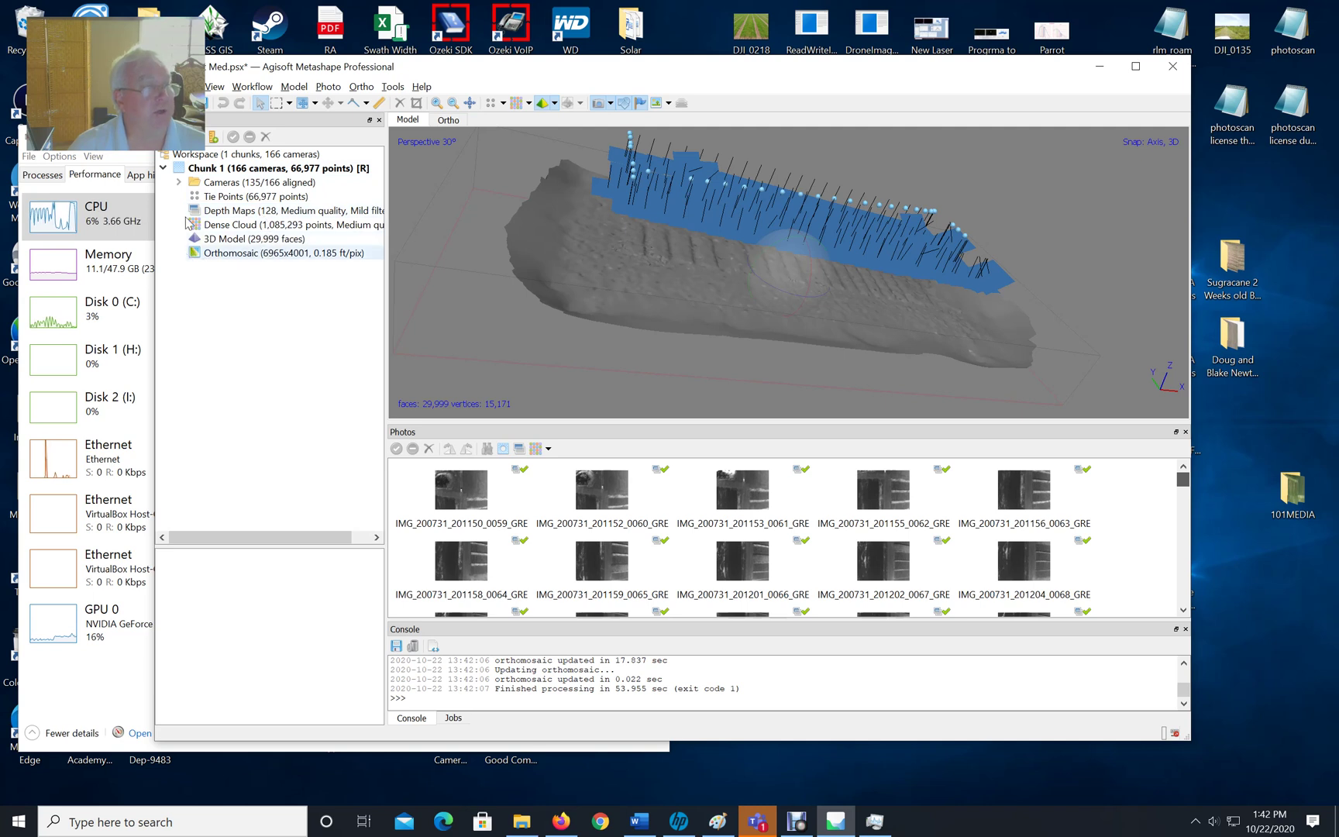
{"action": "double_click", "coordinate": [257, 255]}
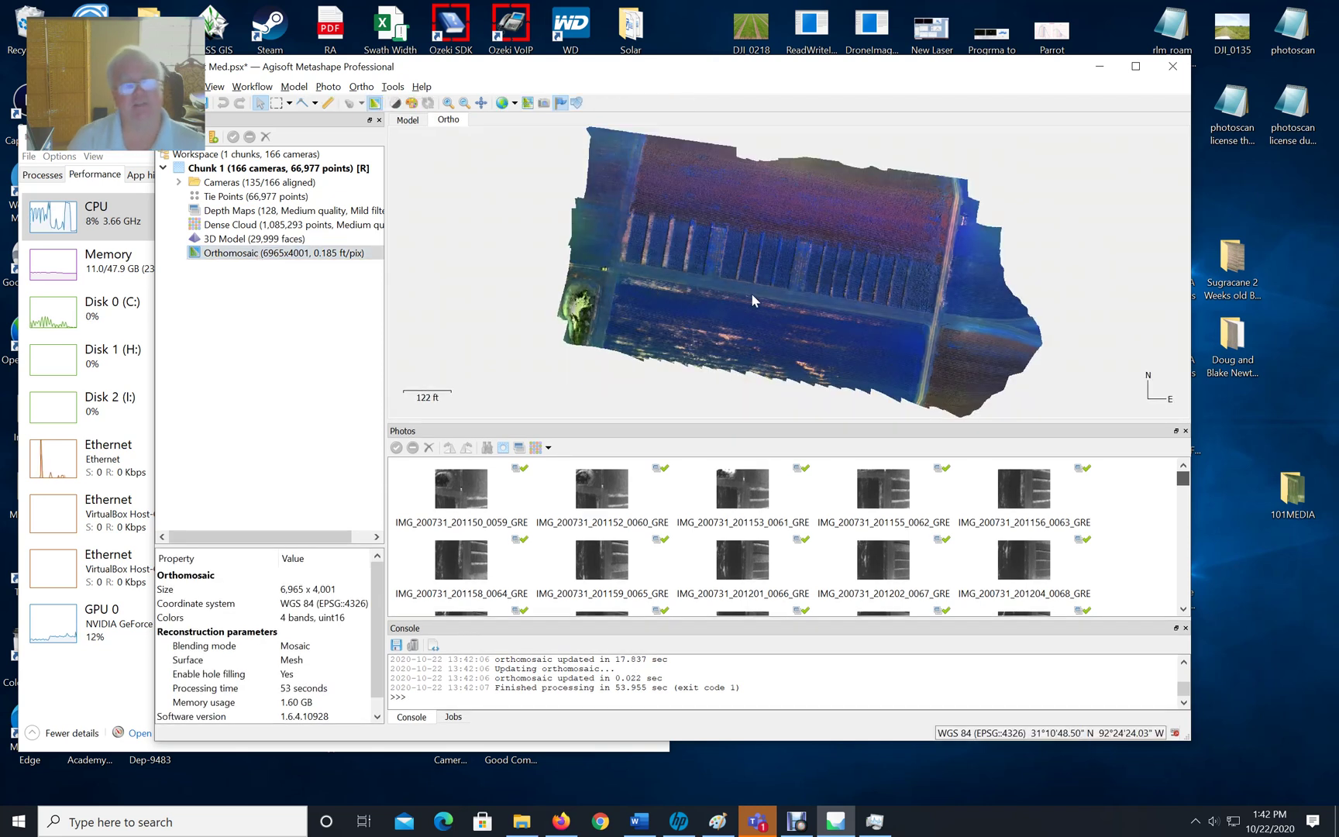
{"action": "scroll", "coordinate": [753, 297], "scroll_direction": "up", "scroll_amount": 2}
{"action": "scroll", "coordinate": [757, 306], "scroll_direction": "up", "scroll_amount": 1}
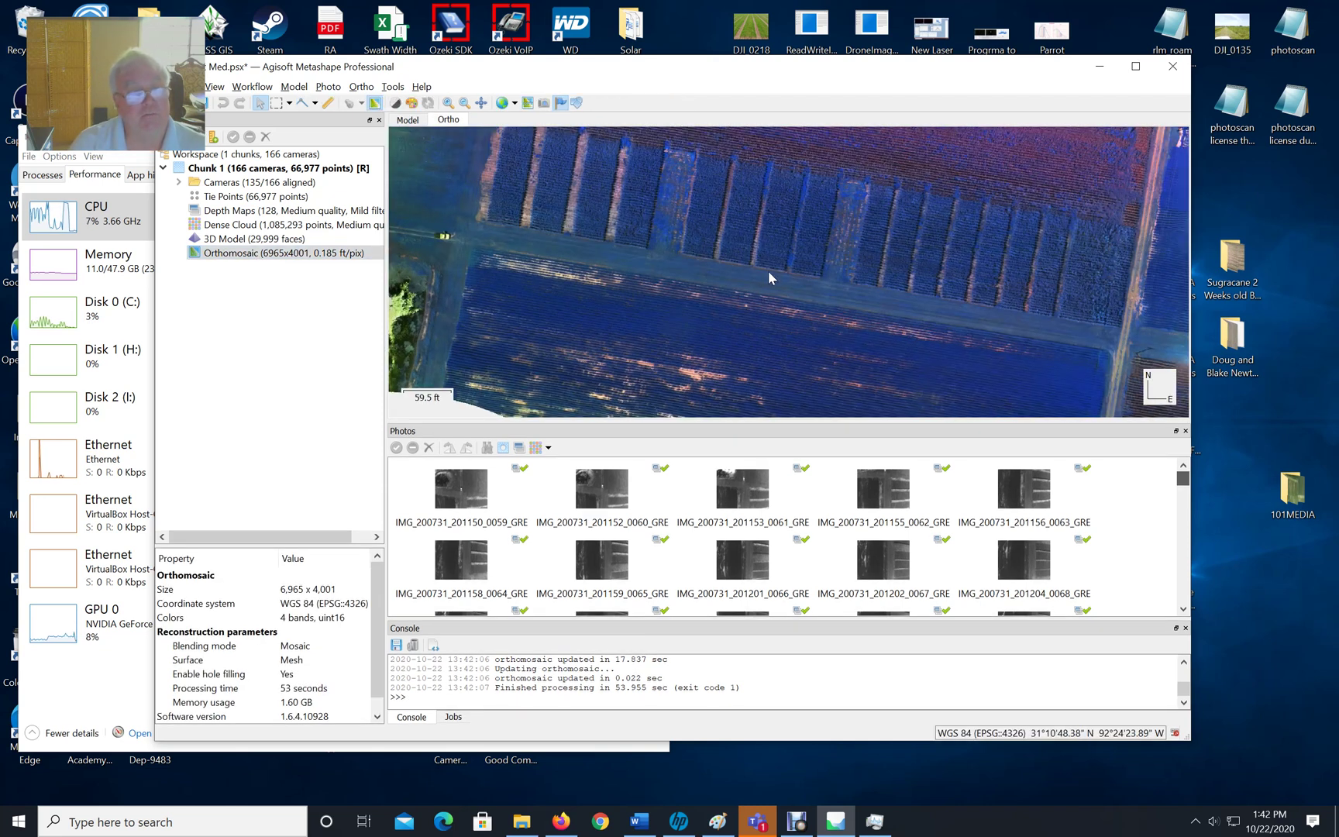
{"action": "scroll", "coordinate": [794, 230], "scroll_direction": "down", "scroll_amount": 3}
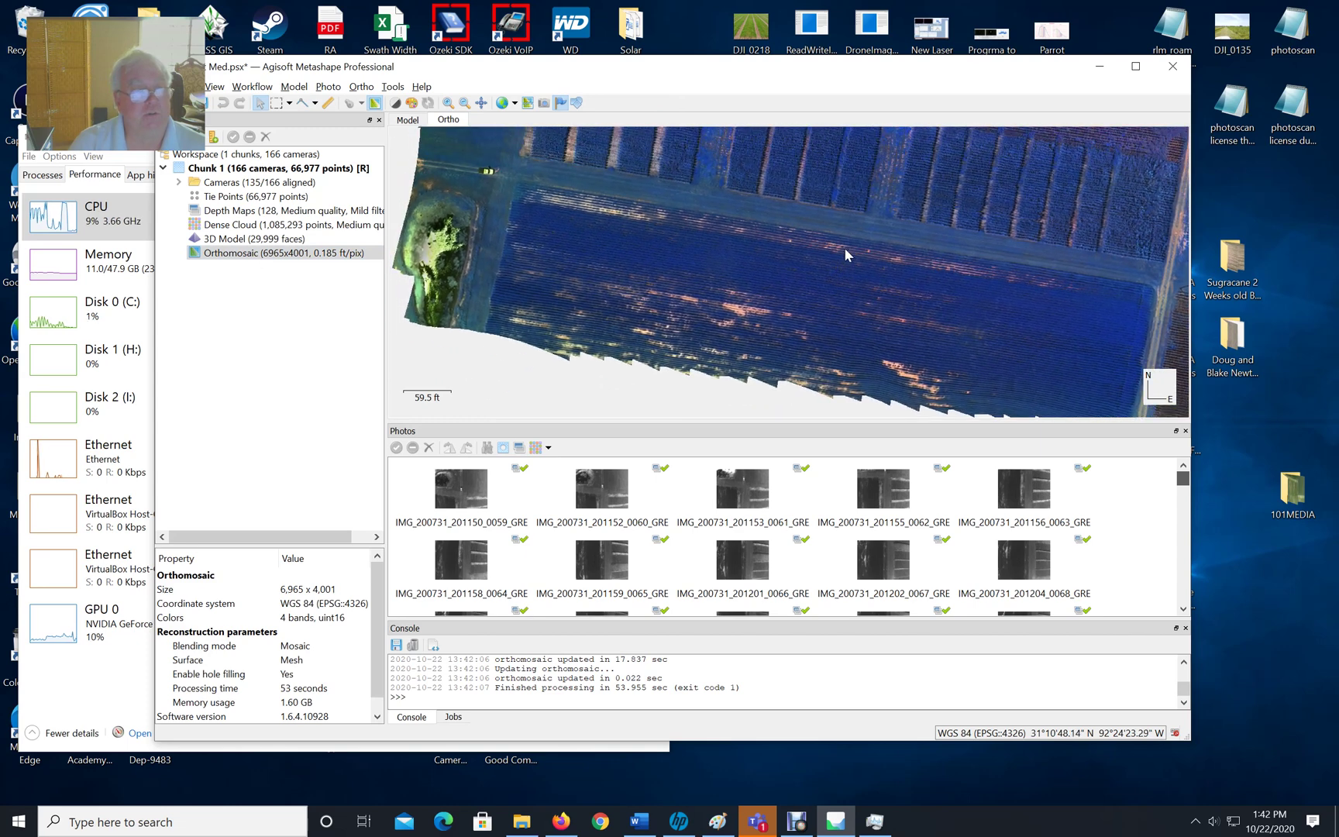
{"action": "scroll", "coordinate": [847, 253], "scroll_direction": "up", "scroll_amount": 3}
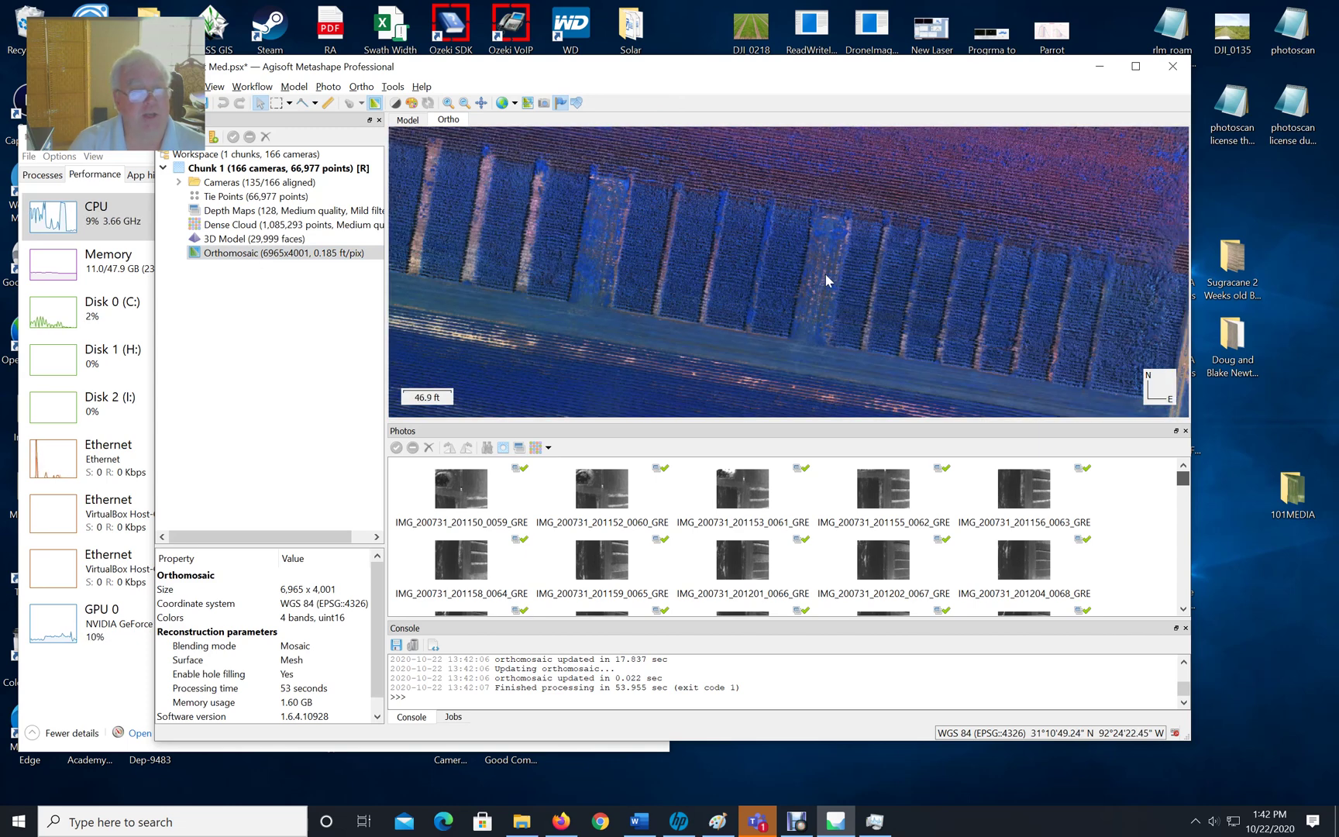
Step: Examine the crop plots and the lighter alleys between them up close in the orthomosaic
{"action": "scroll", "coordinate": [854, 310], "scroll_direction": "up", "scroll_amount": 3}
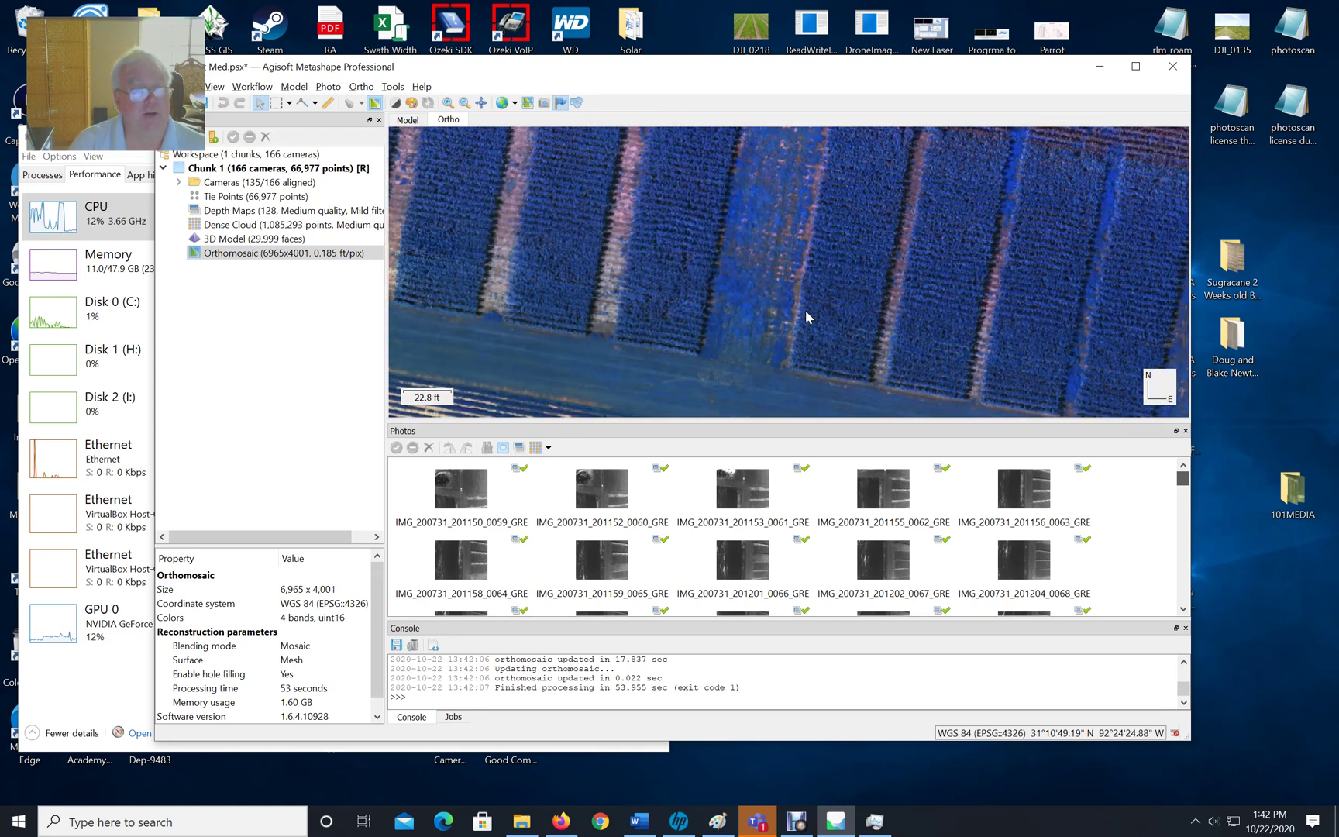
{"action": "left_click_drag", "start_coordinate": [828, 306], "coordinate": [886, 323]}
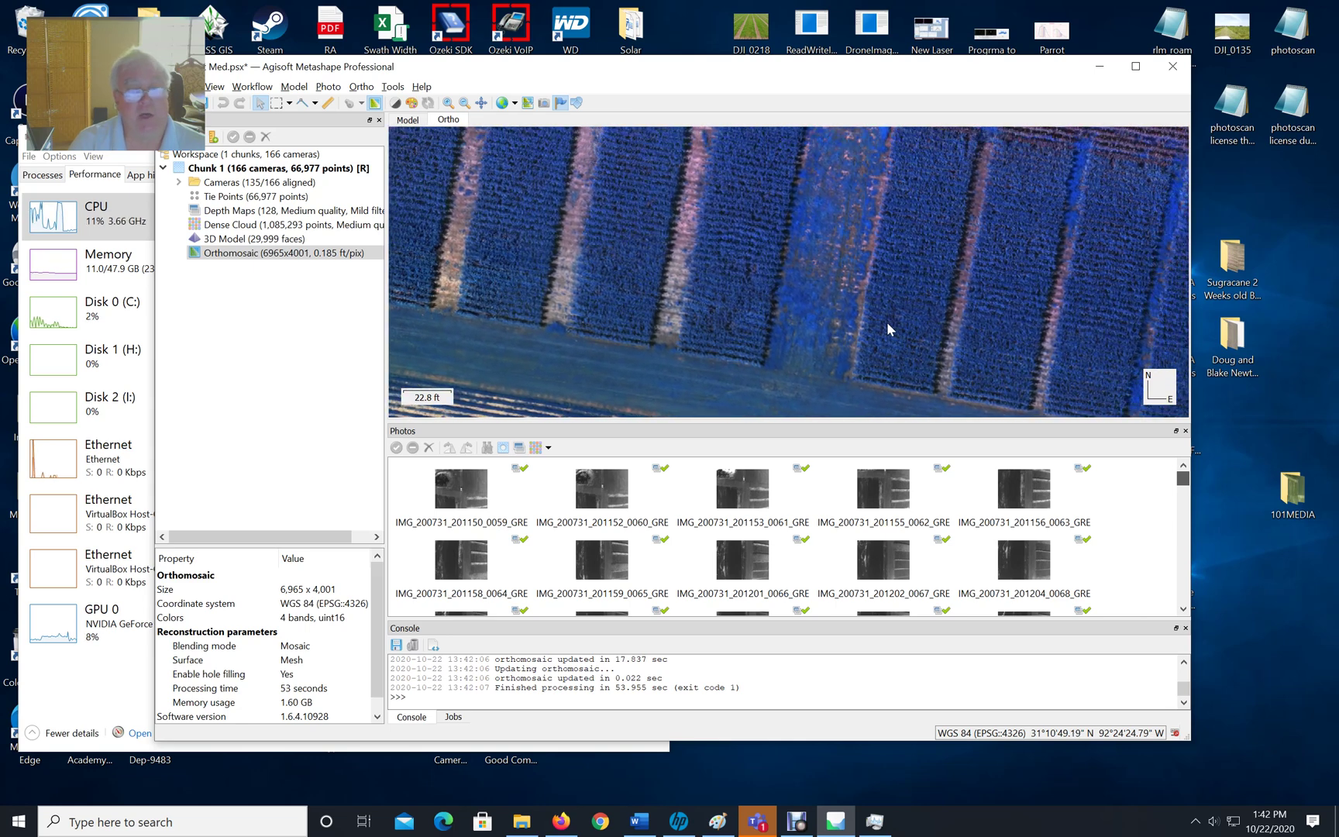
{"action": "scroll", "coordinate": [889, 323], "scroll_direction": "down", "scroll_amount": 1}
{"action": "left_click_drag", "start_coordinate": [1041, 339], "coordinate": [867, 310]}
{"action": "scroll", "coordinate": [878, 305], "scroll_direction": "up", "scroll_amount": 1}
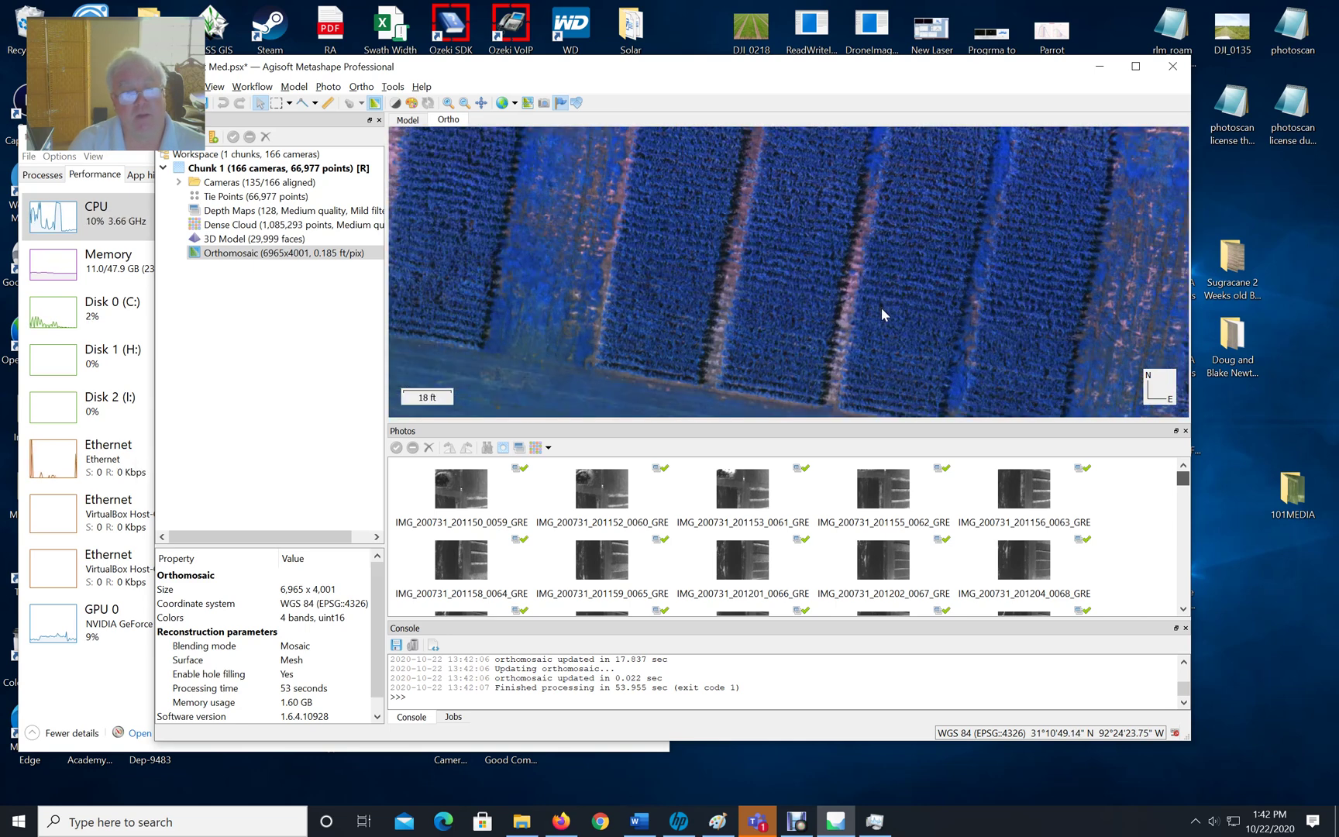
{"action": "scroll", "coordinate": [887, 313], "scroll_direction": "down", "scroll_amount": 1}
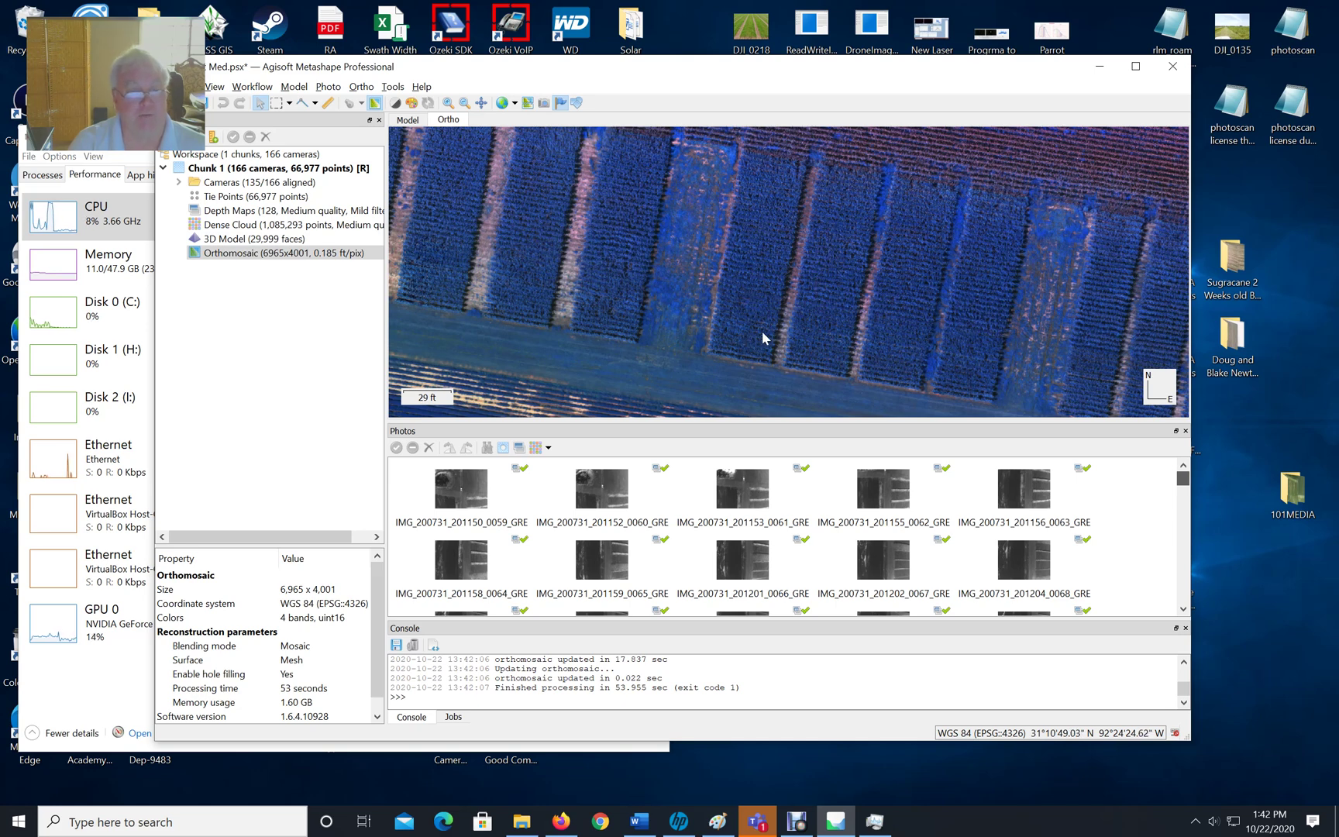
Step: Examine the crop rows and bare patches in the large field south of the plots on the orthomosaic
{"action": "scroll", "coordinate": [769, 324], "scroll_direction": "down", "scroll_amount": 3}
{"action": "scroll", "coordinate": [809, 322], "scroll_direction": "up", "scroll_amount": 5}
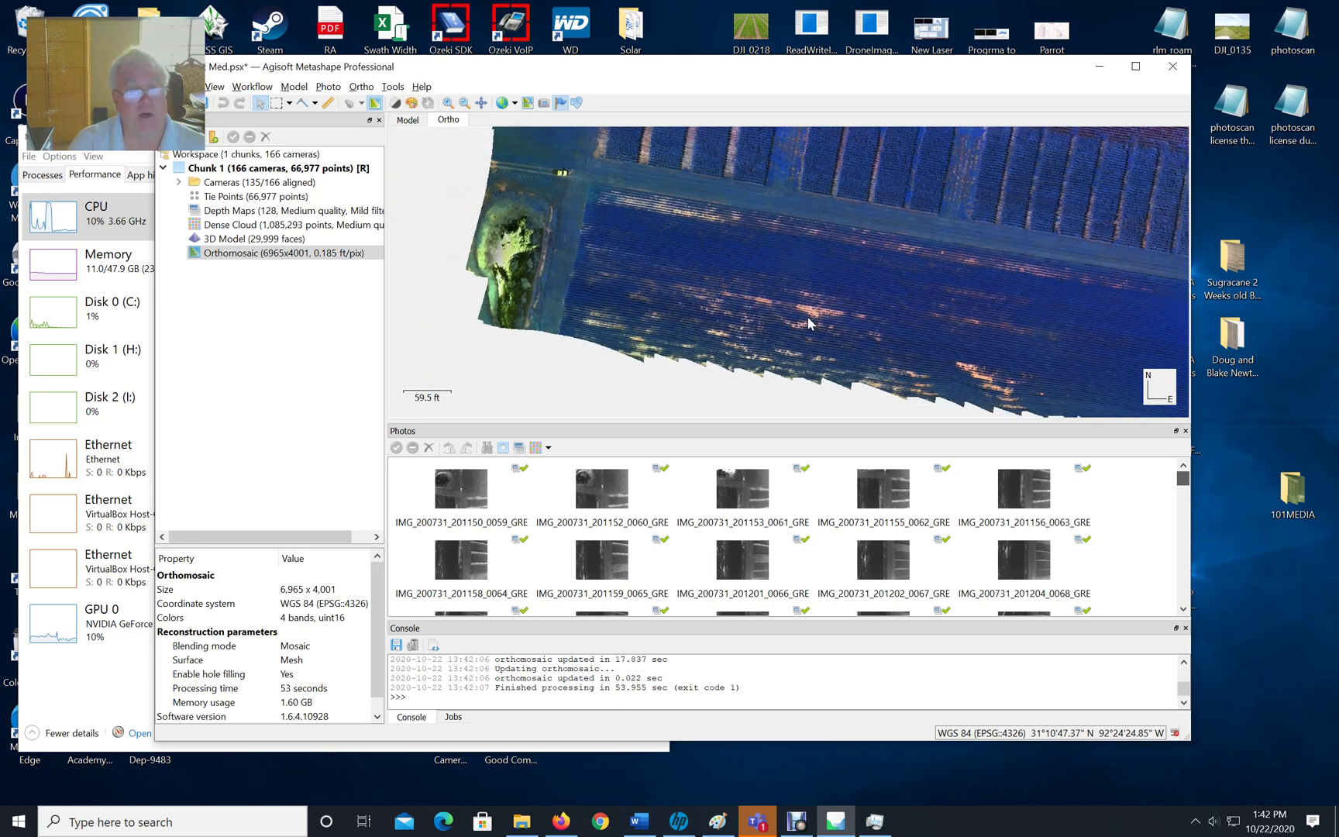
{"action": "scroll", "coordinate": [809, 319], "scroll_direction": "up", "scroll_amount": 2}
{"action": "left_click_drag", "start_coordinate": [872, 240], "coordinate": [831, 283]}
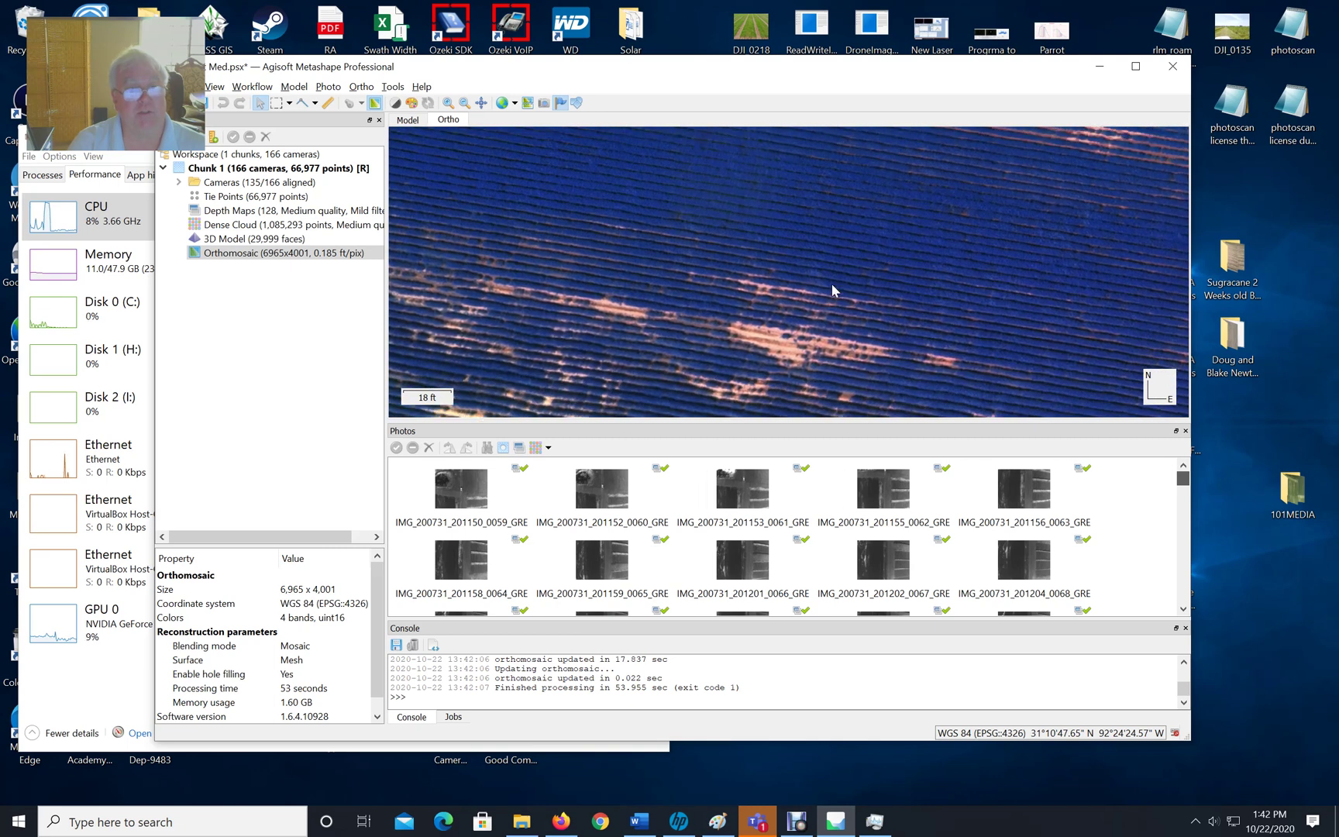
{"action": "scroll", "coordinate": [765, 364], "scroll_direction": "down", "scroll_amount": 1}
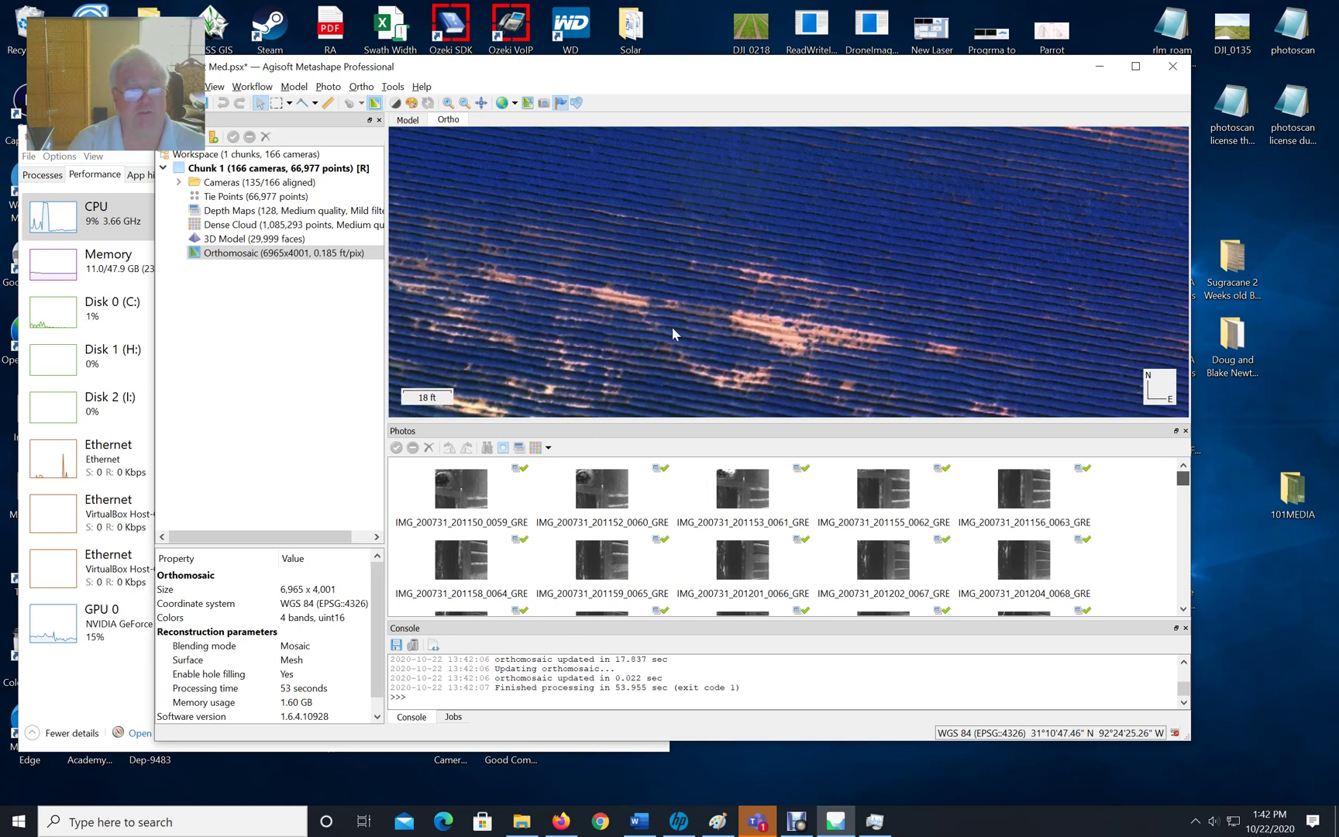
{"action": "scroll", "coordinate": [820, 258], "scroll_direction": "down", "scroll_amount": 3}
{"action": "left_click_drag", "start_coordinate": [853, 282], "coordinate": [858, 307]}
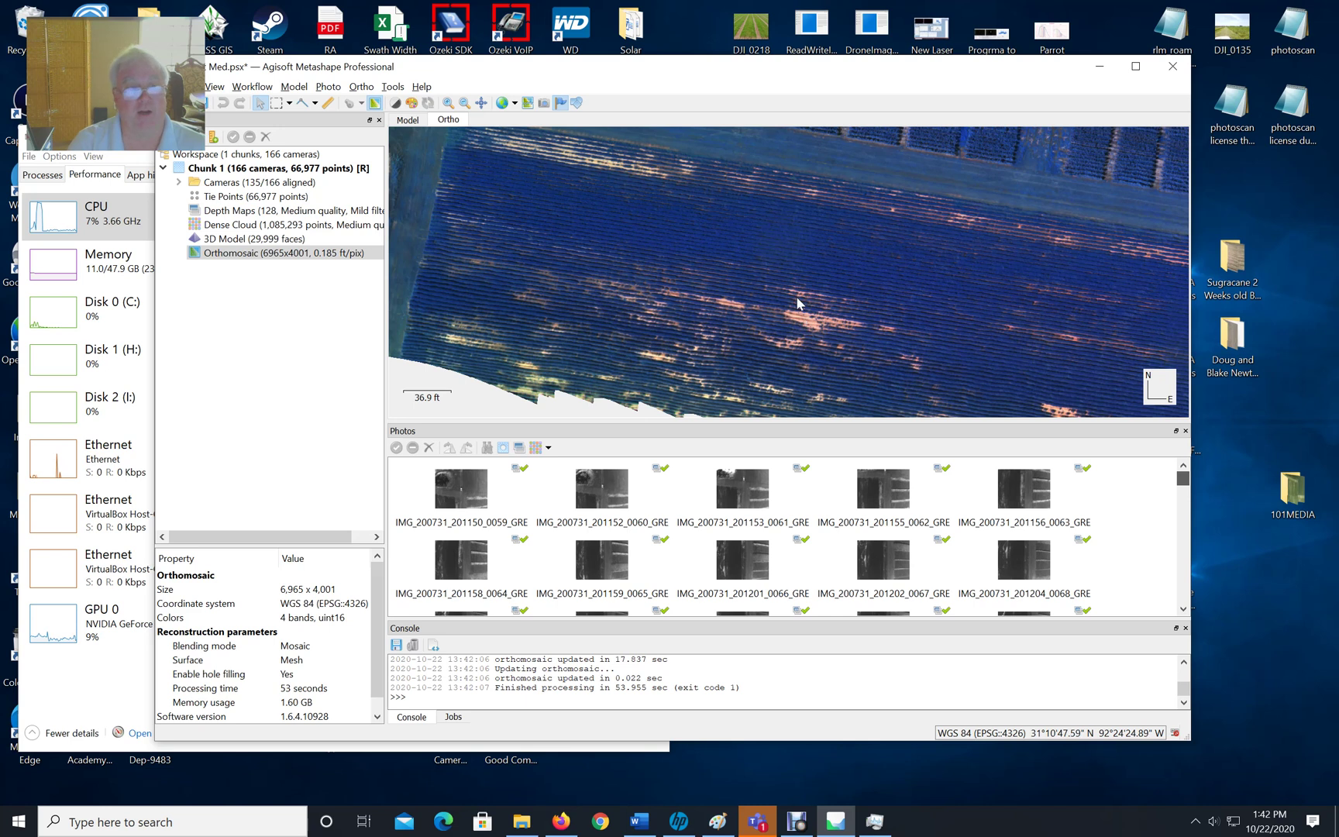
{"action": "scroll", "coordinate": [804, 271], "scroll_direction": "down", "scroll_amount": 1}
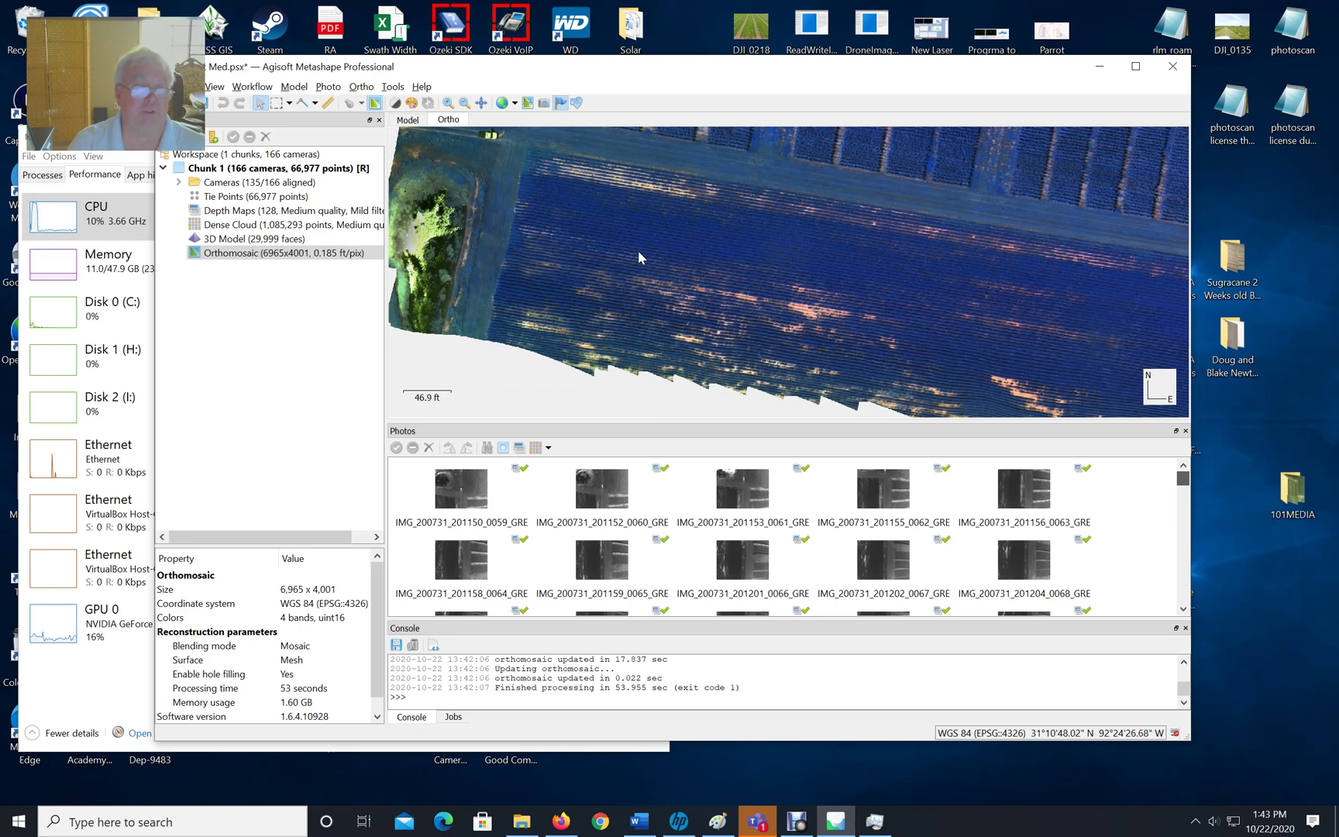
Step: Compare the row of test plots with the surrounding fields, then view the whole orthomosaic
{"action": "scroll", "coordinate": [840, 226], "scroll_direction": "down", "scroll_amount": 1}
{"action": "left_click_drag", "start_coordinate": [840, 227], "coordinate": [783, 324]}
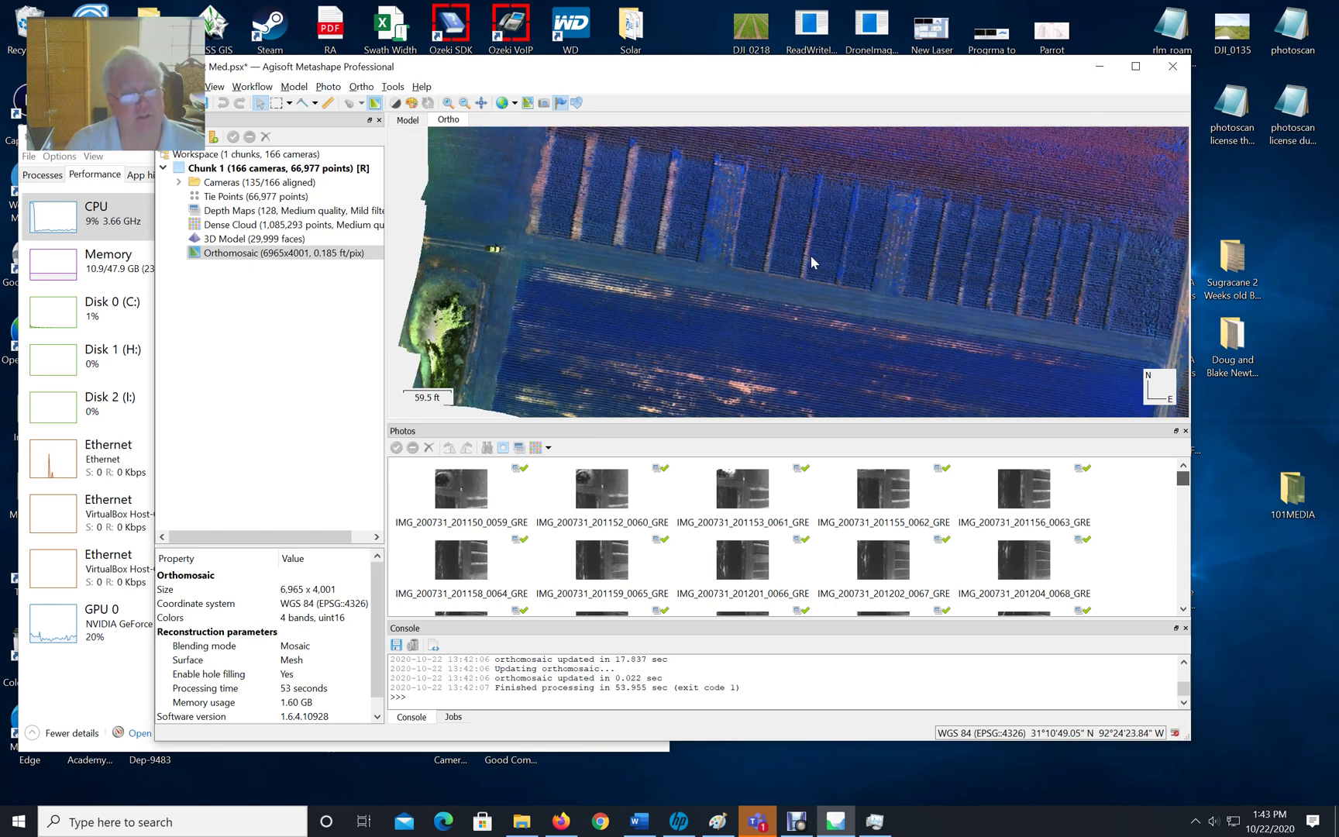
{"action": "scroll", "coordinate": [813, 253], "scroll_direction": "up", "scroll_amount": 1}
{"action": "left_click_drag", "start_coordinate": [813, 254], "coordinate": [828, 283]}
{"action": "scroll", "coordinate": [825, 277], "scroll_direction": "down", "scroll_amount": 1}
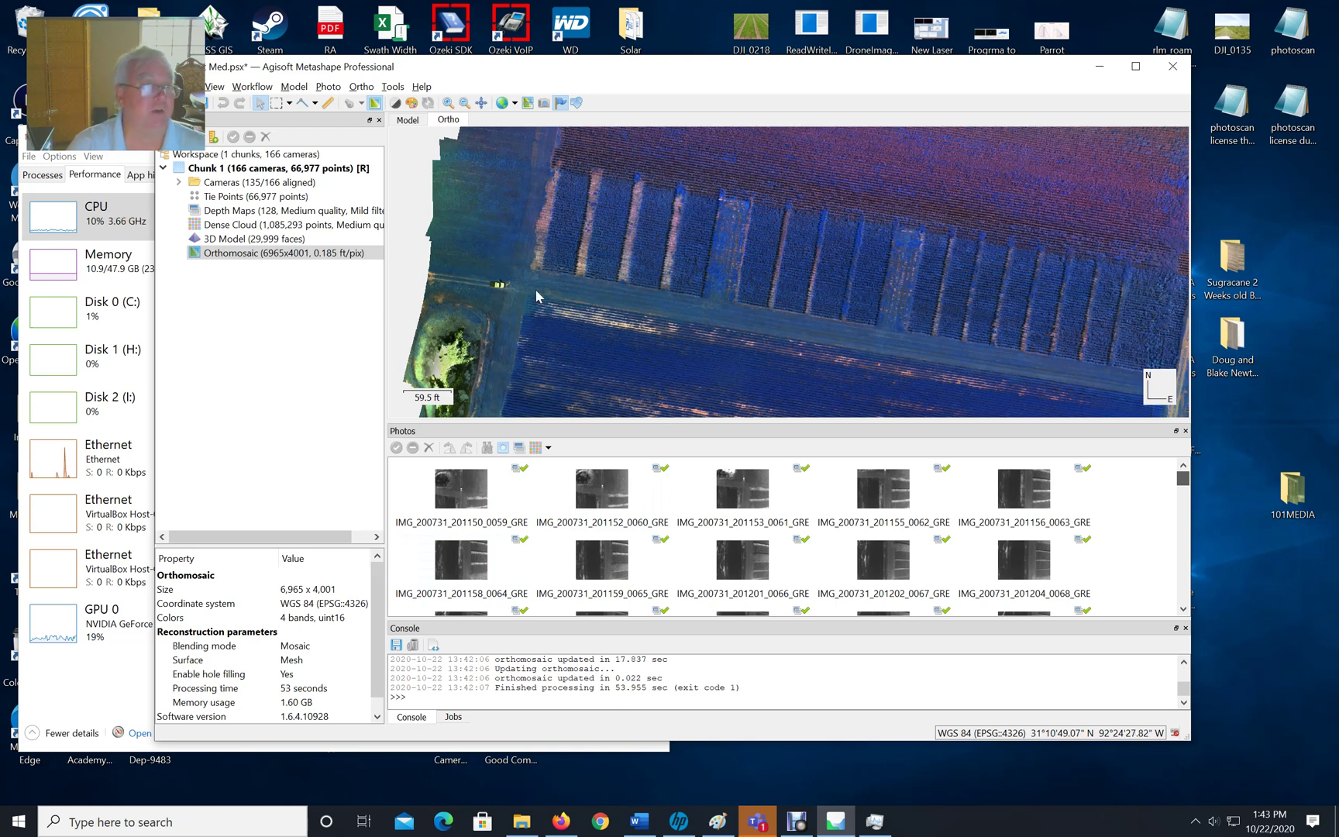
{"action": "scroll", "coordinate": [853, 271], "scroll_direction": "up", "scroll_amount": 2}
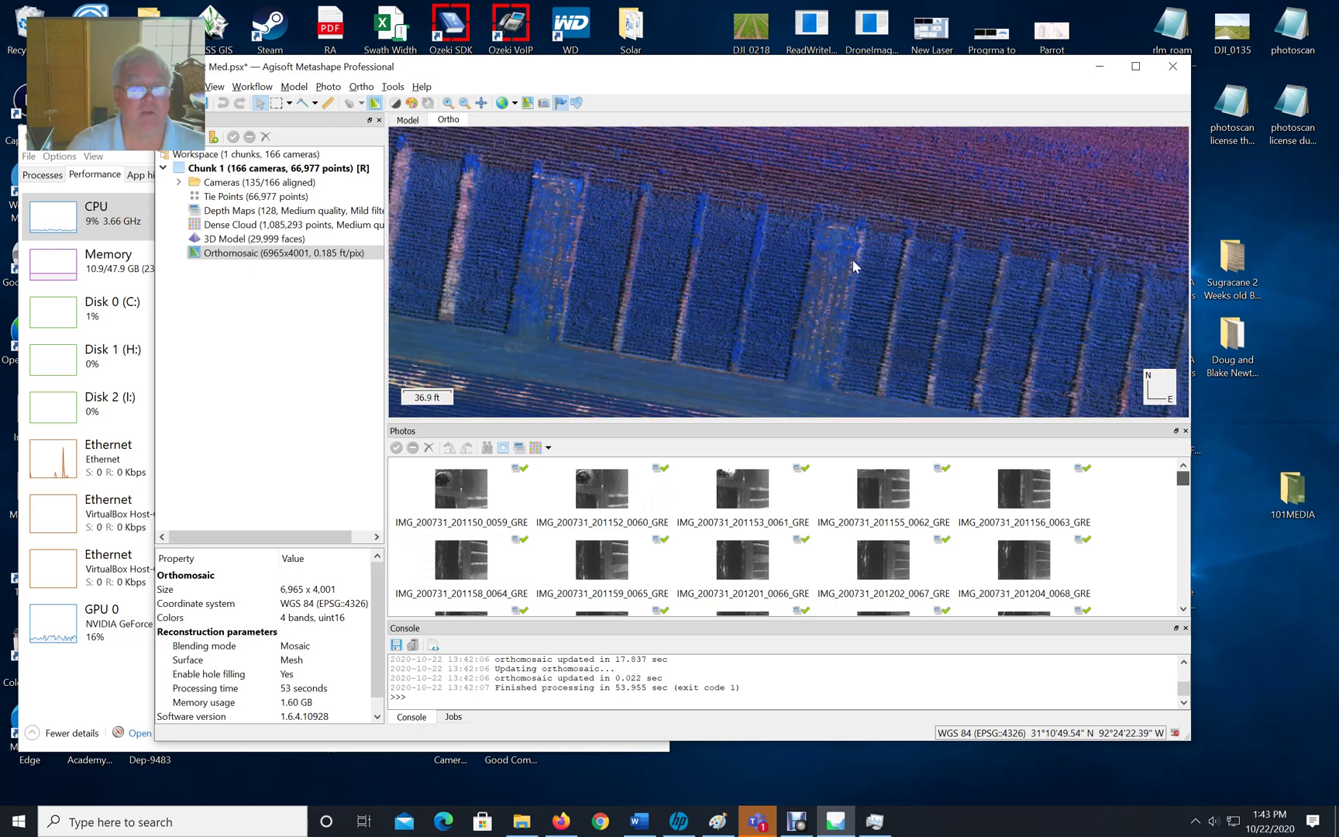
{"action": "scroll", "coordinate": [847, 271], "scroll_direction": "down", "scroll_amount": 3}
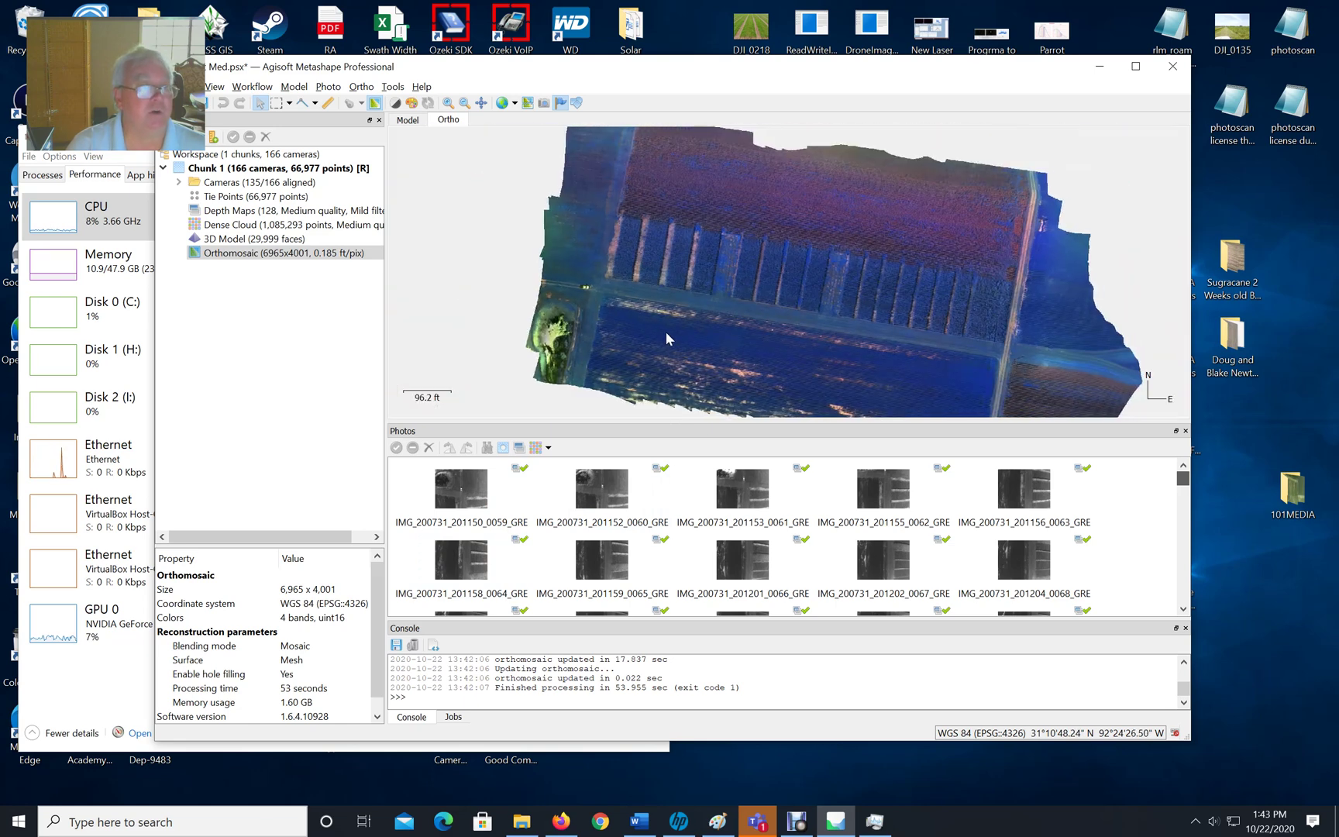
Step: Export the orthomosaic in WGS 84 (EPSG::4326) as a JPEG named "Ortho 4 band" in the Desktop folder 0025
{"action": "right_click", "coordinate": [319, 255]}
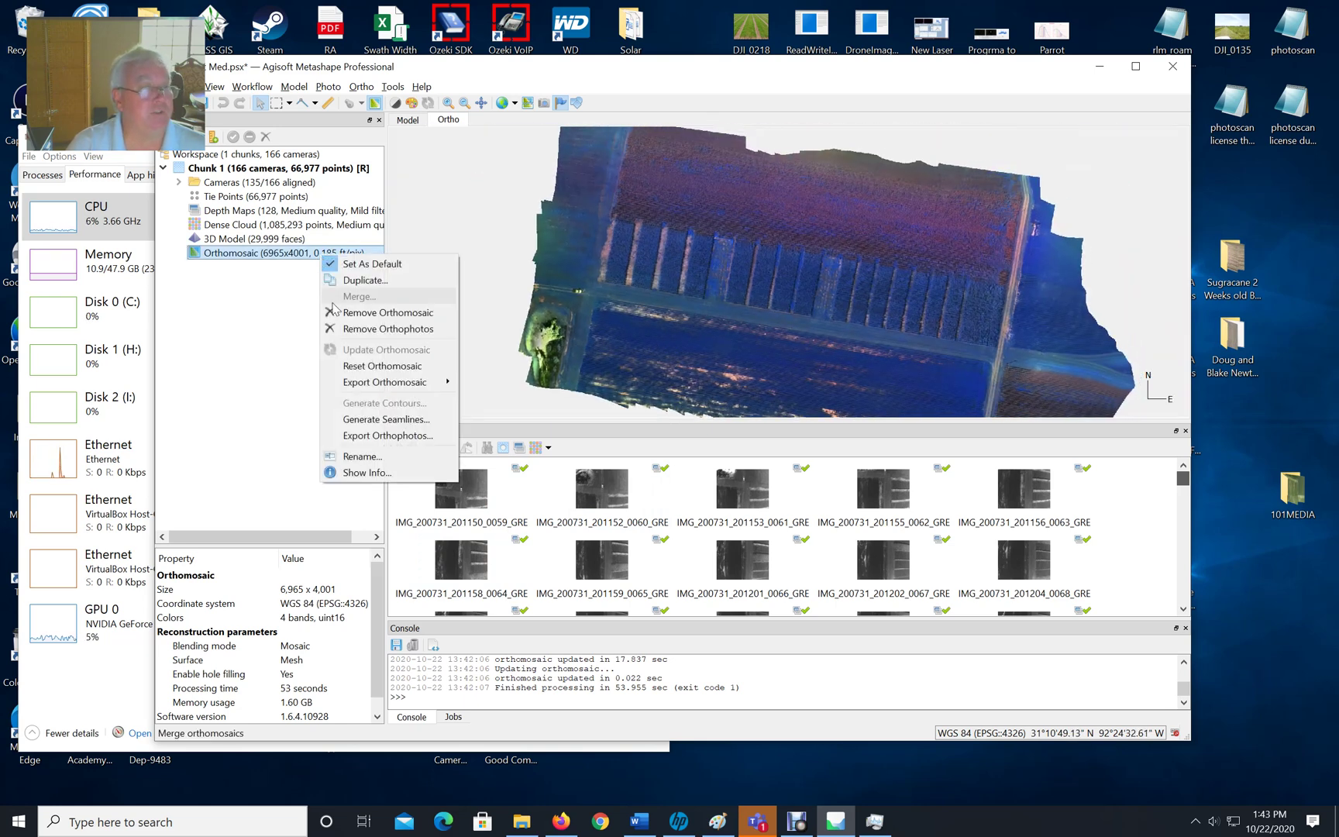
{"action": "mouse_move", "coordinate": [390, 382]}
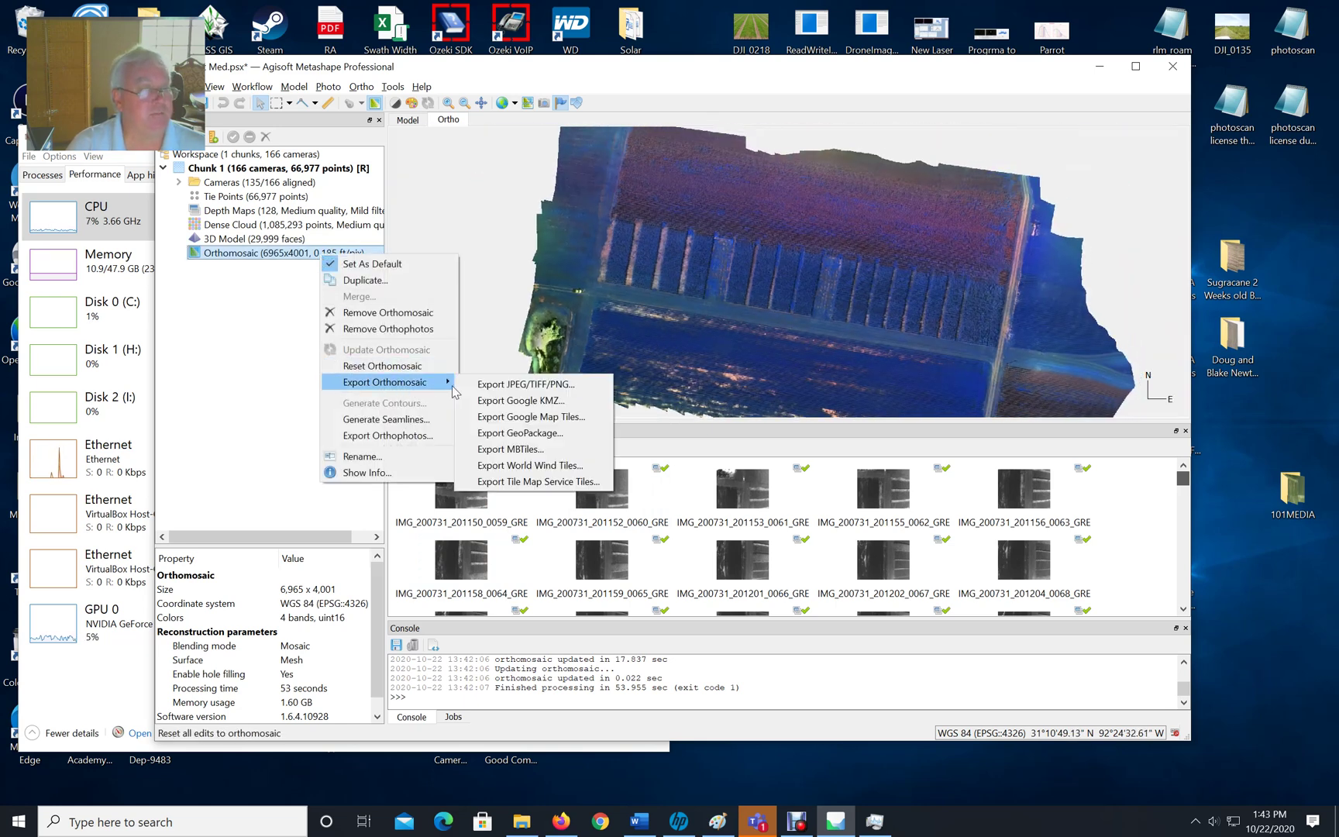
{"action": "left_click", "coordinate": [524, 391]}
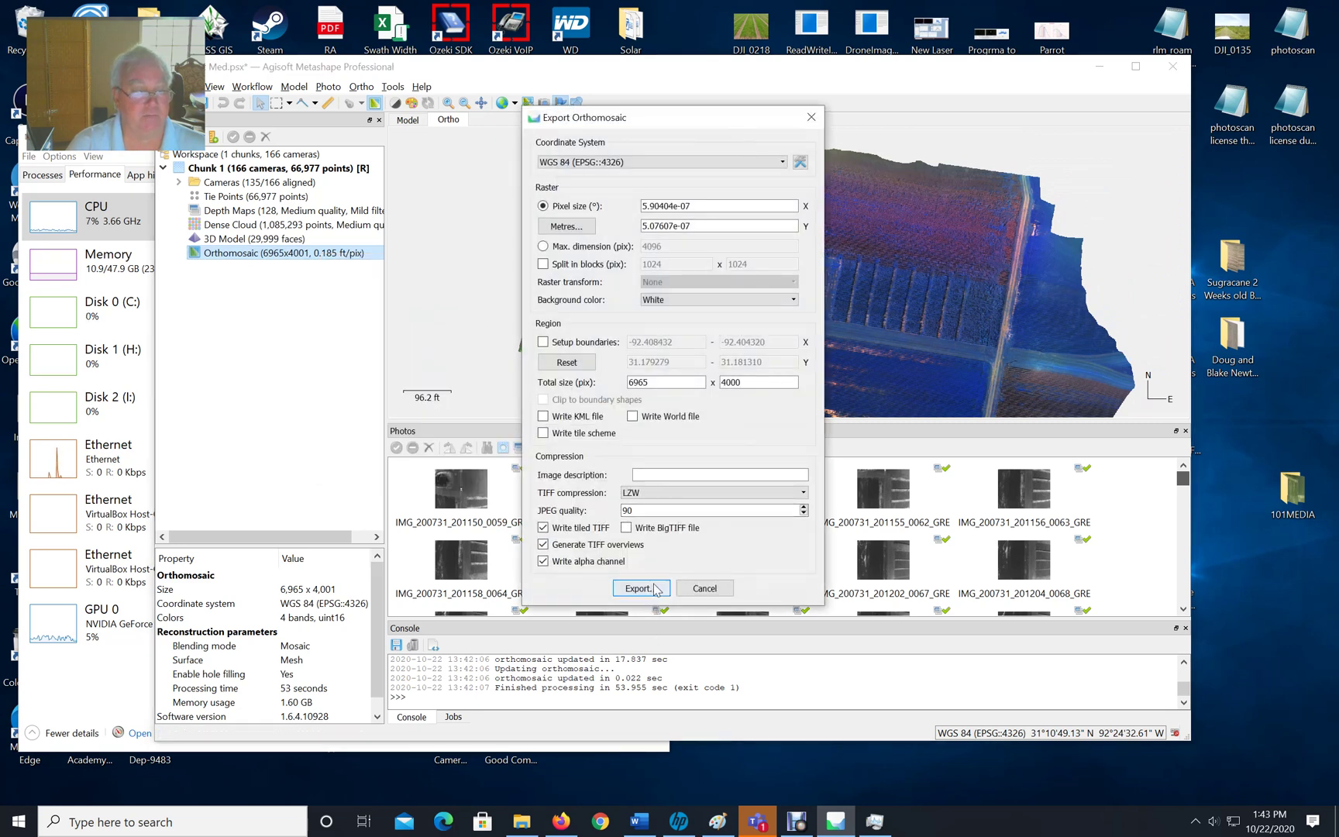
{"action": "left_click", "coordinate": [641, 589]}
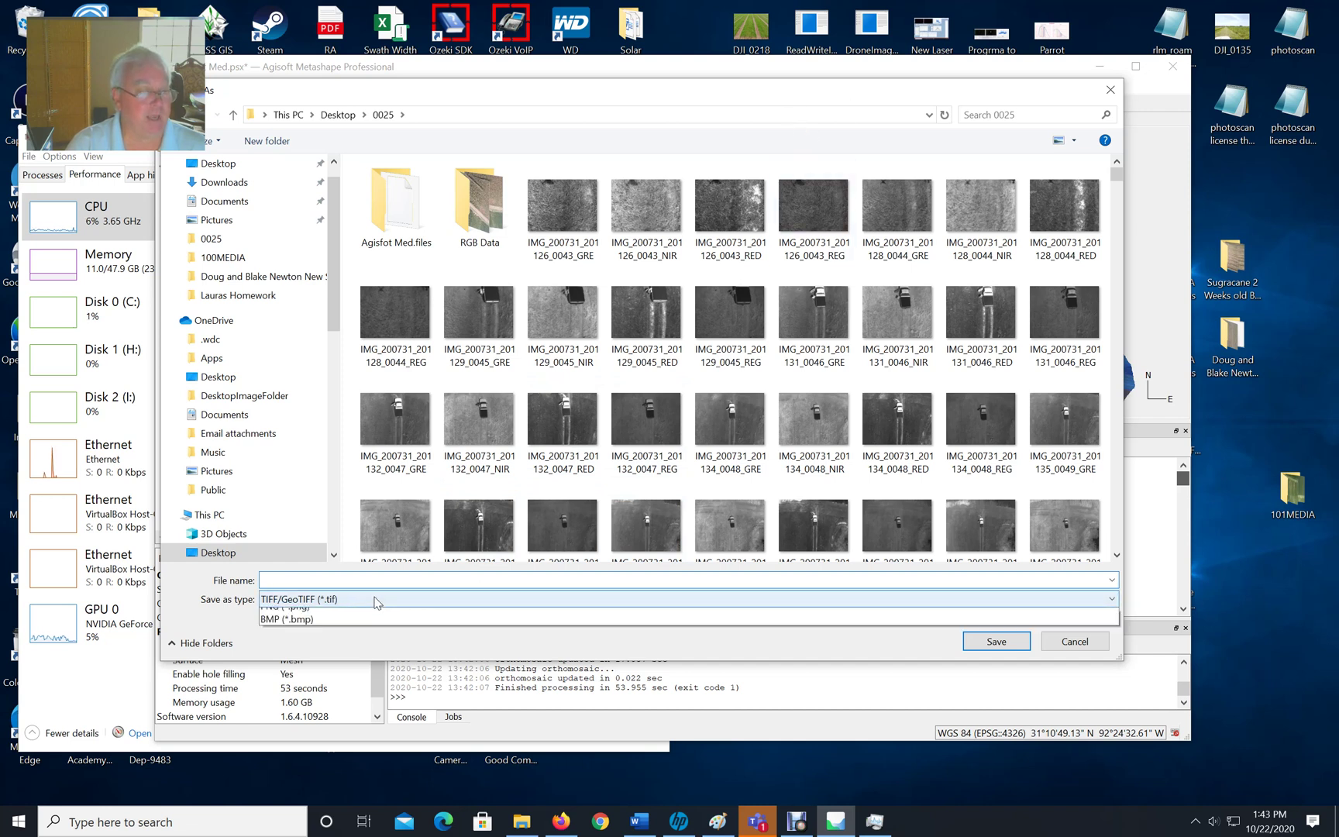
{"action": "left_click", "coordinate": [375, 599]}
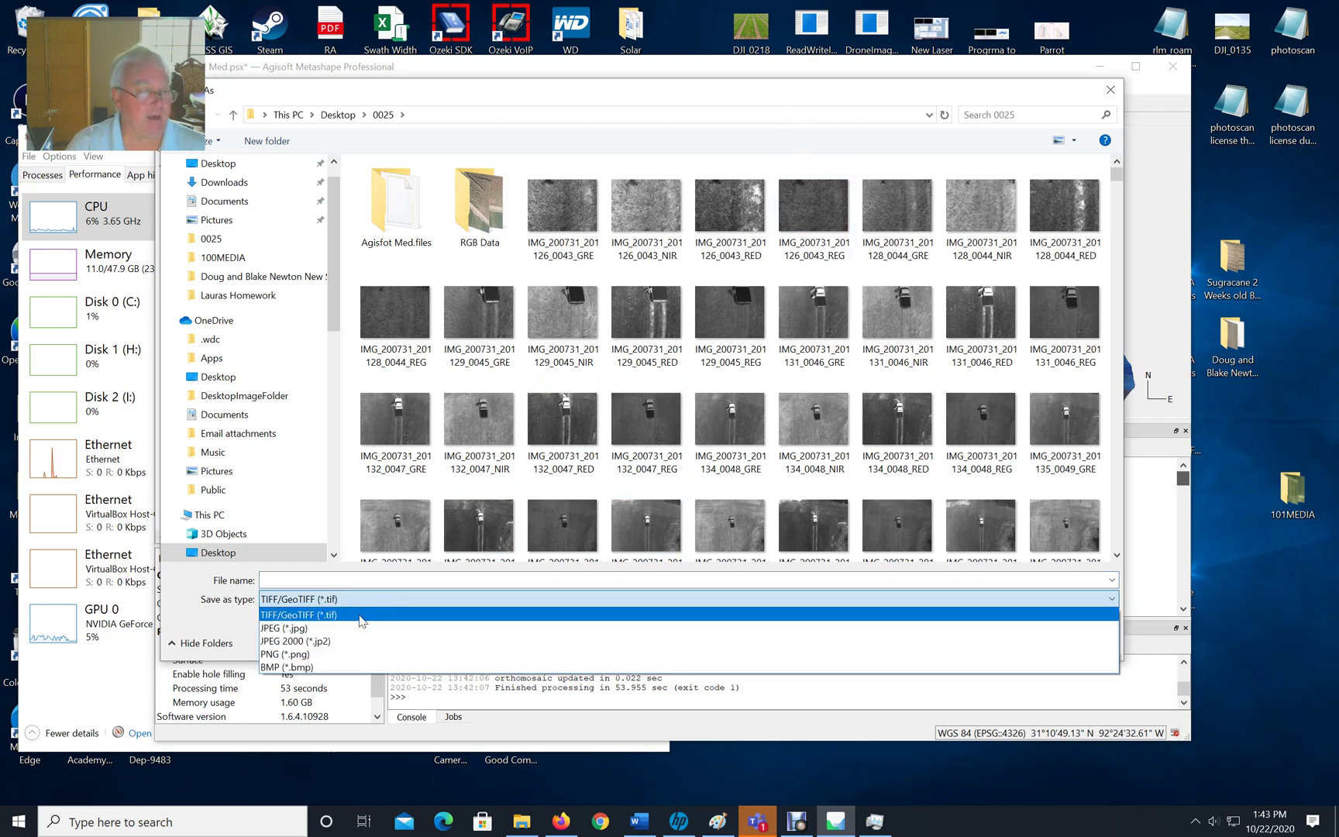
{"action": "left_click", "coordinate": [336, 629]}
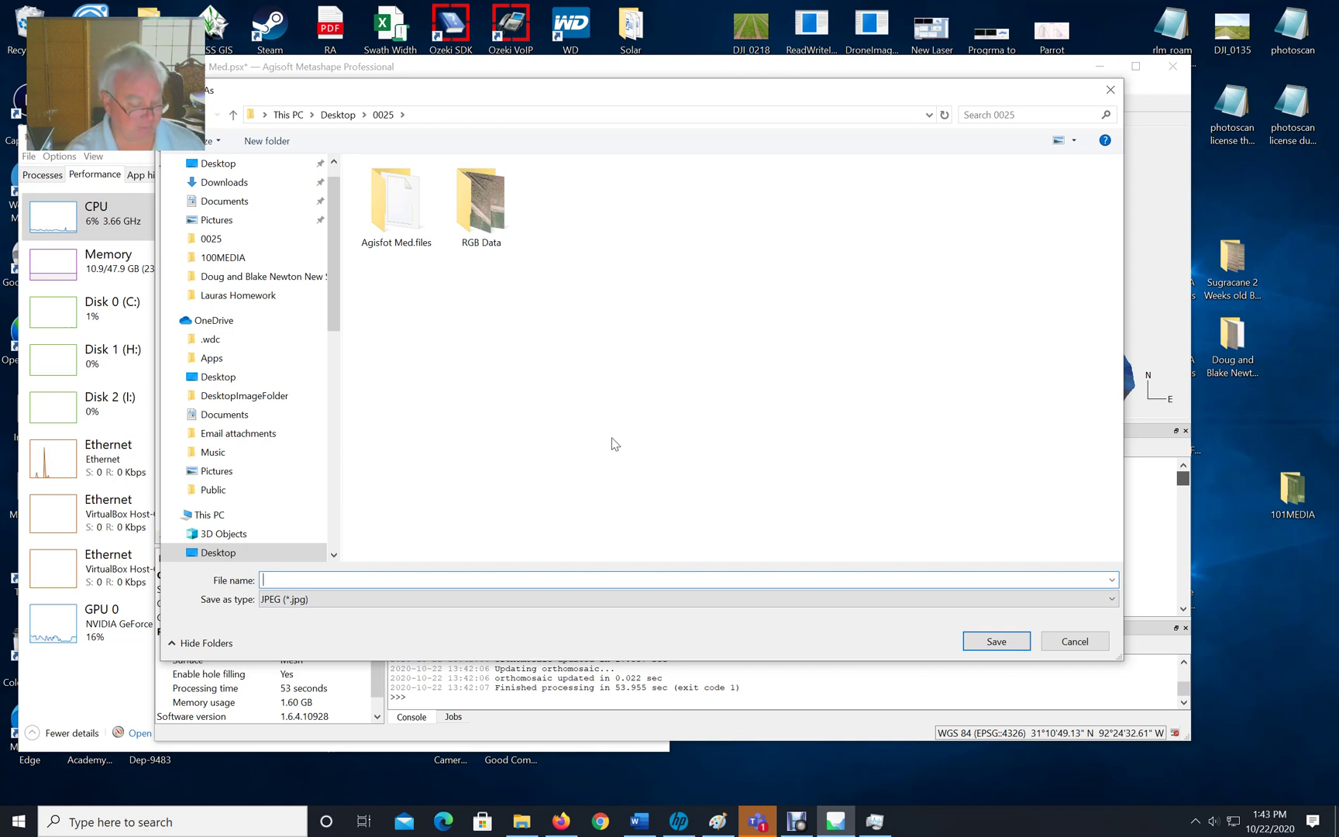
{"action": "type", "text": "Ortho 4 band"}
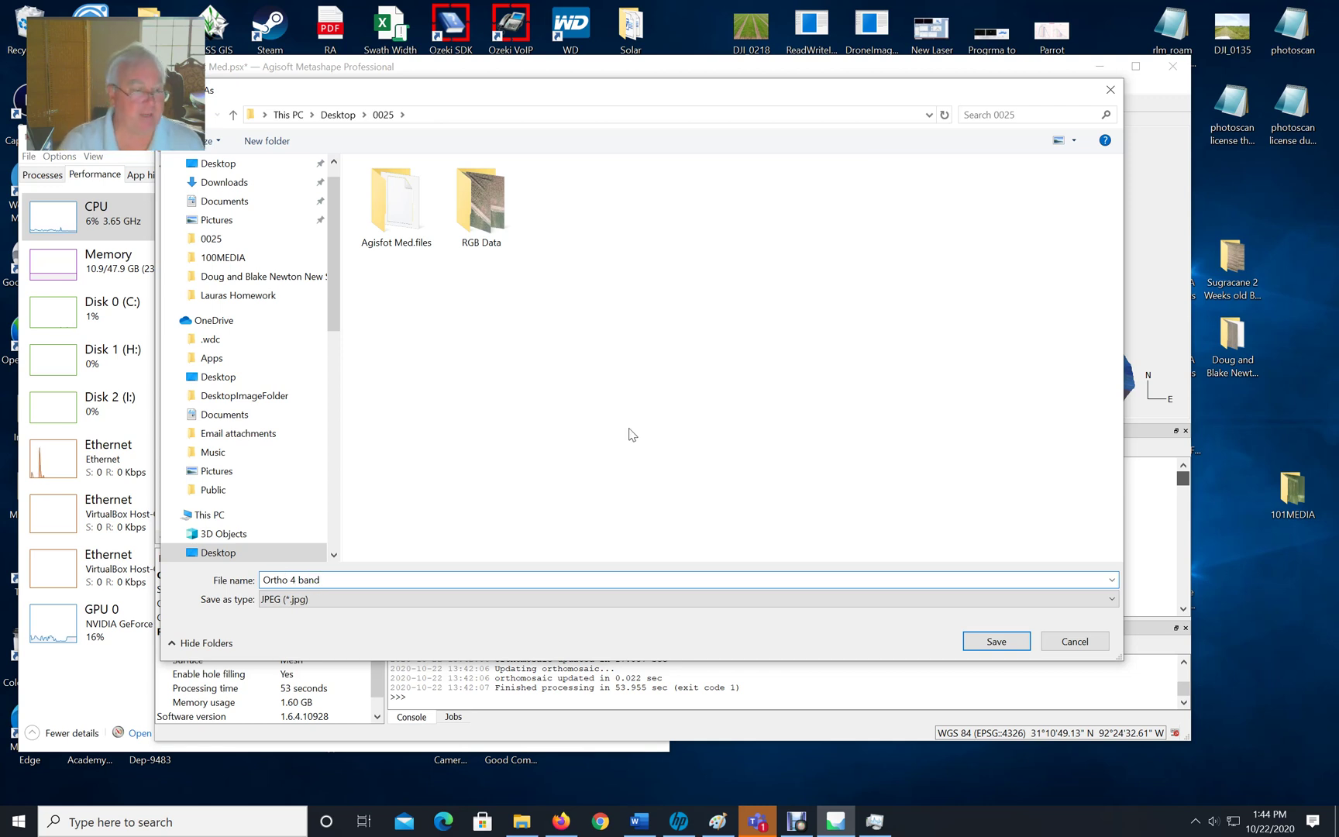
{"action": "left_click", "coordinate": [995, 642]}
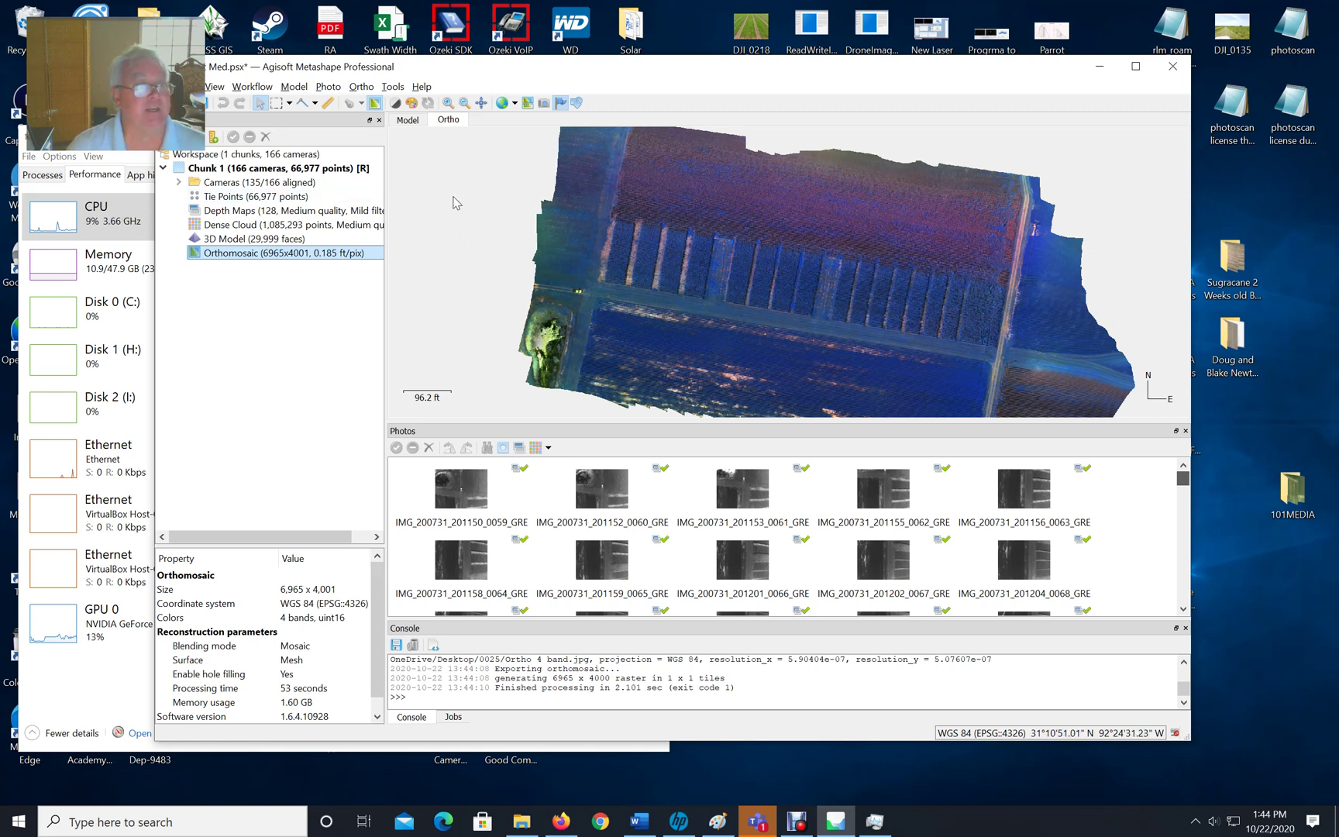
Step: Open the Raster Calculator for the orthomosaic and try the output band expression (B2-B1)
{"action": "left_click", "coordinate": [412, 104]}
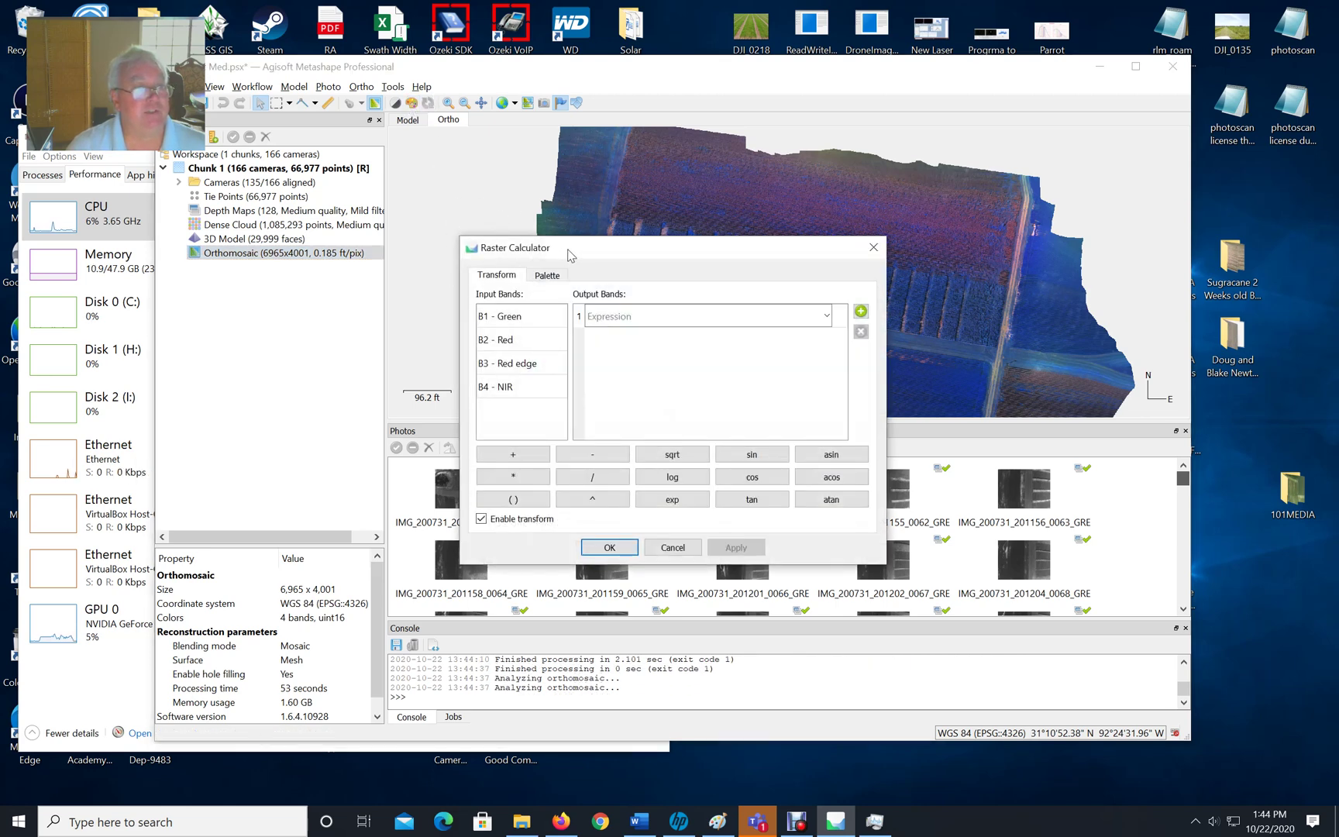
{"action": "left_click_drag", "start_coordinate": [592, 253], "coordinate": [575, 262]}
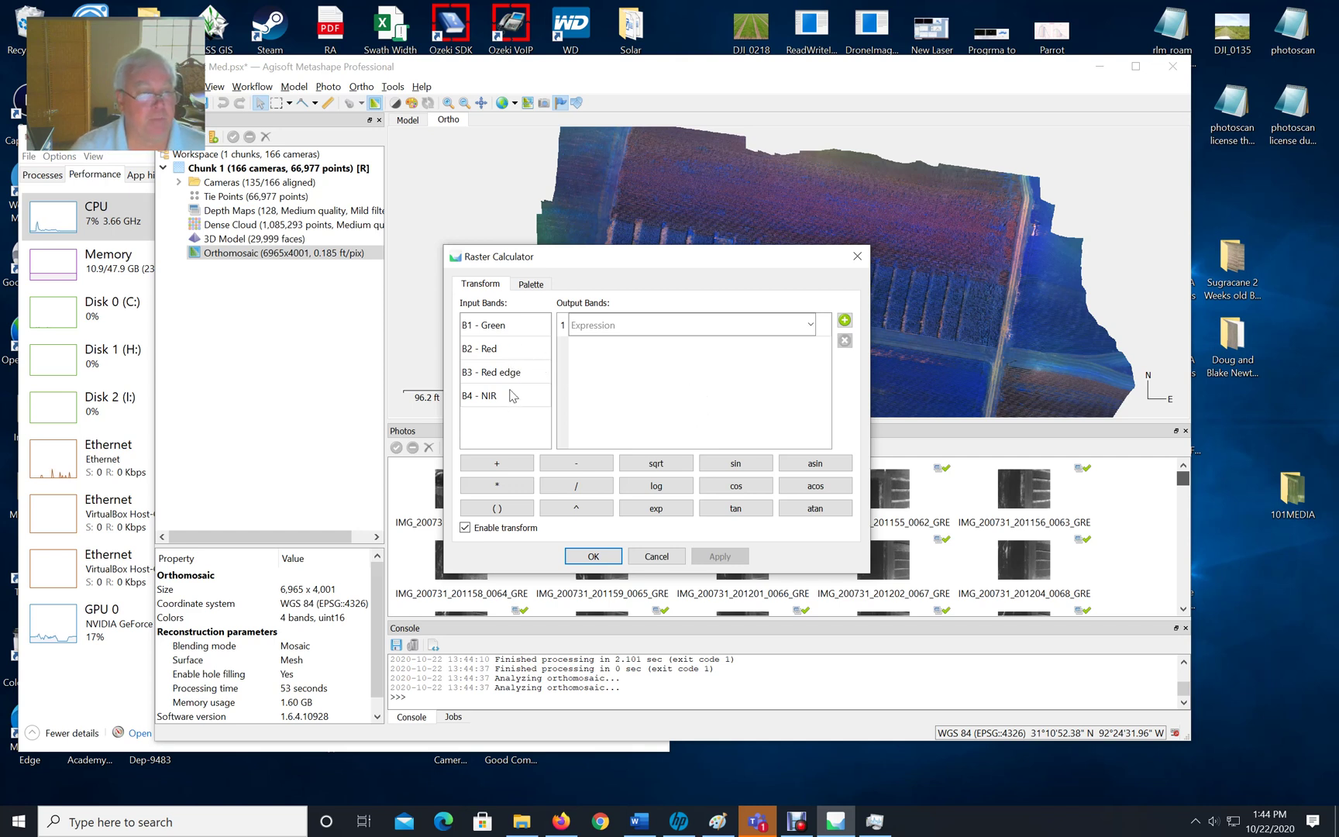
{"action": "left_click", "coordinate": [574, 325]}
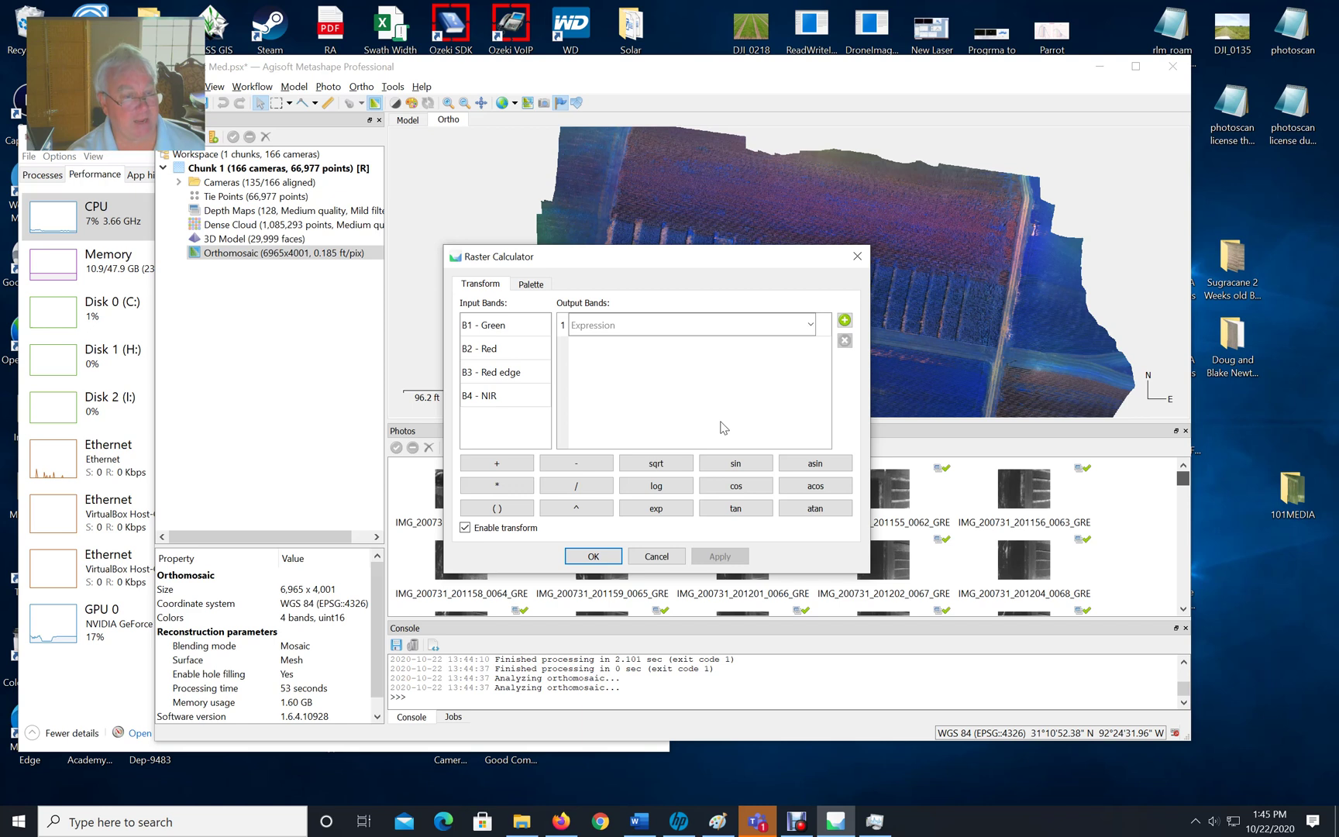
{"action": "type", "text": "(B2-B1"}
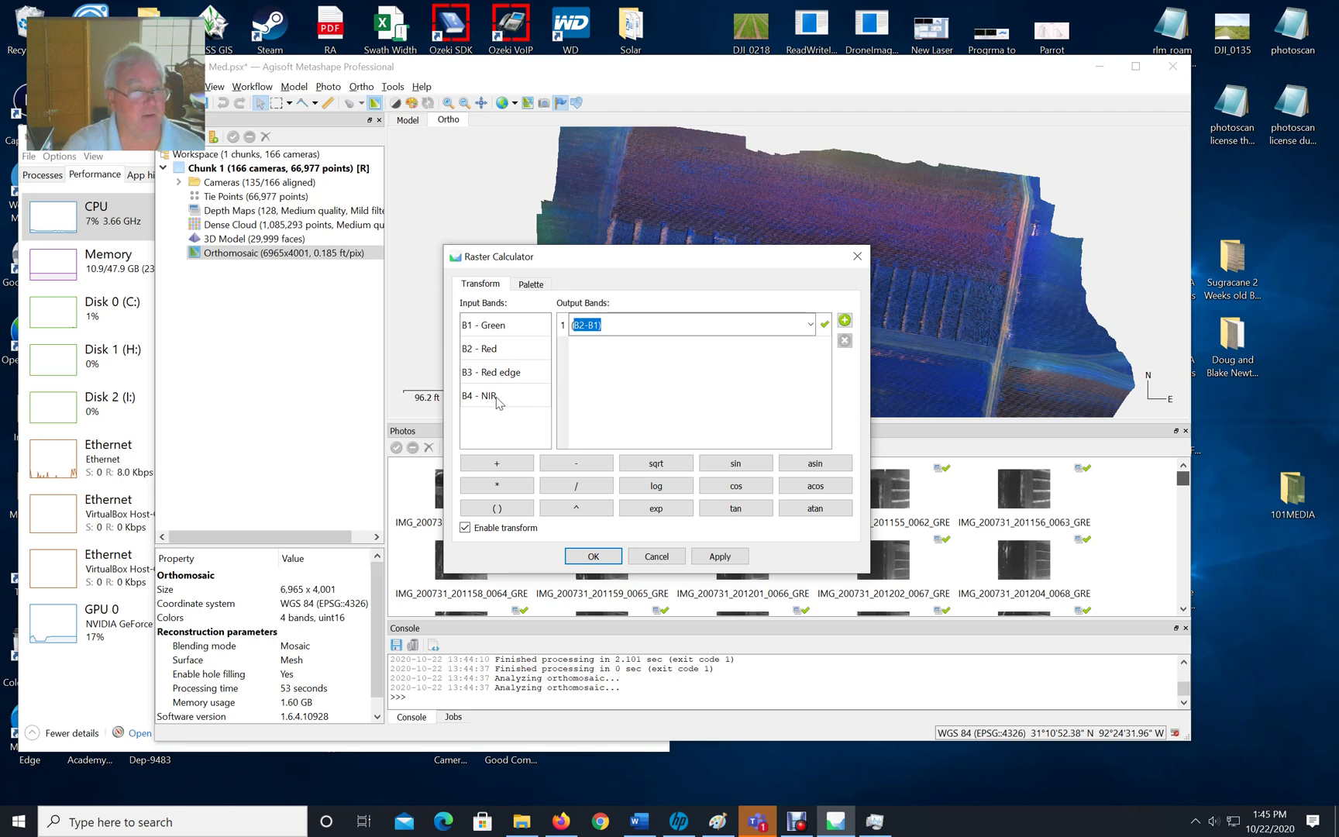
{"action": "key", "text": "BackSpace"}
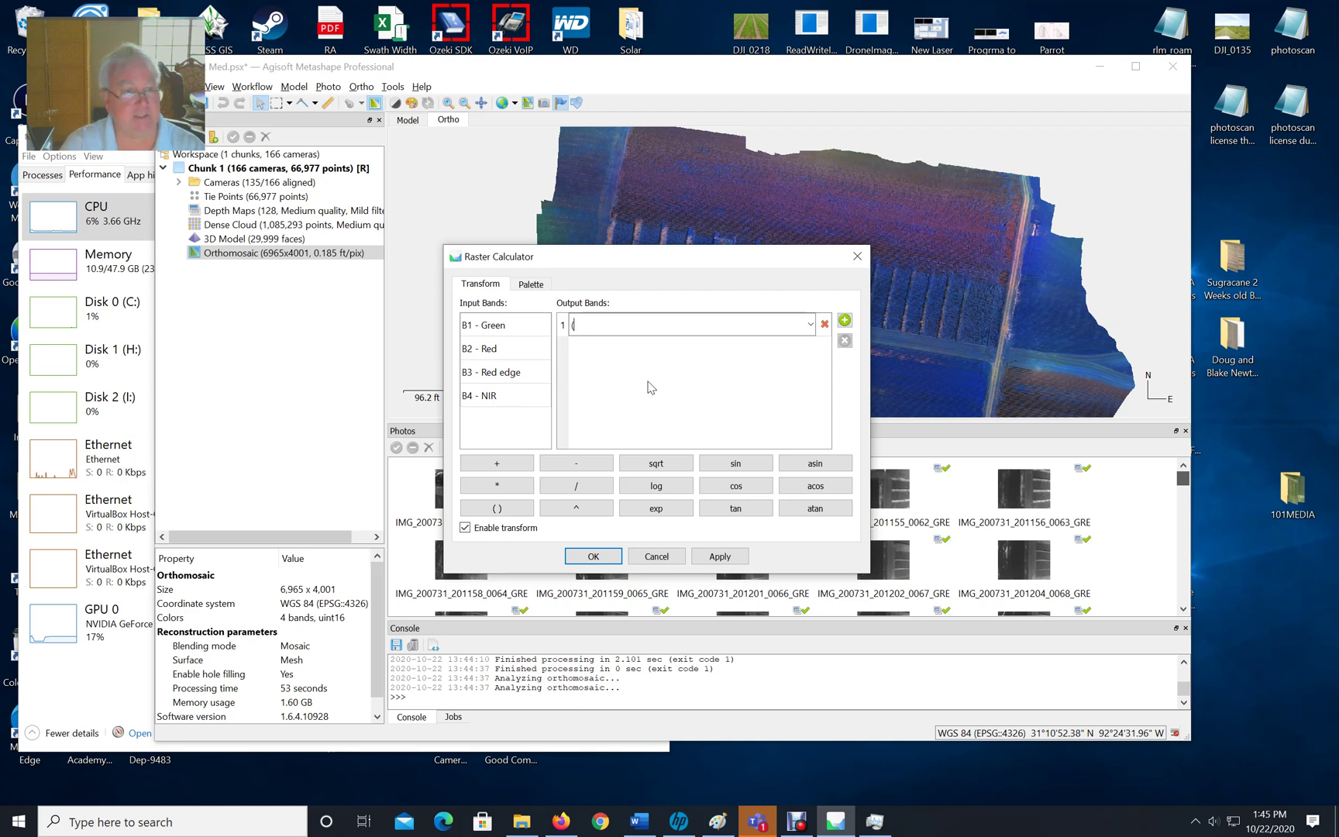
Step: Set output band 1 to the NDVI expression (B4-B2)/(B4+B2) and apply the transform to the orthomosaic
{"action": "double_click", "coordinate": [511, 399]}
{"action": "left_click", "coordinate": [566, 465]}
{"action": "double_click", "coordinate": [500, 353]}
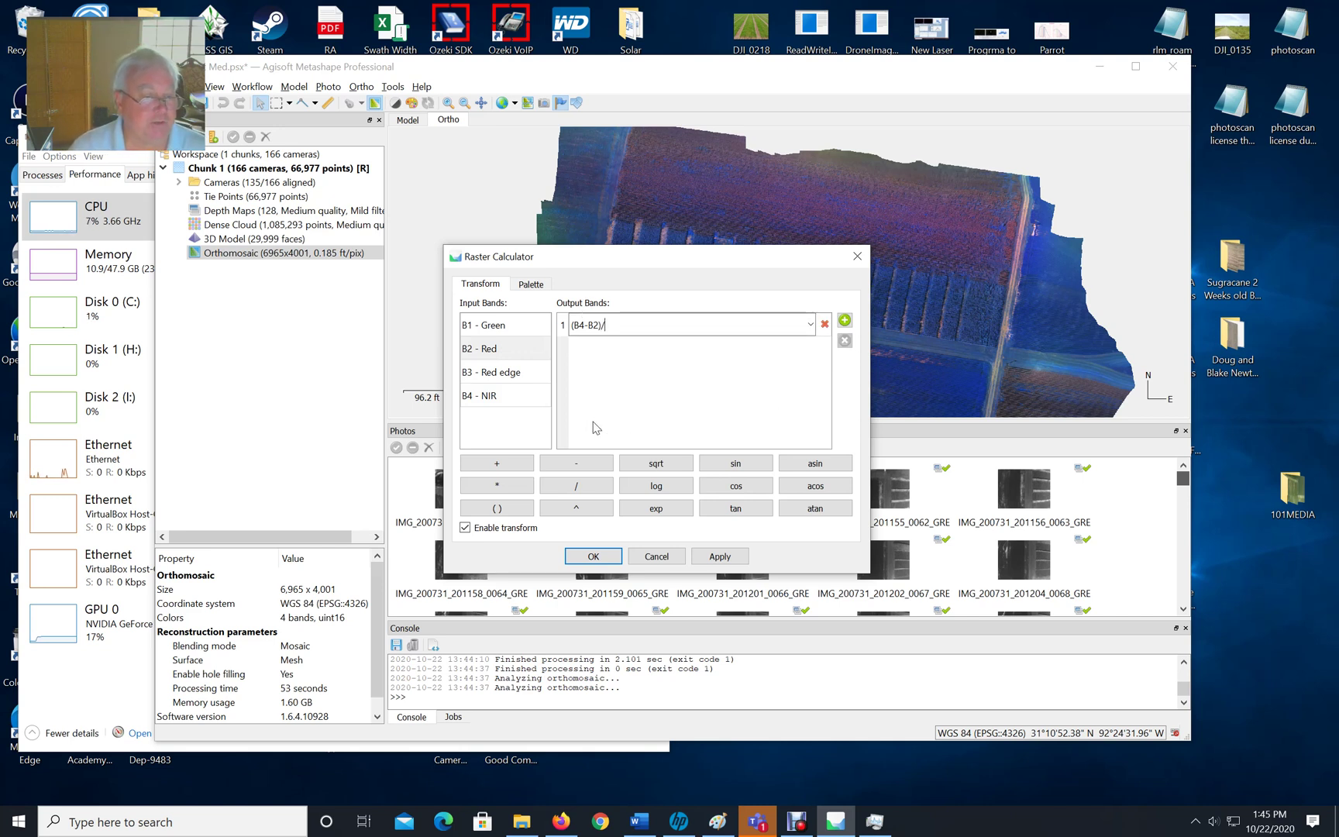
{"action": "left_click", "coordinate": [512, 511]}
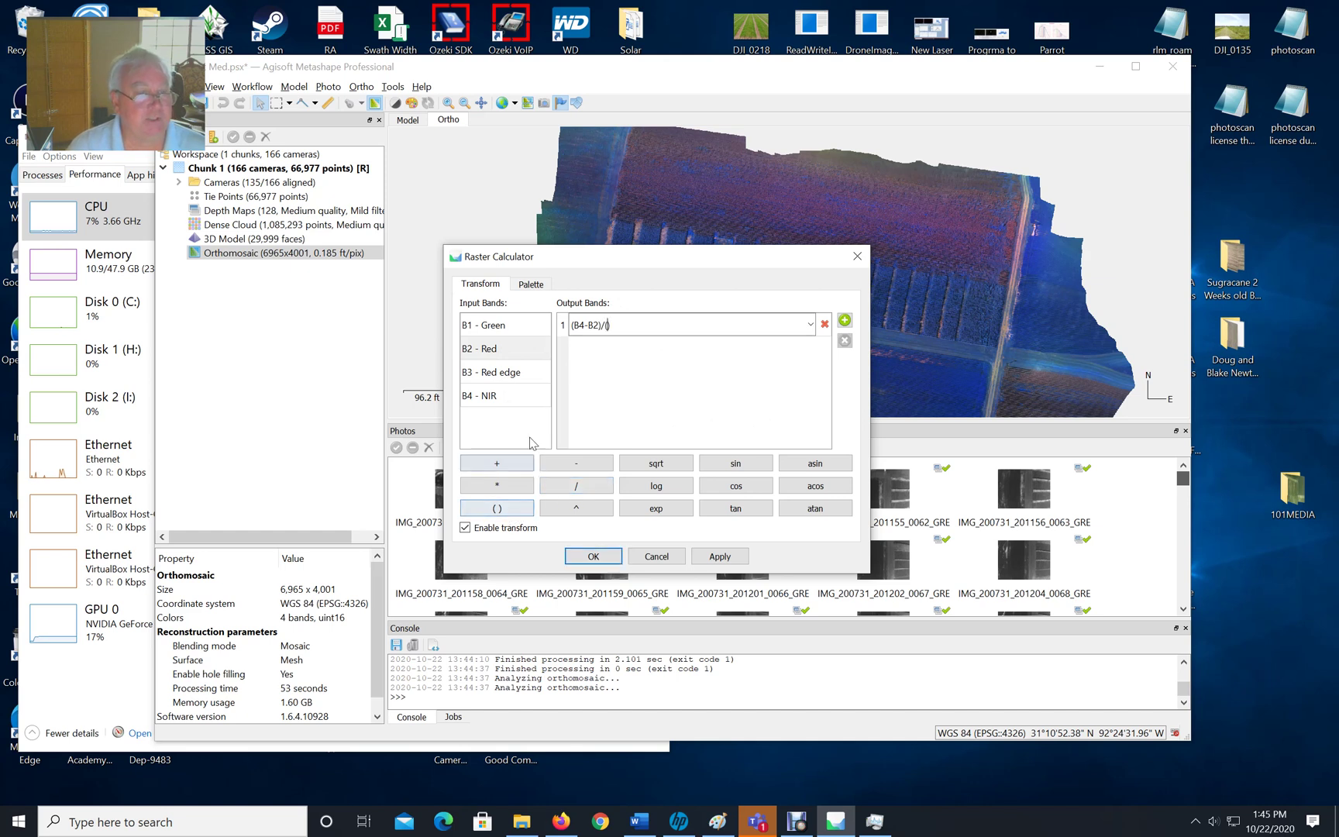
{"action": "double_click", "coordinate": [496, 397]}
{"action": "left_click", "coordinate": [497, 465]}
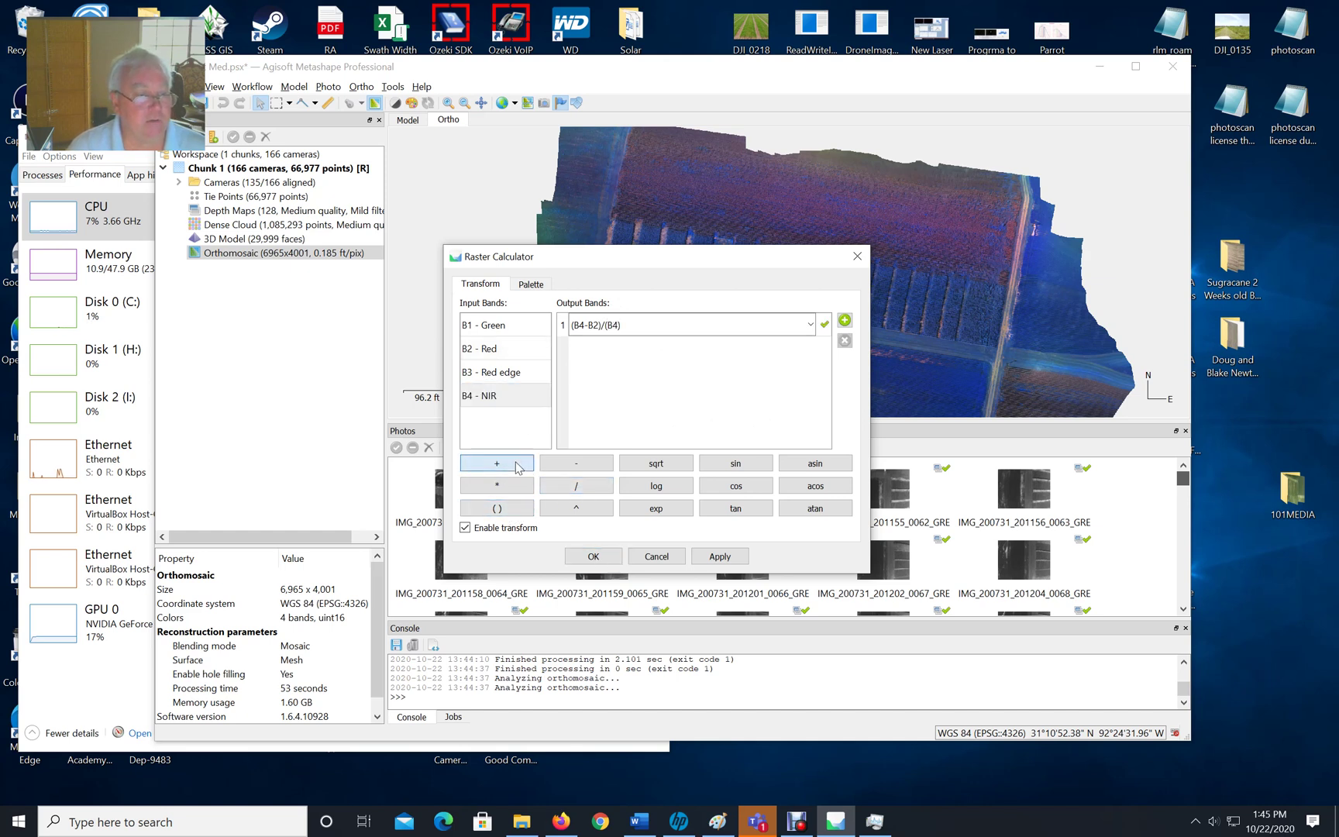
{"action": "double_click", "coordinate": [502, 351]}
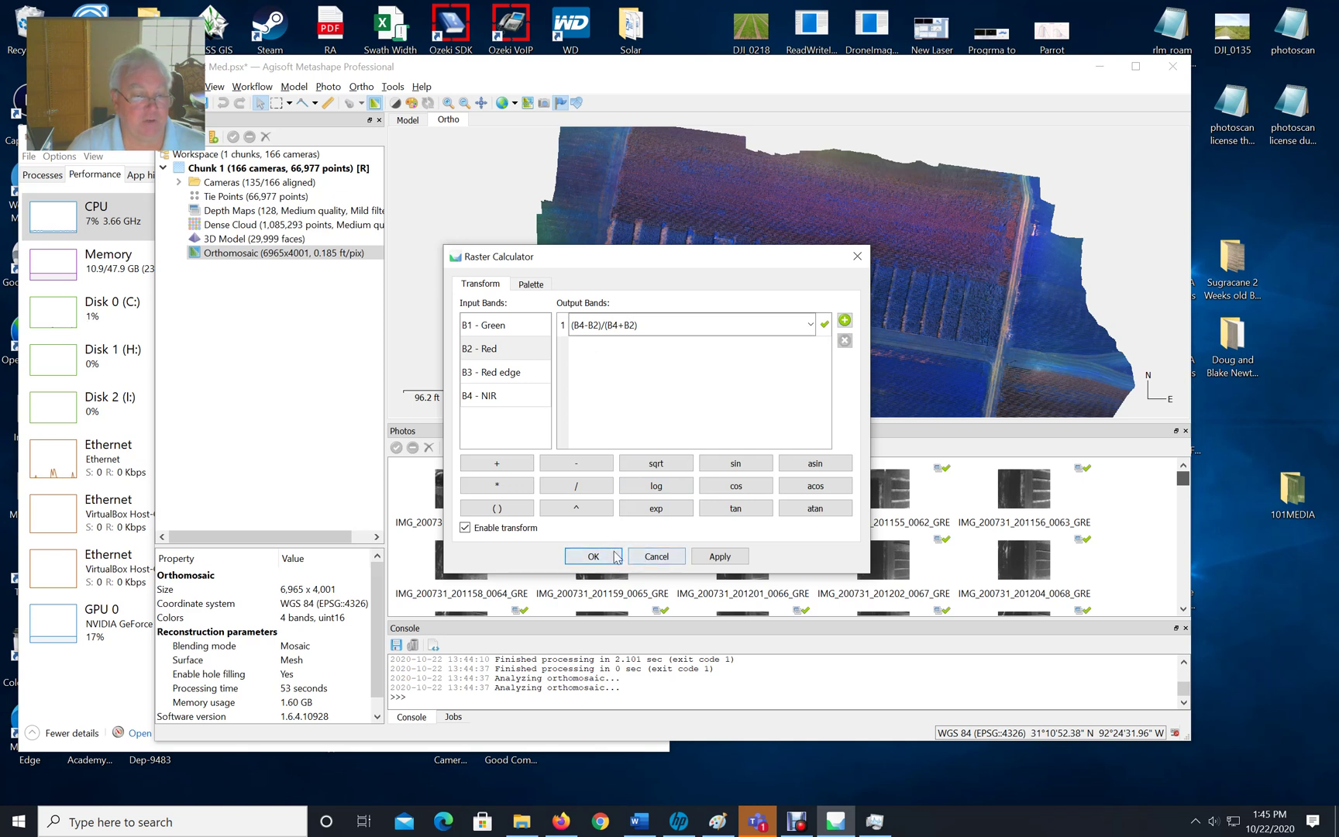
{"action": "left_click", "coordinate": [718, 556]}
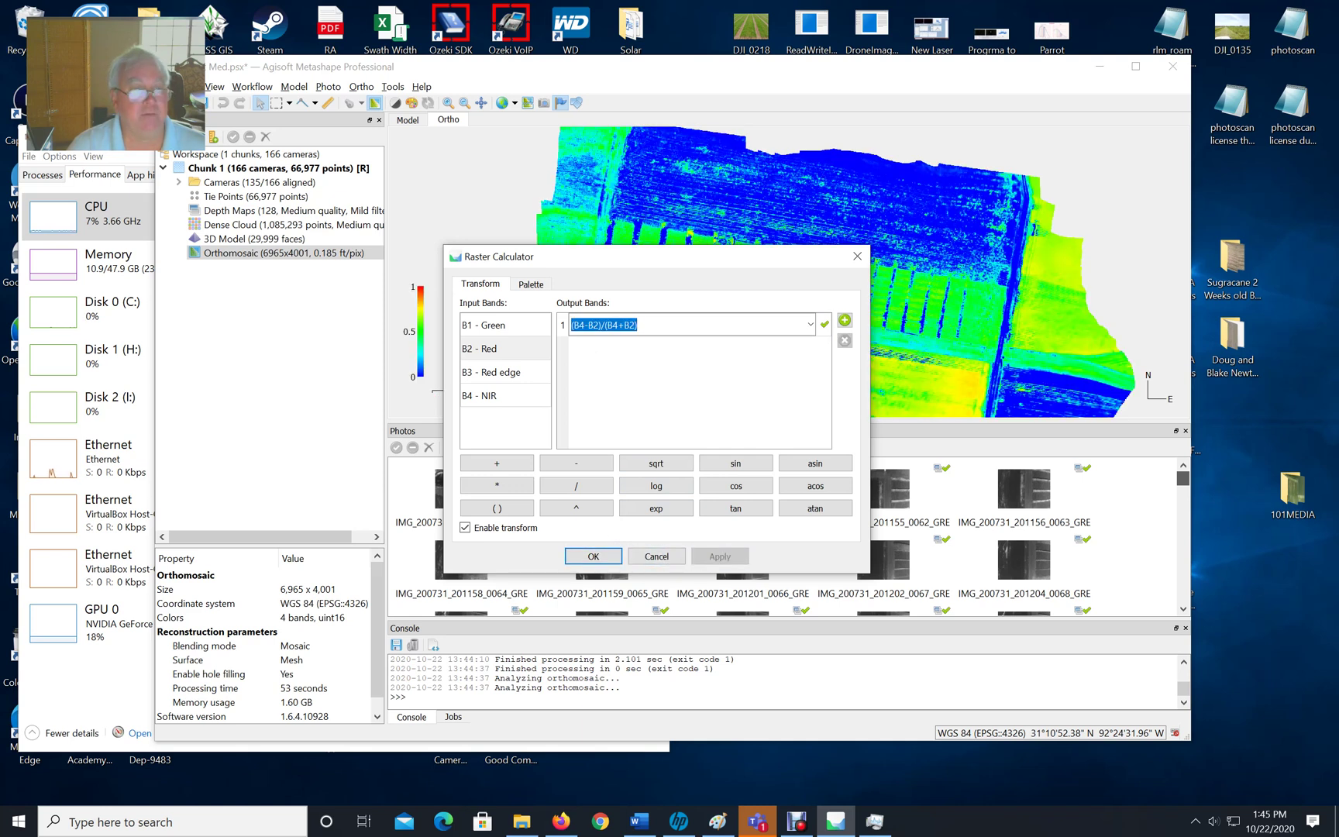
{"action": "left_click", "coordinate": [591, 556]}
Step: Examine the plots and neighbouring fields on the colored vegetation index map against its 0 to 1 scale
{"action": "scroll", "coordinate": [796, 326], "scroll_direction": "down", "scroll_amount": 1}
{"action": "scroll", "coordinate": [796, 322], "scroll_direction": "up", "scroll_amount": 3}
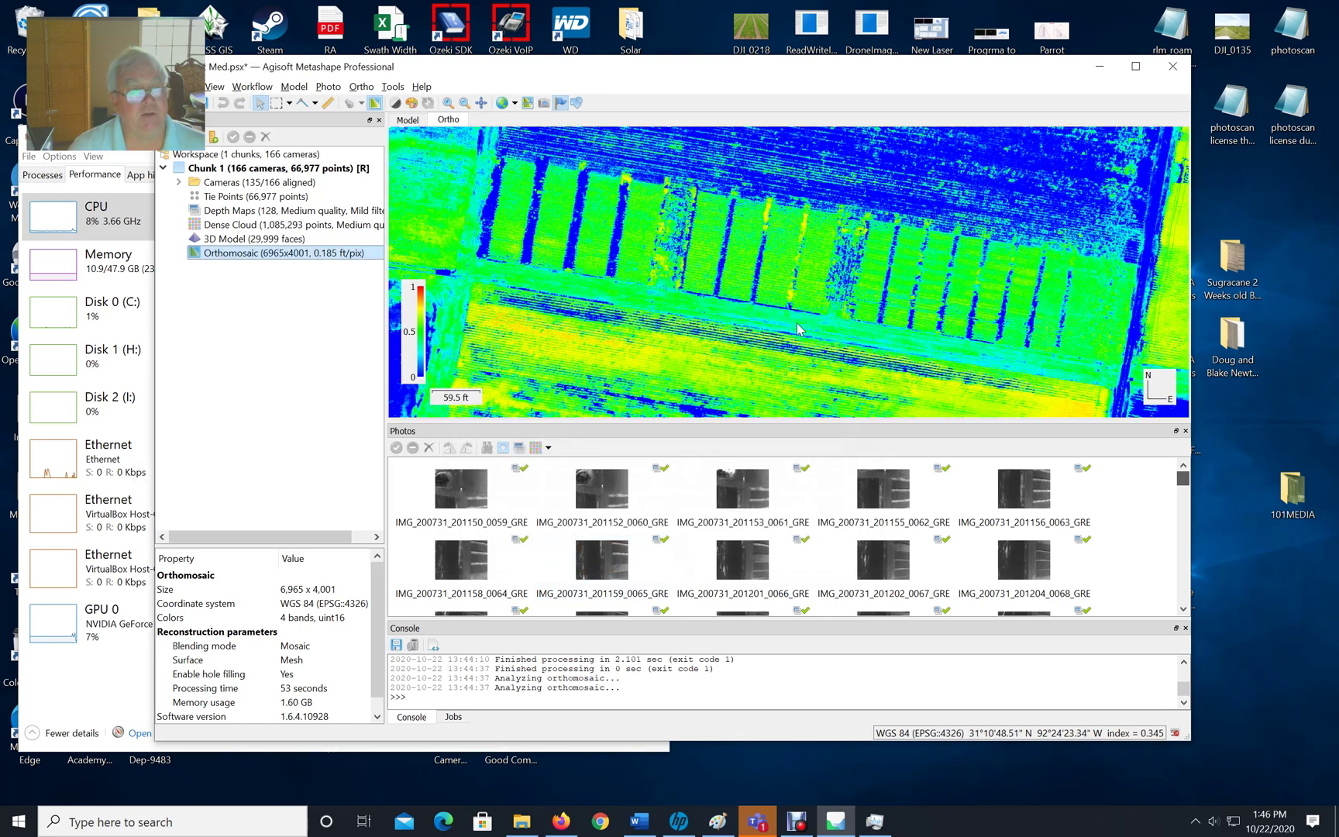
{"action": "scroll", "coordinate": [798, 324], "scroll_direction": "down", "scroll_amount": 2}
{"action": "scroll", "coordinate": [672, 343], "scroll_direction": "up", "scroll_amount": 1}
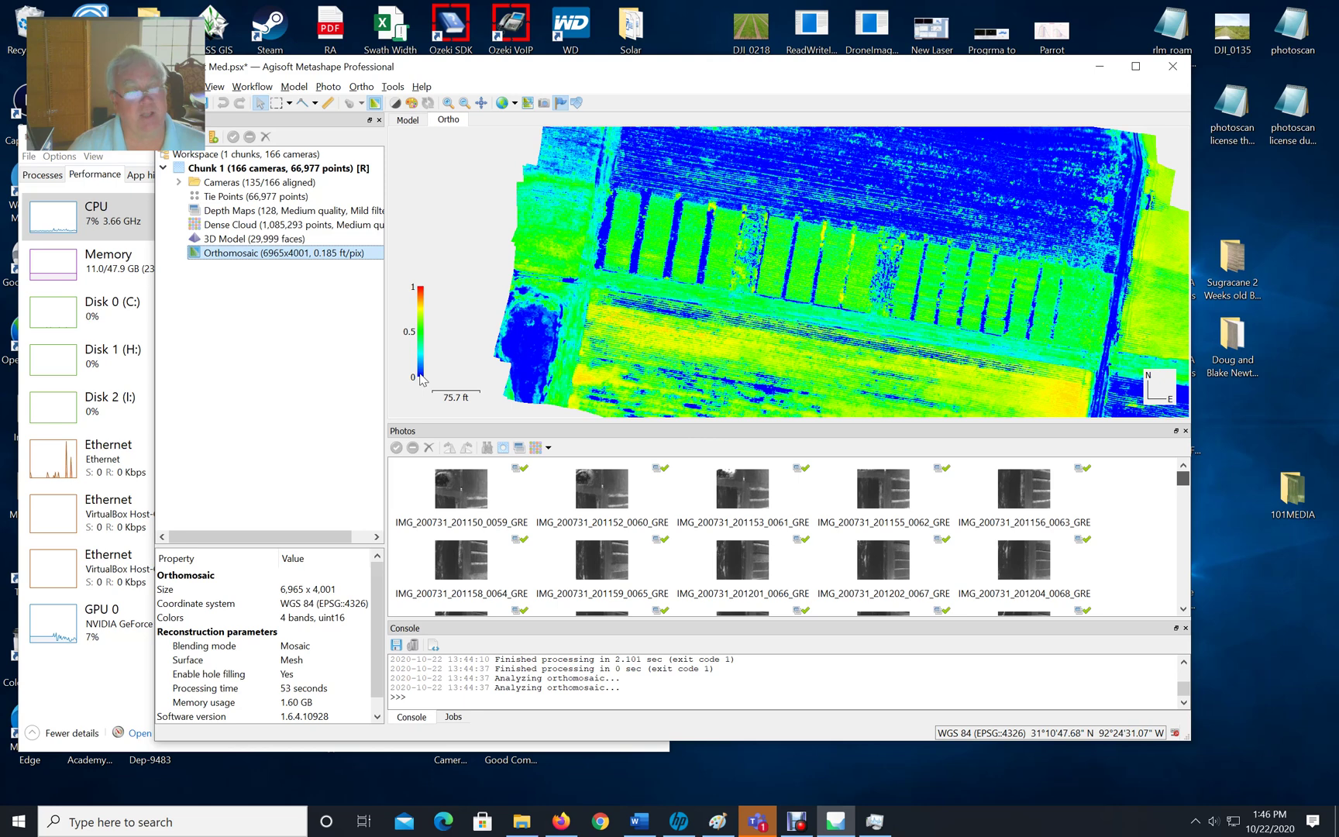
{"action": "scroll", "coordinate": [728, 245], "scroll_direction": "down", "scroll_amount": 1}
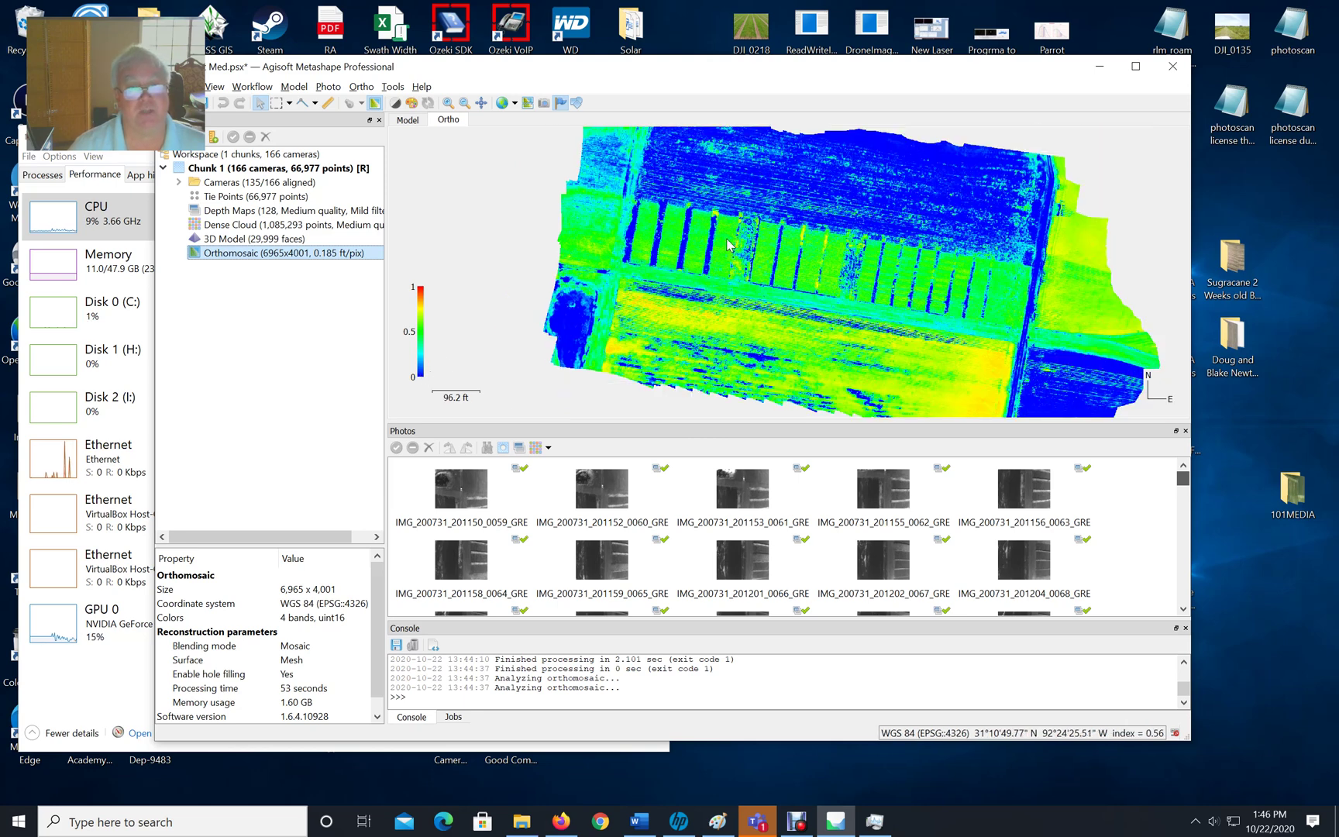
{"action": "left_click_drag", "start_coordinate": [728, 245], "coordinate": [663, 270]}
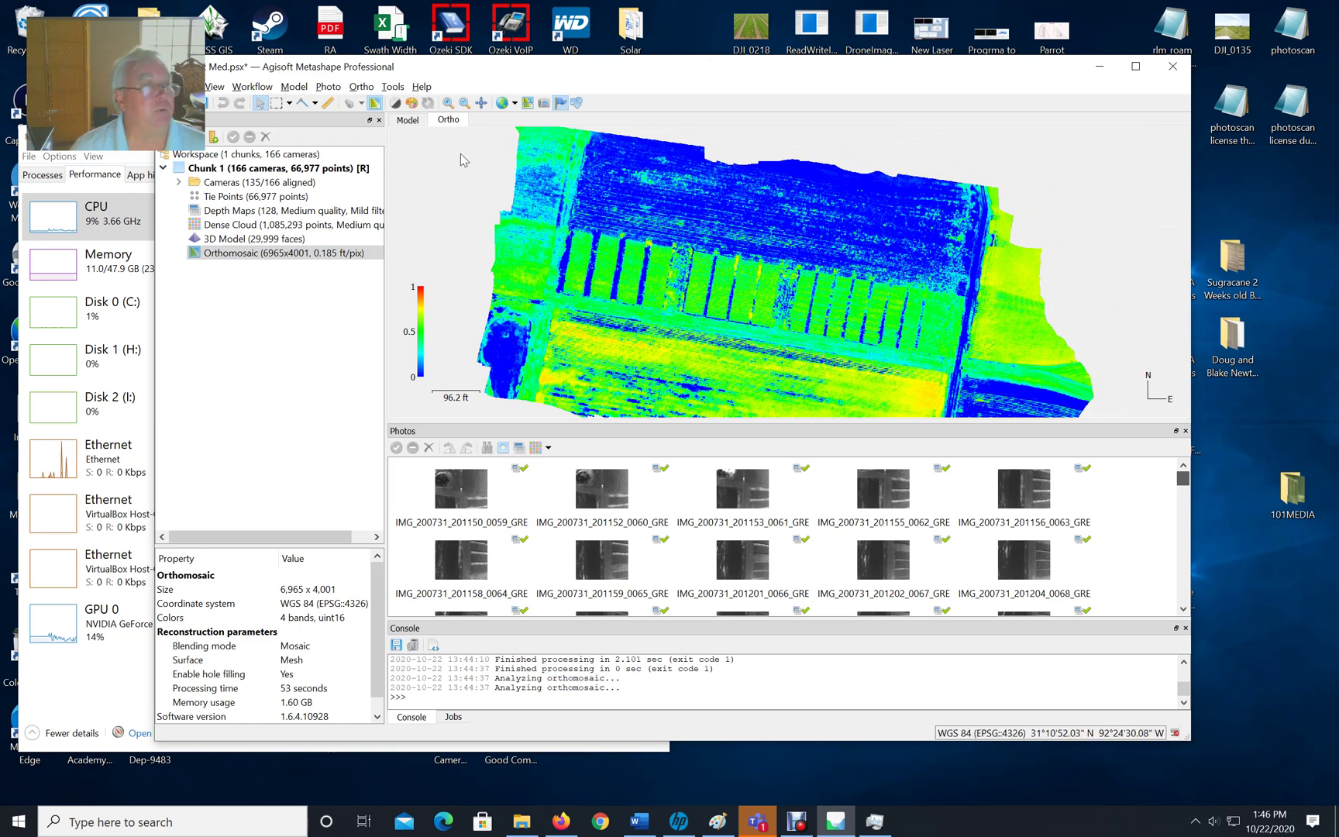
Step: Fit the Heat palette's range automatically to the NDVI histogram in the Raster Calculator and apply it to the orthomosaic
{"action": "left_click", "coordinate": [376, 104]}
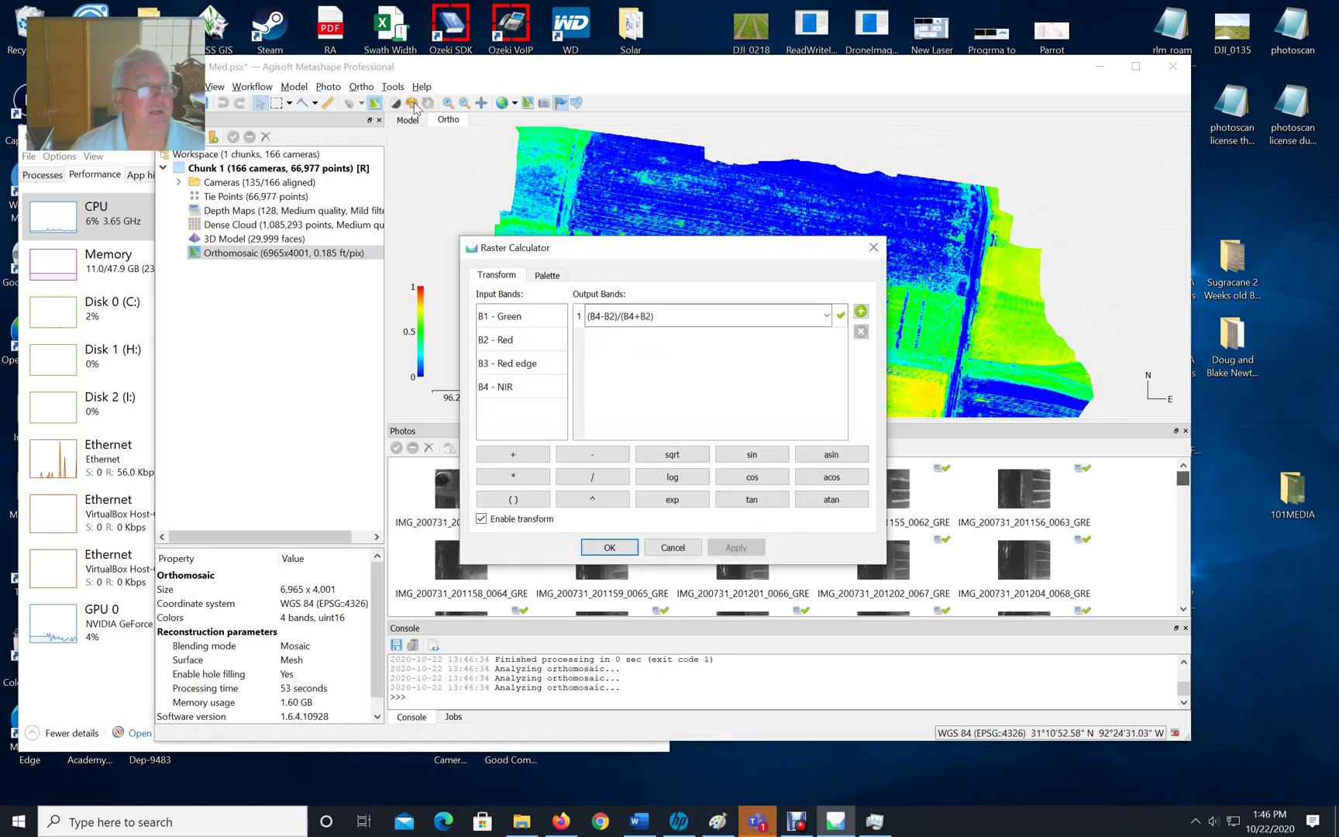
{"action": "left_click", "coordinate": [548, 276]}
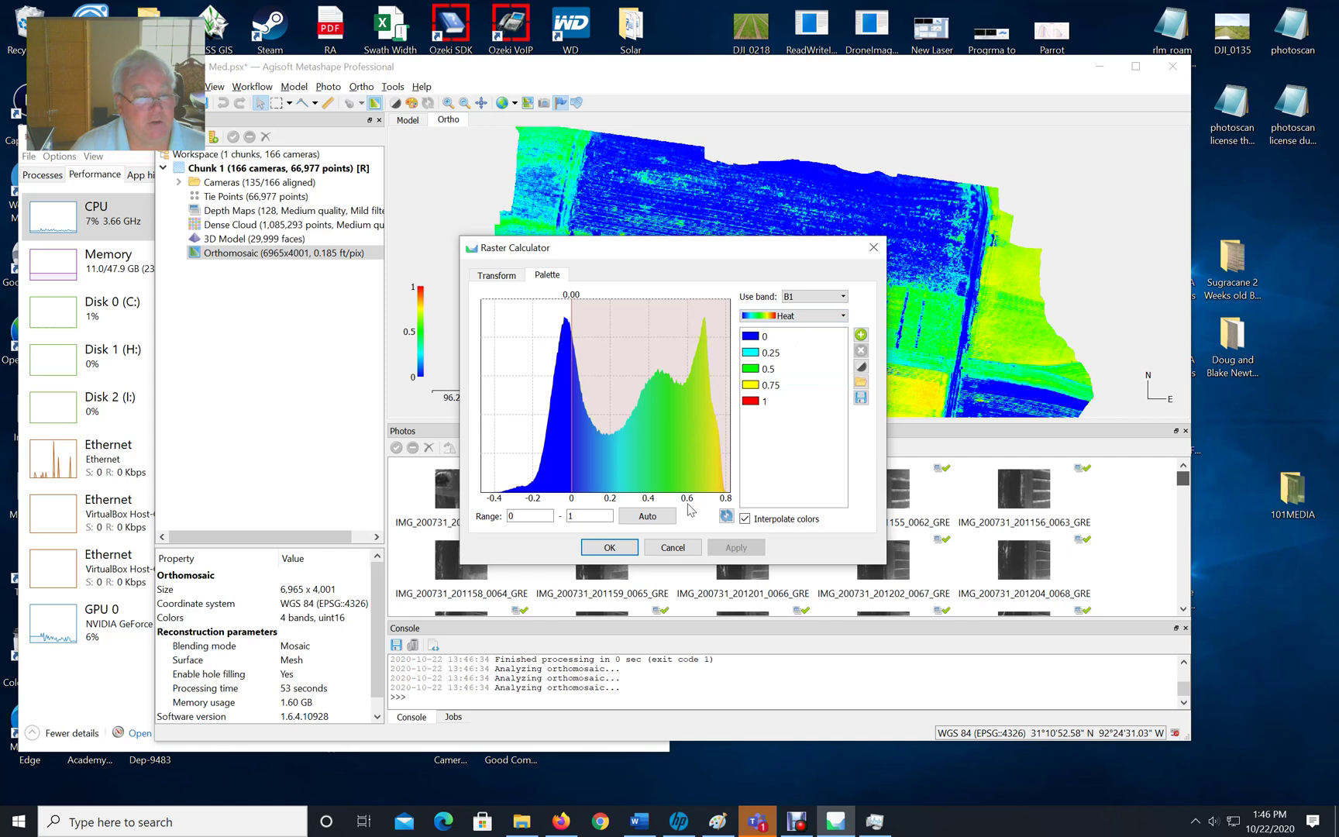
{"action": "left_click", "coordinate": [648, 517]}
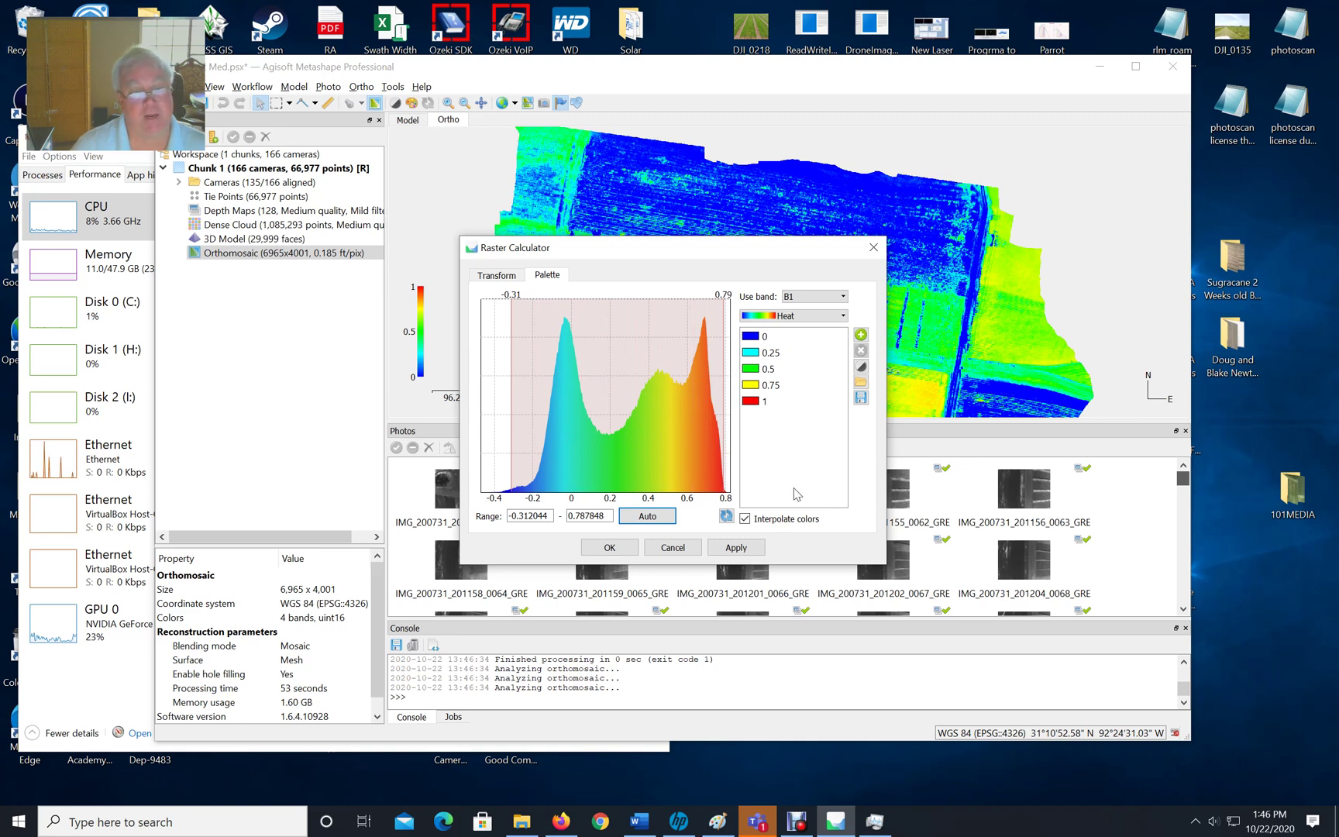
{"action": "left_click", "coordinate": [664, 517]}
{"action": "left_click", "coordinate": [744, 548]}
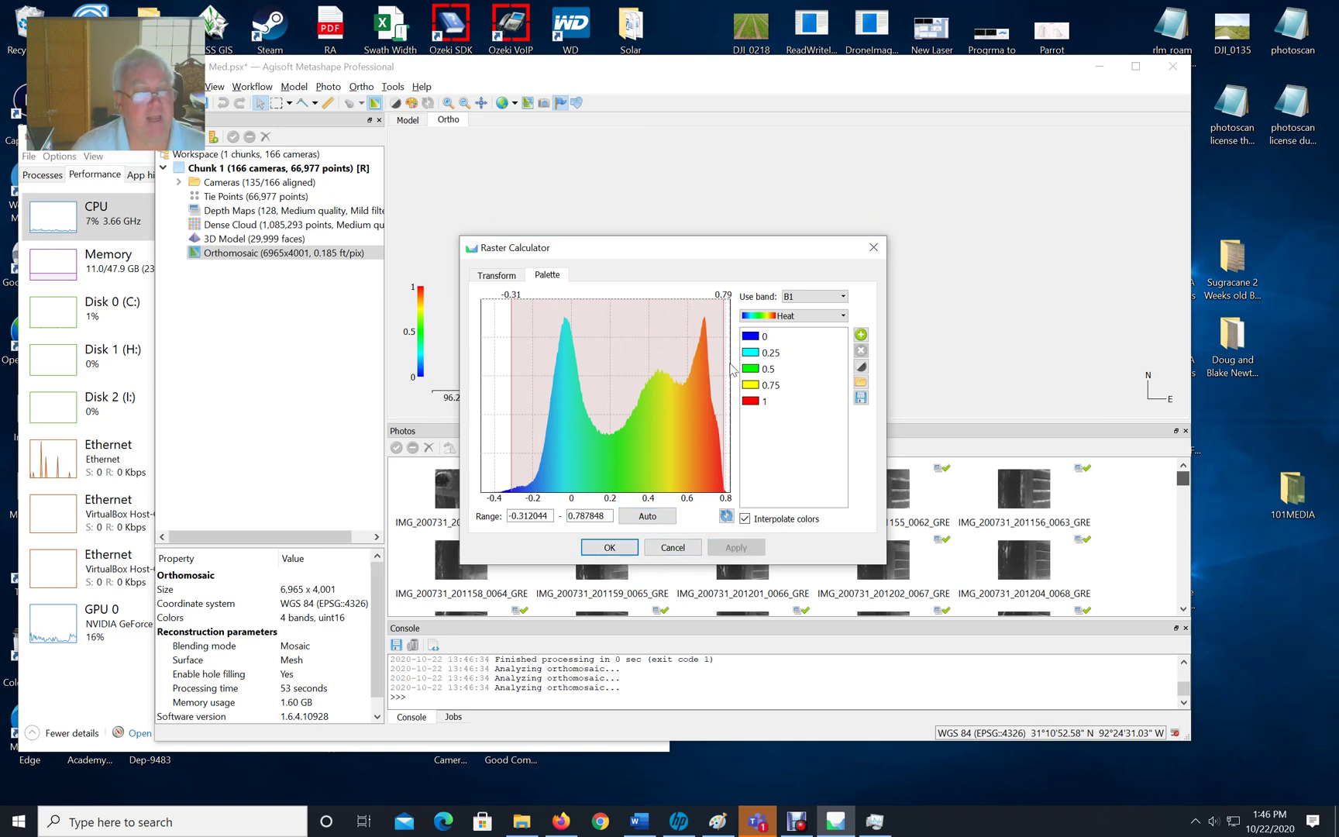
{"action": "left_click_drag", "start_coordinate": [713, 258], "coordinate": [440, 449]}
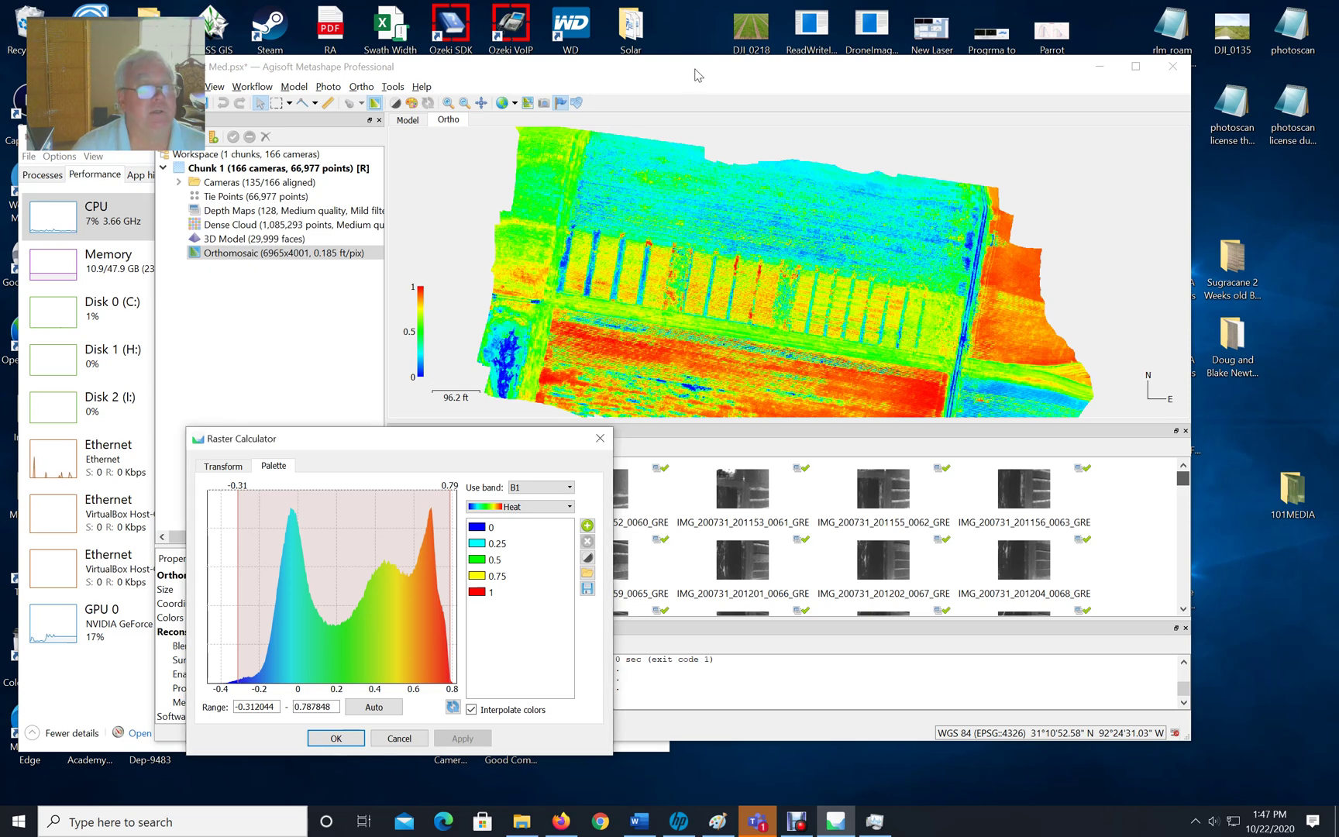
{"action": "left_click", "coordinate": [322, 738]}
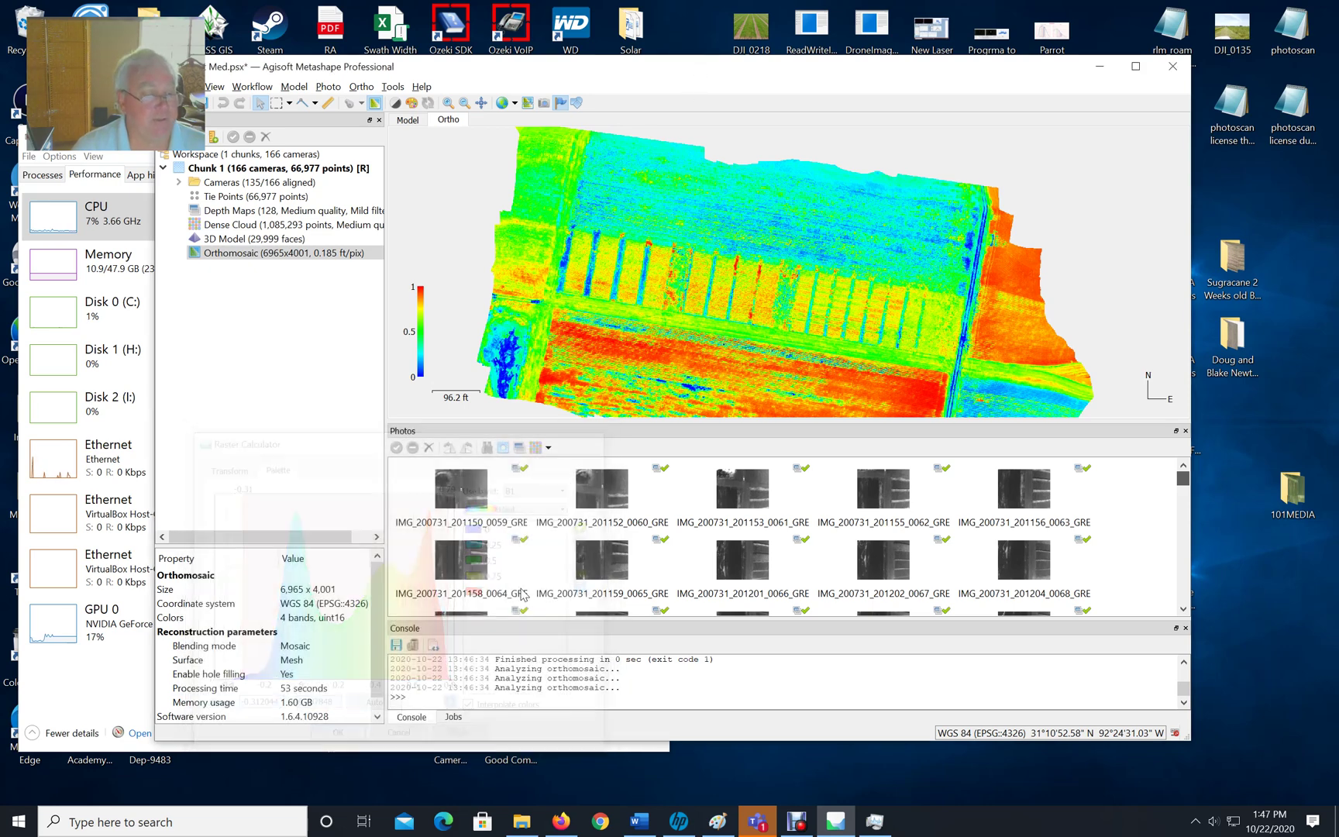
Step: Examine the individual plots and the strips between them on the rescaled Heat index map
{"action": "scroll", "coordinate": [751, 316], "scroll_direction": "up", "scroll_amount": 3}
{"action": "scroll", "coordinate": [750, 316], "scroll_direction": "down", "scroll_amount": 1}
{"action": "scroll", "coordinate": [750, 316], "scroll_direction": "up", "scroll_amount": 4}
{"action": "left_click_drag", "start_coordinate": [707, 320], "coordinate": [1024, 362]}
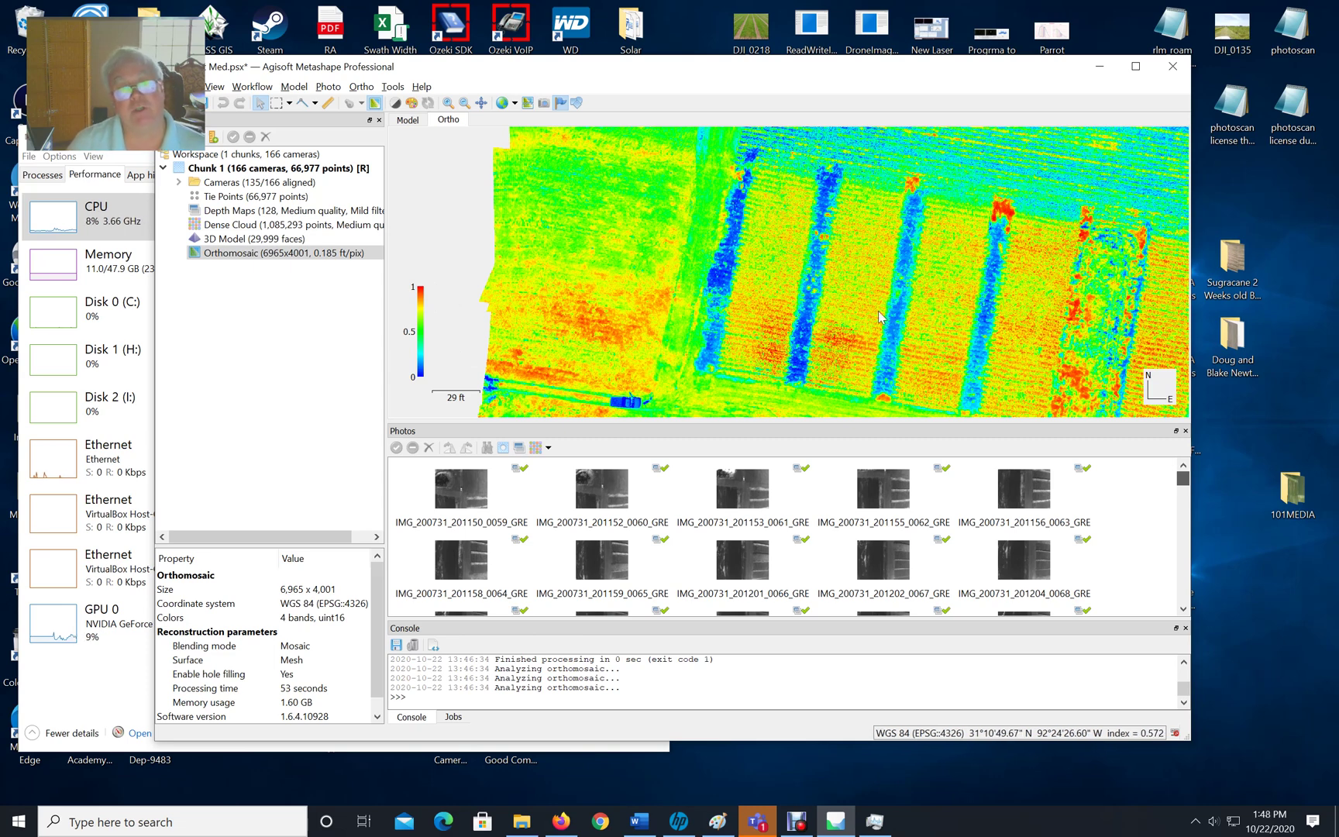
{"action": "scroll", "coordinate": [744, 307], "scroll_direction": "down", "scroll_amount": 1}
{"action": "left_click_drag", "start_coordinate": [651, 307], "coordinate": [547, 286]}
Step: Start exporting the index-colored orthomosaic in WGS 84 (EPSG::4326) and choose JPEG as the file format
{"action": "right_click", "coordinate": [345, 258]}
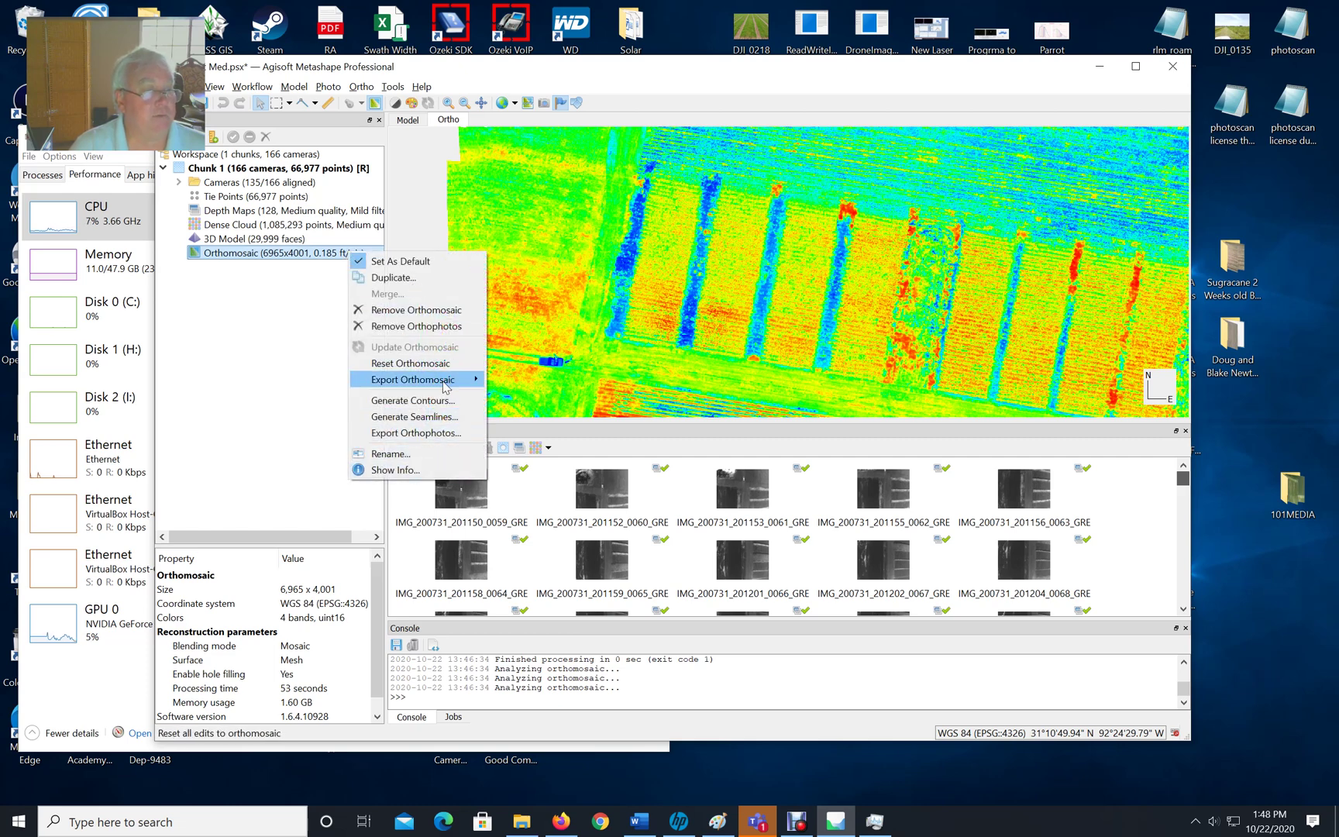
{"action": "mouse_move", "coordinate": [419, 379]}
{"action": "left_click", "coordinate": [543, 383]}
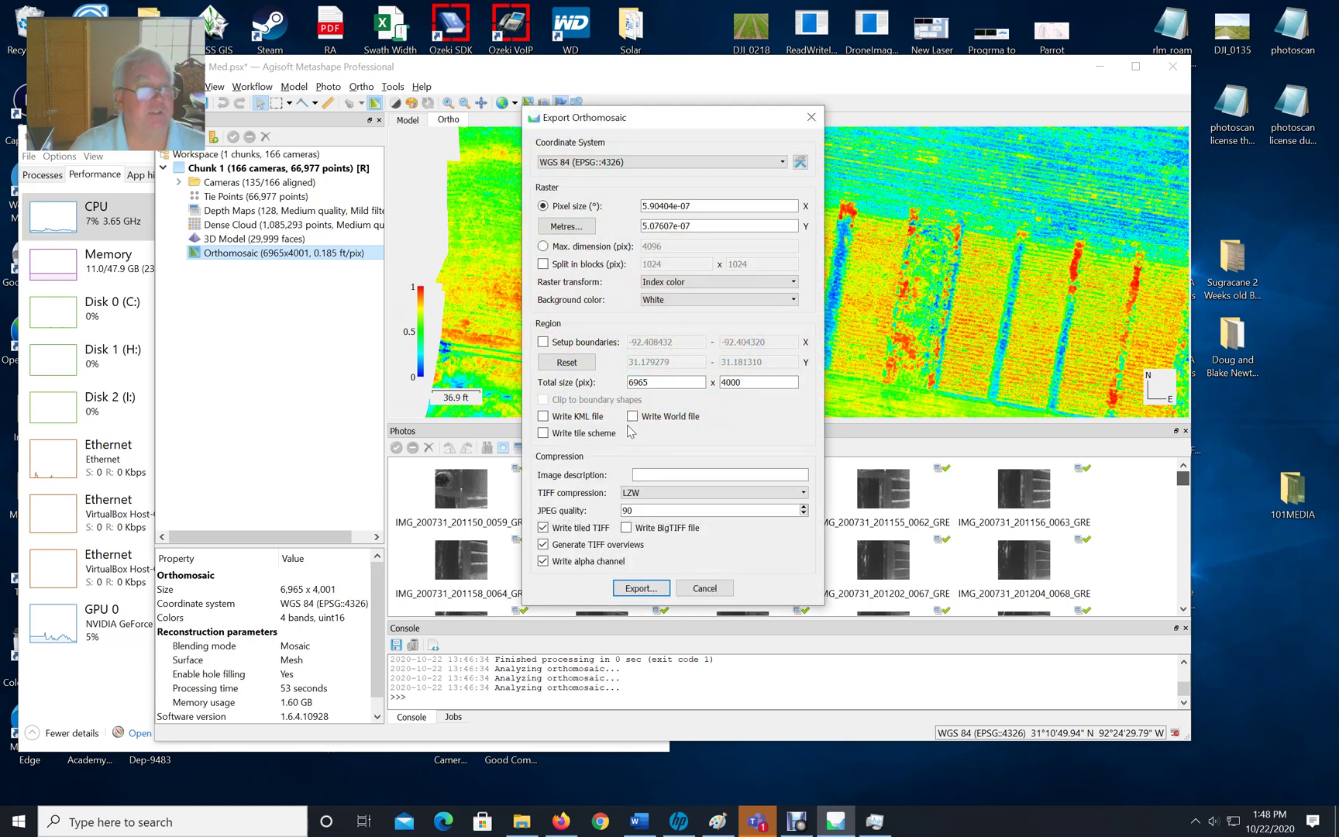
{"action": "left_click", "coordinate": [640, 590]}
{"action": "left_click", "coordinate": [365, 601]}
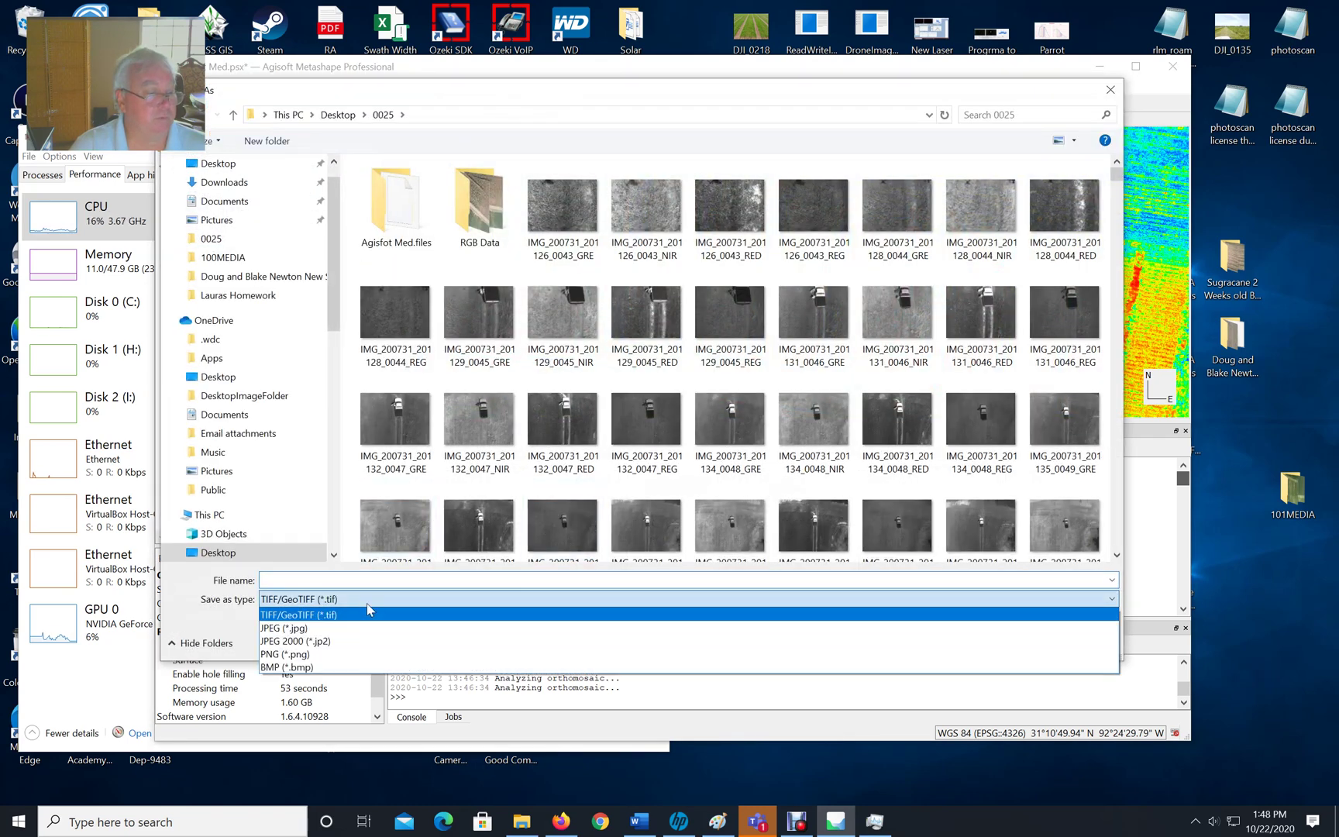
{"action": "left_click", "coordinate": [337, 620]}
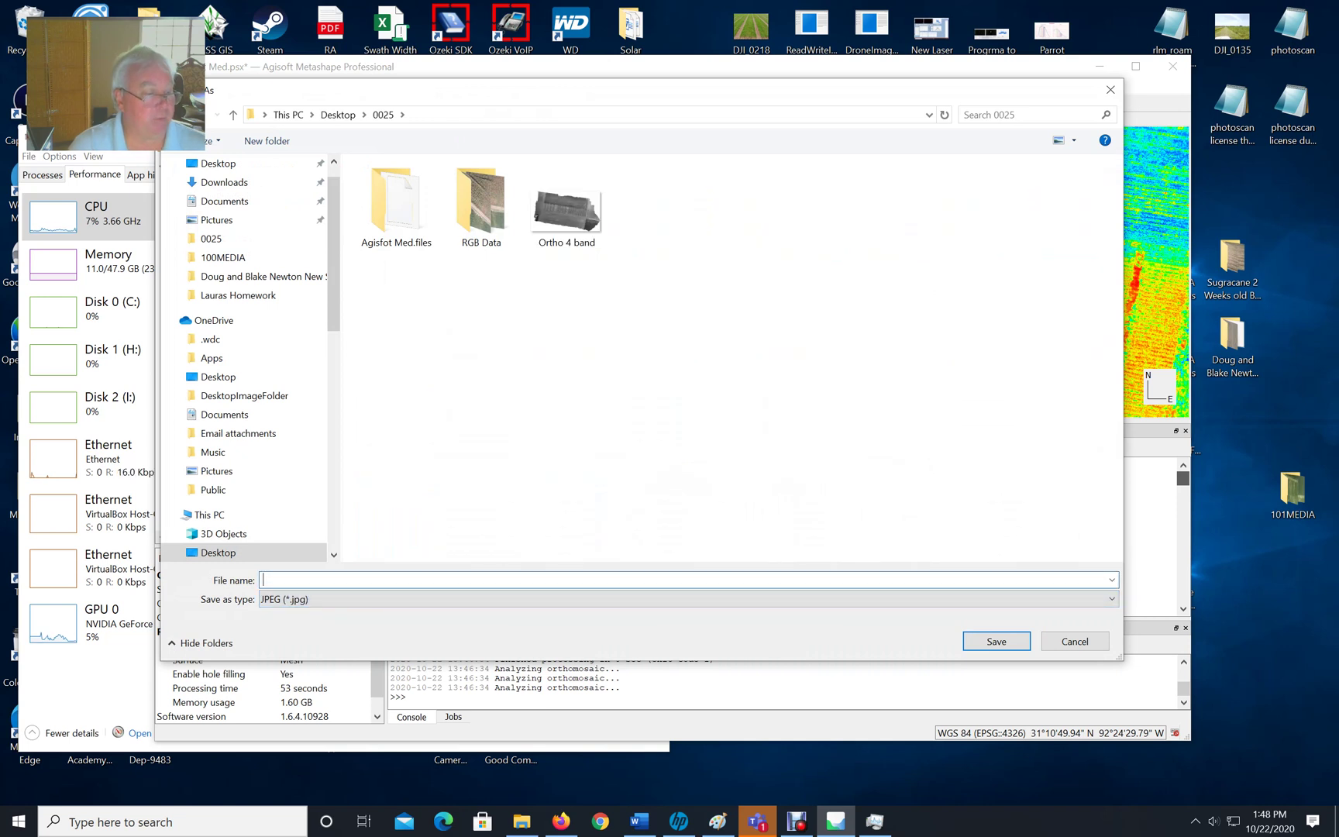
Step: Name the export "OrthoNDVI red Heat Scale Red highest blue lowest" and save it in the Desktop folder 0025
{"action": "type", "text": "O"}
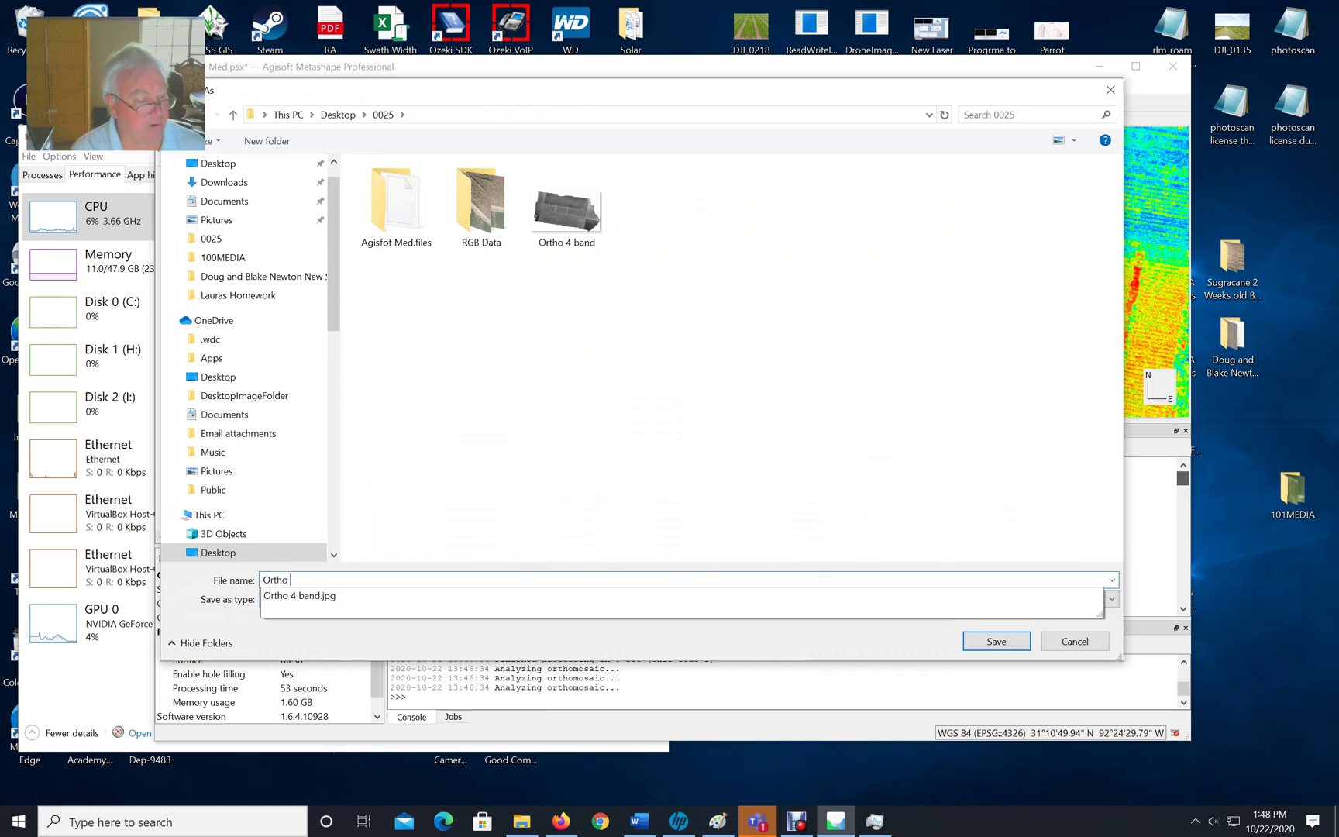
{"action": "type", "text": "rtho "}
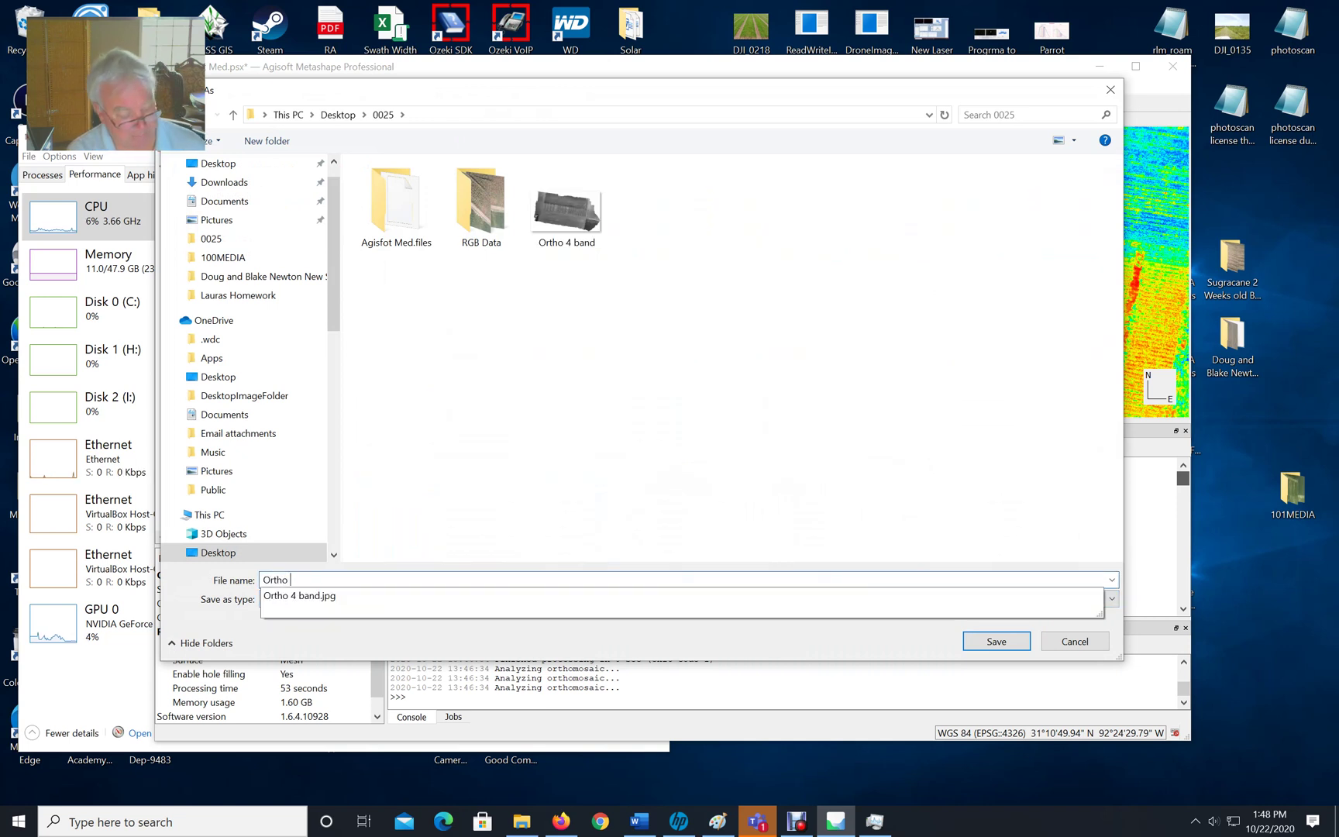
{"action": "type", "text": "Heat"}
{"action": "key", "text": "BackSpace"}
{"action": "key", "text": "BackSpace"}
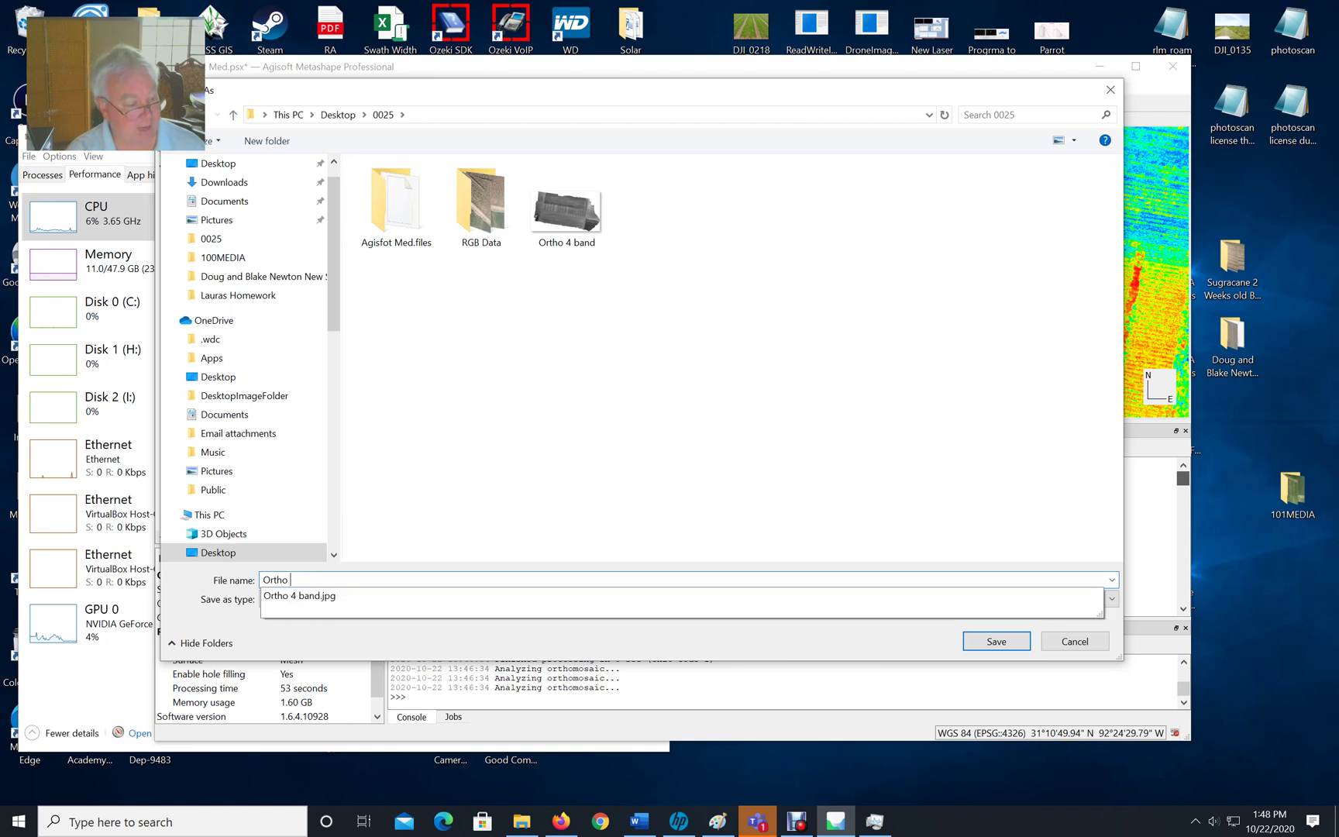
{"action": "type", "text": "NDVI red Heat Sca"}
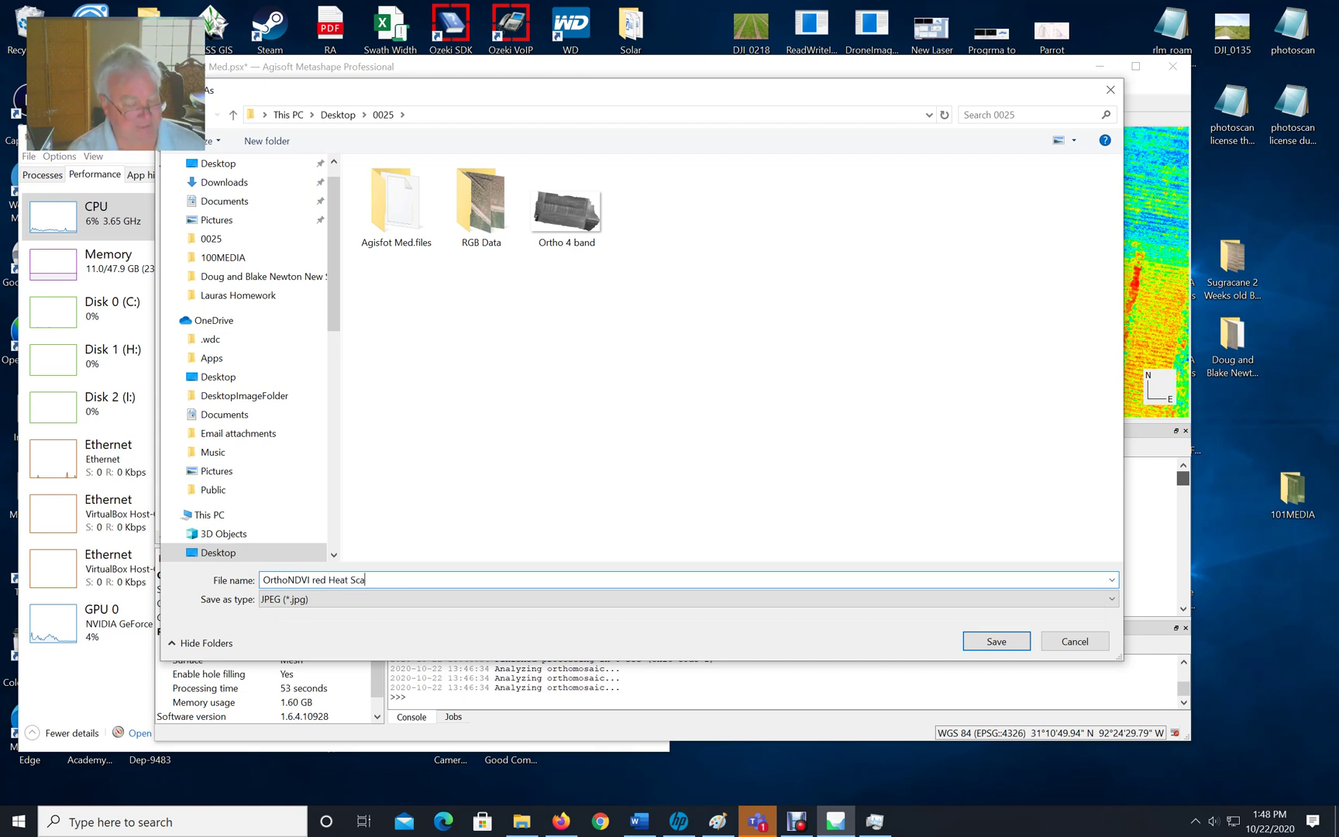
{"action": "type", "text": "highest blue lowest"}
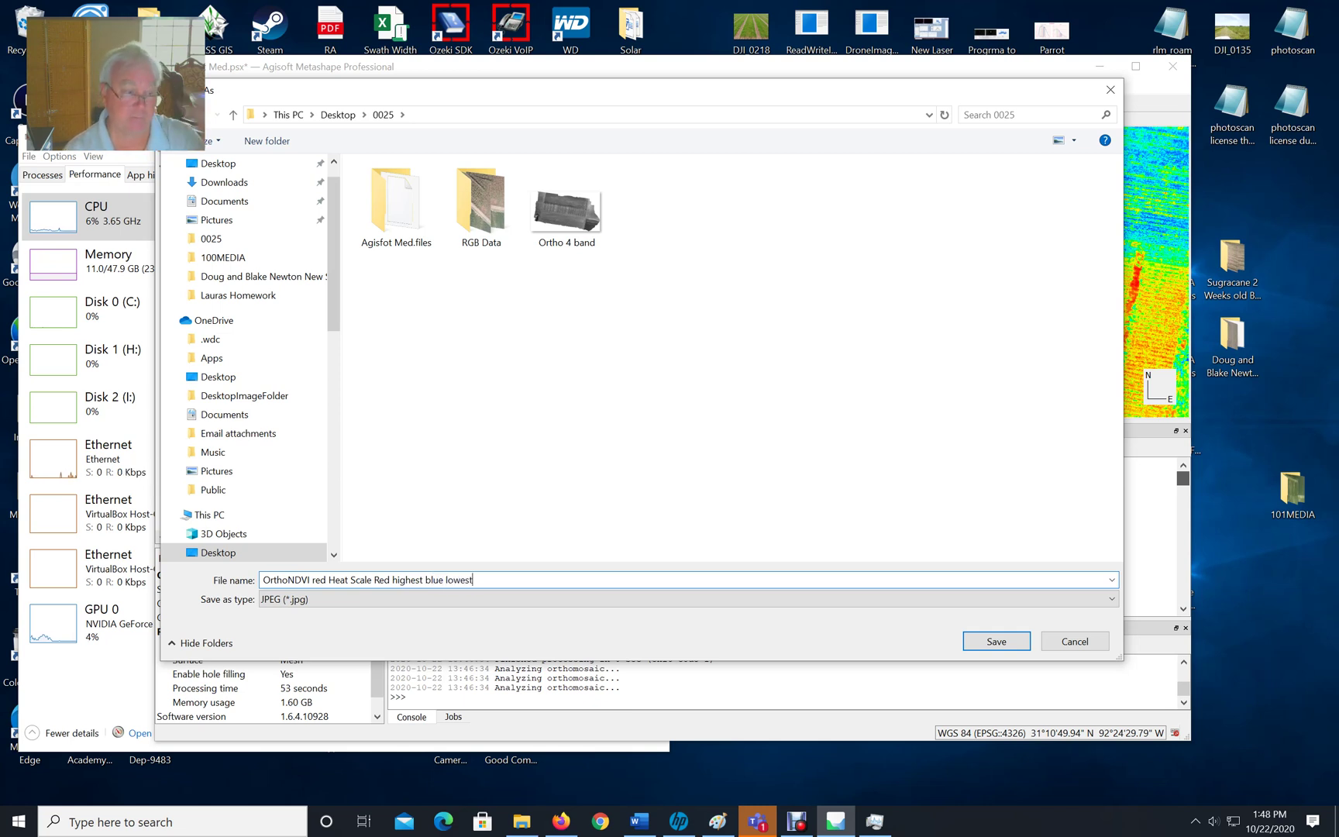
{"action": "key", "text": "Return"}
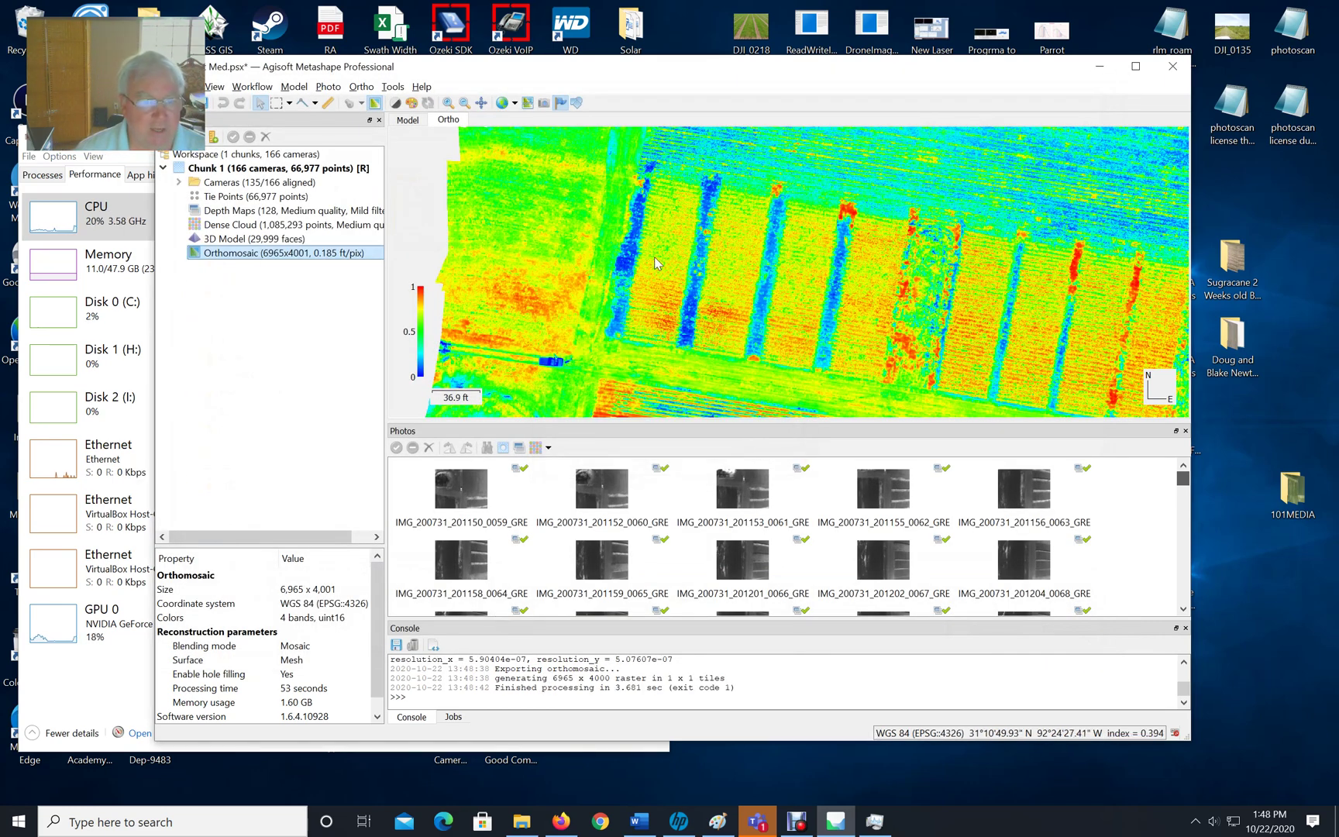
Step: Change the orthomosaic's color palette from Heat to NDVI in the Raster Calculator and apply it
{"action": "scroll", "coordinate": [717, 284], "scroll_direction": "down", "scroll_amount": 5}
{"action": "scroll", "coordinate": [717, 284], "scroll_direction": "up", "scroll_amount": 4}
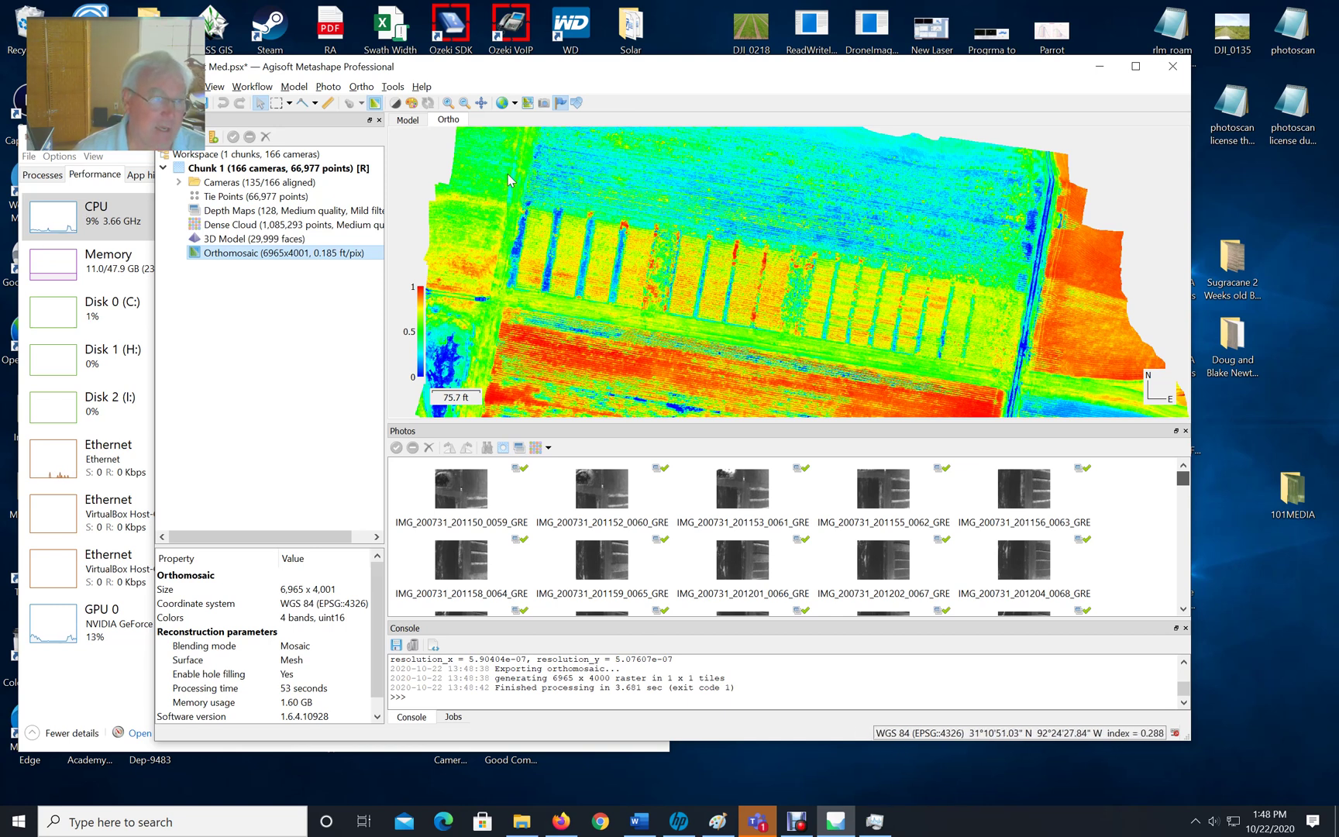
{"action": "left_click", "coordinate": [412, 104]}
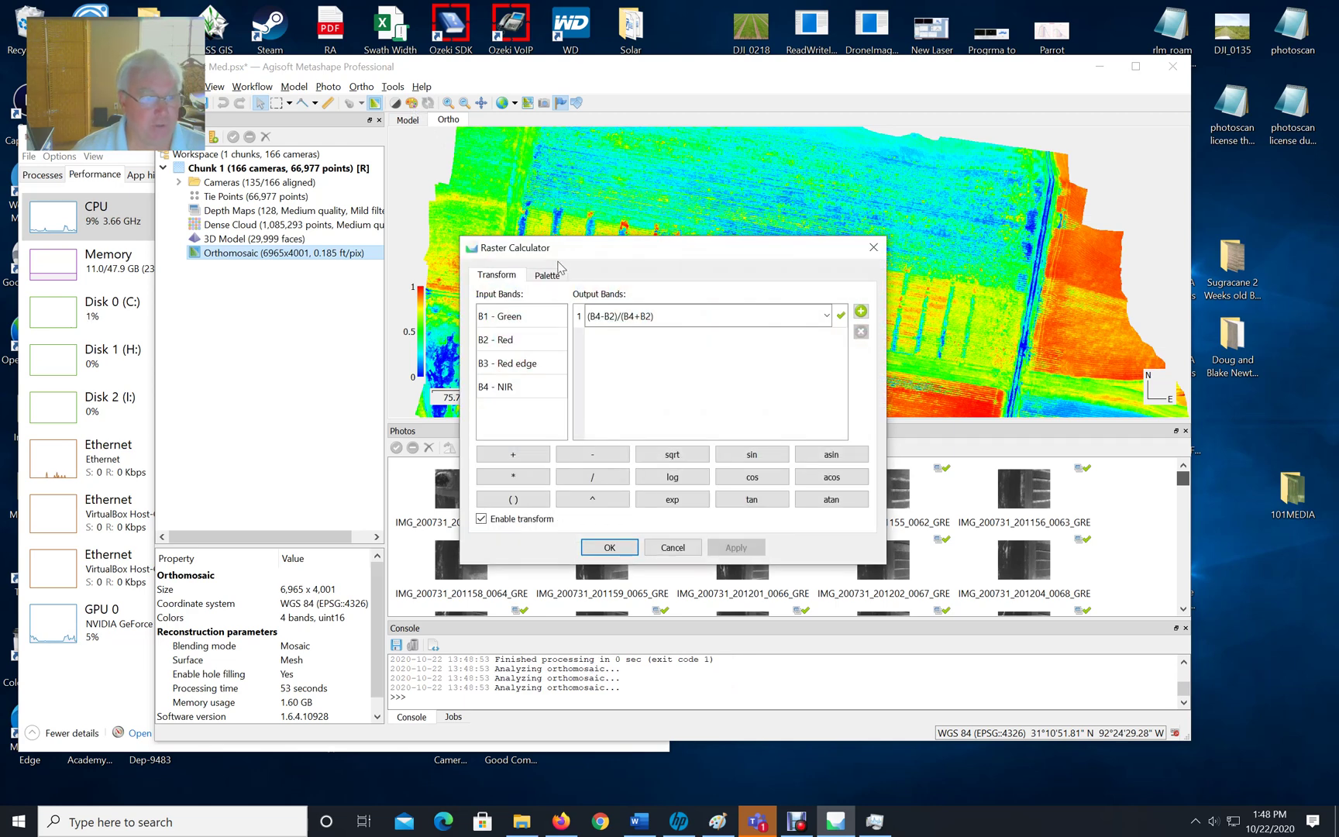
{"action": "left_click", "coordinate": [549, 277]}
{"action": "left_click", "coordinate": [818, 318]}
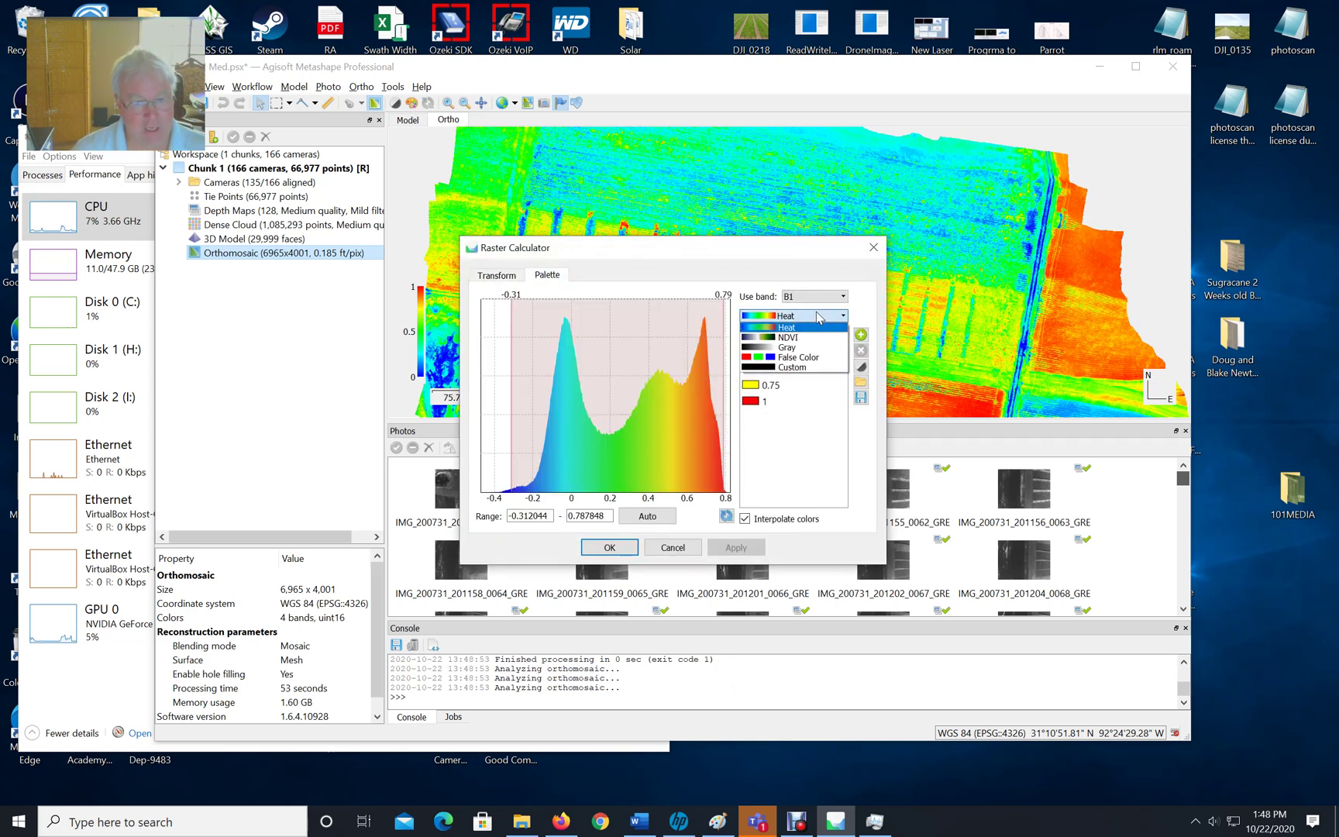
{"action": "left_click", "coordinate": [803, 346]}
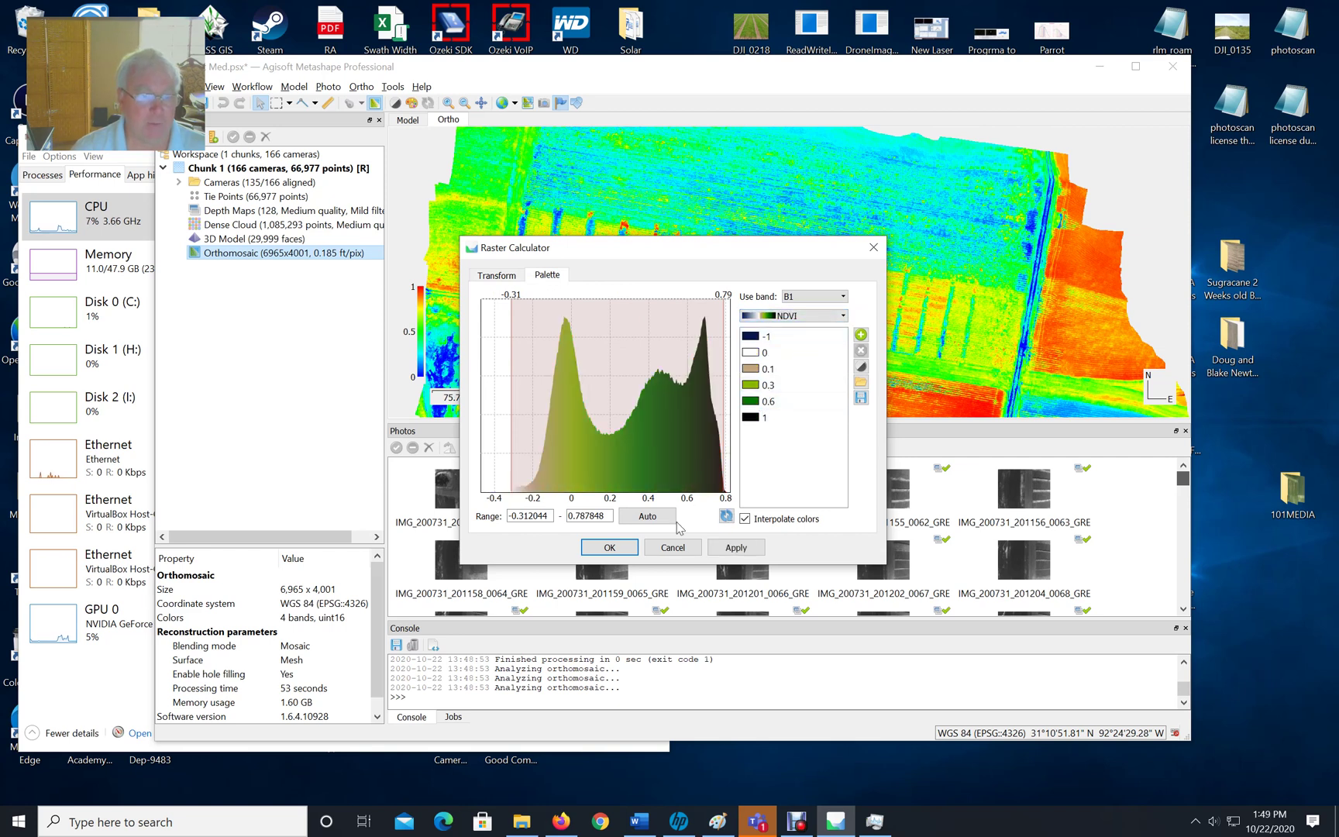
{"action": "left_click", "coordinate": [722, 550]}
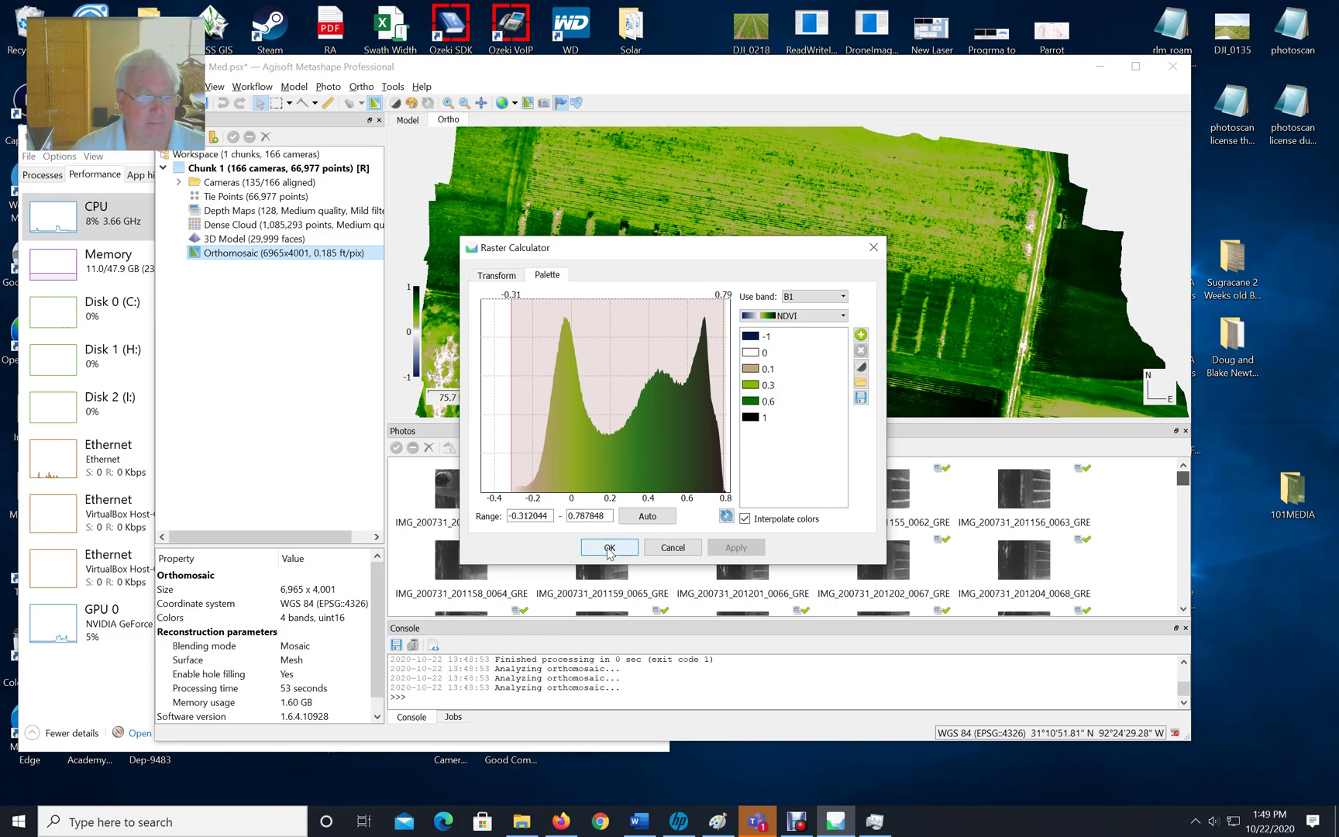
{"action": "left_click", "coordinate": [609, 547]}
Step: Examine the plots, the strips between them and the surrounding fields on the map in the NDVI palette
{"action": "scroll", "coordinate": [637, 248], "scroll_direction": "up", "scroll_amount": 5}
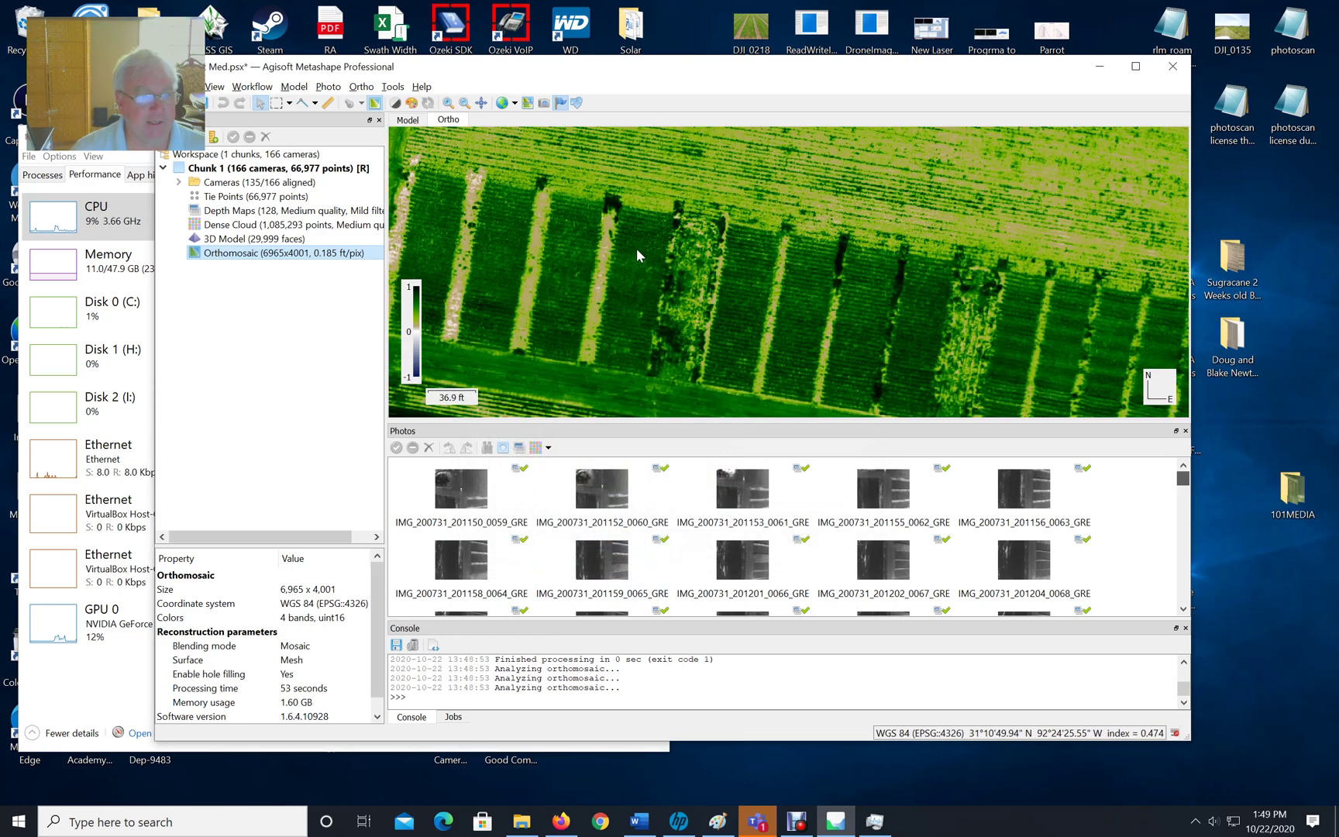
{"action": "scroll", "coordinate": [637, 295], "scroll_direction": "down", "scroll_amount": 3}
{"action": "left_click_drag", "start_coordinate": [618, 350], "coordinate": [712, 225]}
{"action": "scroll", "coordinate": [656, 321], "scroll_direction": "down", "scroll_amount": 3}
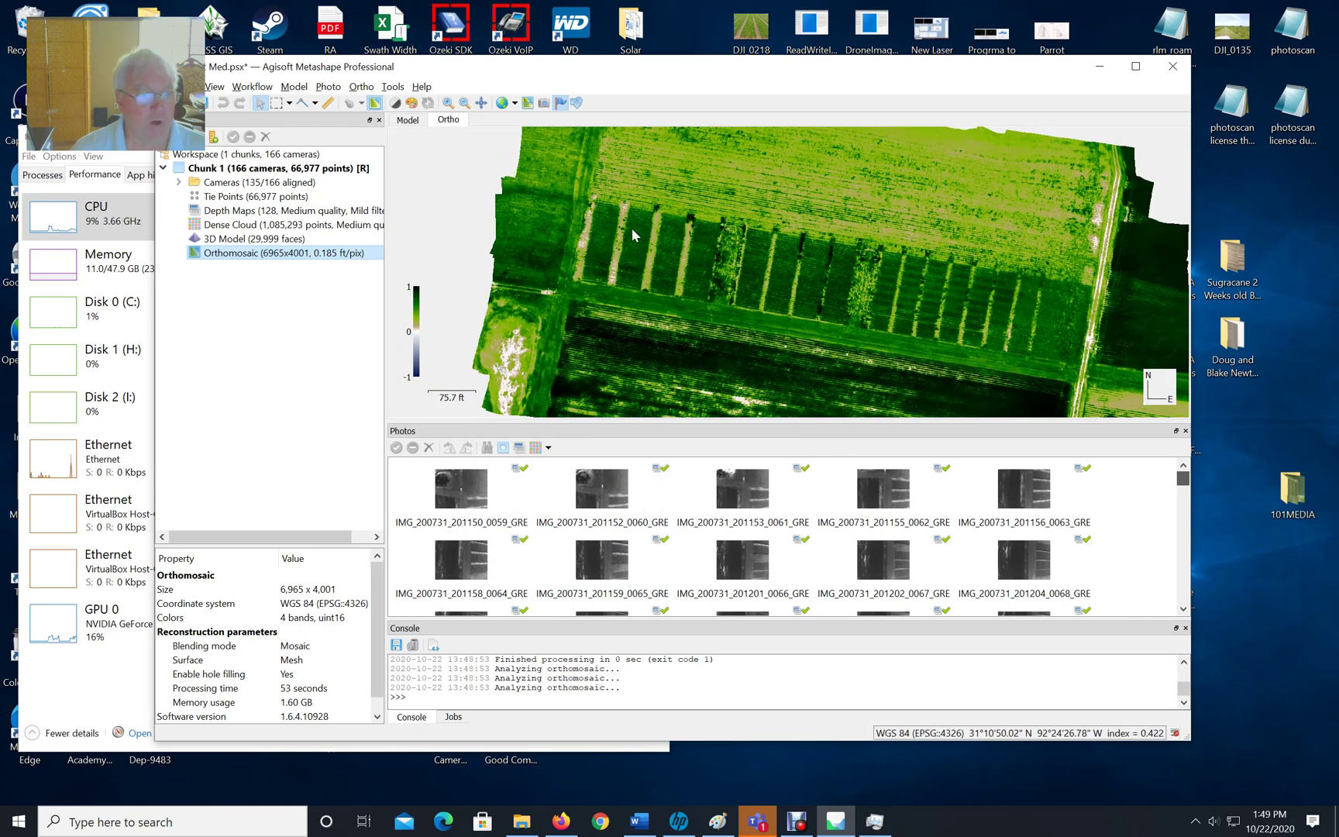
{"action": "scroll", "coordinate": [675, 195], "scroll_direction": "up", "scroll_amount": 2}
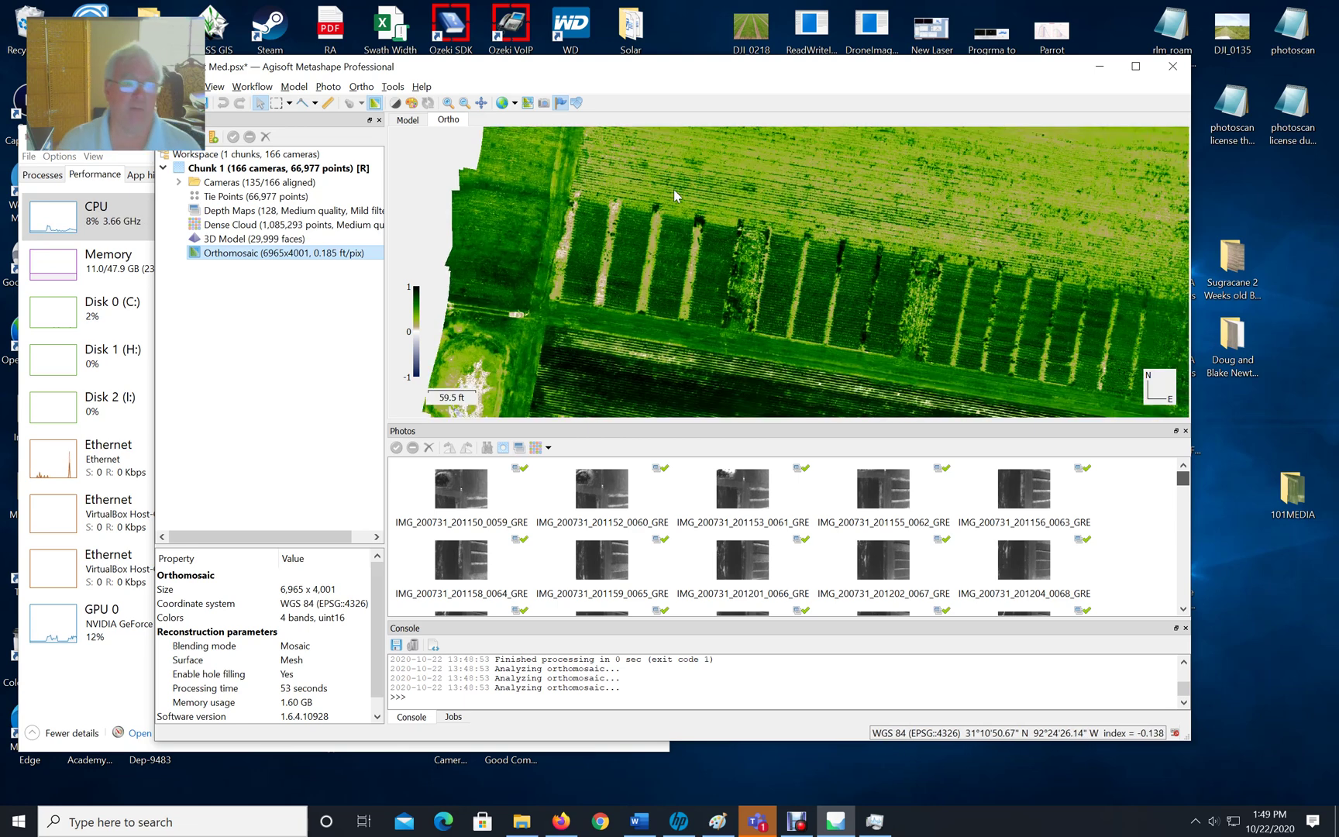
{"action": "scroll", "coordinate": [675, 196], "scroll_direction": "down", "scroll_amount": 3}
{"action": "scroll", "coordinate": [727, 239], "scroll_direction": "up", "scroll_amount": 2}
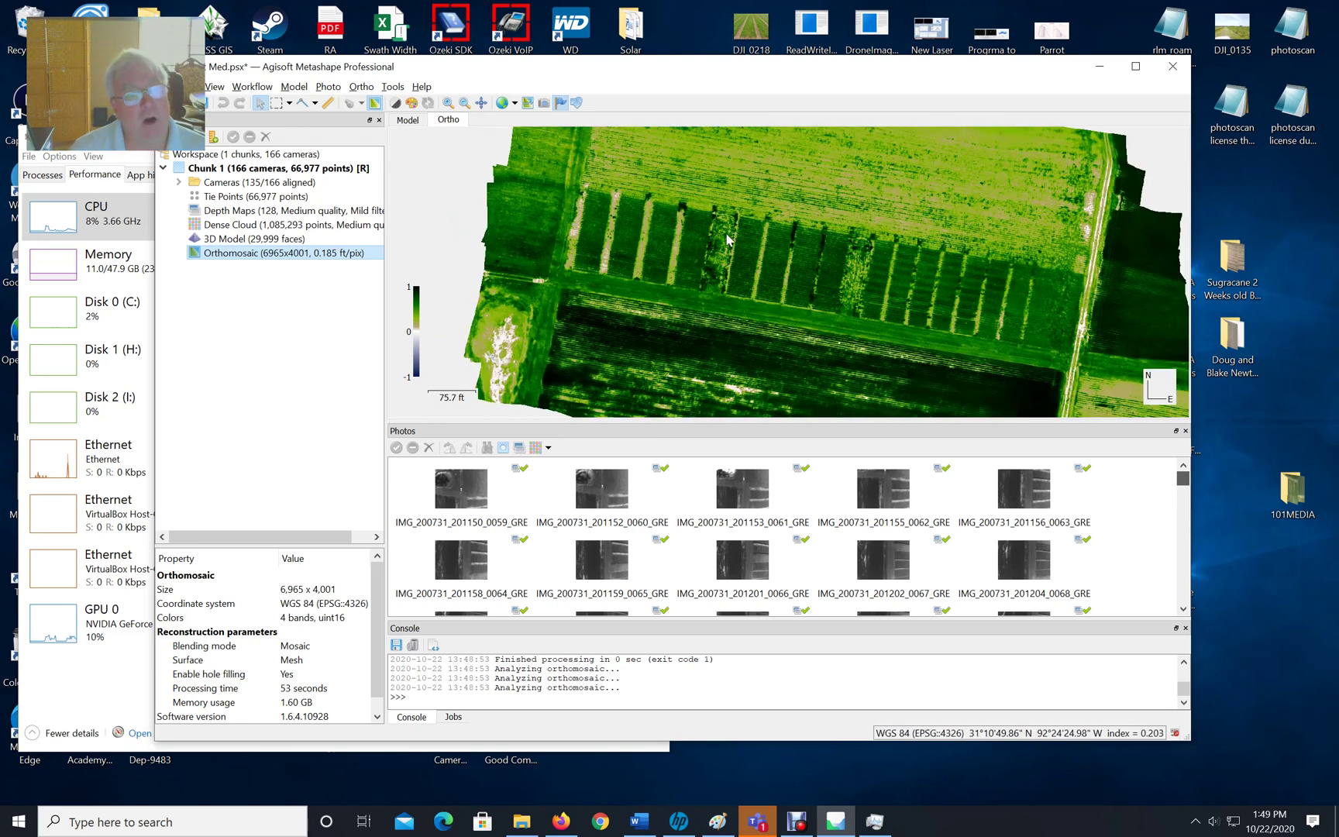
{"action": "left_click_drag", "start_coordinate": [766, 228], "coordinate": [758, 258]}
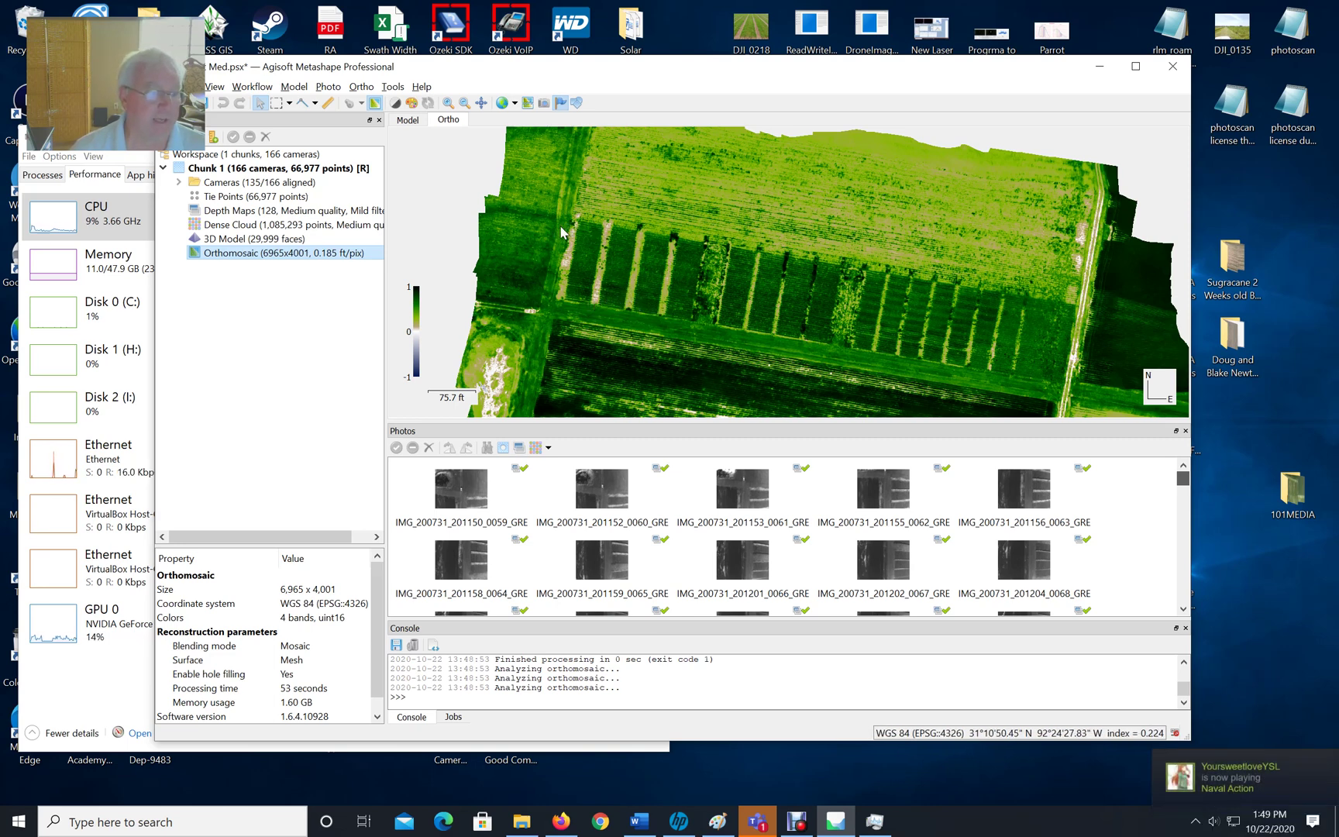
Step: Replace the Raster Calculator's output band 1 expression with b1 (Green) and apply the transform to the orthomosaic
{"action": "left_click", "coordinate": [413, 104]}
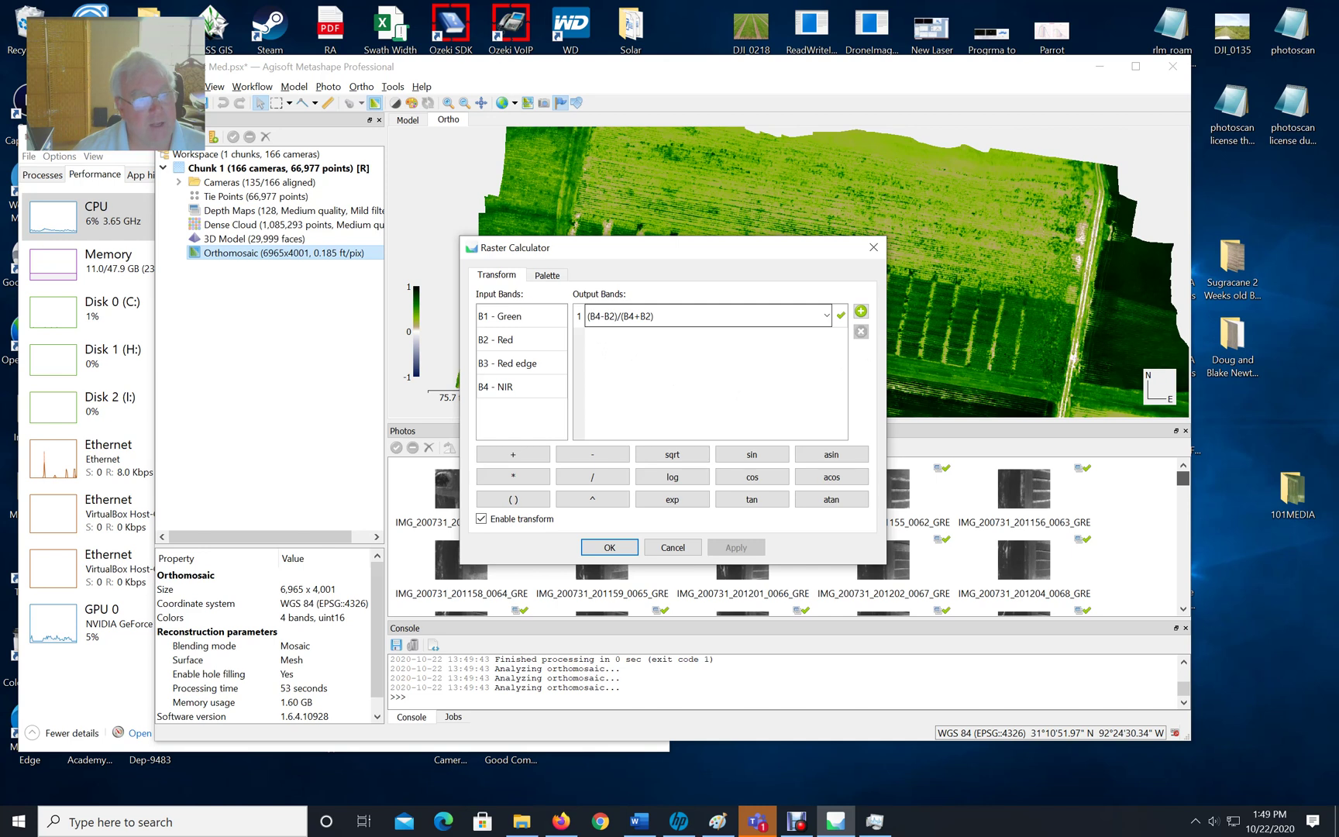
{"action": "left_click", "coordinate": [543, 324]}
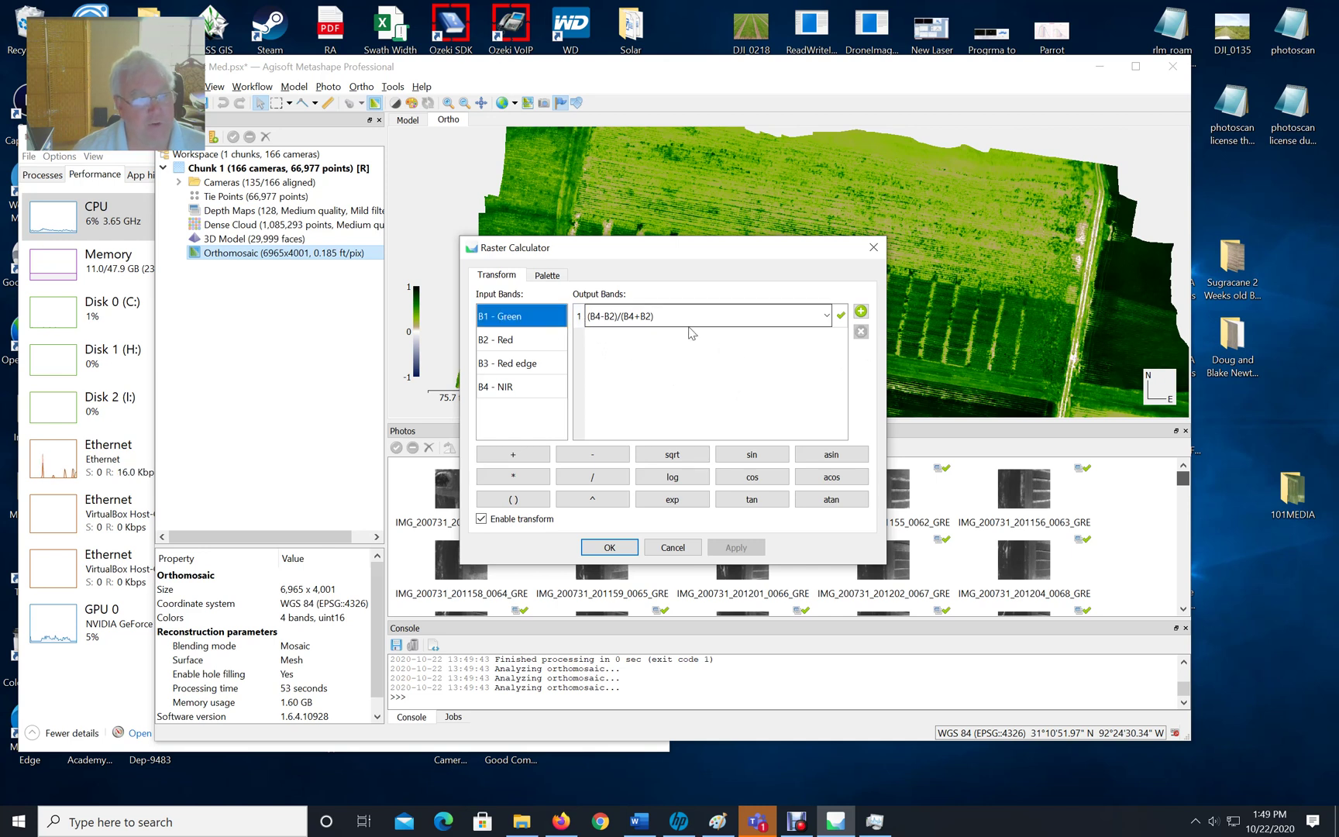
{"action": "key", "text": "Tab"}
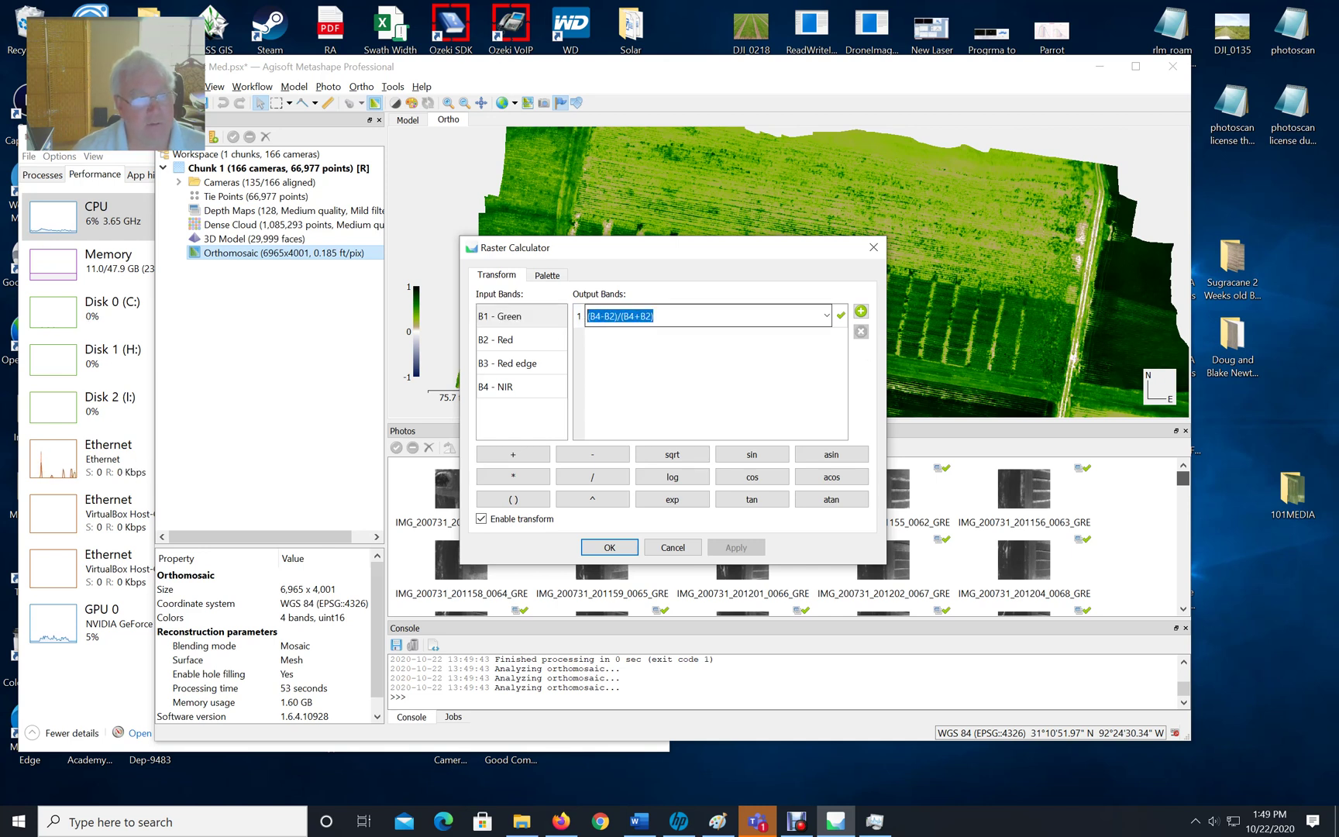
{"action": "type", "text": "b1"}
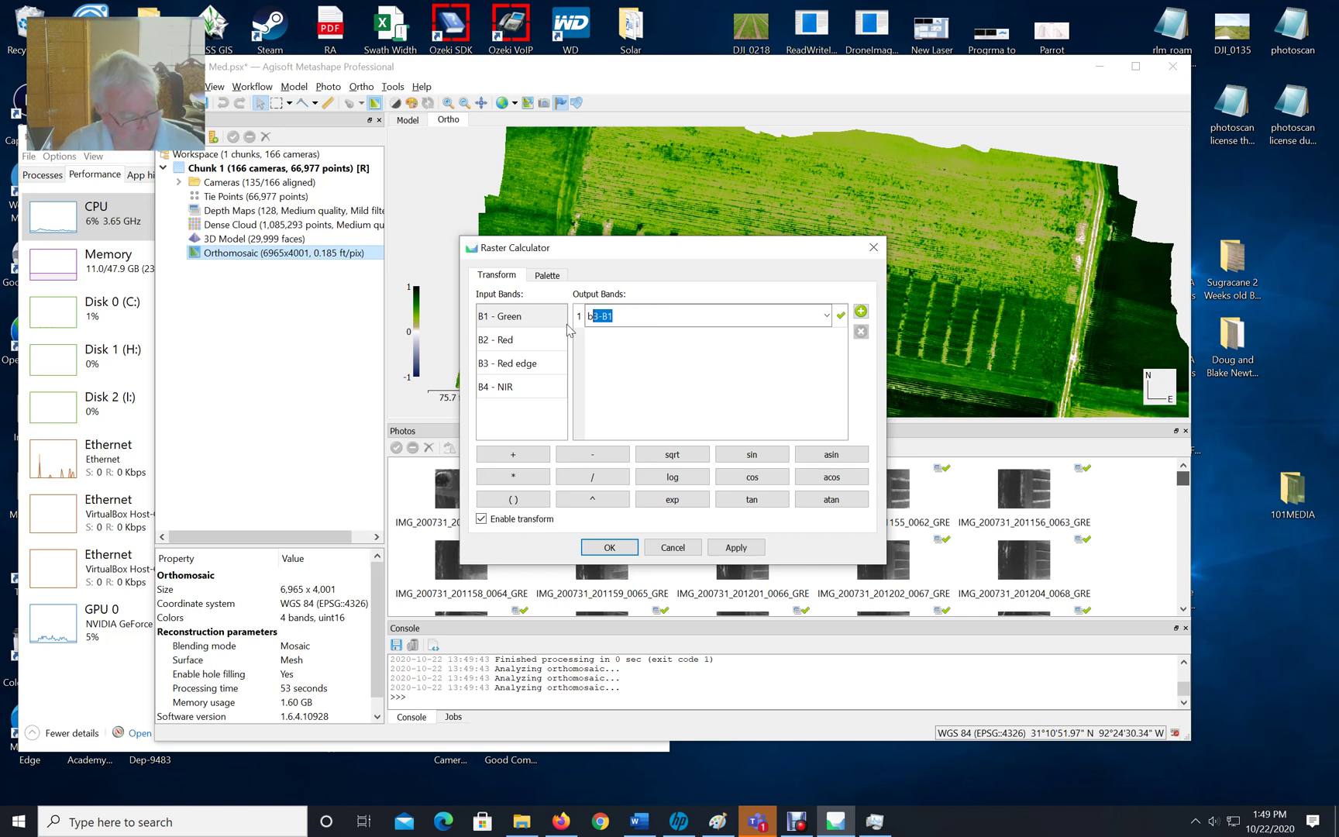
{"action": "left_click", "coordinate": [736, 548]}
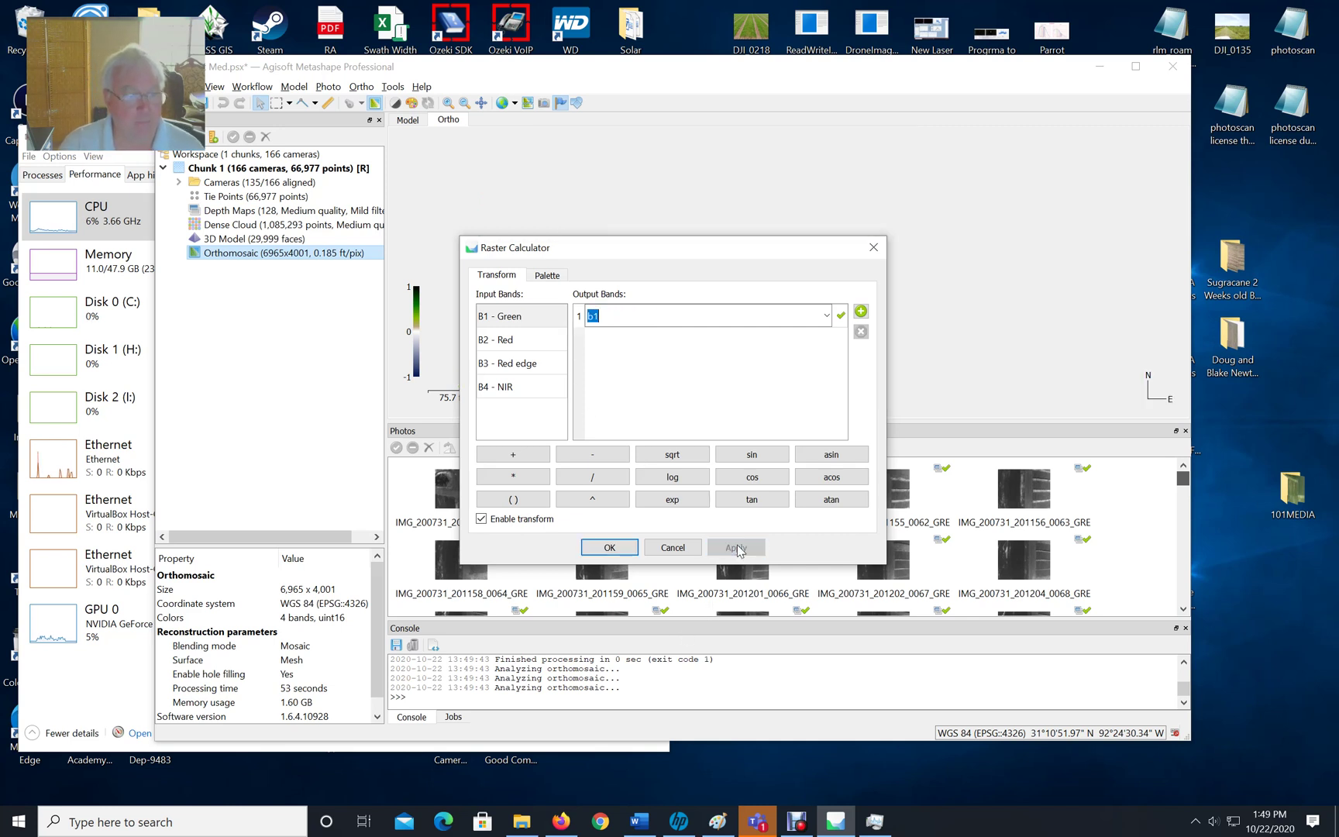
Step: Change the orthomosaic's color palette to Gray in the Raster Calculator, apply it and close the calculator
{"action": "left_click_drag", "start_coordinate": [718, 259], "coordinate": [591, 408]}
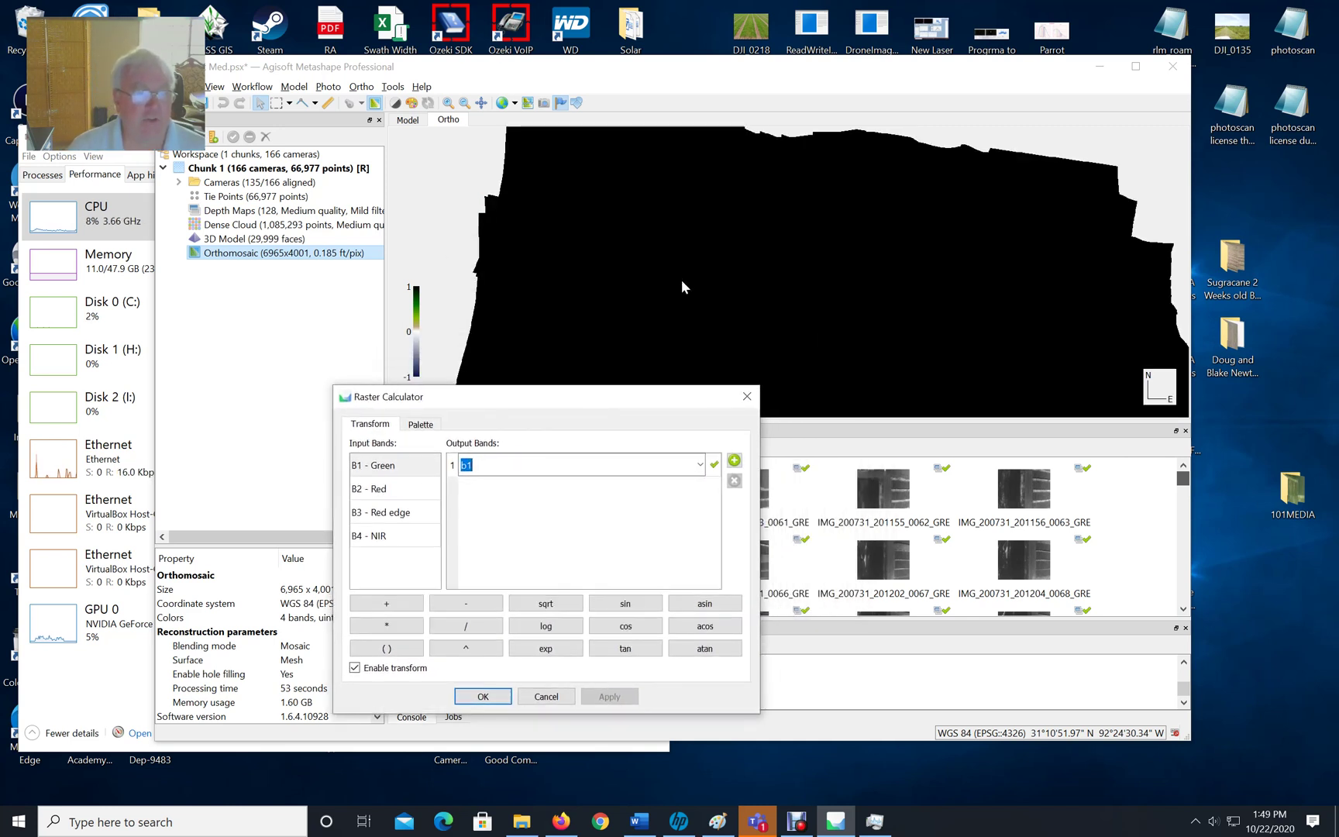
{"action": "left_click", "coordinate": [432, 425]}
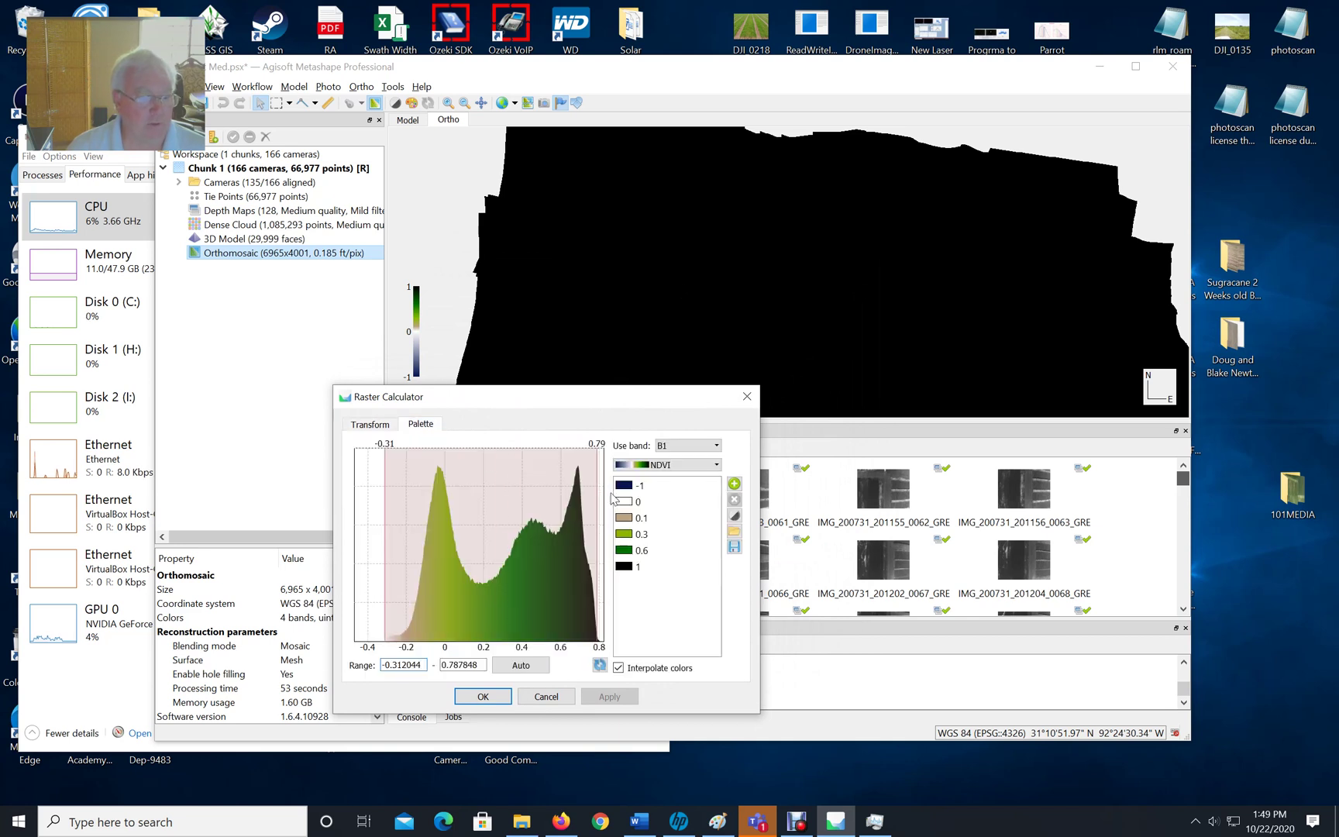
{"action": "left_click", "coordinate": [520, 665]}
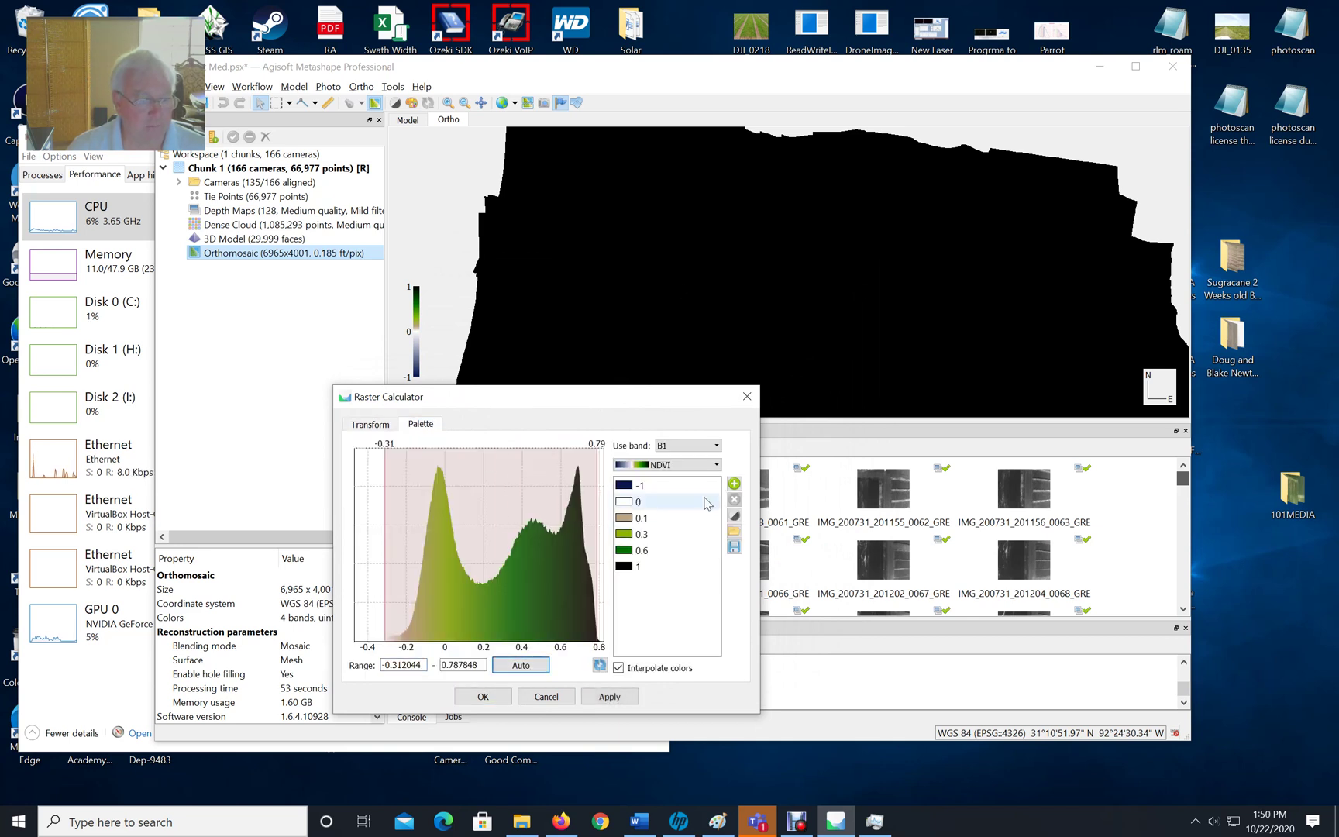
{"action": "left_click", "coordinate": [686, 465]}
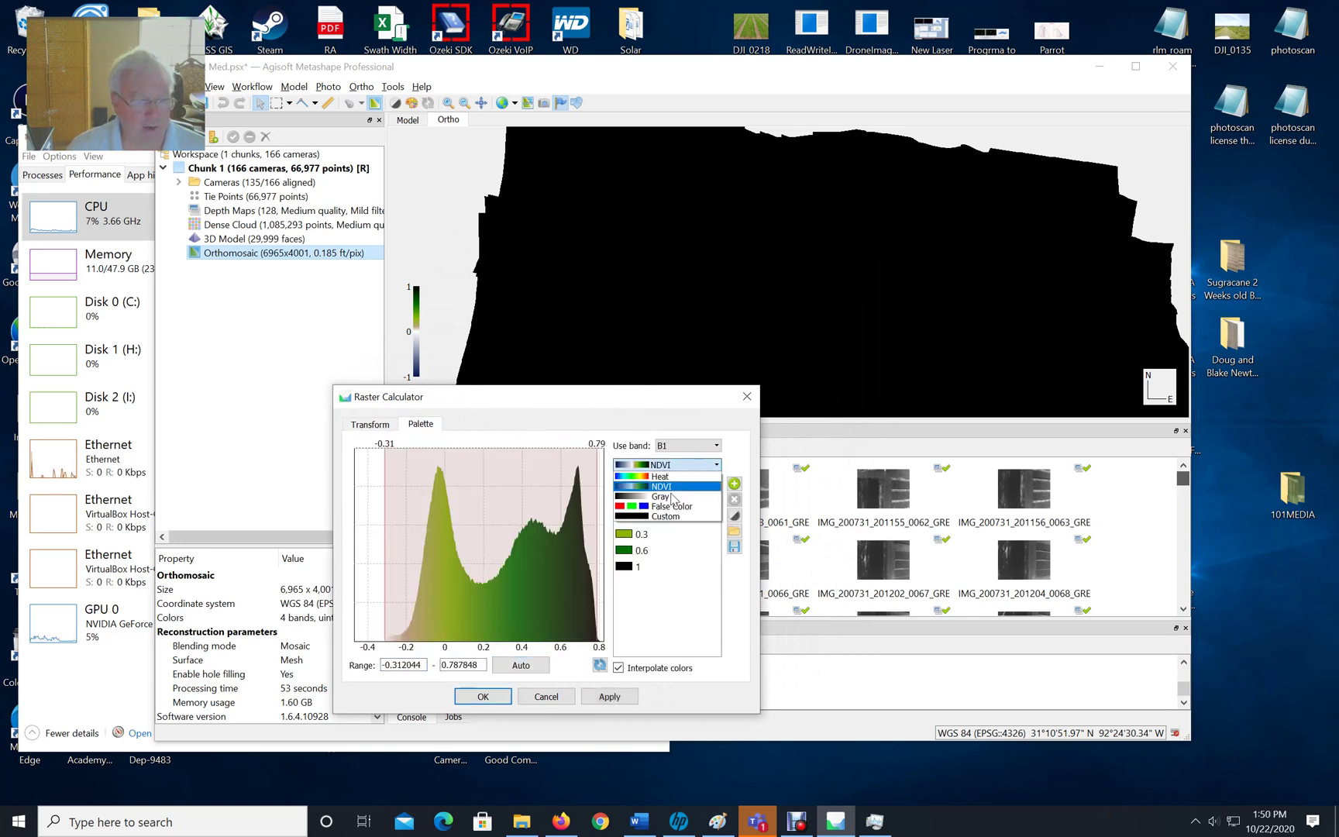
{"action": "left_click", "coordinate": [670, 497]}
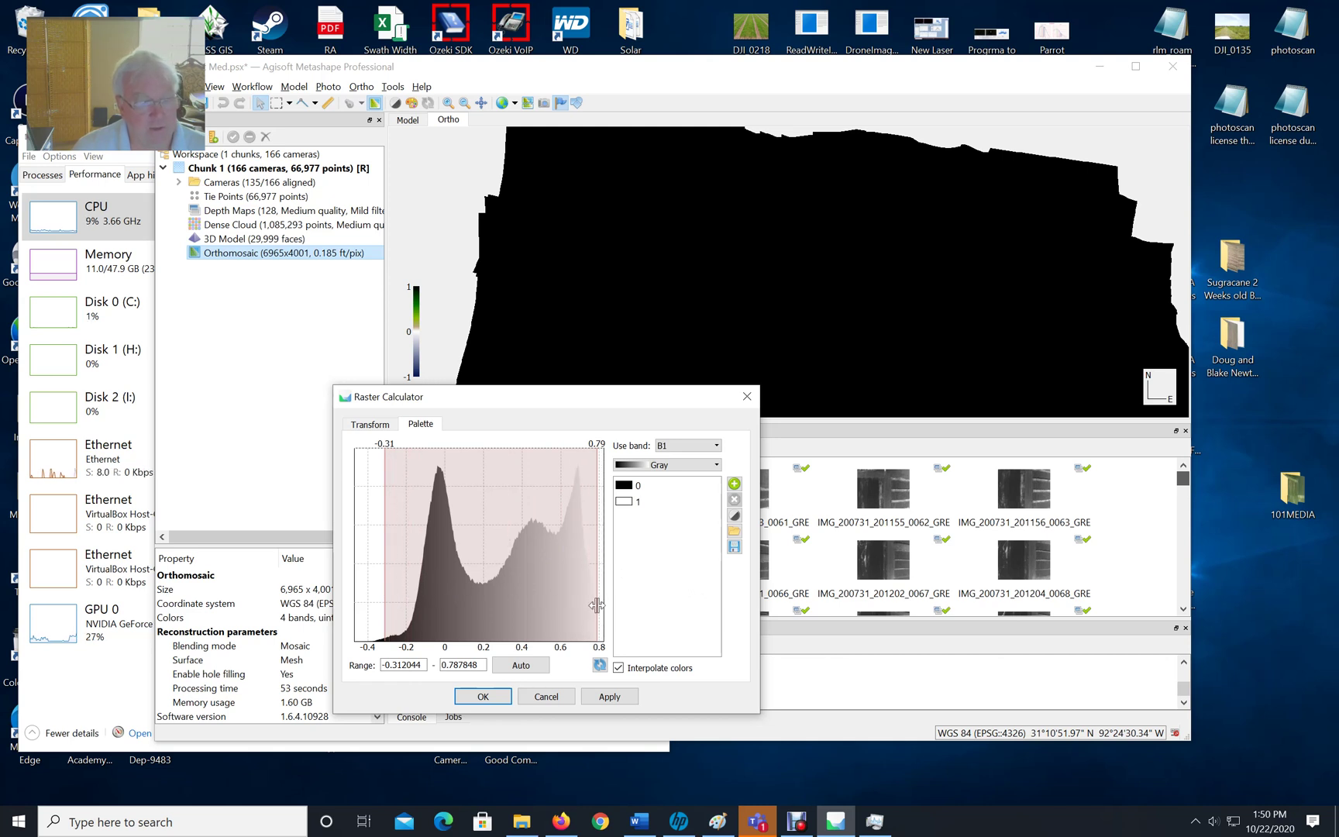
{"action": "left_click", "coordinate": [608, 697]}
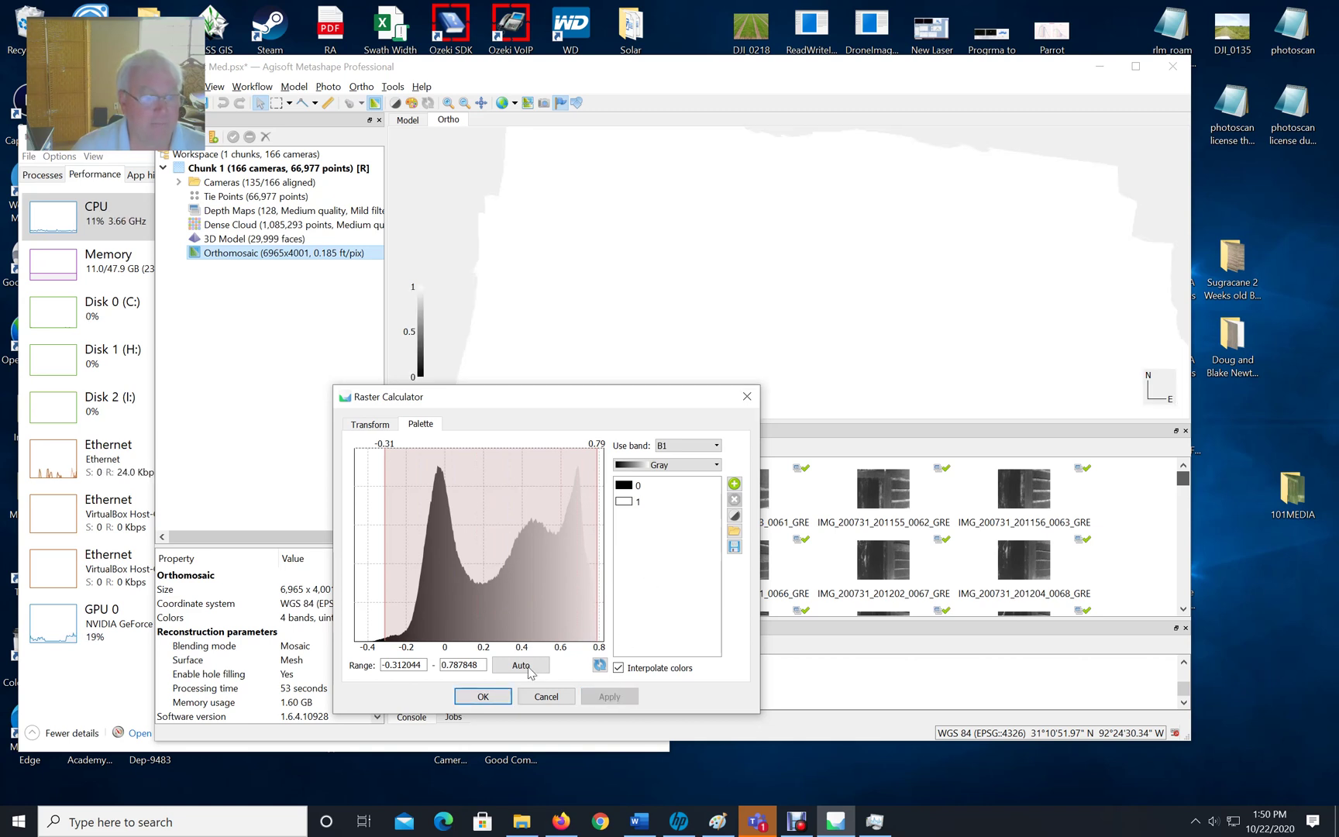
{"action": "left_click", "coordinate": [483, 697]}
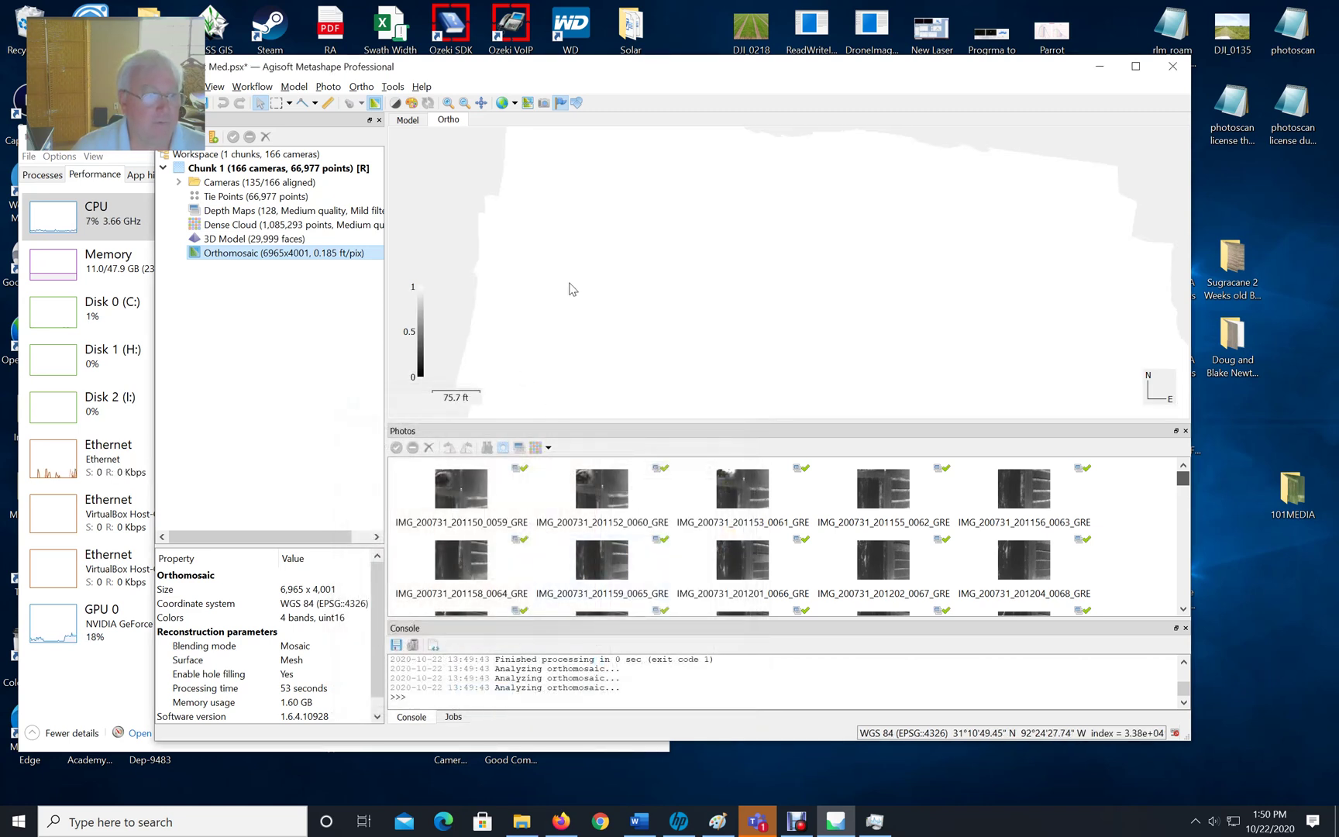
Step: Replace the Raster Calculator's output band 1 expression with b2 (Red) and apply the transform to the orthomosaic
{"action": "left_click", "coordinate": [413, 103]}
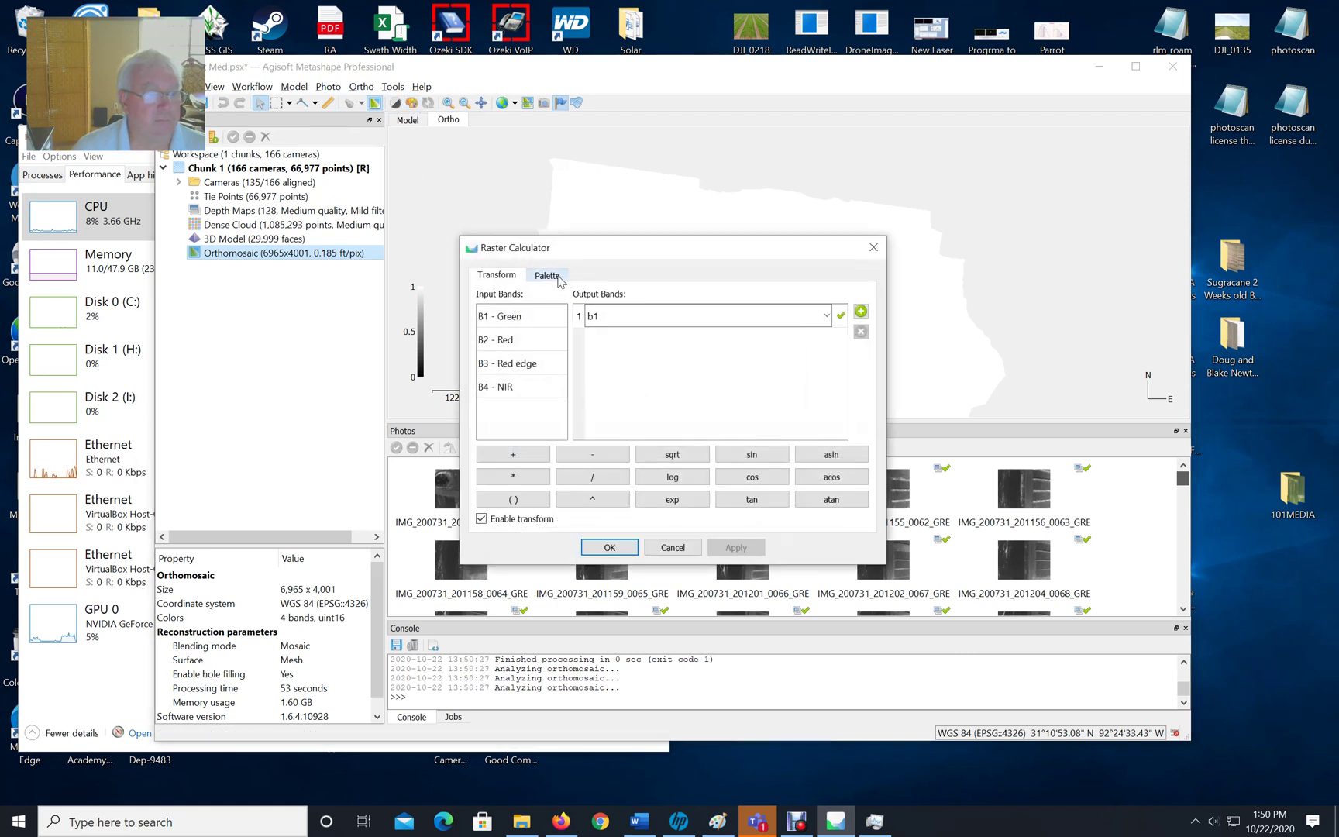
{"action": "double_click", "coordinate": [526, 346]}
{"action": "left_click_drag", "start_coordinate": [612, 316], "coordinate": [575, 320]}
{"action": "type", "text": "b2"}
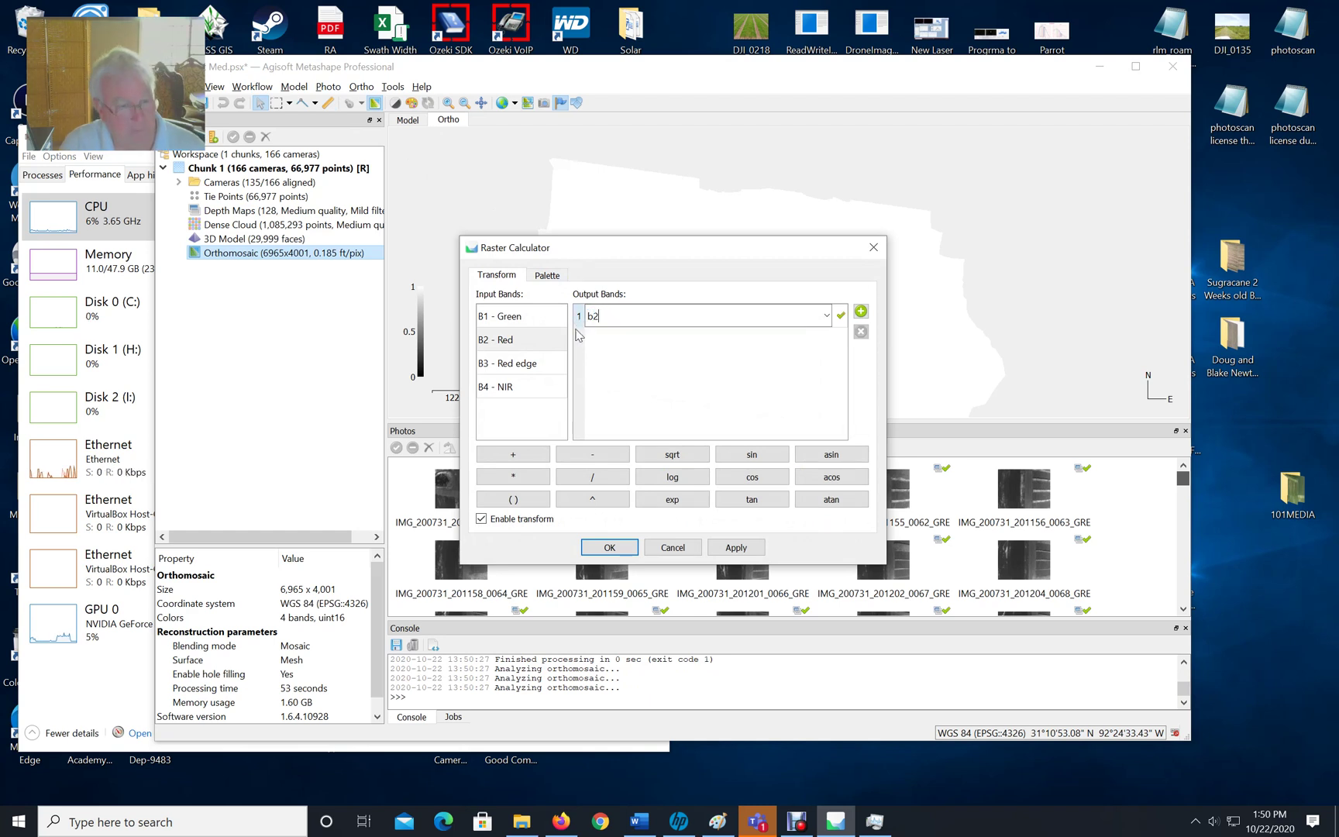
{"action": "left_click", "coordinate": [737, 548]}
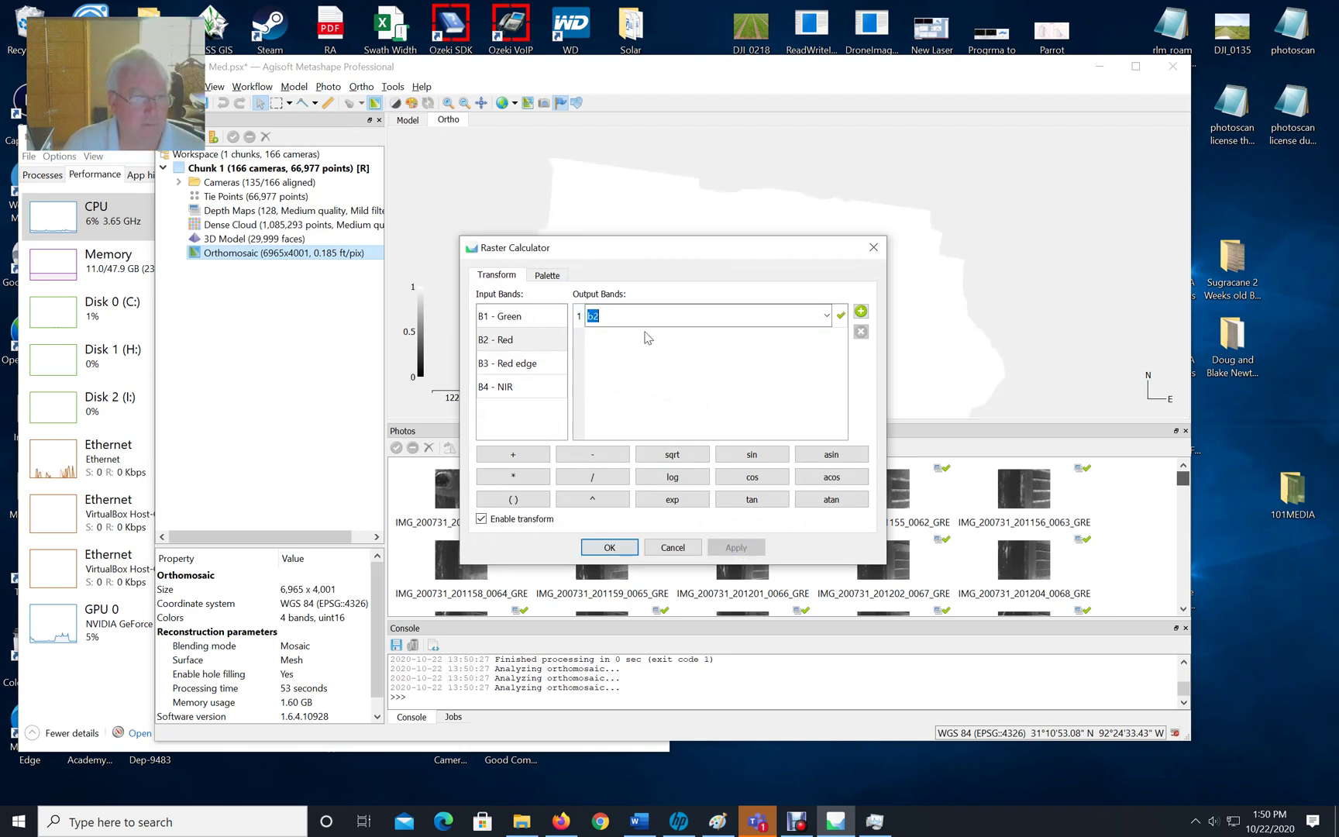
Step: Set the palette range automatically for the red band, keep the Gray palette, and apply it to the orthomosaic
{"action": "left_click", "coordinate": [550, 277]}
{"action": "left_click", "coordinate": [637, 518]}
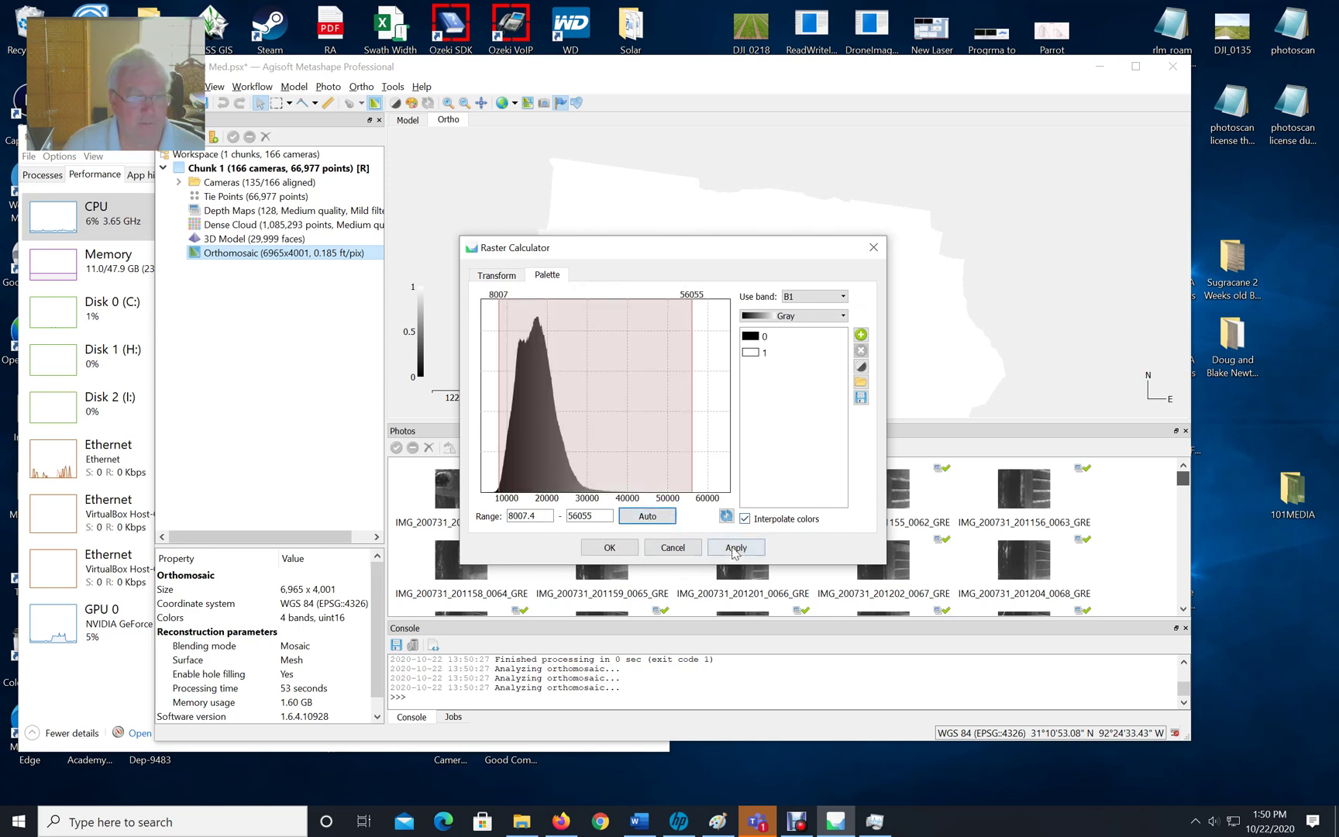
{"action": "left_click", "coordinate": [736, 548]}
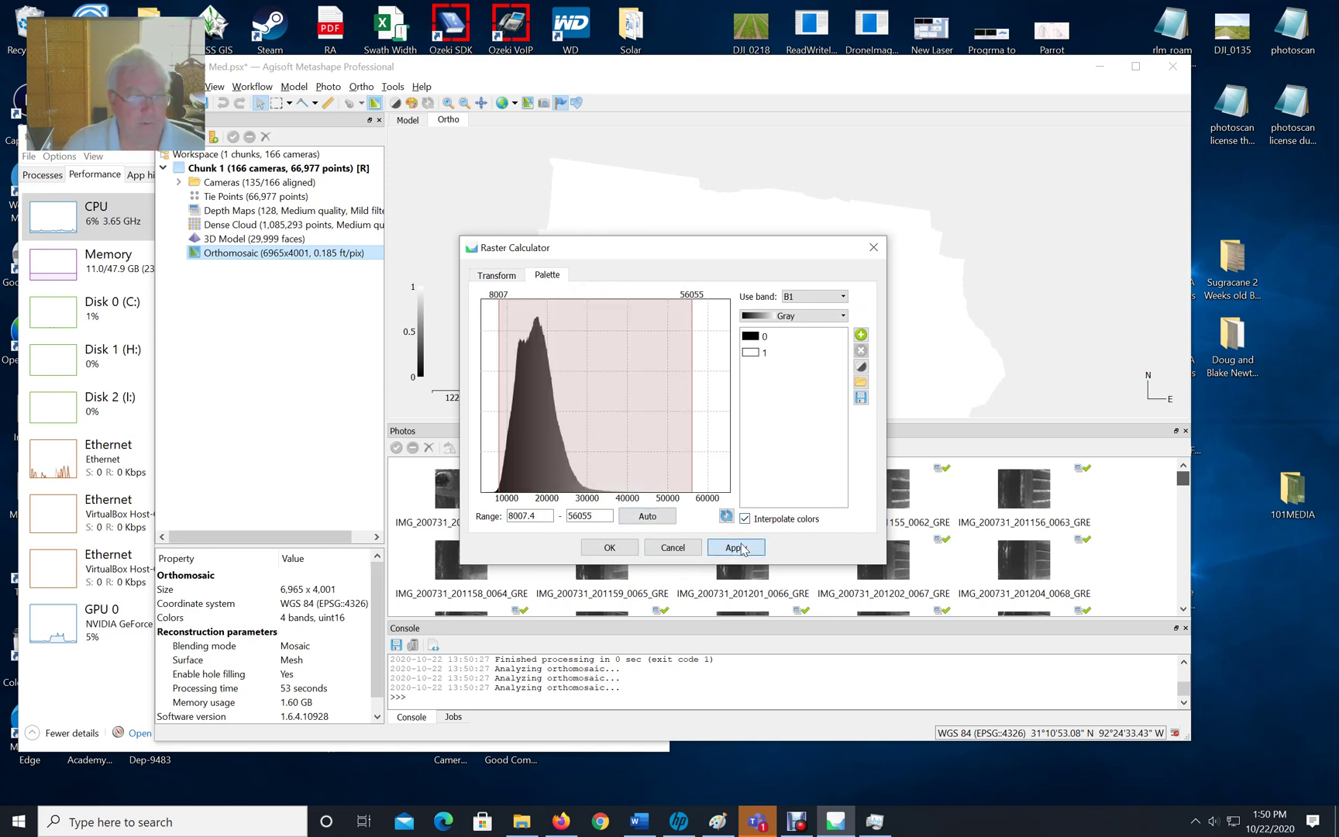
{"action": "left_click", "coordinate": [810, 320]}
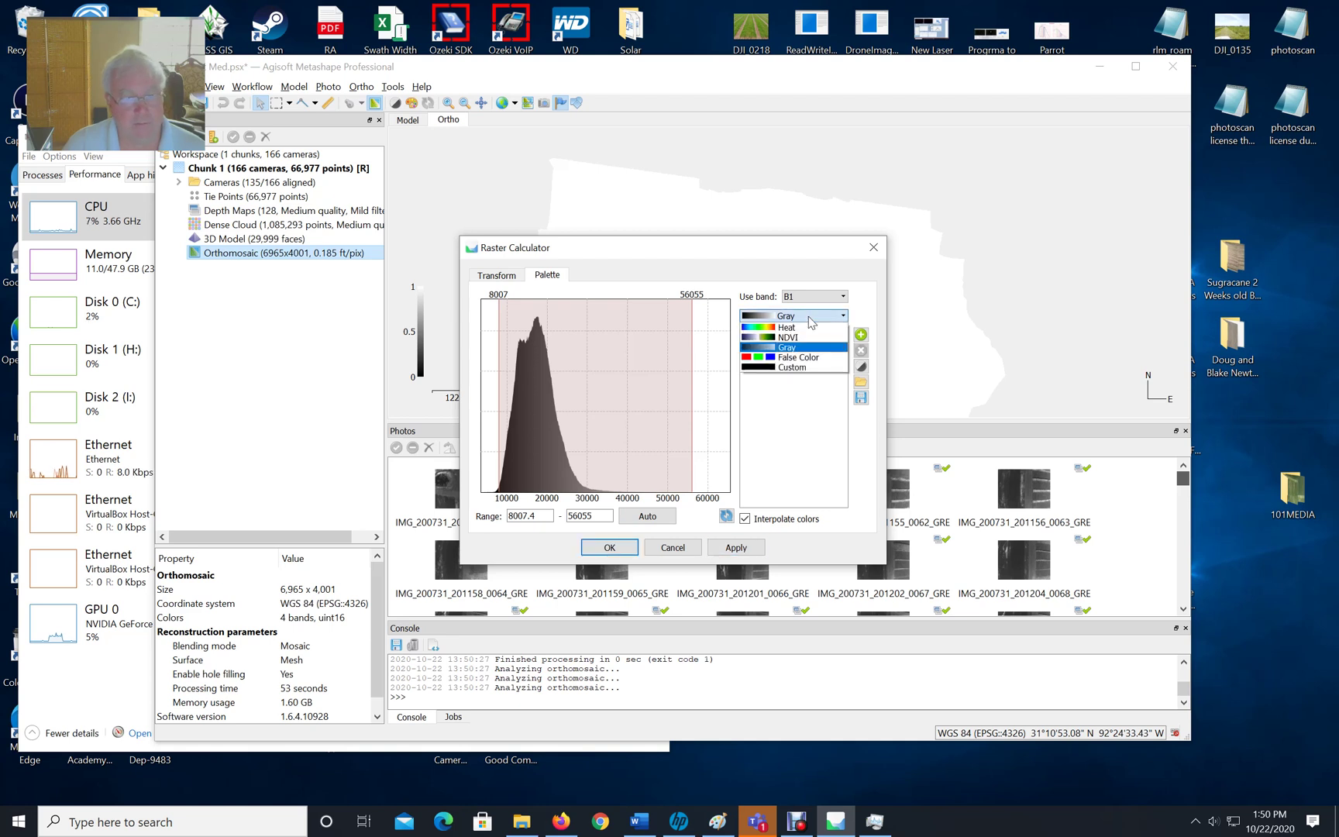
{"action": "left_click", "coordinate": [810, 321]}
{"action": "left_click", "coordinate": [730, 549]}
{"action": "left_click", "coordinate": [610, 548]}
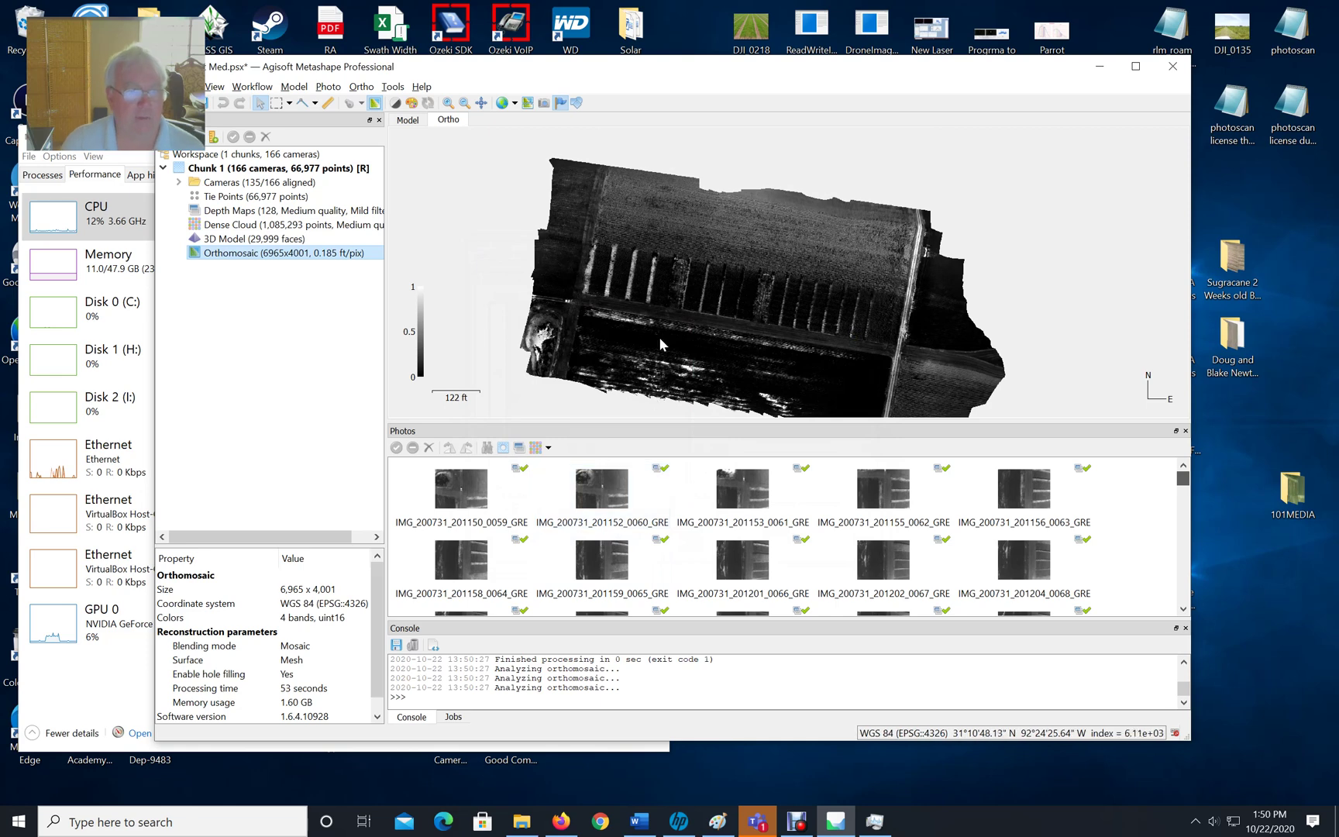
Step: Inspect the plot strips in the gray red-band map, then start exporting the orthomosaic with the current settings as a JPEG
{"action": "scroll", "coordinate": [679, 326], "scroll_direction": "up", "scroll_amount": 3}
{"action": "scroll", "coordinate": [686, 325], "scroll_direction": "down", "scroll_amount": 3}
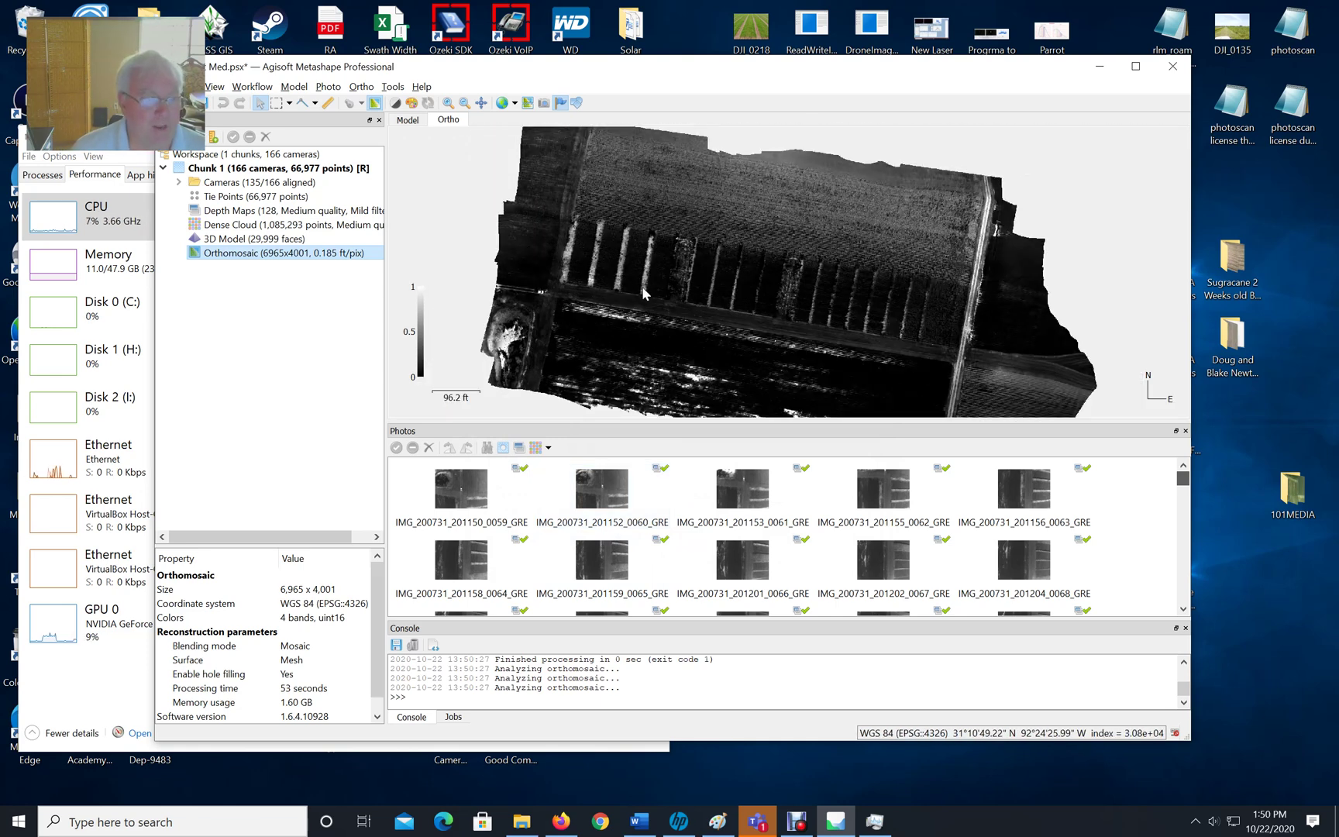
{"action": "scroll", "coordinate": [633, 307], "scroll_direction": "up", "scroll_amount": 4}
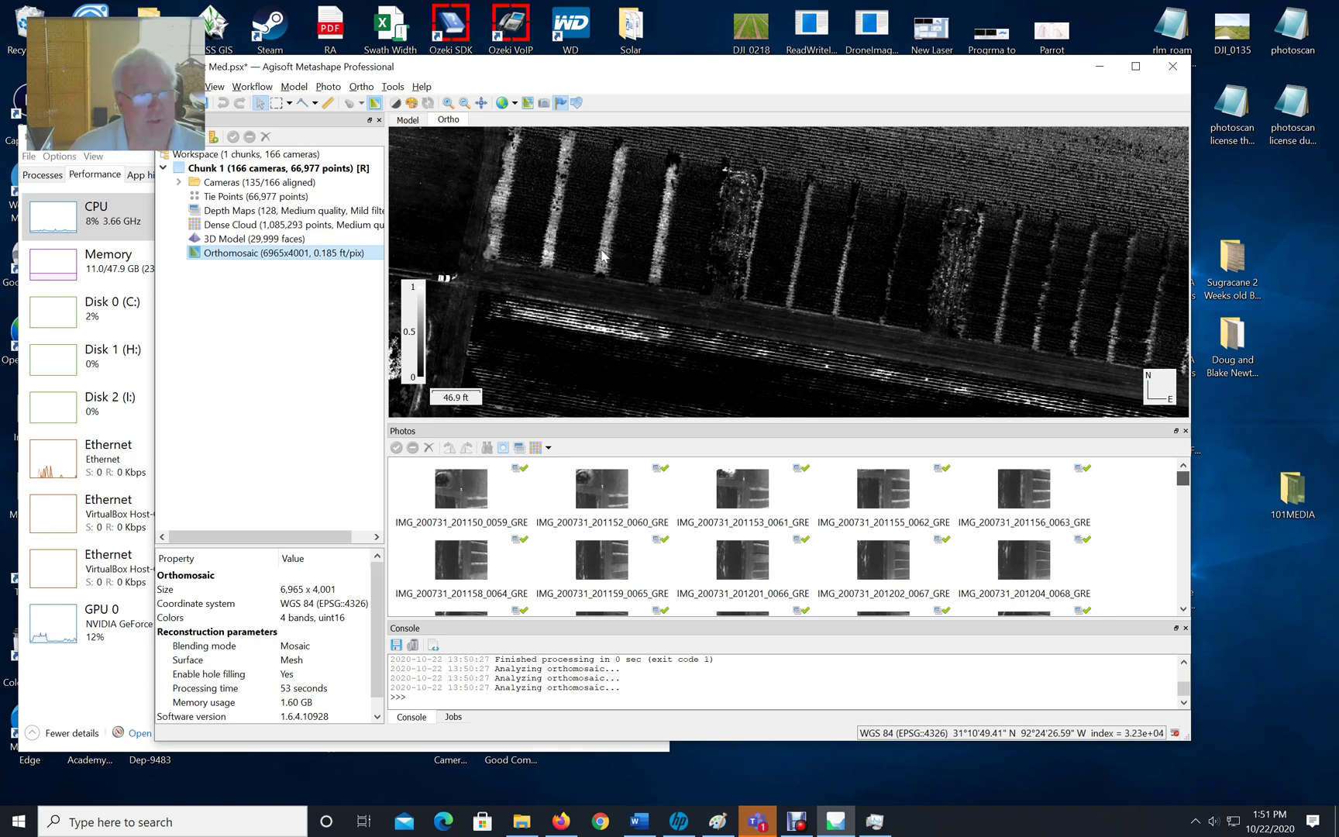
{"action": "scroll", "coordinate": [605, 273], "scroll_direction": "down", "scroll_amount": 2}
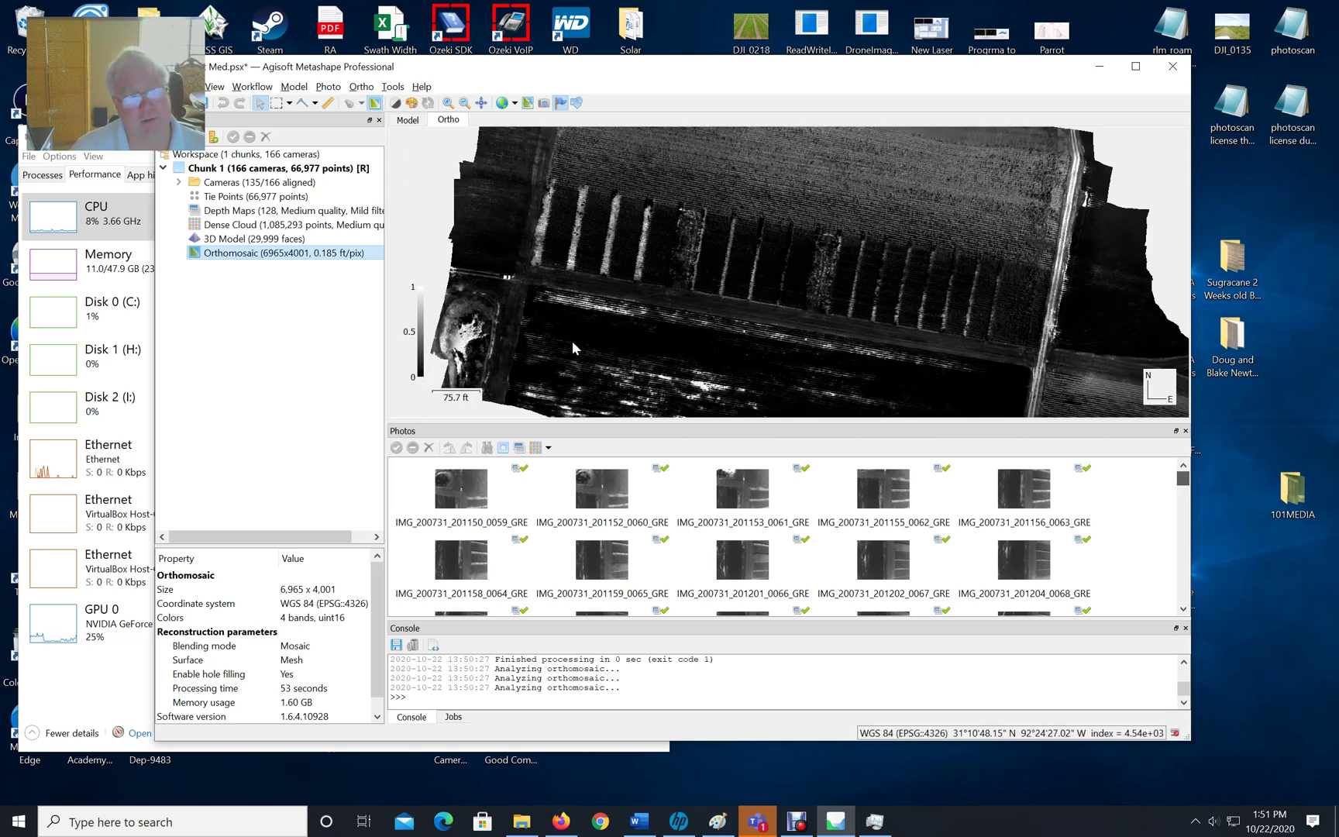
{"action": "right_click", "coordinate": [352, 254]}
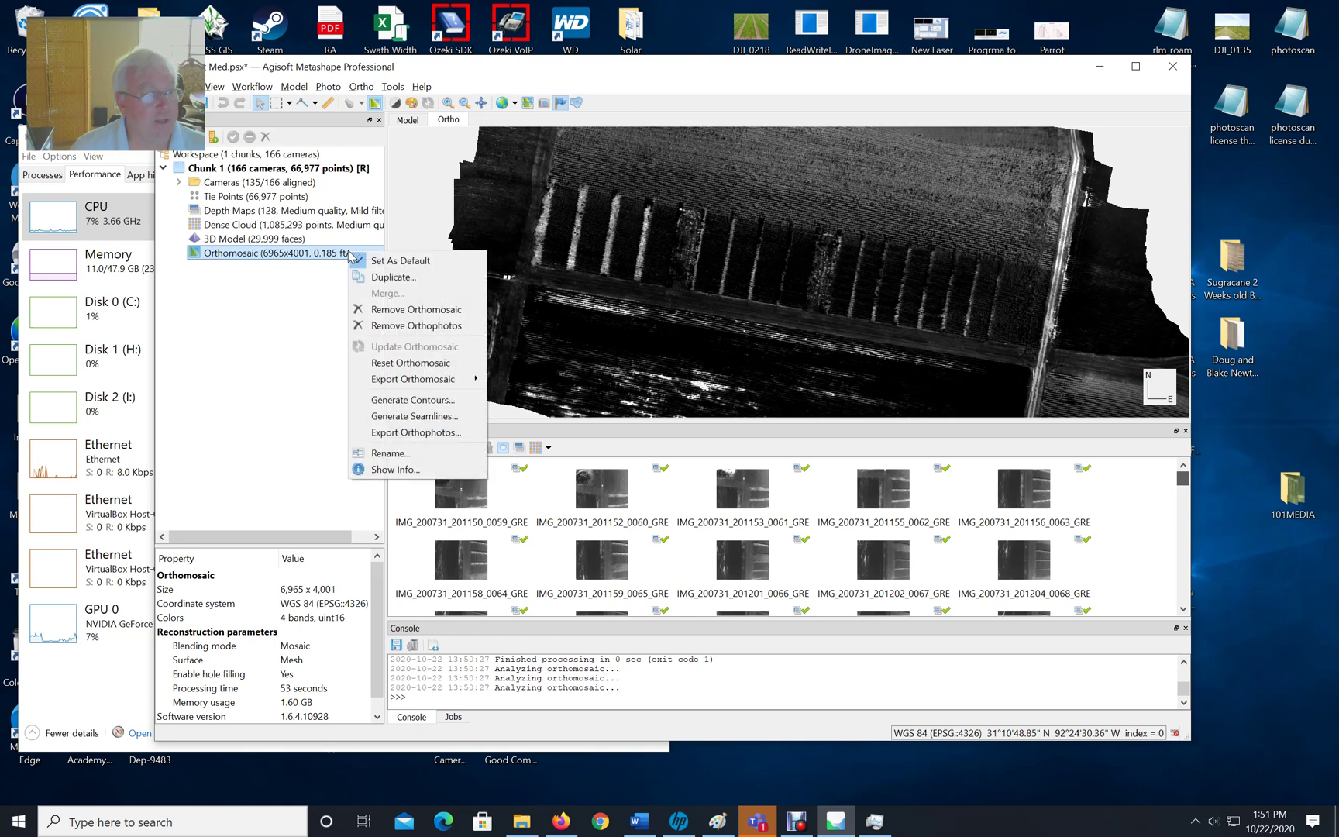
{"action": "mouse_move", "coordinate": [449, 380]}
{"action": "left_click", "coordinate": [504, 381]}
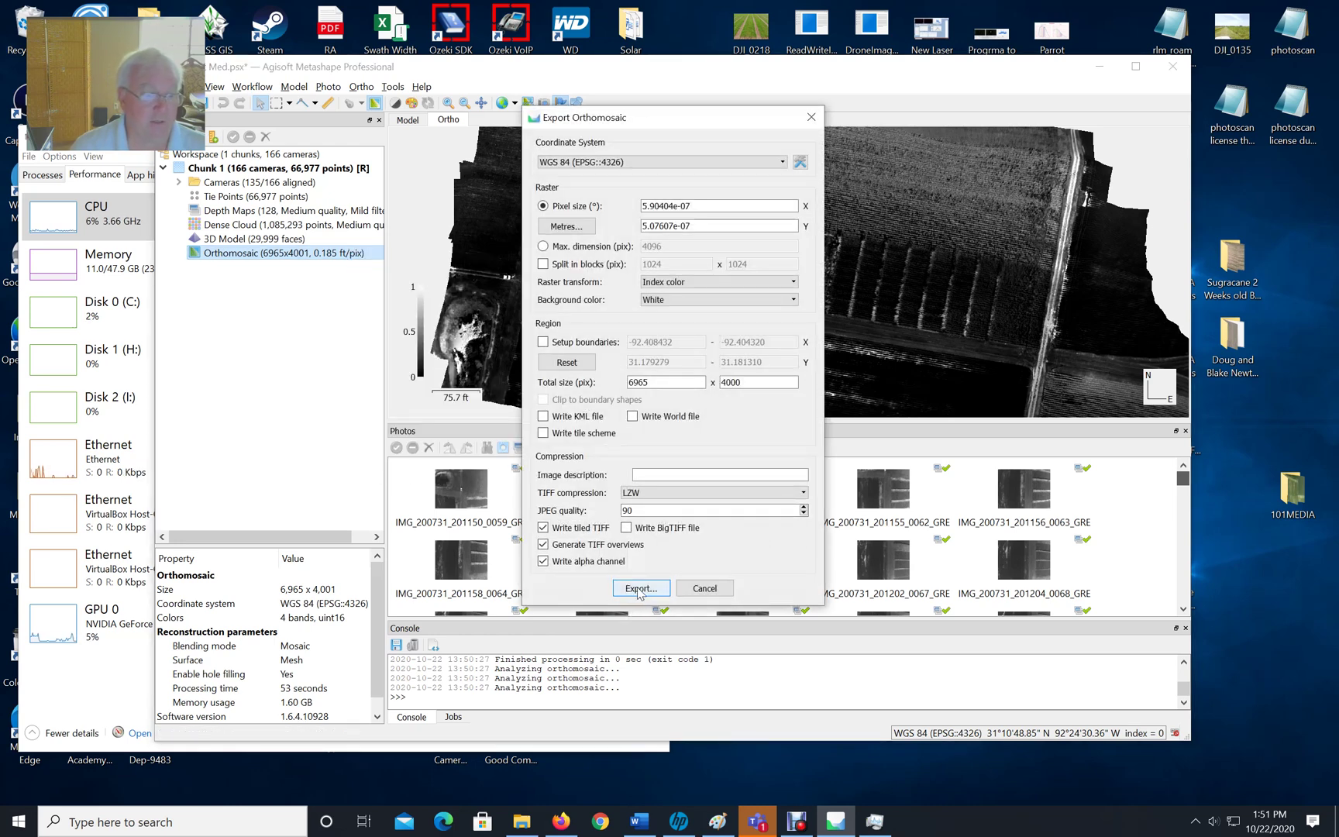
{"action": "left_click", "coordinate": [641, 589]}
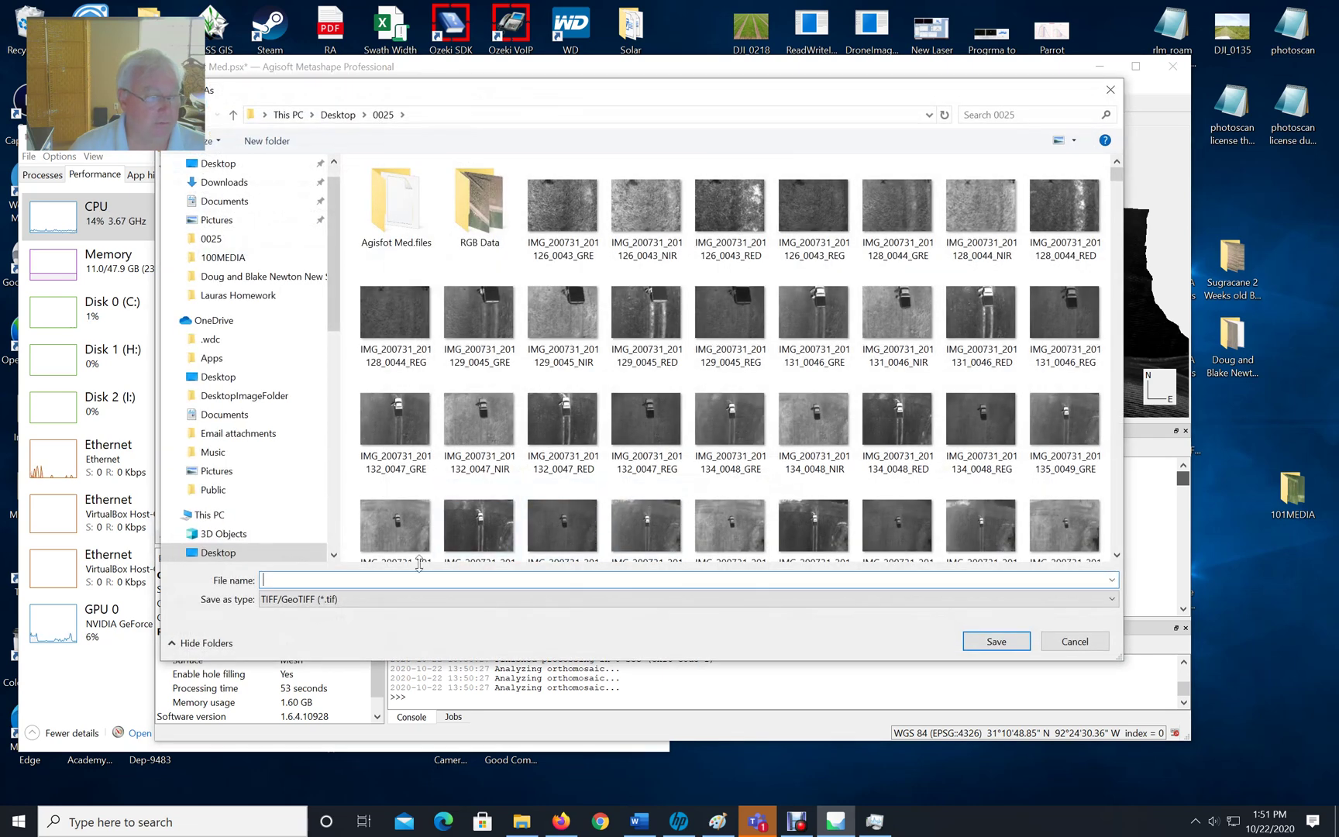
{"action": "left_click", "coordinate": [401, 608]}
{"action": "left_click", "coordinate": [373, 619]}
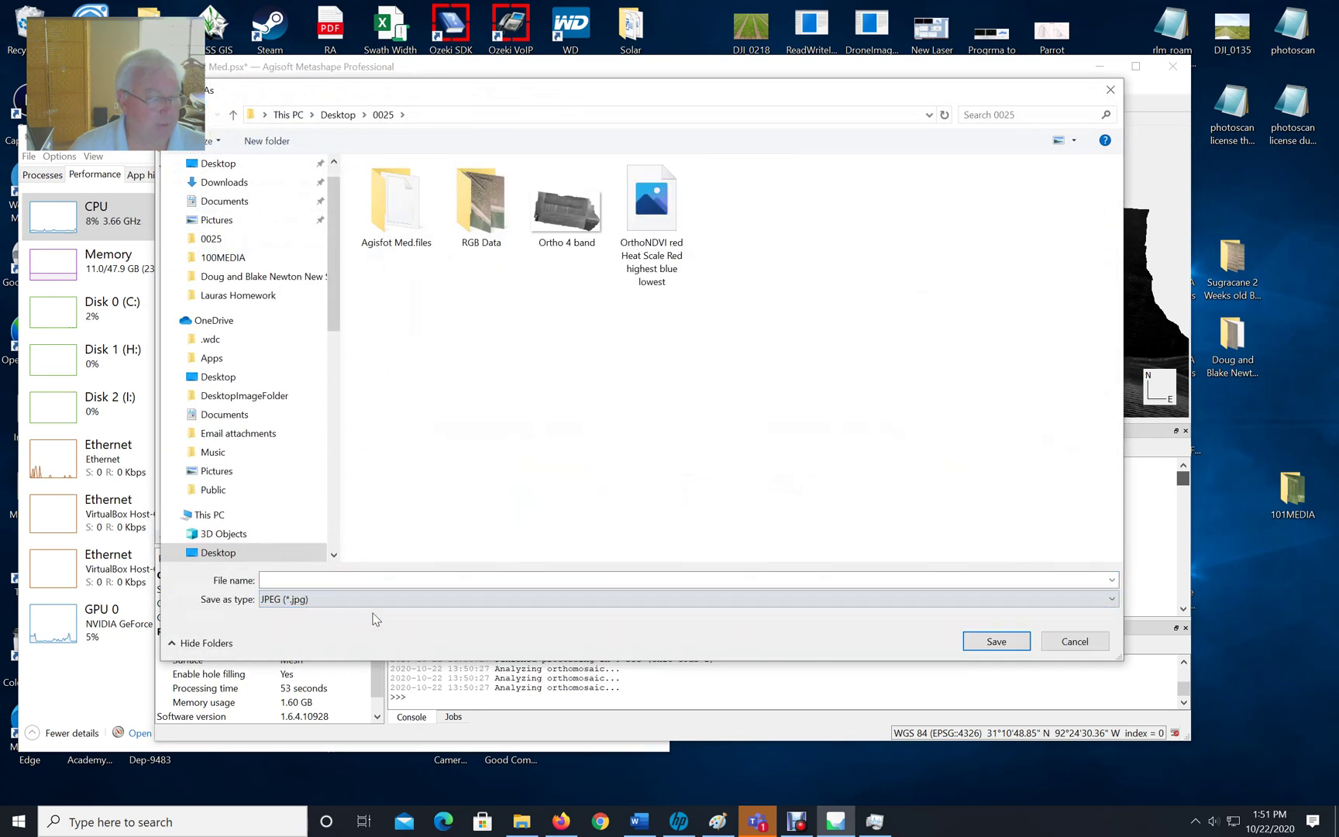
Step: Name the export "Ortho Red band BL and Wh" and save it in the Desktop folder 0025
{"action": "type", "text": "Ortho "}
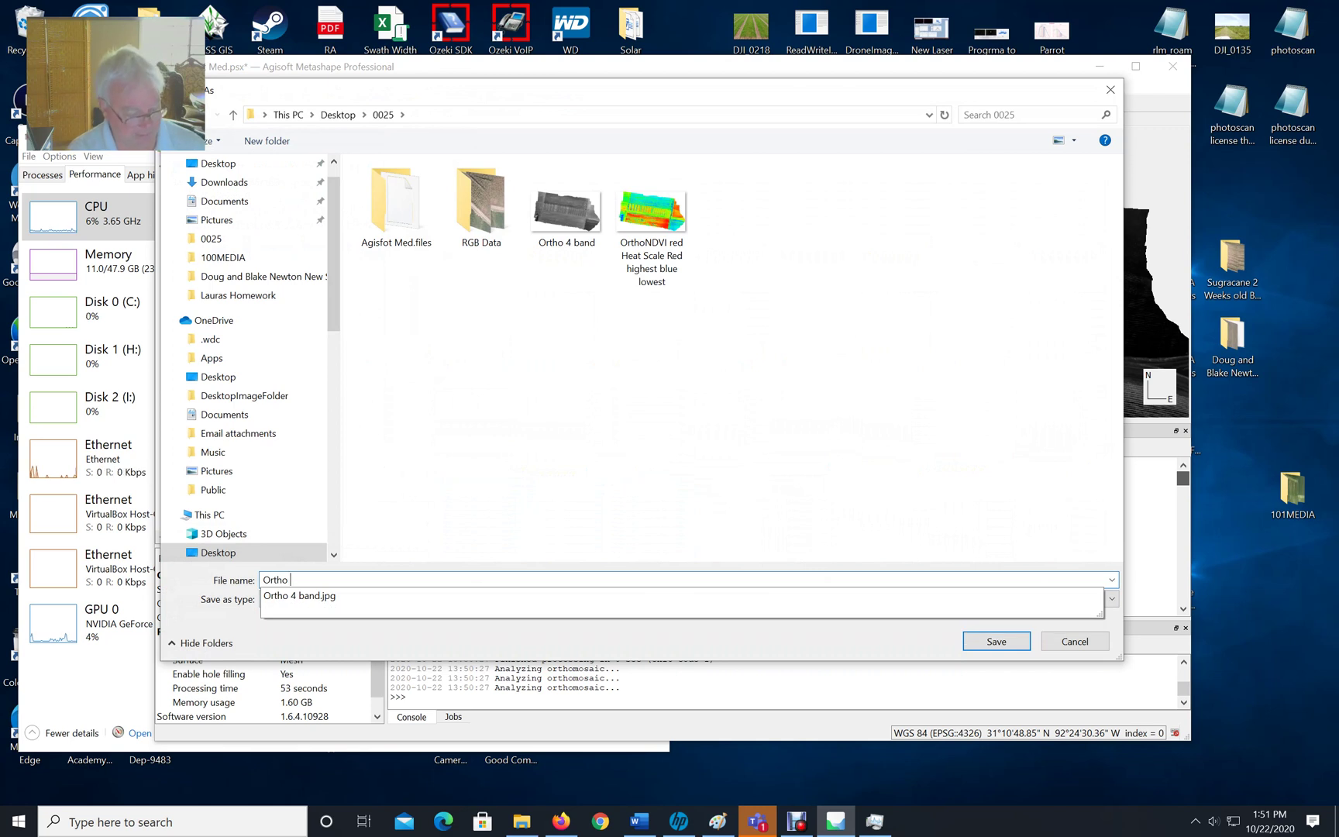
{"action": "type", "text": "Red band "}
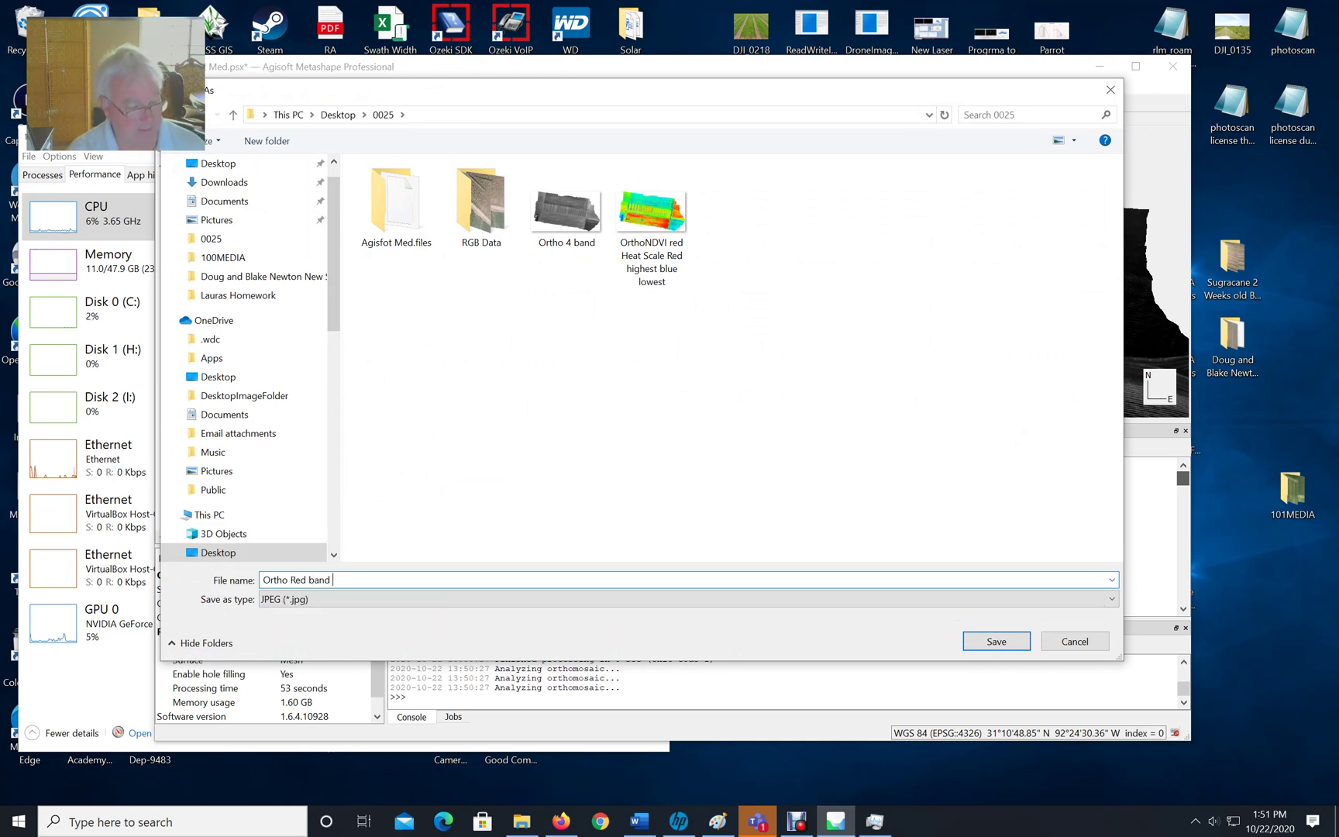
{"action": "type", "text": "BL and Wh"}
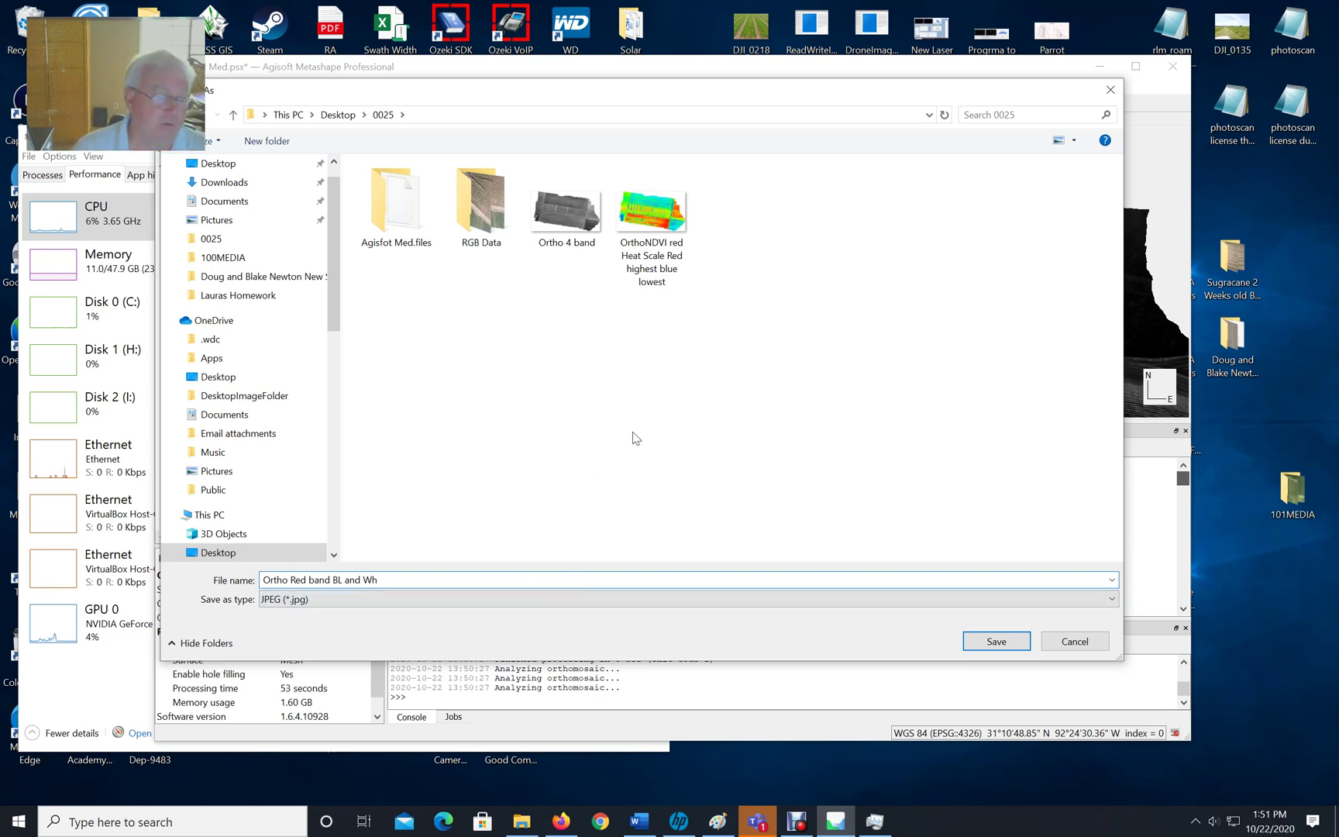
{"action": "left_click", "coordinate": [994, 640]}
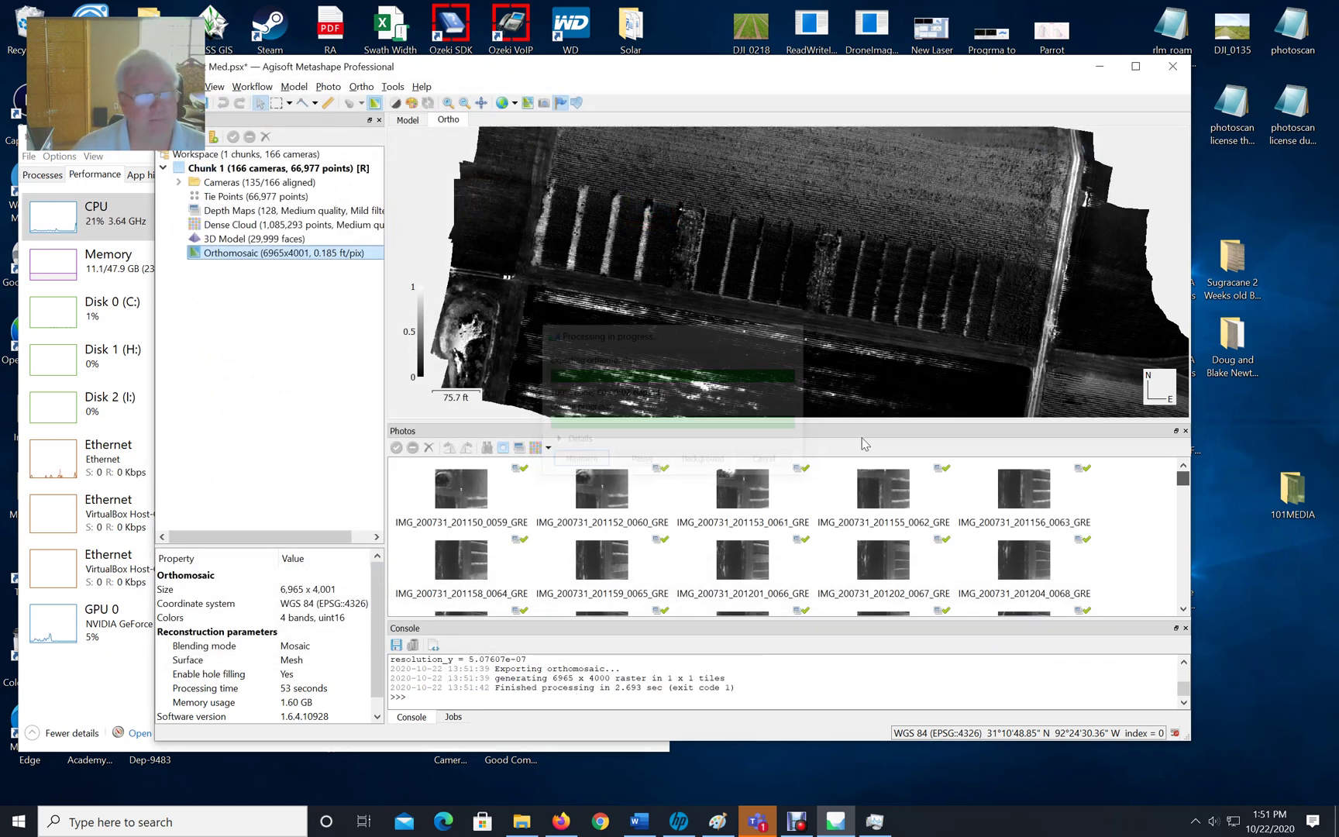
{"action": "scroll", "coordinate": [729, 276], "scroll_direction": "down", "scroll_amount": 4}
{"action": "scroll", "coordinate": [728, 279], "scroll_direction": "up", "scroll_amount": 1}
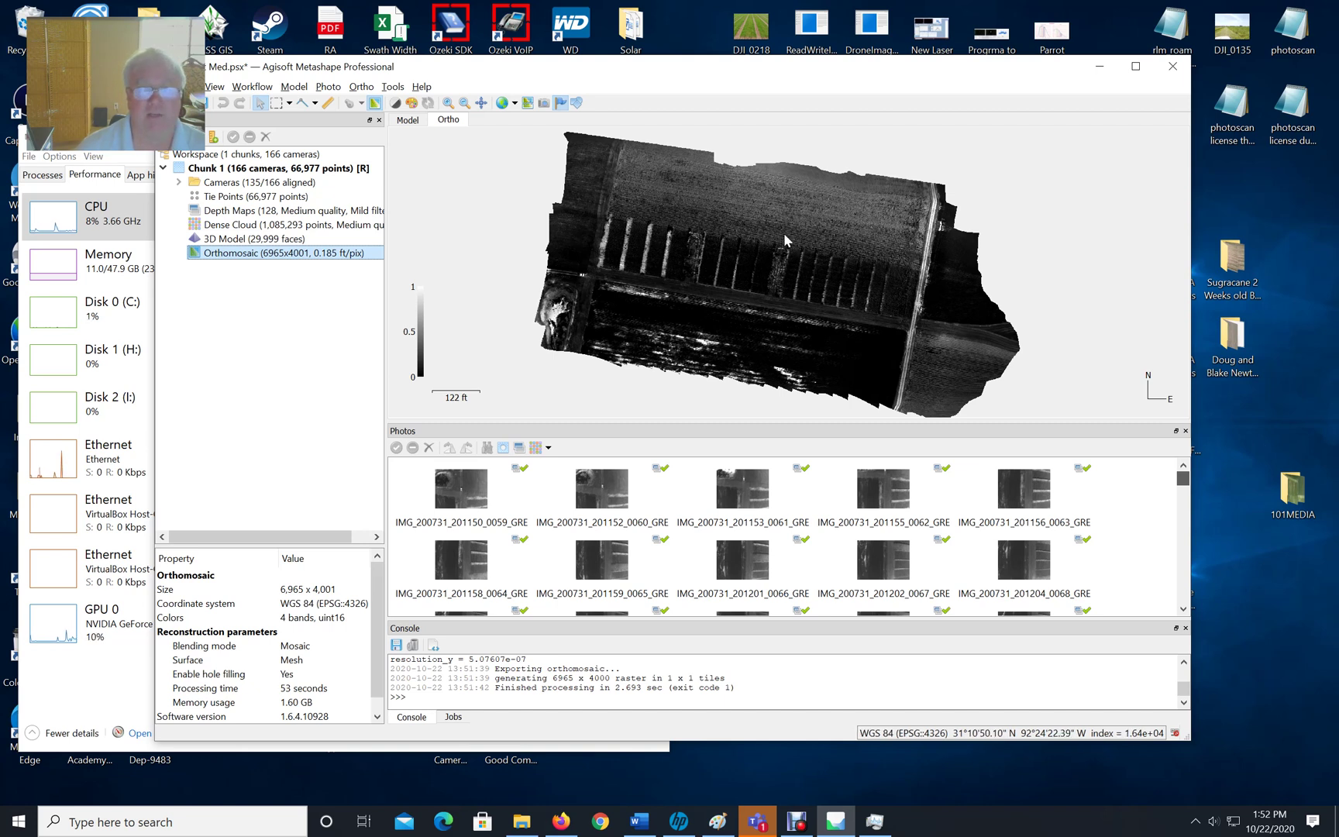
{"action": "left_click", "coordinate": [797, 821]}
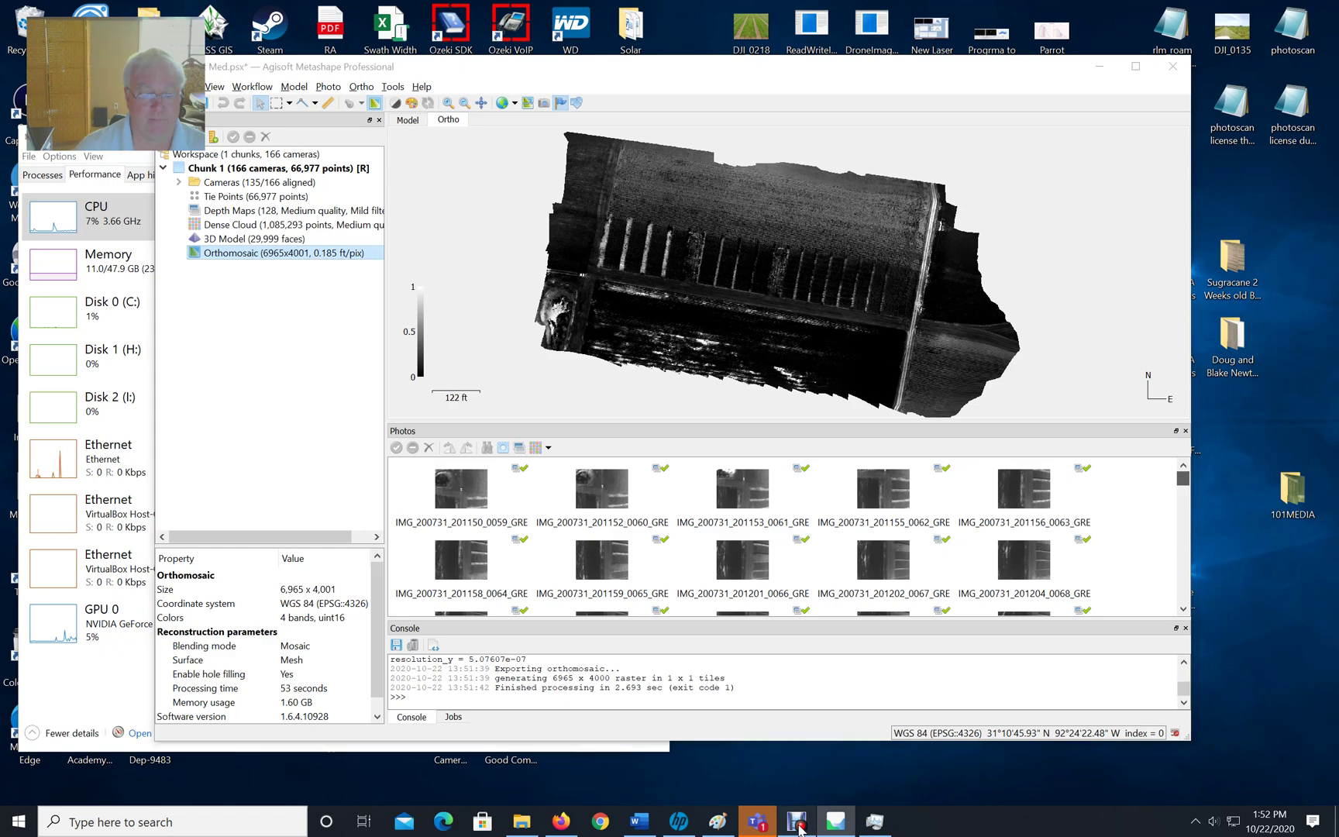